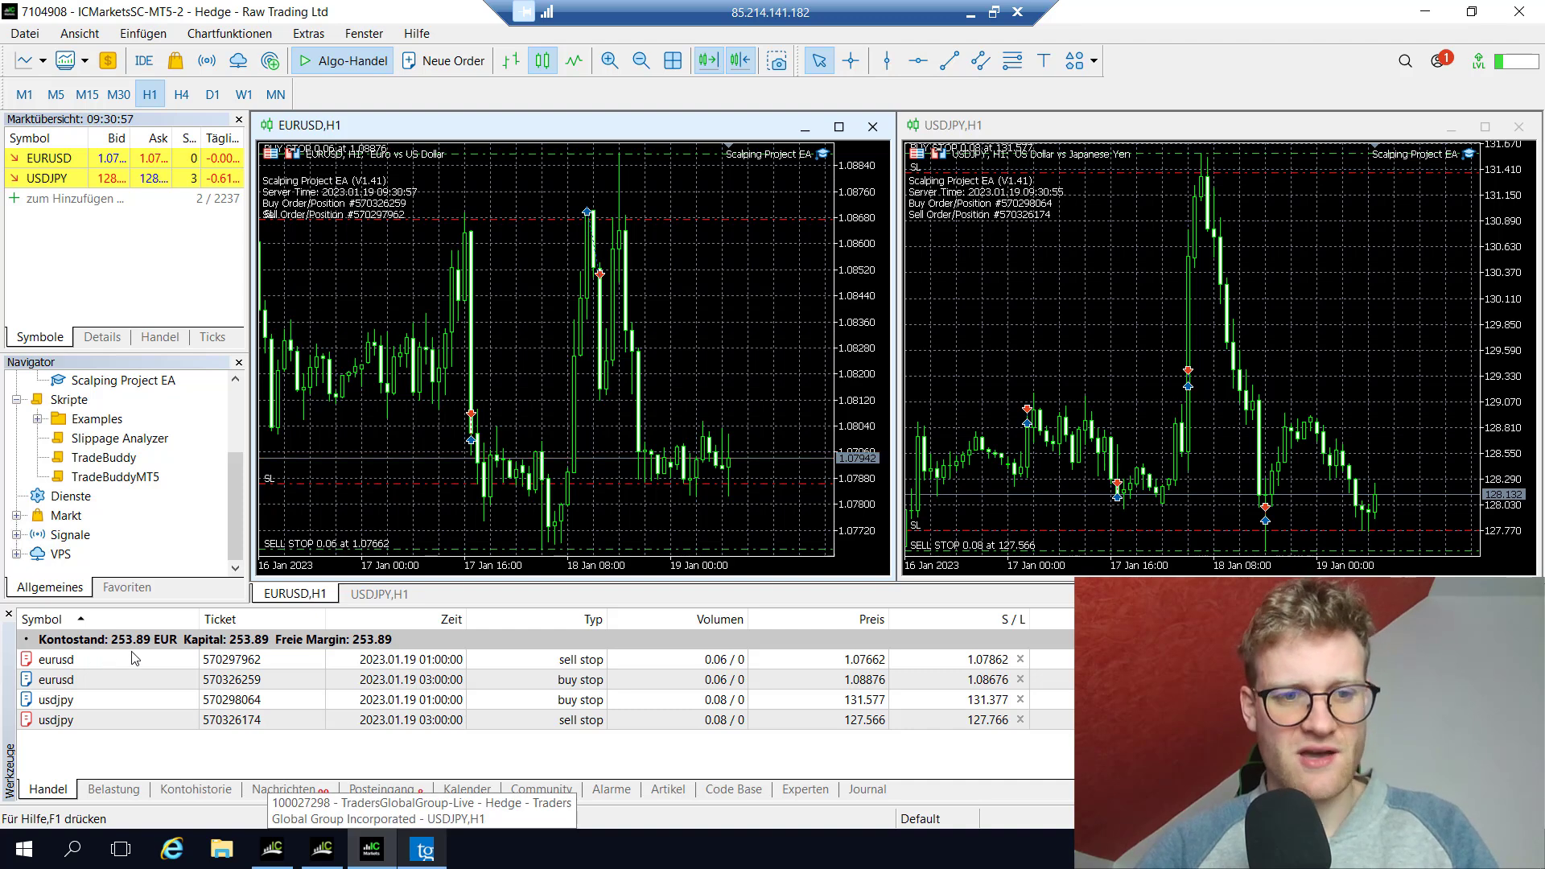
- Switch to Chrome and review the positions and growth of the Scalping Project EA signal among the MQL5 signals
{"action": "left_click", "coordinate": [971, 14]}
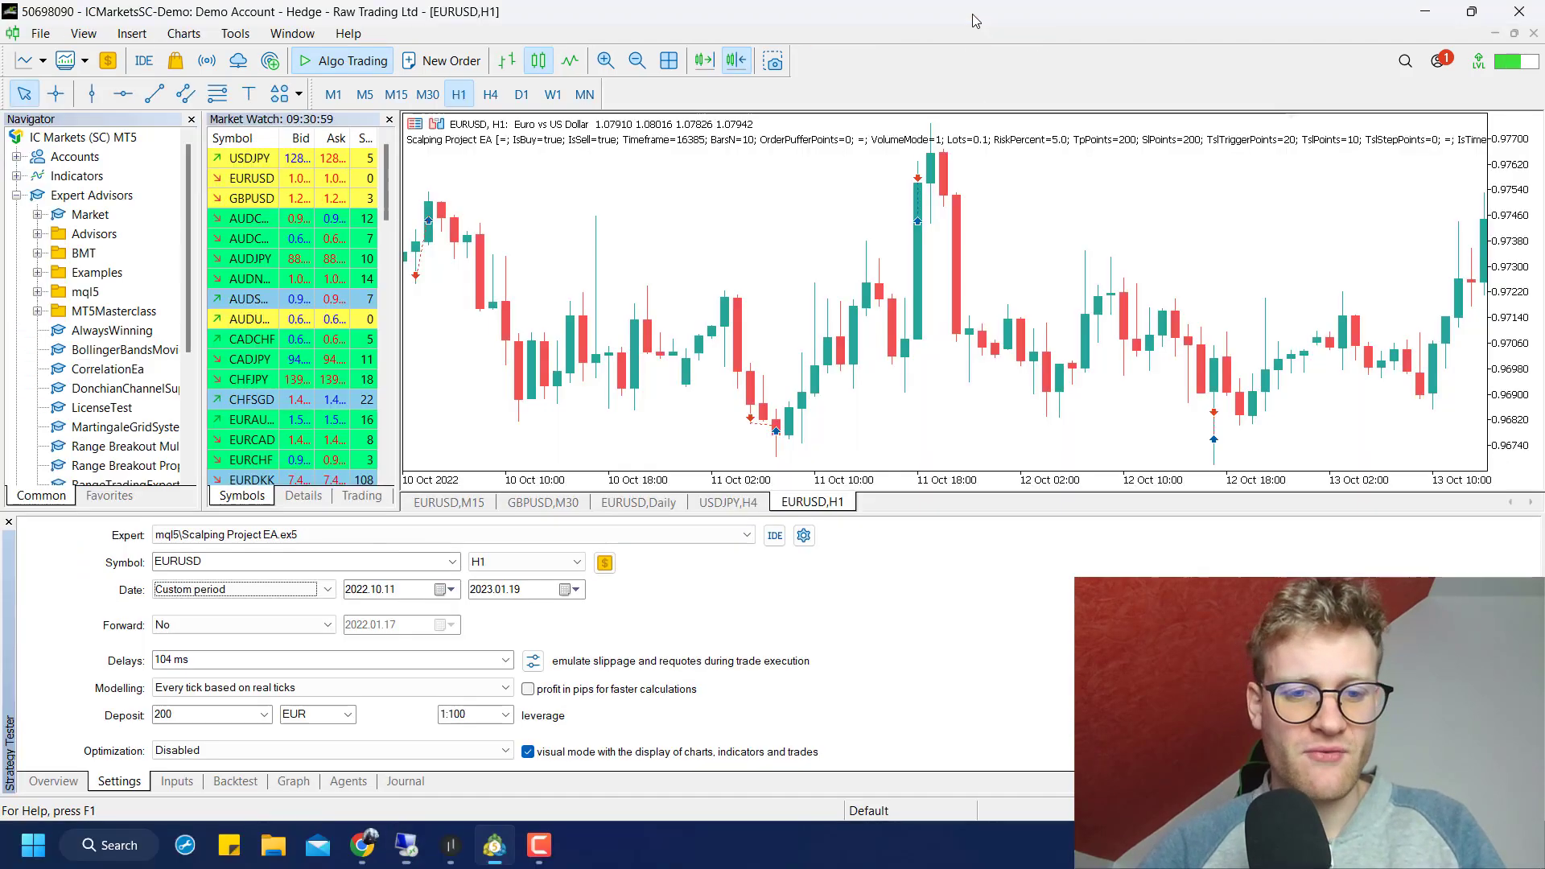
{"action": "left_click", "coordinate": [362, 844]}
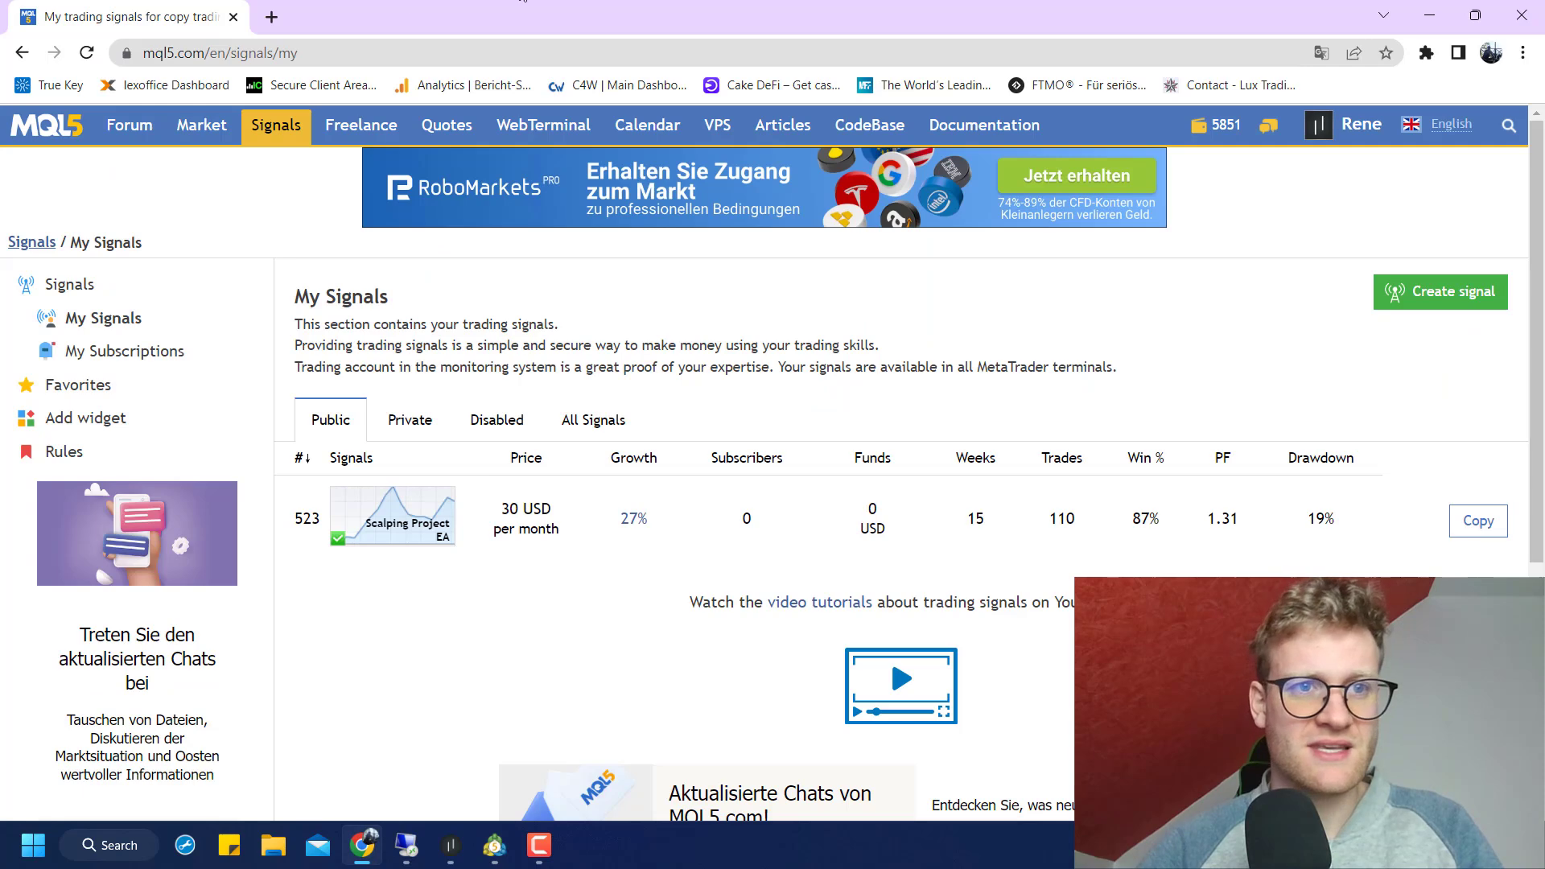
{"action": "left_click", "coordinate": [392, 519]}
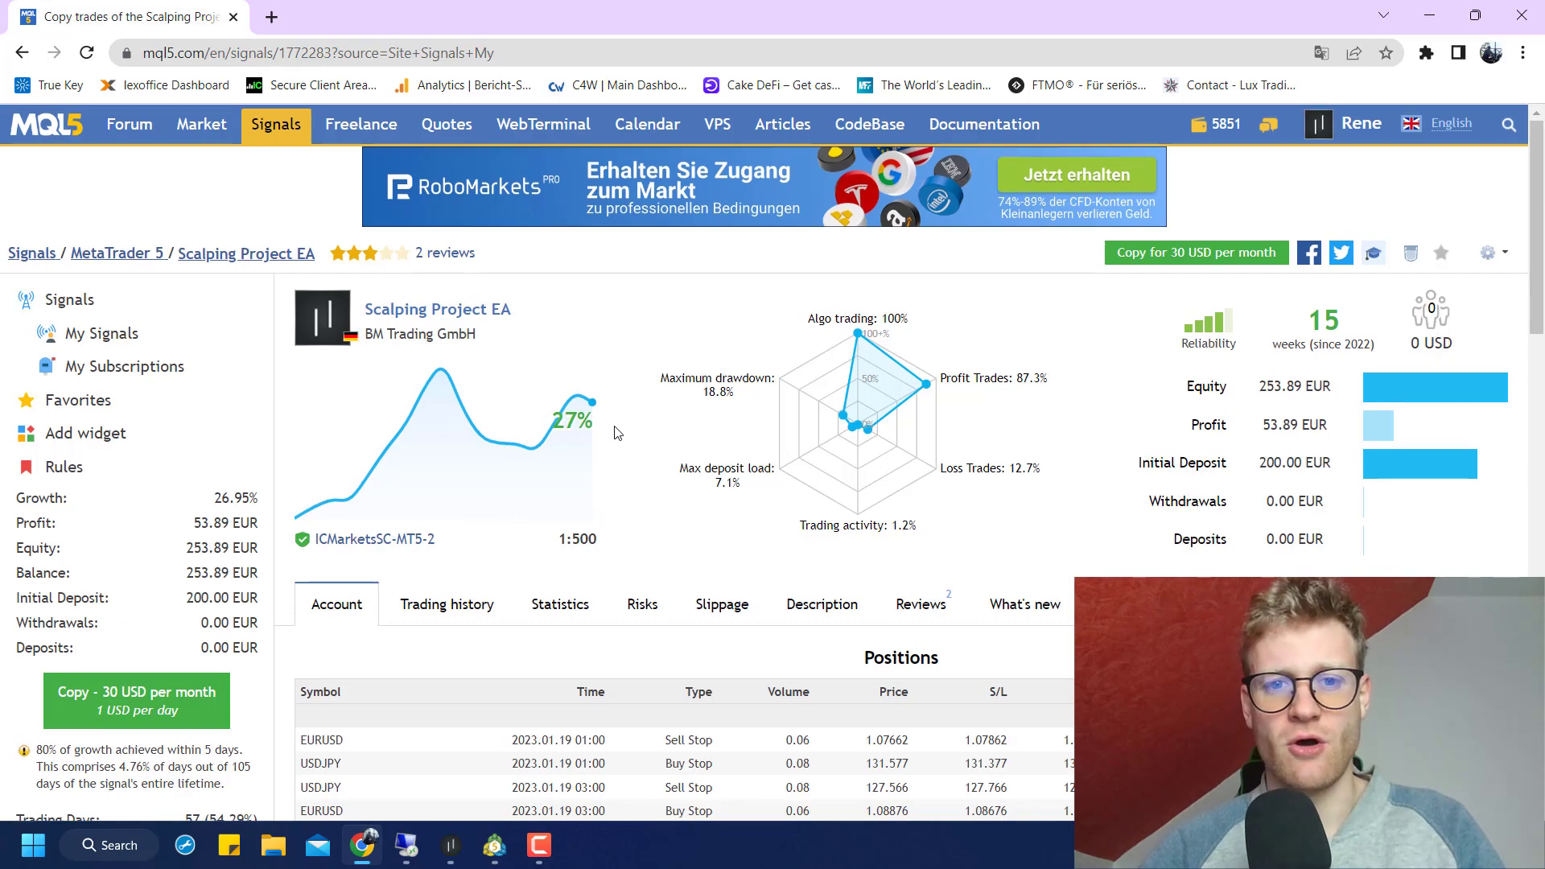
{"action": "scroll", "coordinate": [614, 429], "scroll_direction": "down", "scroll_amount": 7}
{"action": "scroll", "coordinate": [884, 332], "scroll_direction": "up", "scroll_amount": 2}
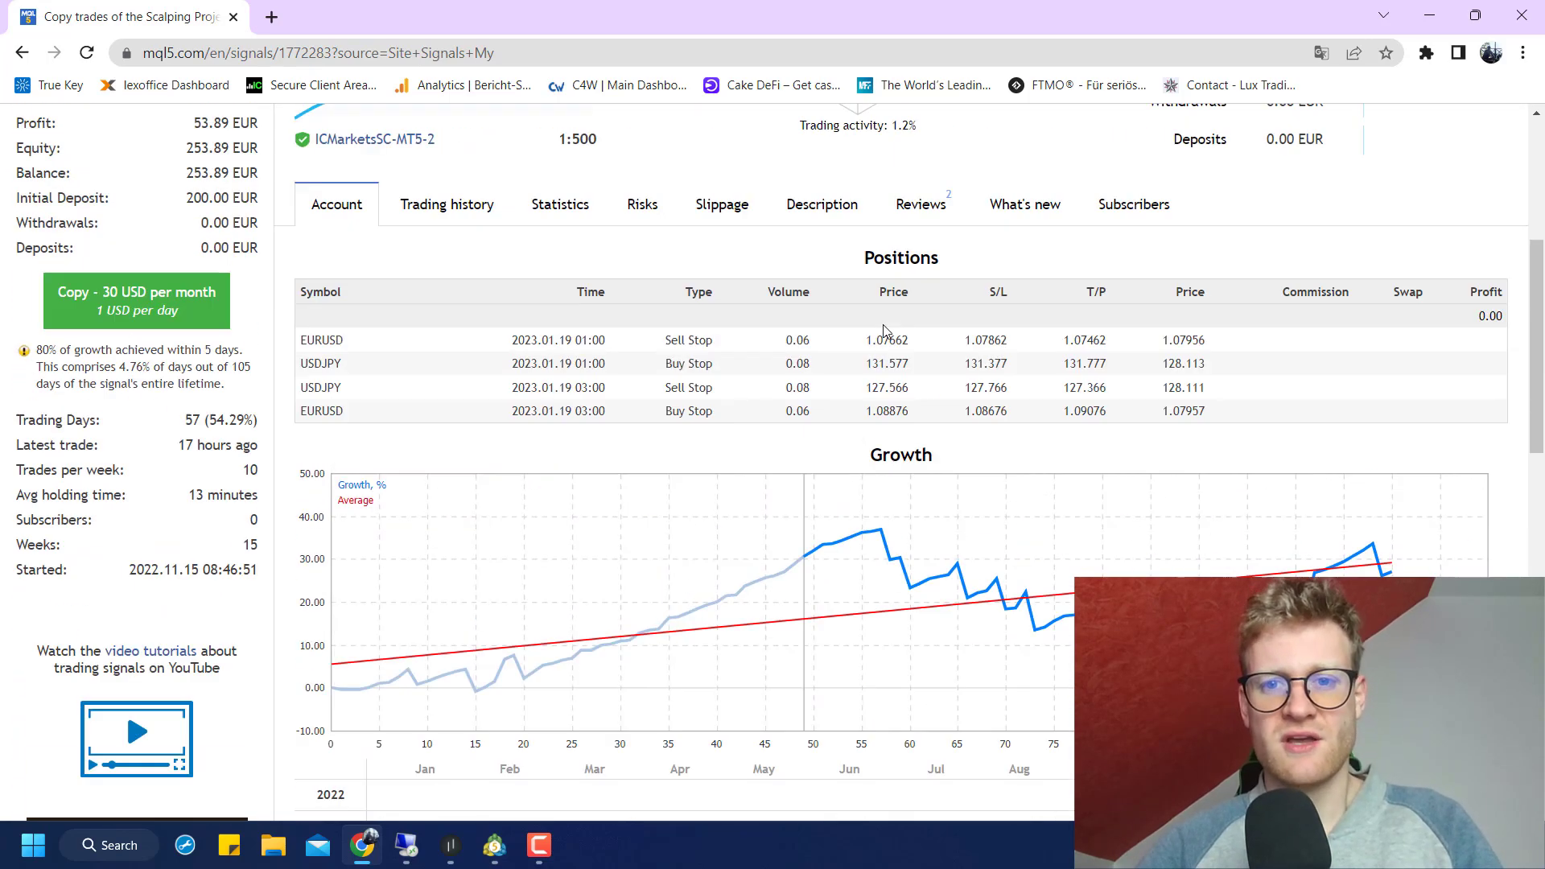
{"action": "scroll", "coordinate": [883, 331], "scroll_direction": "up", "scroll_amount": 4}
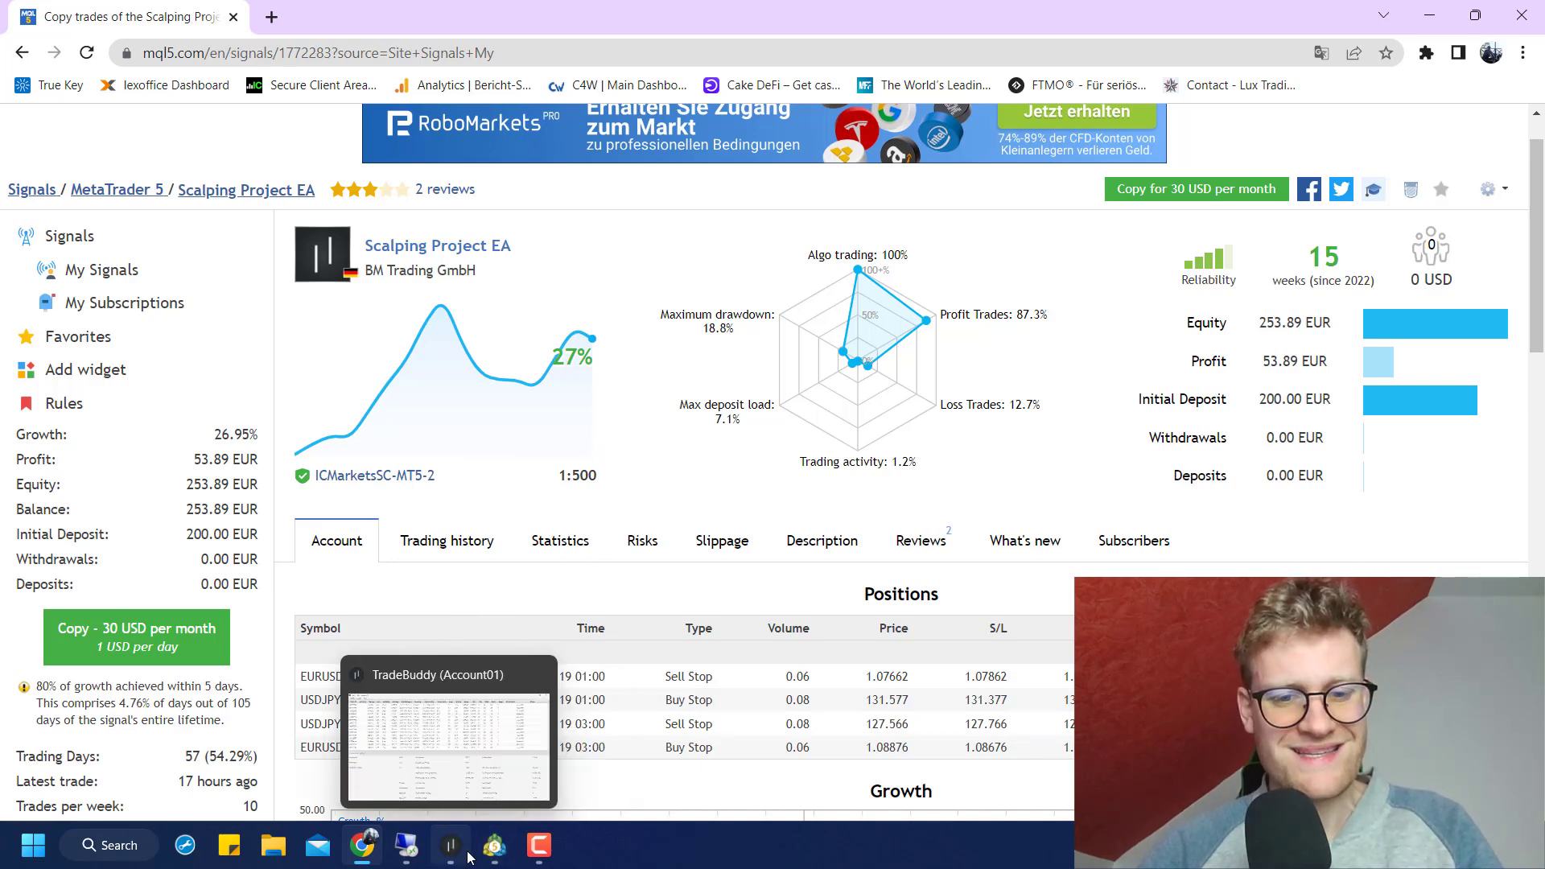
- Switch to the MetaTrader 5 demo terminal and enlarge the Strategy Tester area slightly
{"action": "left_click", "coordinate": [494, 846]}
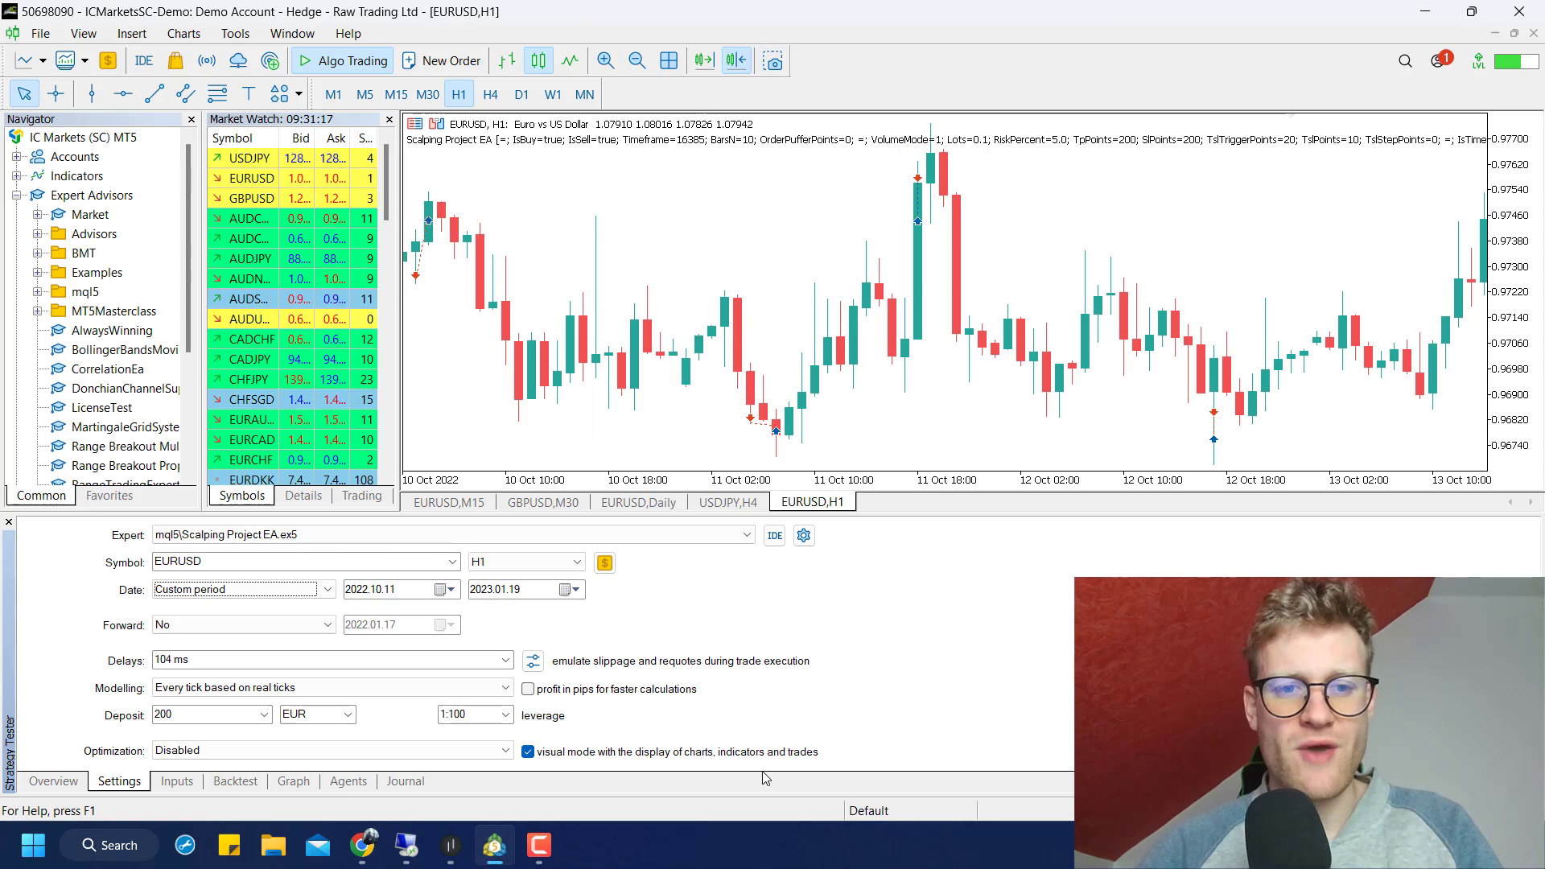
{"action": "left_click_drag", "start_coordinate": [685, 515], "coordinate": [674, 482]}
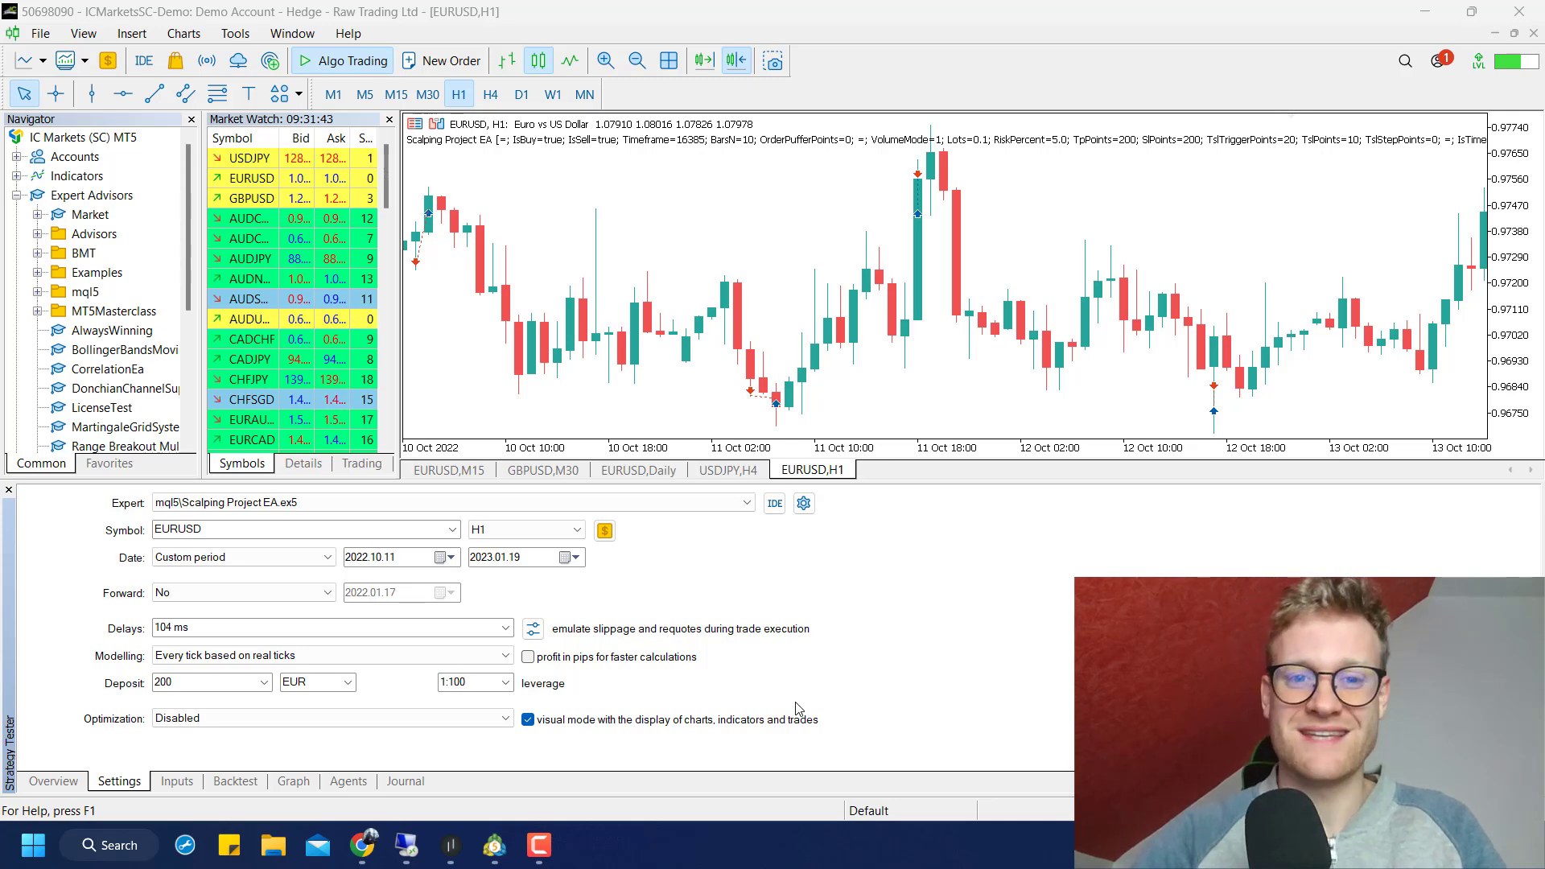
- Switch to the remote live MetaTrader terminal, review its account history and pending orders, and return to TradeBuddy
{"action": "left_click", "coordinate": [450, 846]}
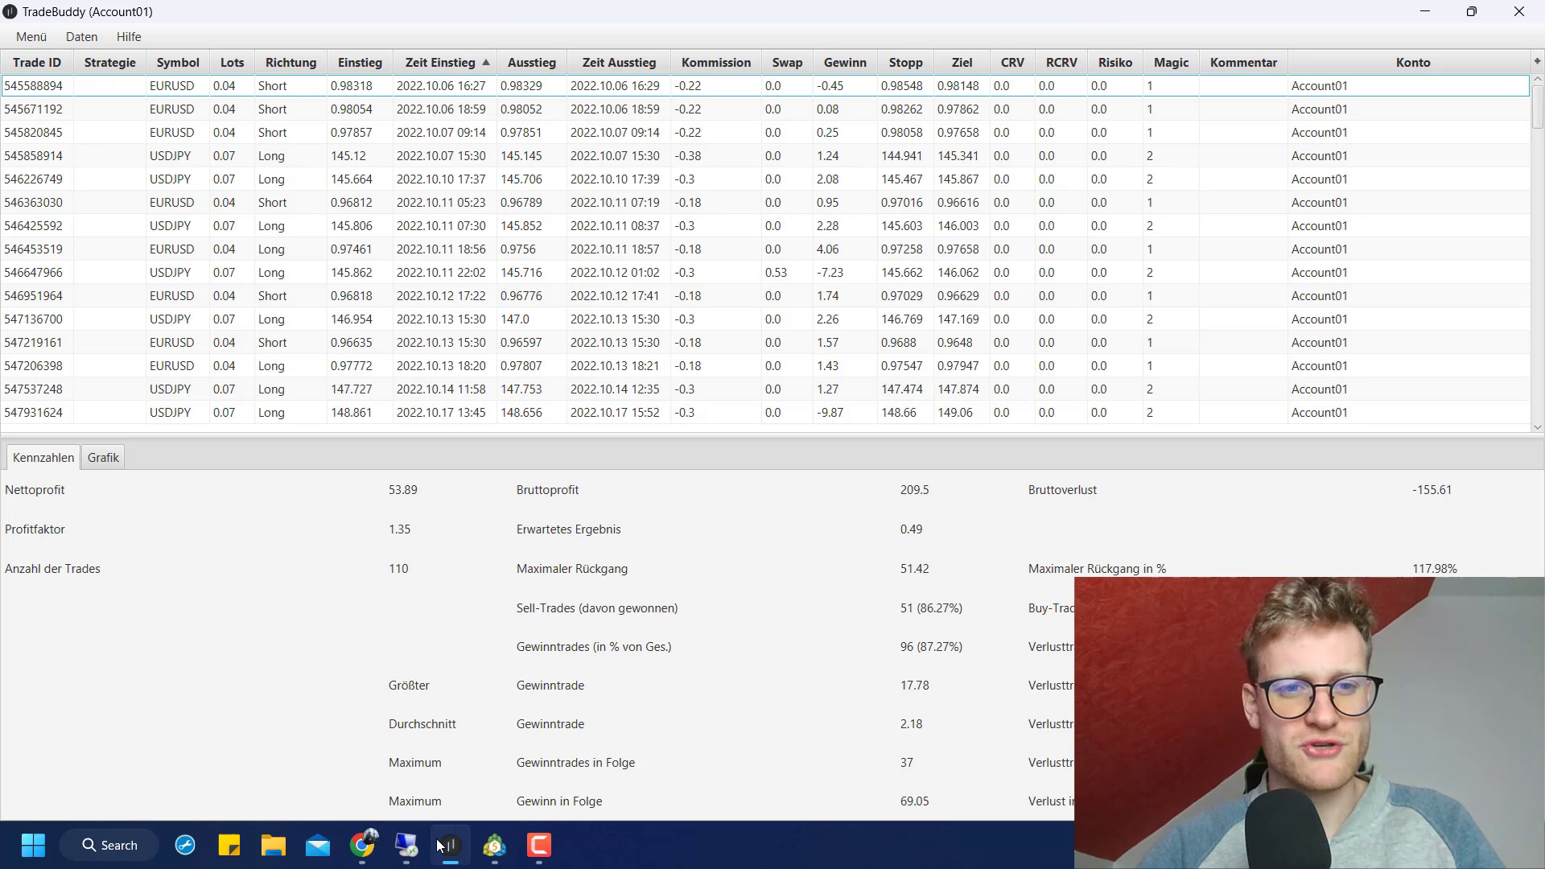
{"action": "left_click", "coordinate": [407, 845]}
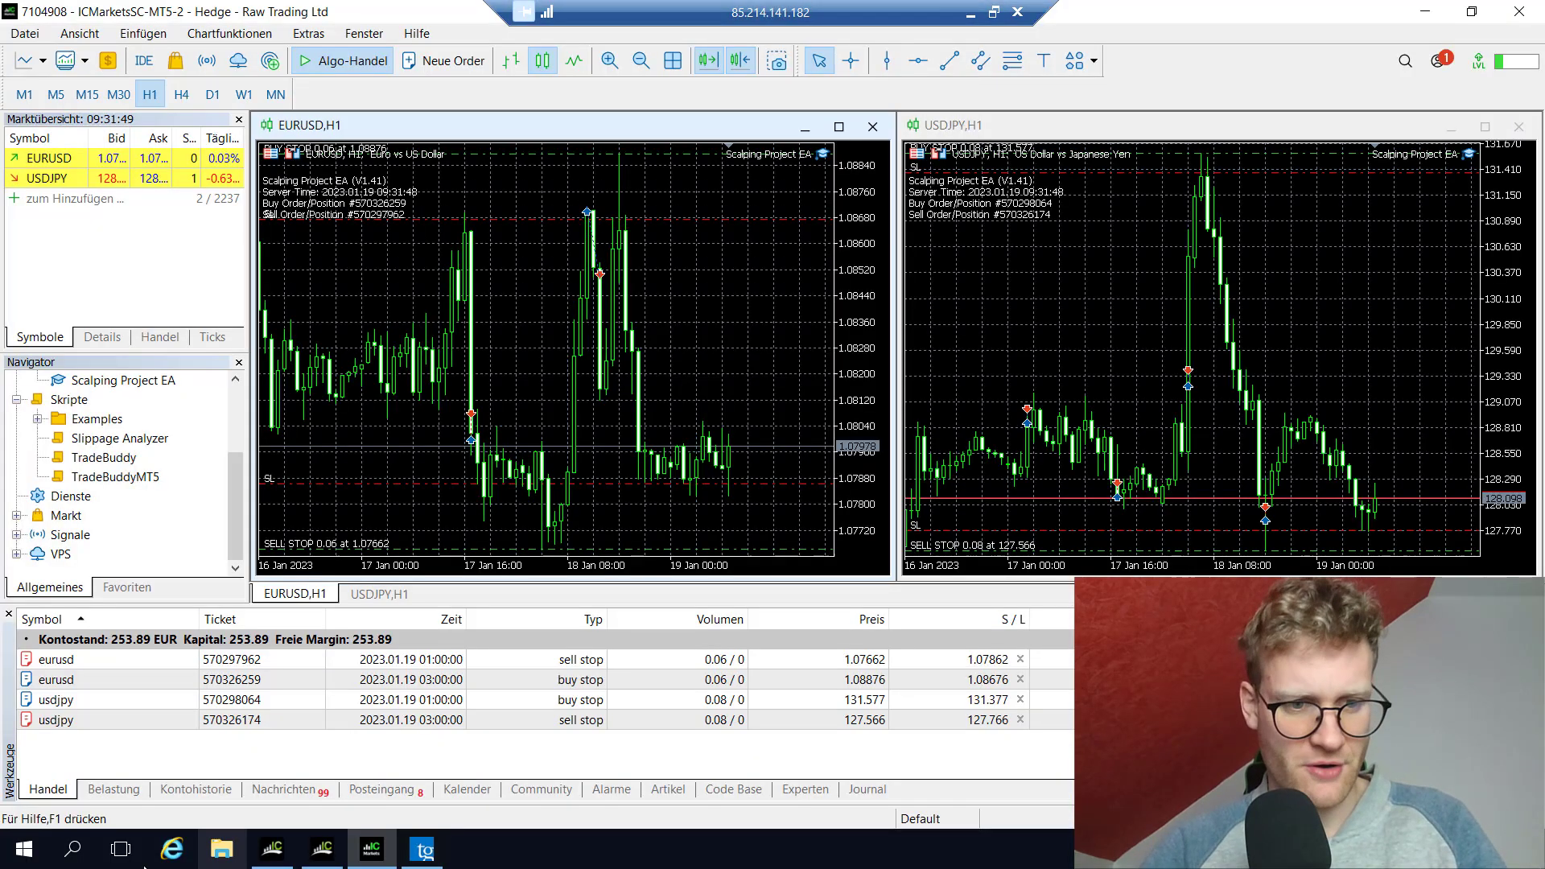
{"action": "left_click", "coordinate": [195, 789]}
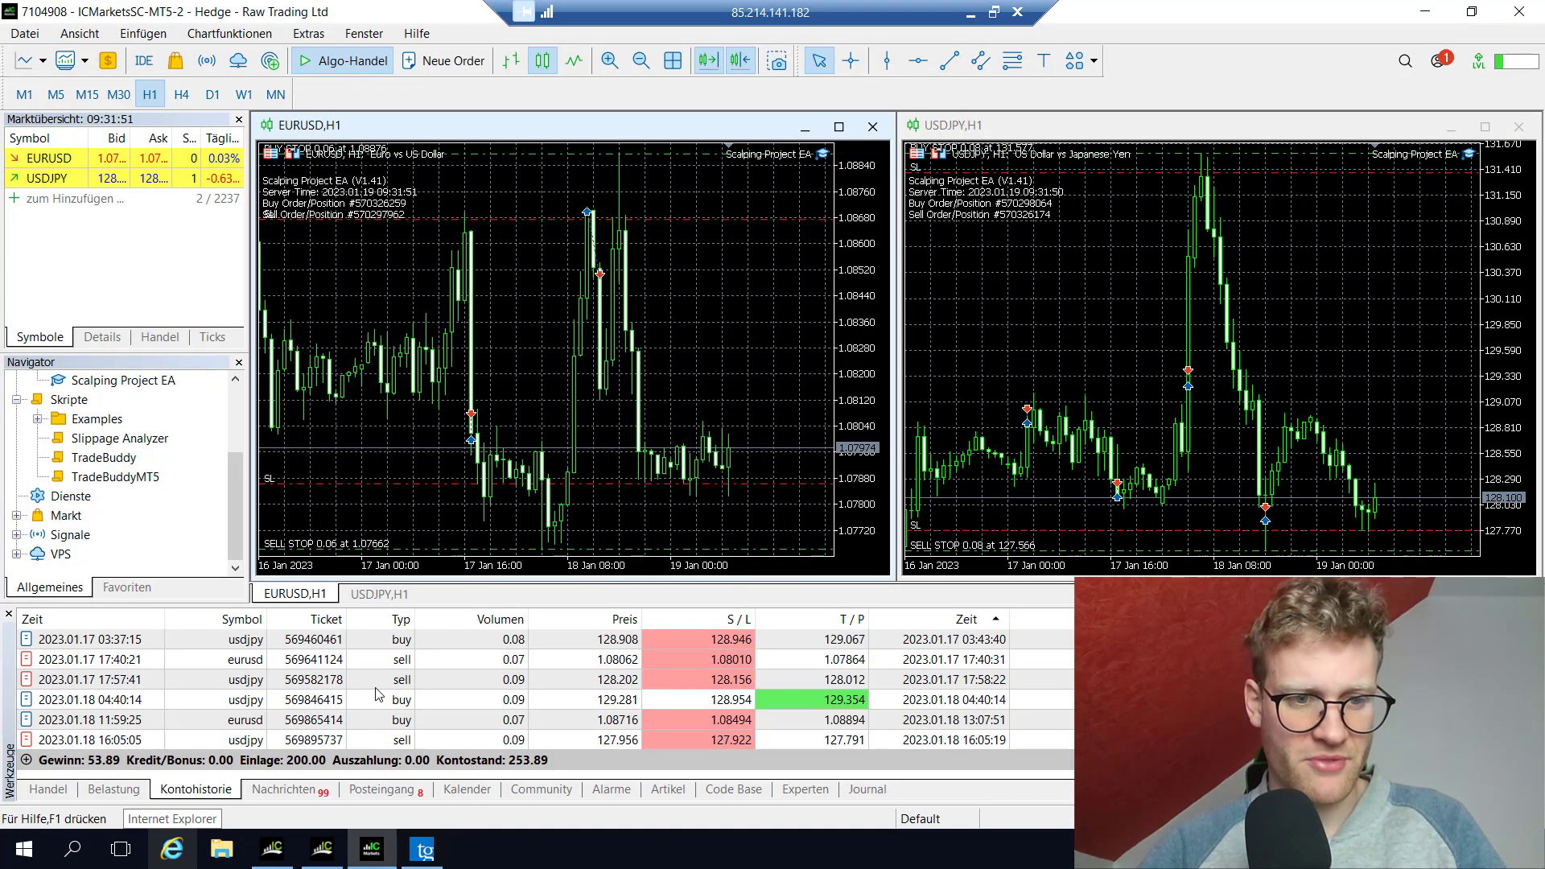
{"action": "left_click", "coordinate": [49, 789]}
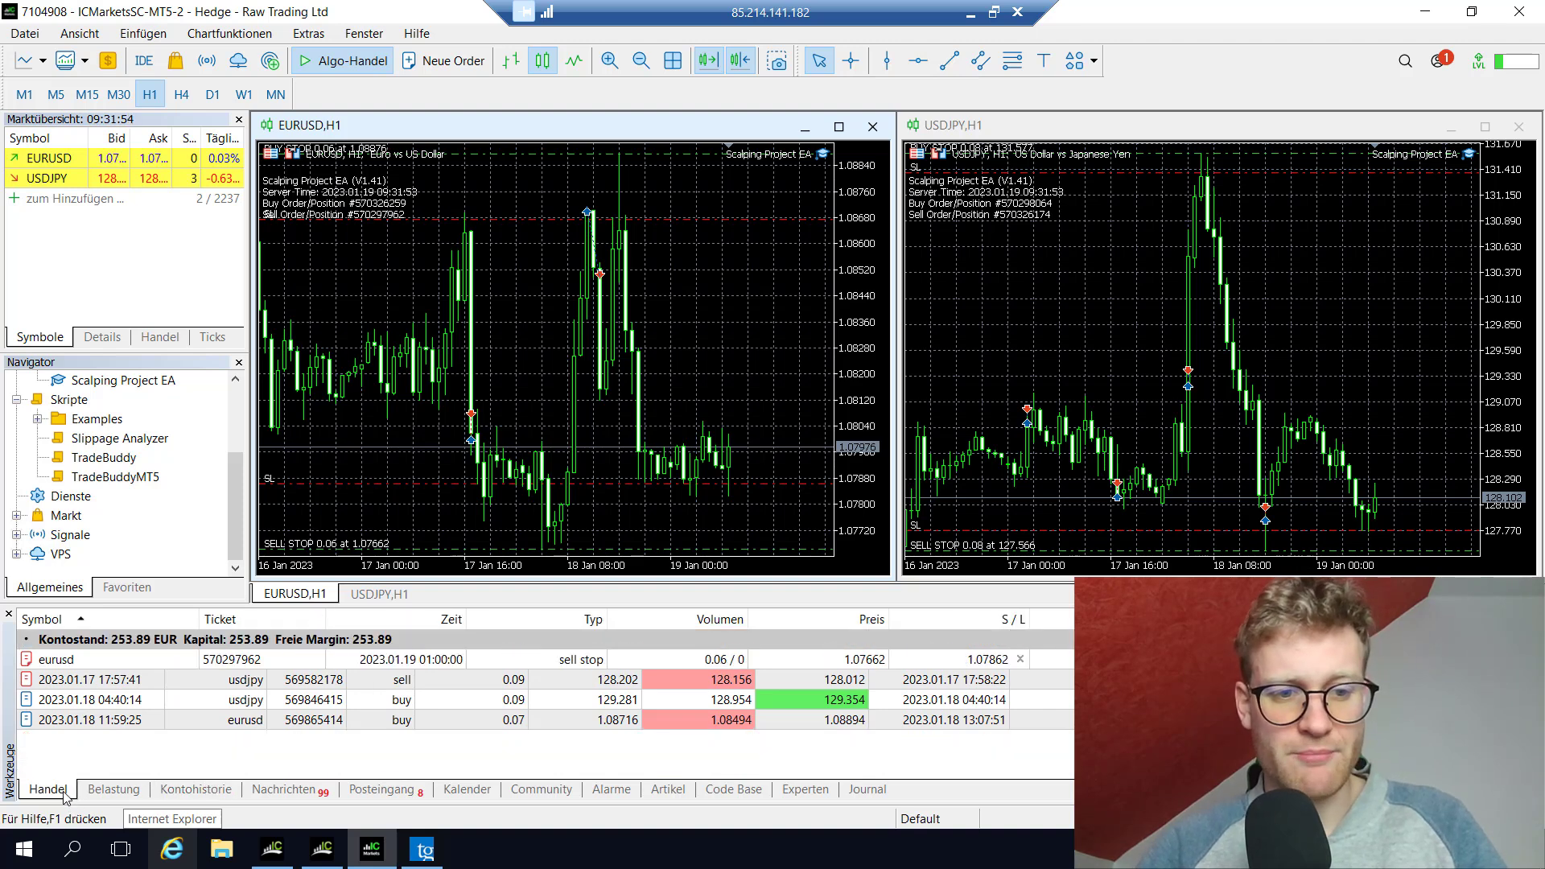
{"action": "left_click", "coordinate": [969, 13]}
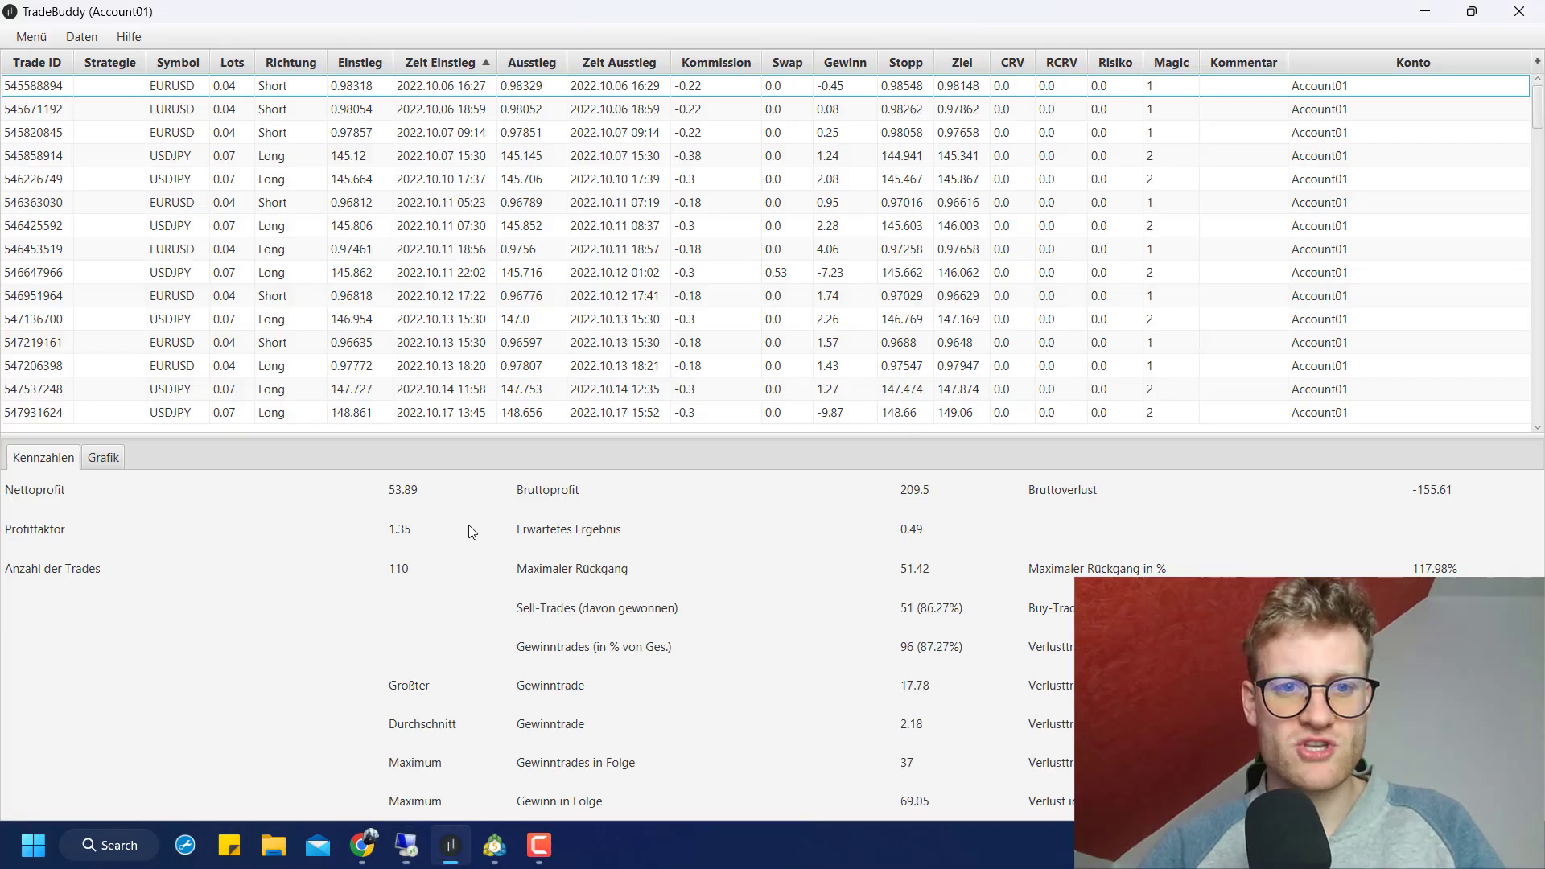
- Examine the live account's profit curve and key figures in TradeBuddy, comparing them with the balance in the remote terminal
{"action": "left_click", "coordinate": [110, 455]}
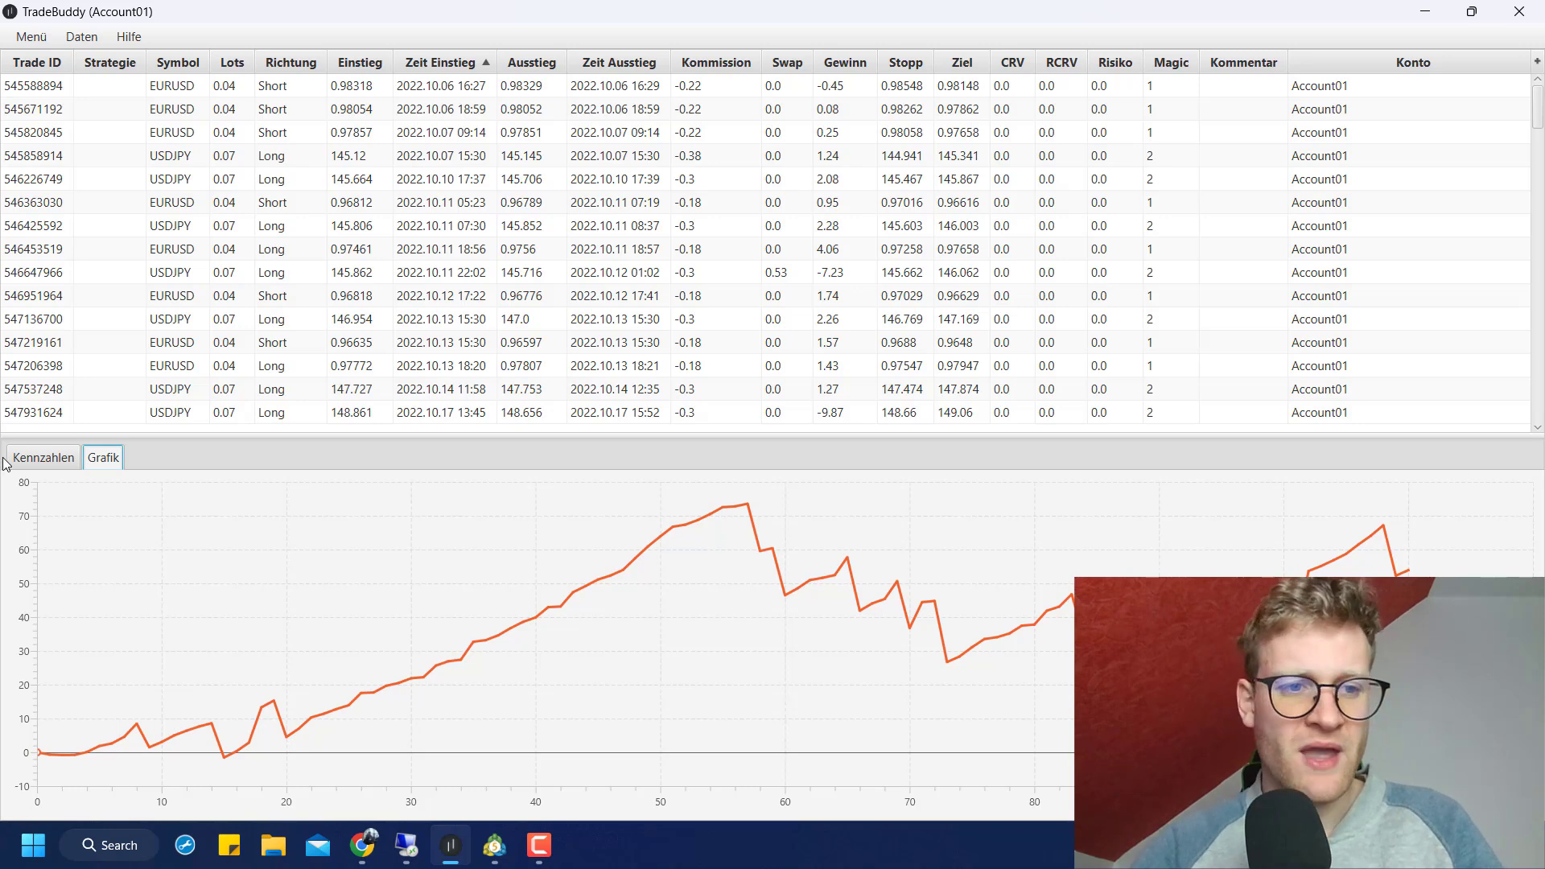
{"action": "left_click", "coordinate": [39, 460]}
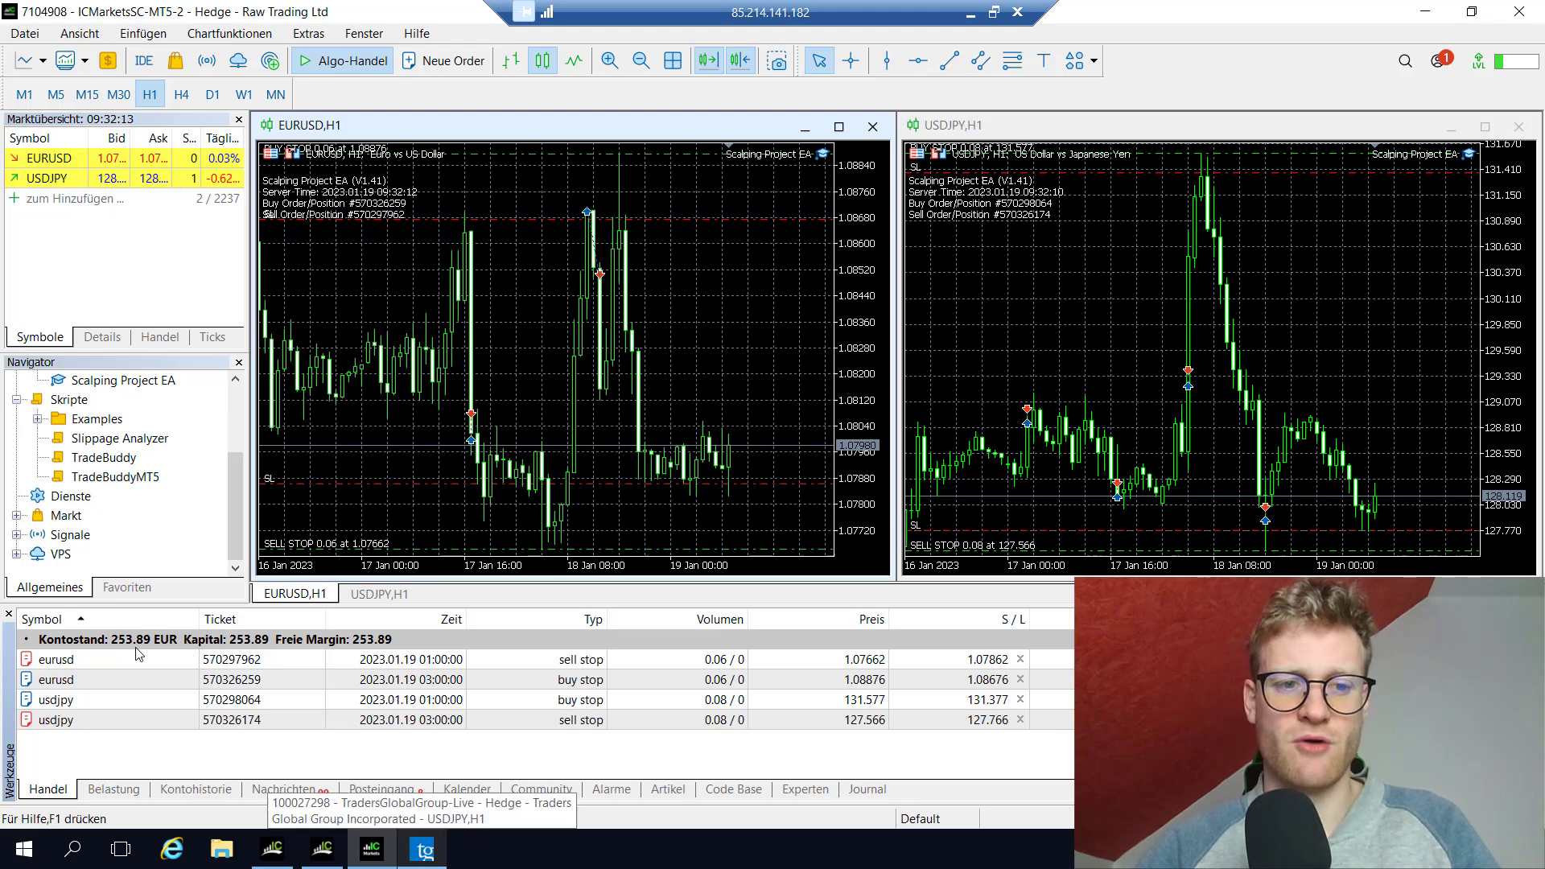
{"action": "left_click", "coordinate": [970, 12]}
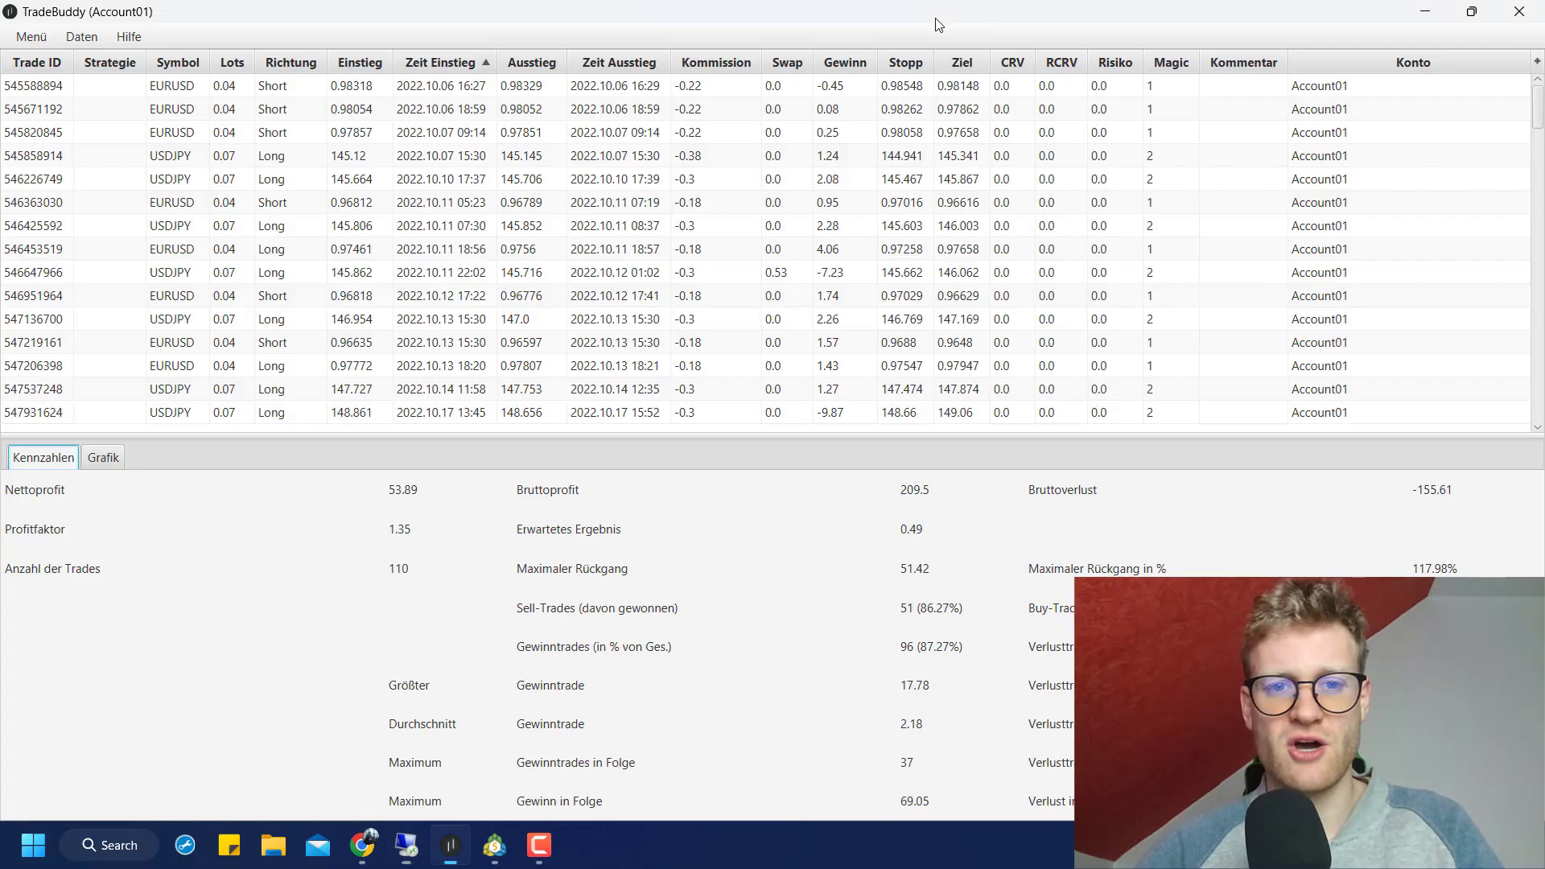
{"action": "left_click", "coordinate": [83, 463]}
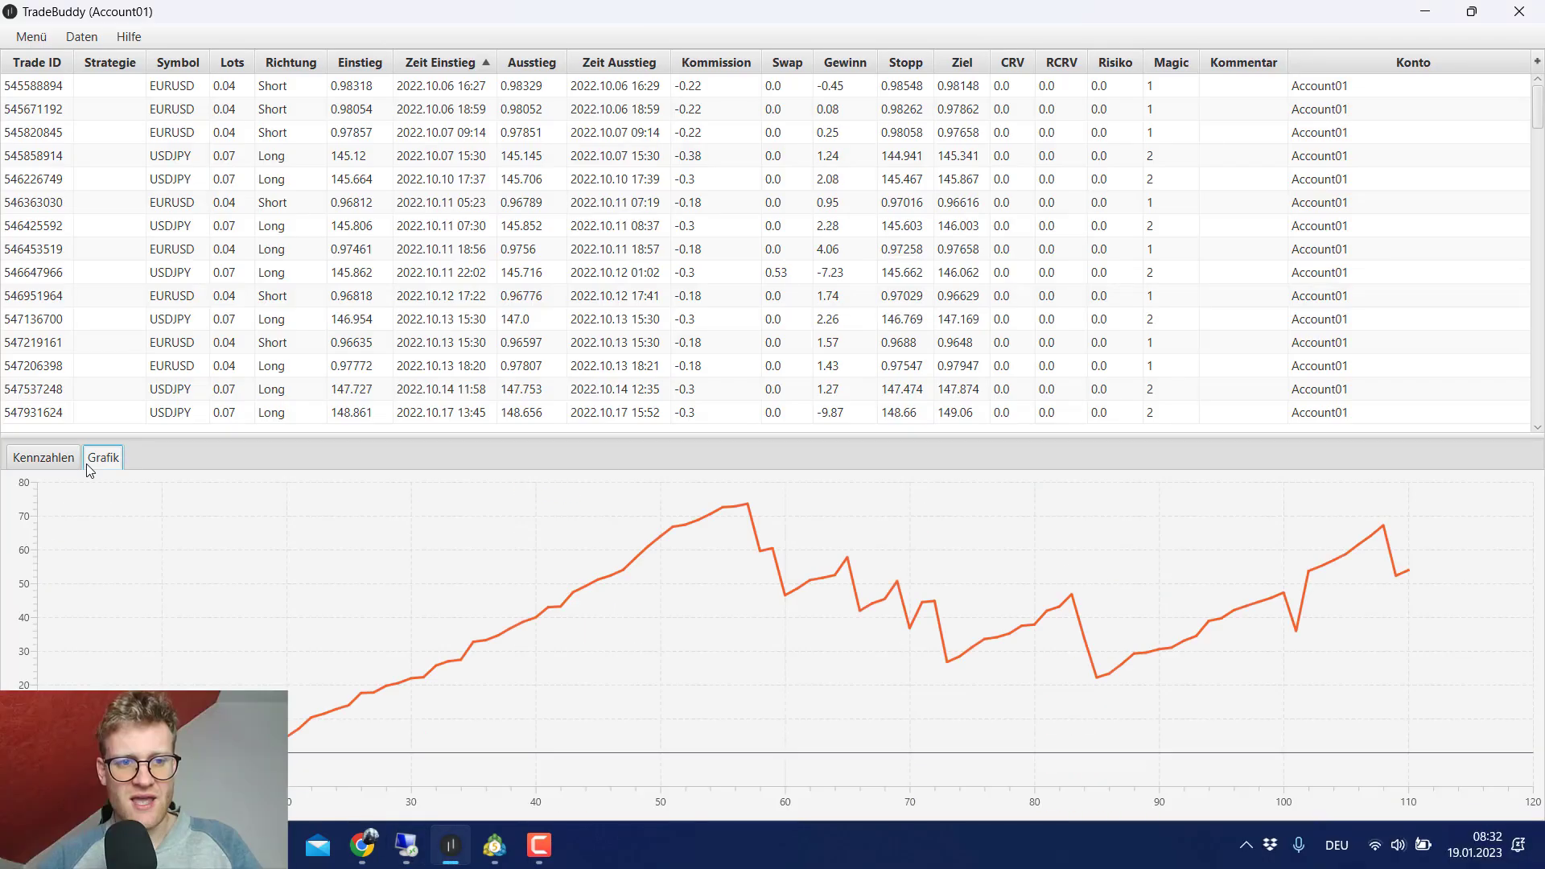
- View the growth chart on the signal's MQL5 page and the Strategy Tester settings in the MetaTrader 5 demo terminal
{"action": "left_click", "coordinate": [362, 844]}
{"action": "scroll", "coordinate": [579, 510], "scroll_direction": "down", "scroll_amount": 7}
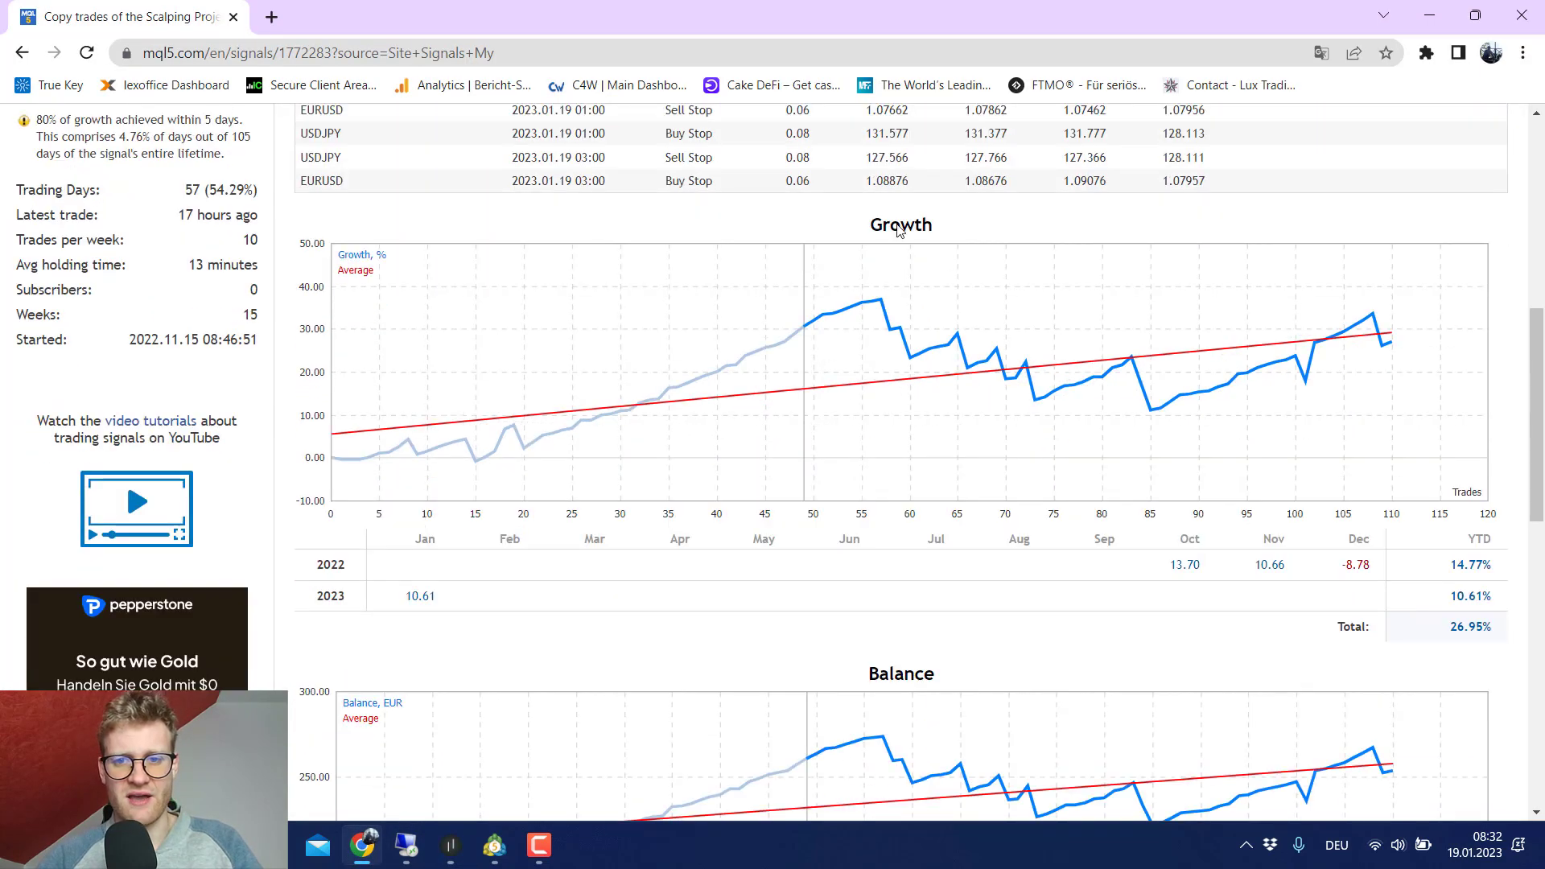
{"action": "left_click", "coordinate": [494, 844]}
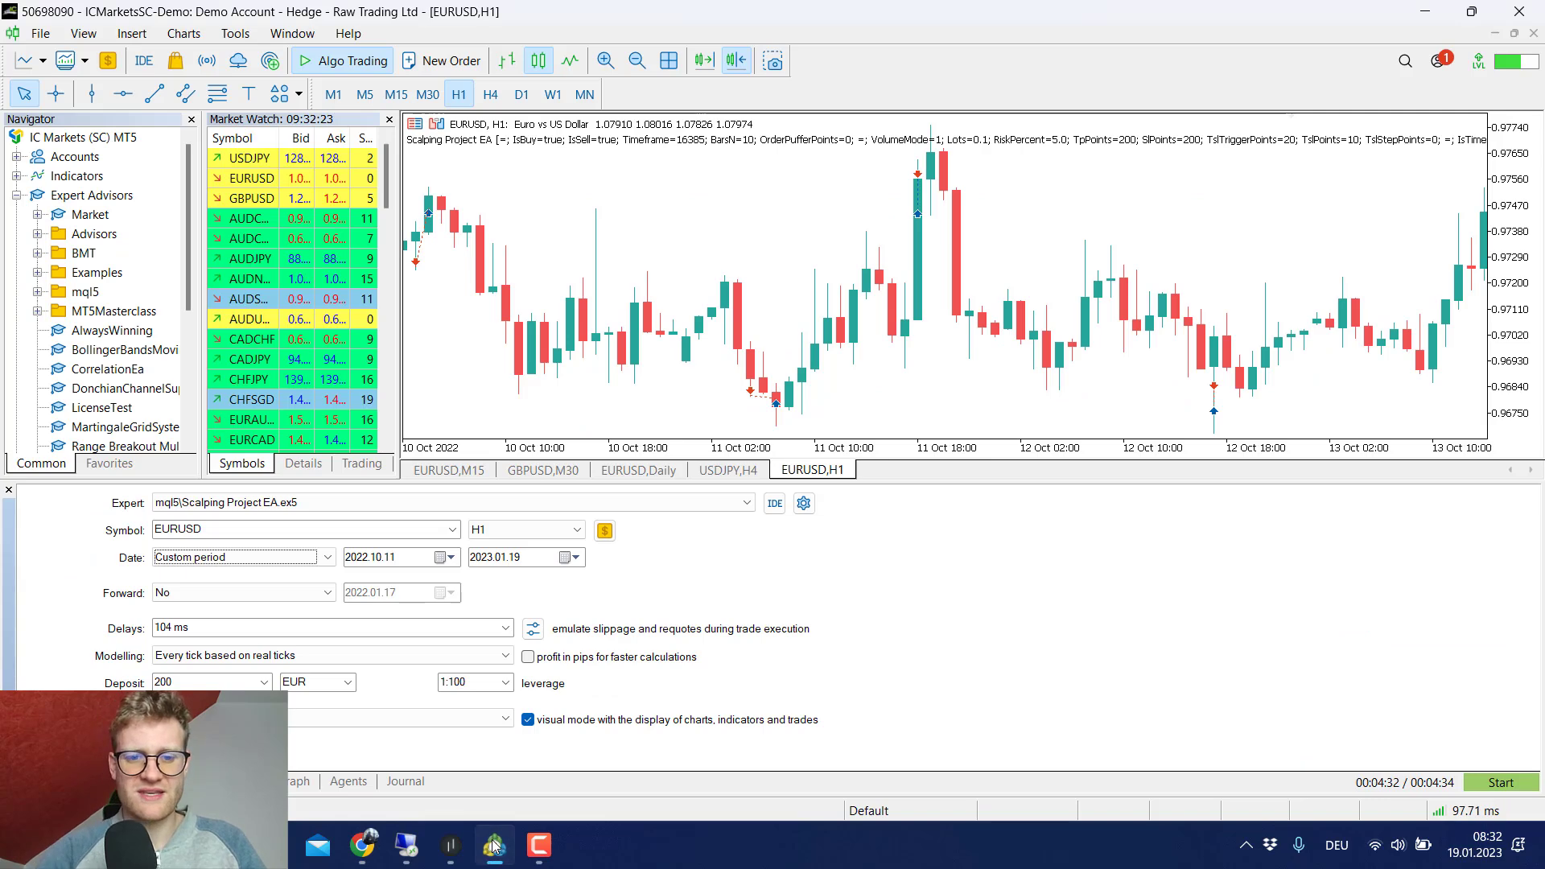
- Switch to TradeBuddy, show its trade filter and set the start date to 2022.10.11
{"action": "left_click", "coordinate": [451, 844]}
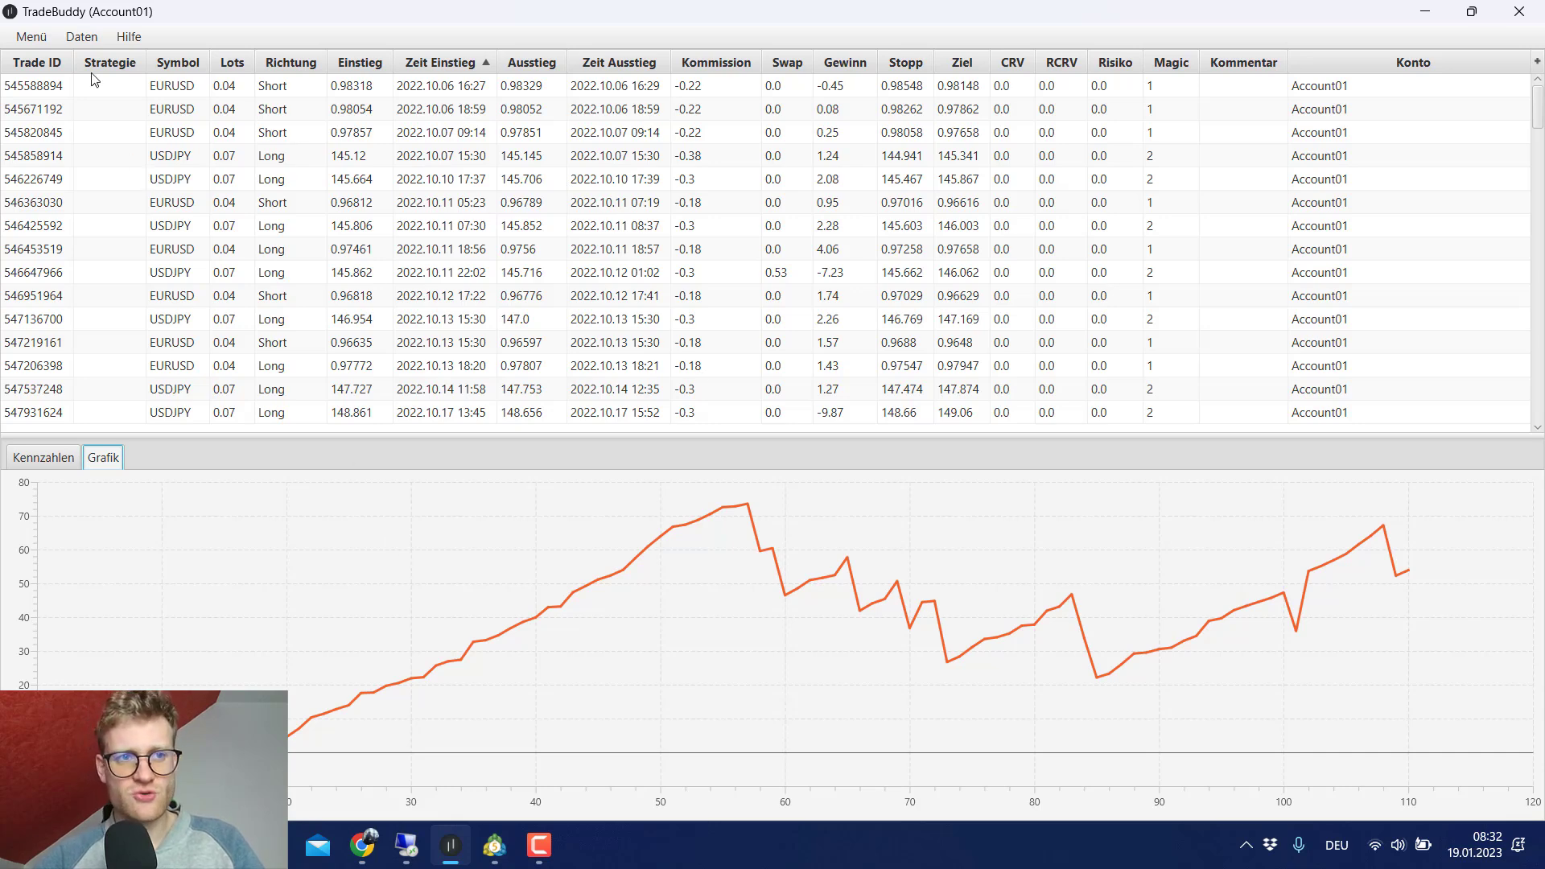
{"action": "left_click", "coordinate": [31, 36]}
{"action": "left_click", "coordinate": [41, 63]}
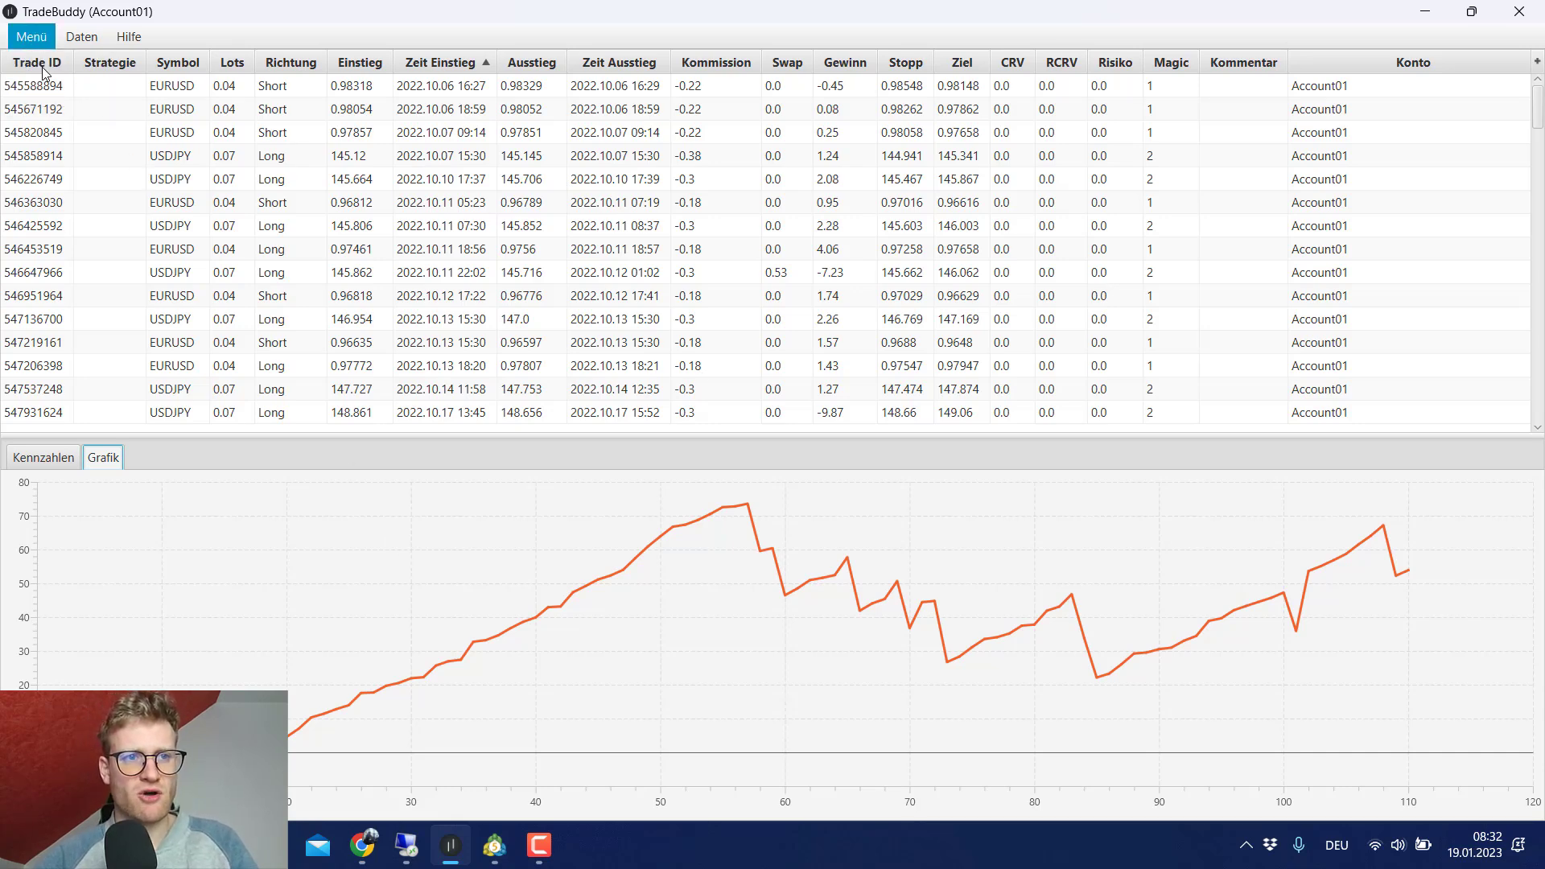
{"action": "left_click", "coordinate": [126, 137]}
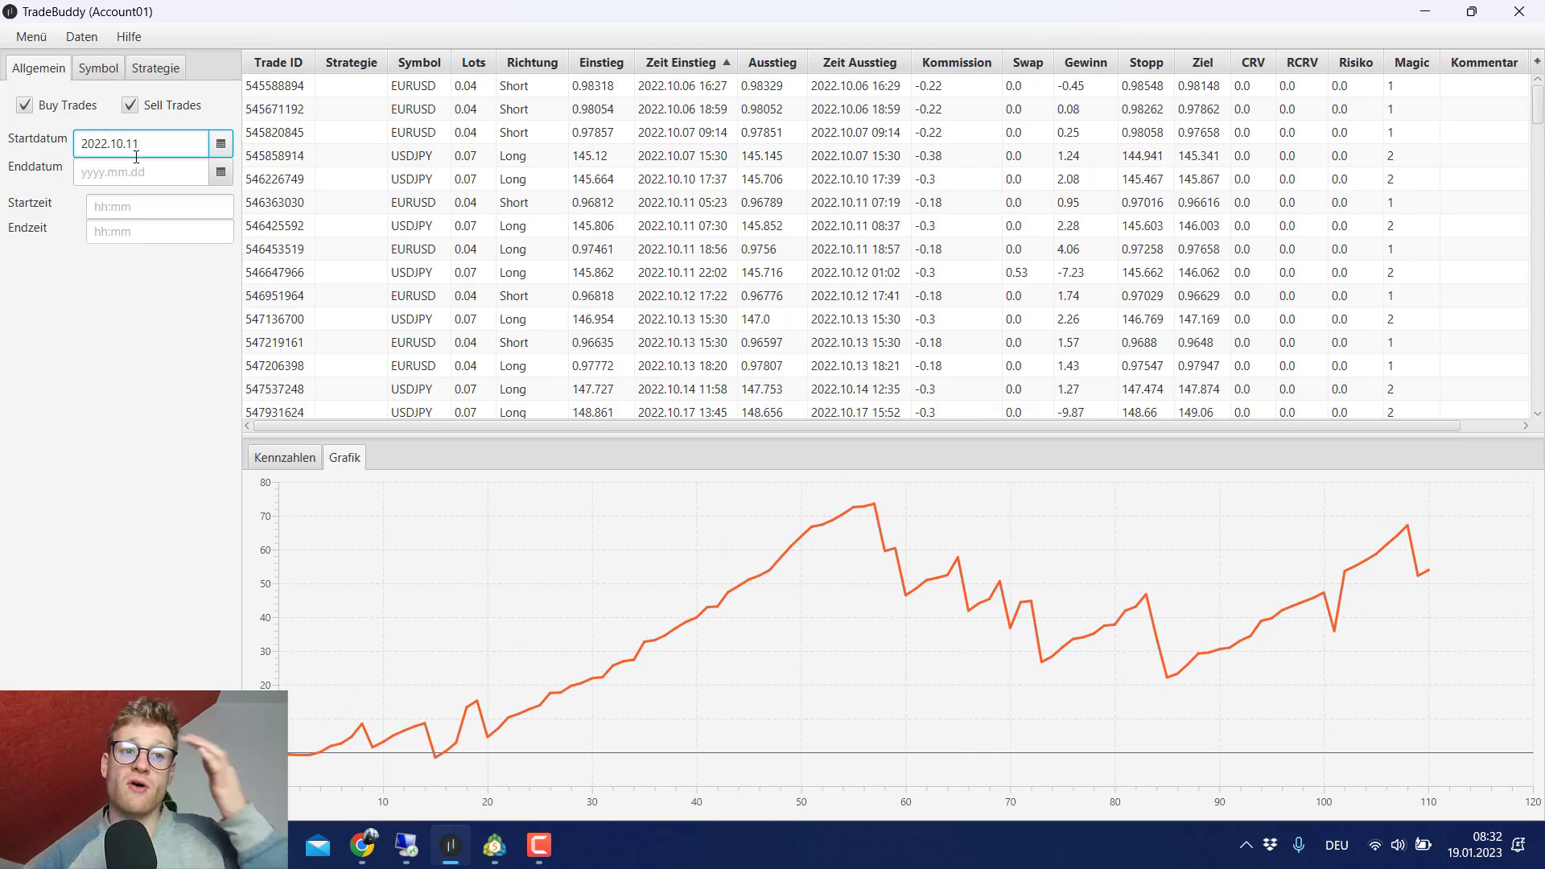
{"action": "left_click", "coordinate": [139, 166]}
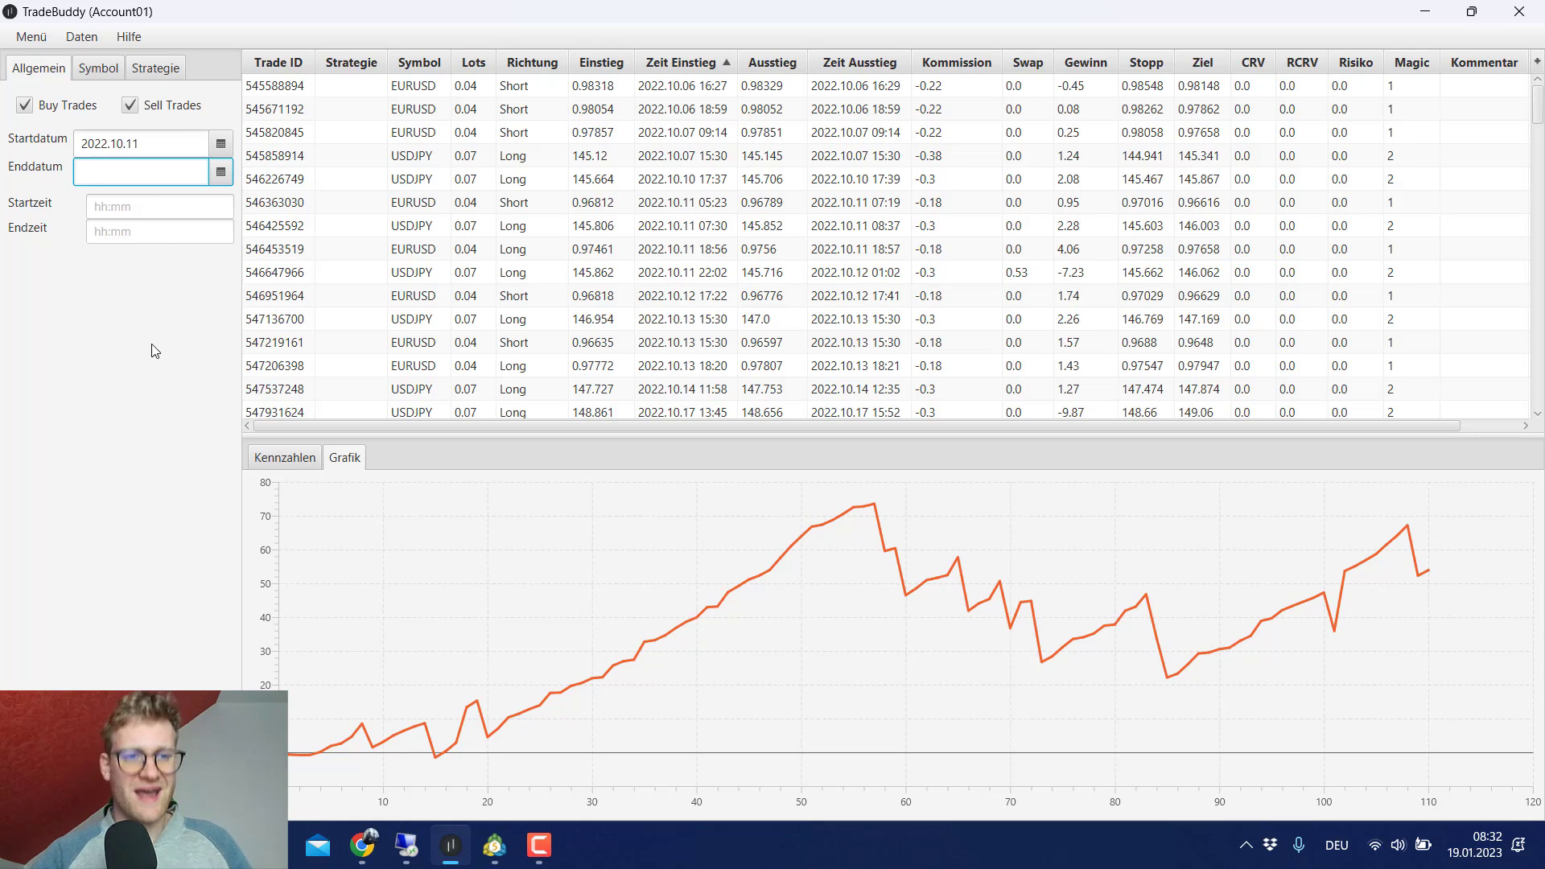
{"action": "left_click", "coordinate": [97, 206]}
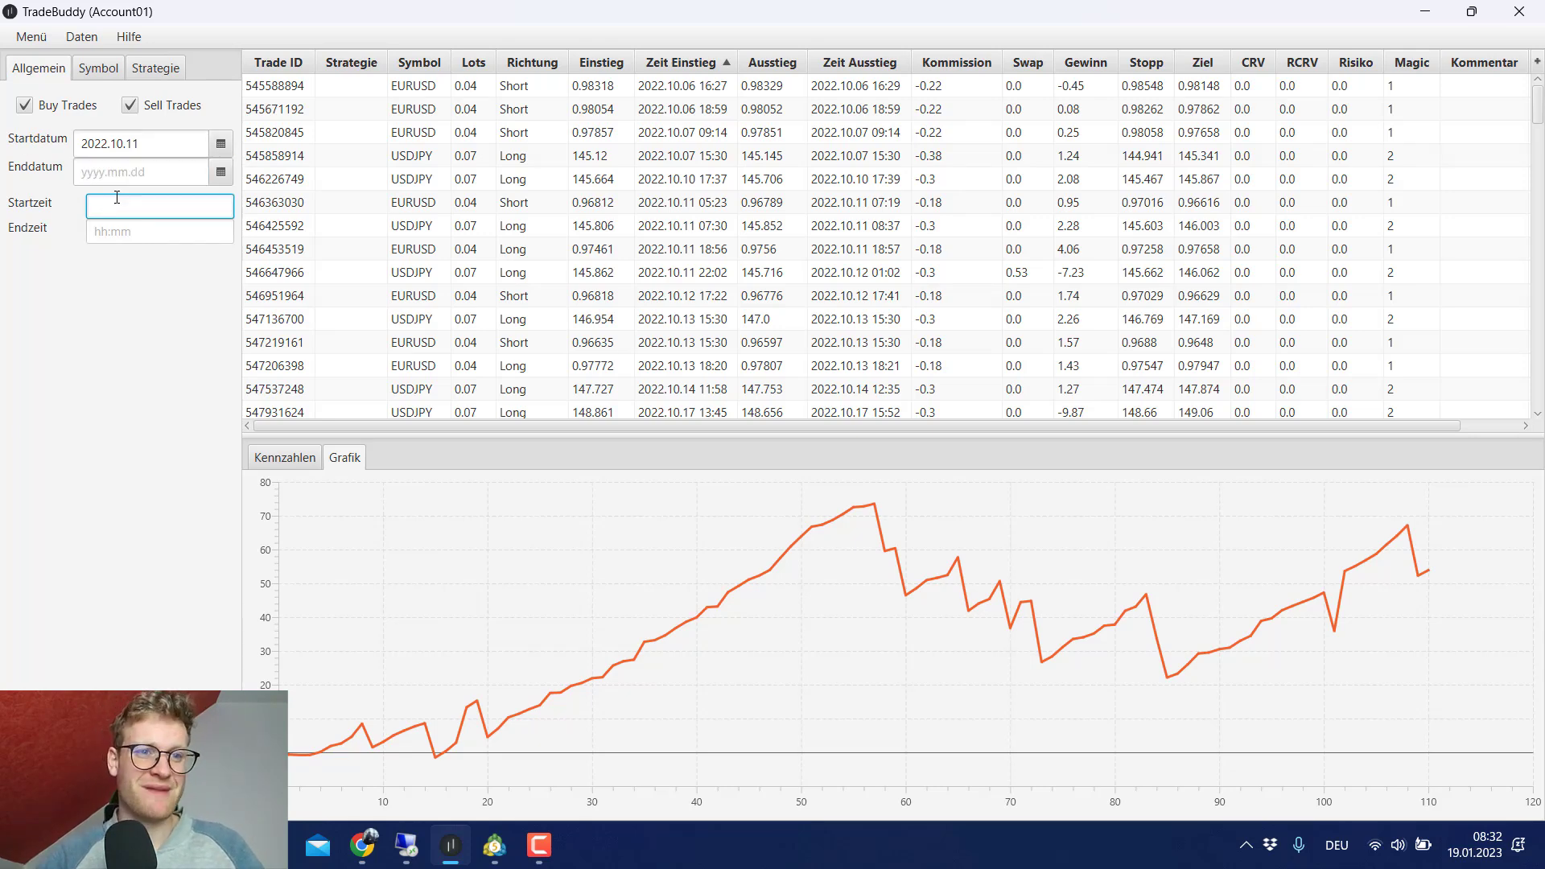
- Filter the trades by strategy with magic number 1
{"action": "left_click", "coordinate": [101, 71]}
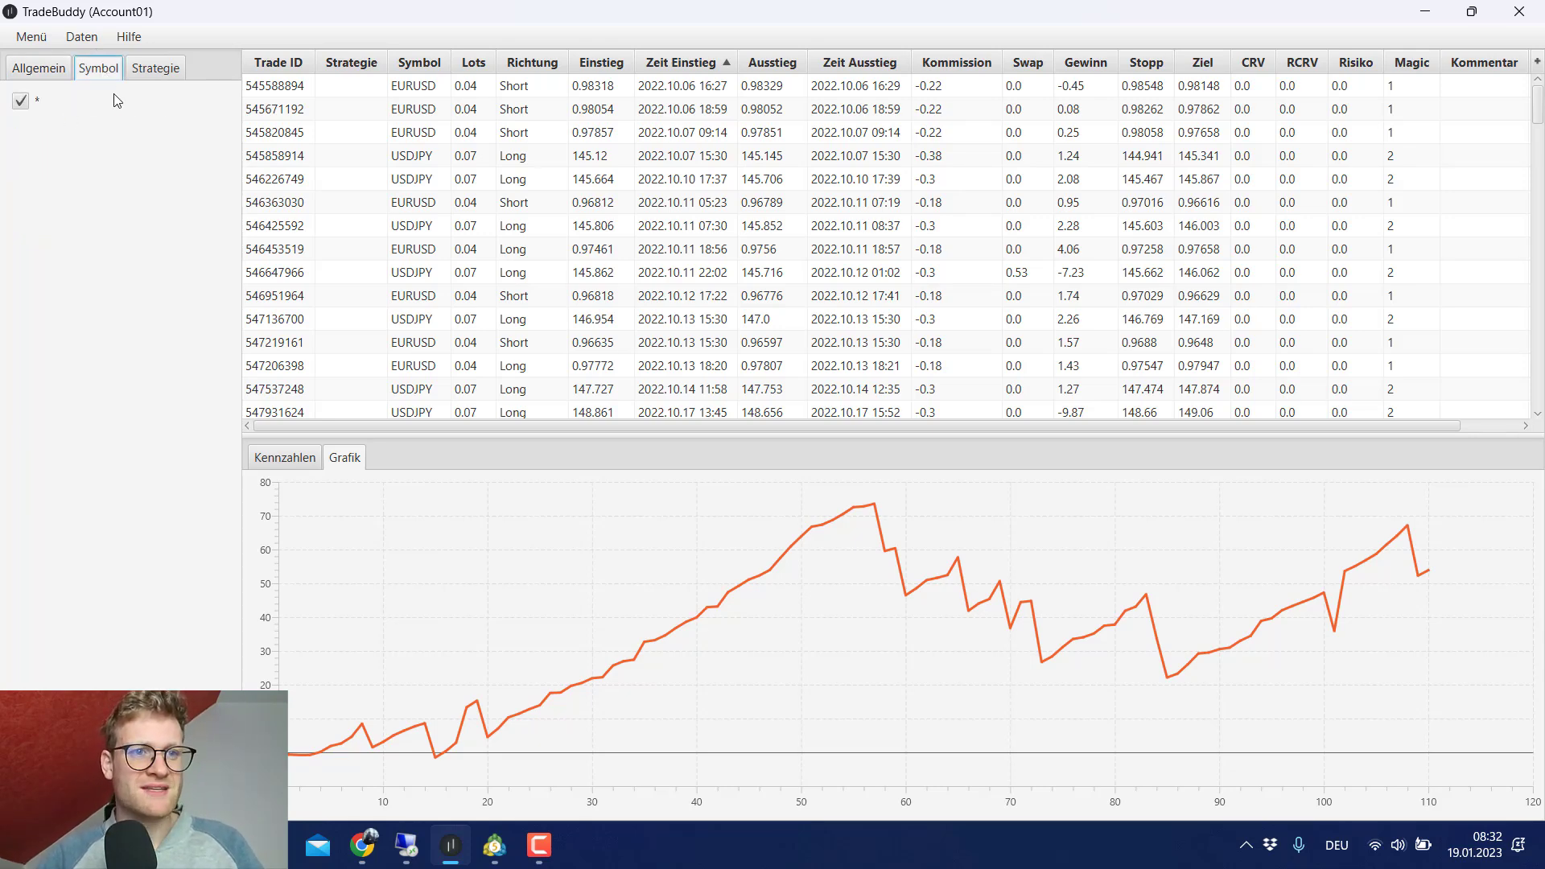
{"action": "left_click", "coordinate": [159, 73]}
{"action": "left_click", "coordinate": [101, 242]}
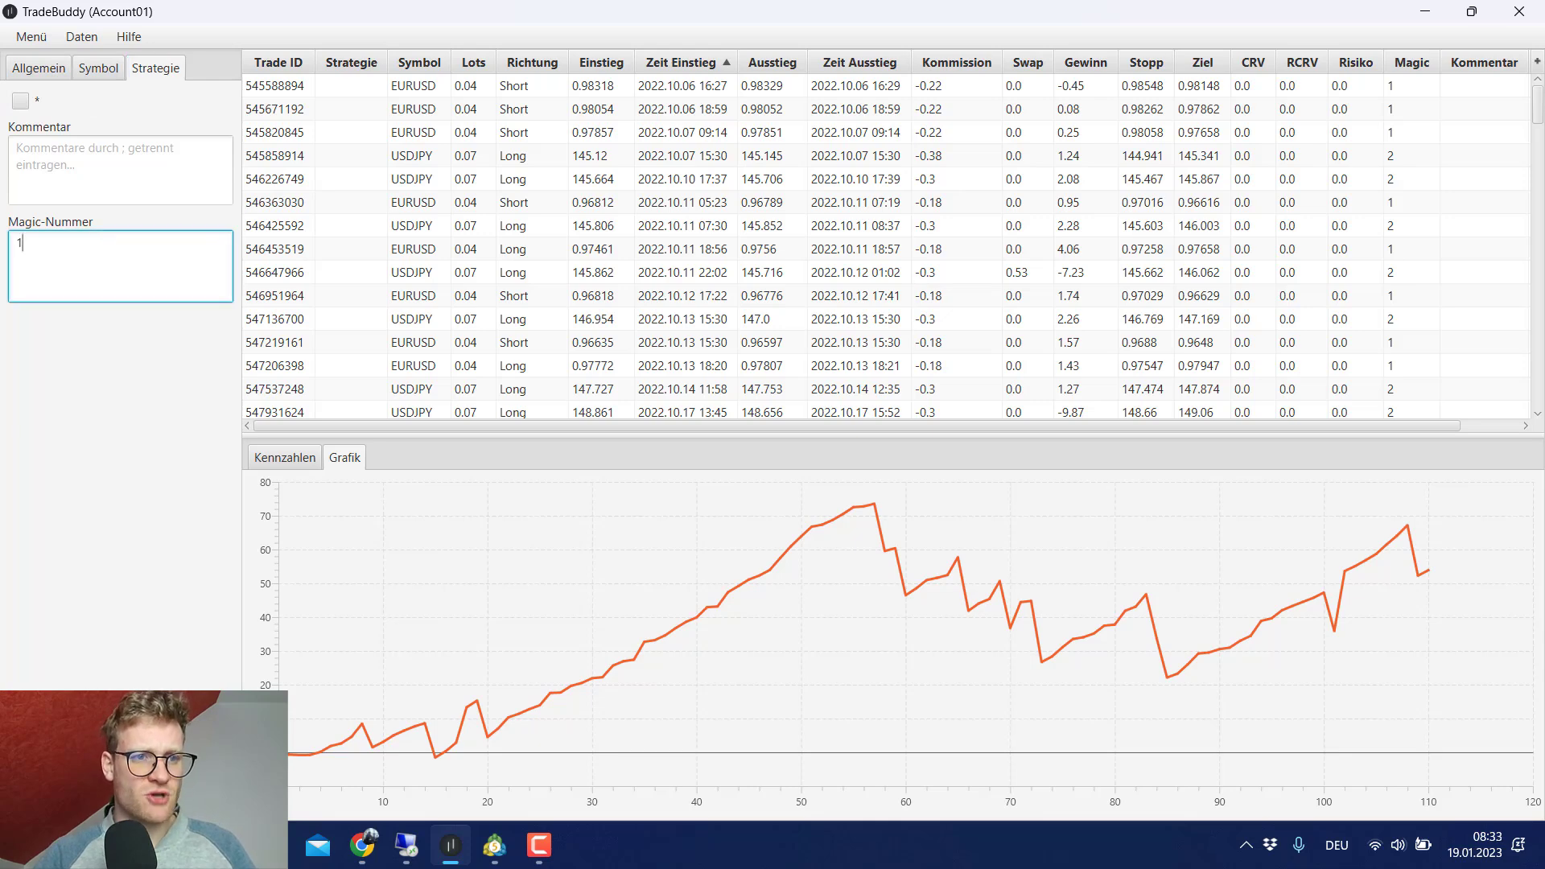
{"action": "key", "text": "Tab"}
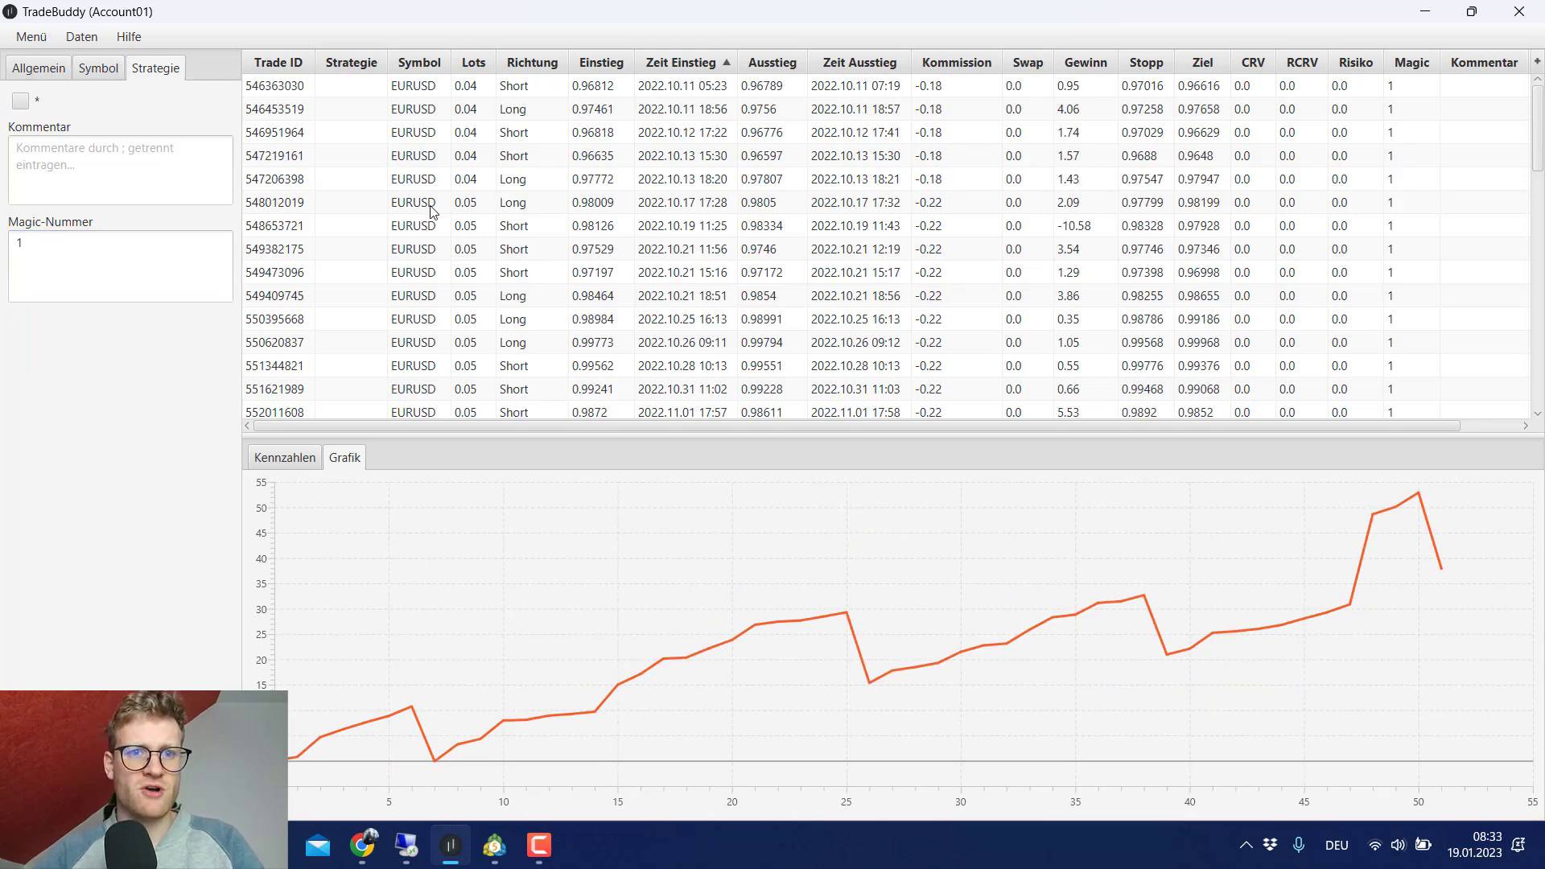
- Inspect the first filtered EURUSD trades and review the key figures for this selection
{"action": "left_click", "coordinate": [424, 87]}
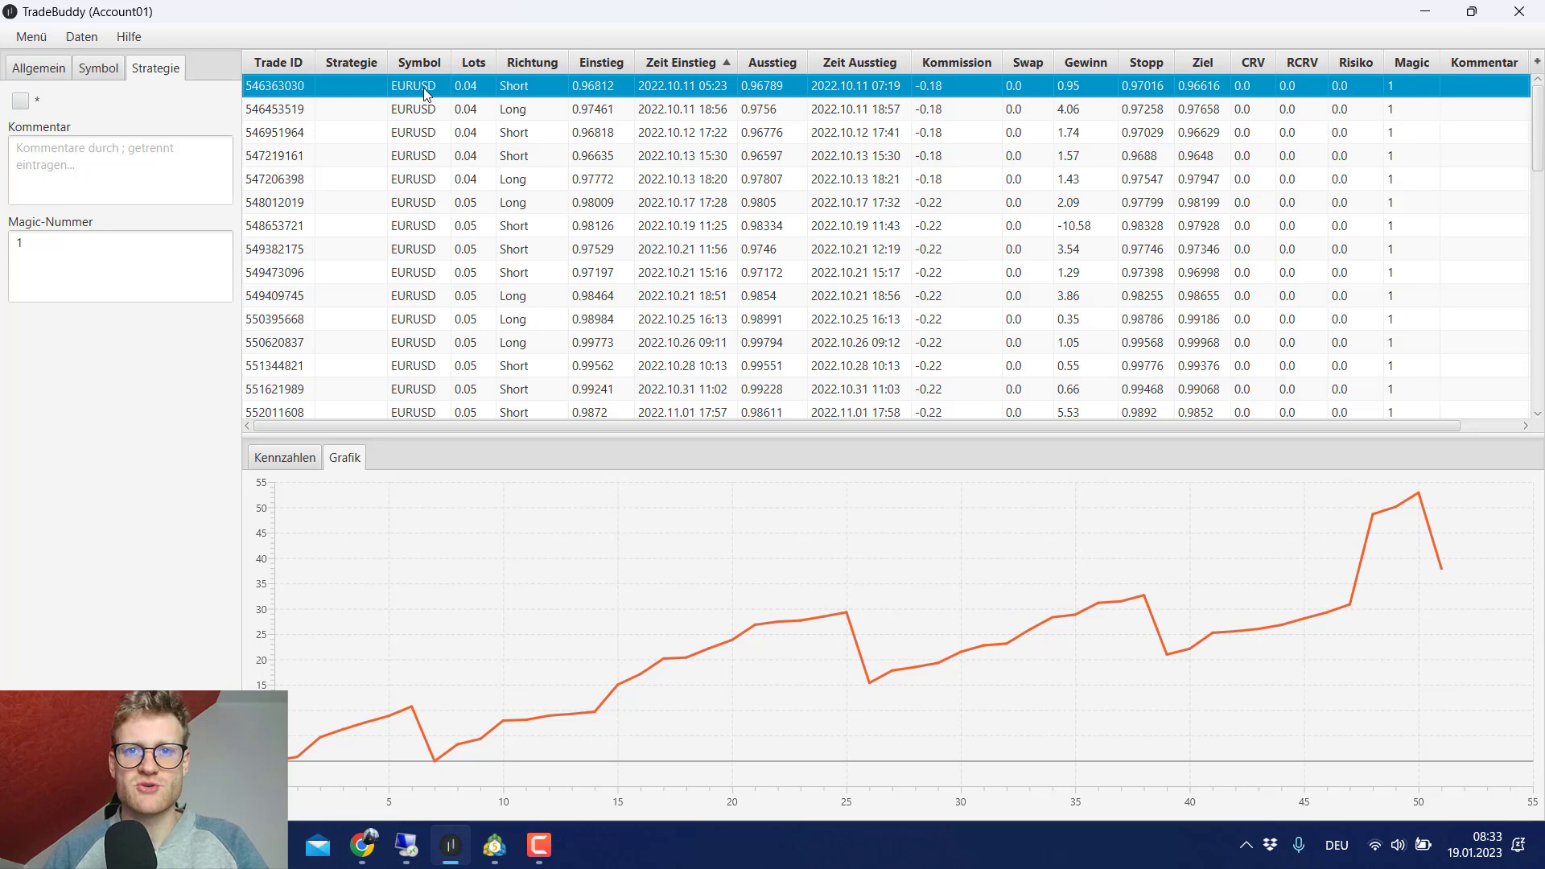
{"action": "left_click", "coordinate": [693, 100]}
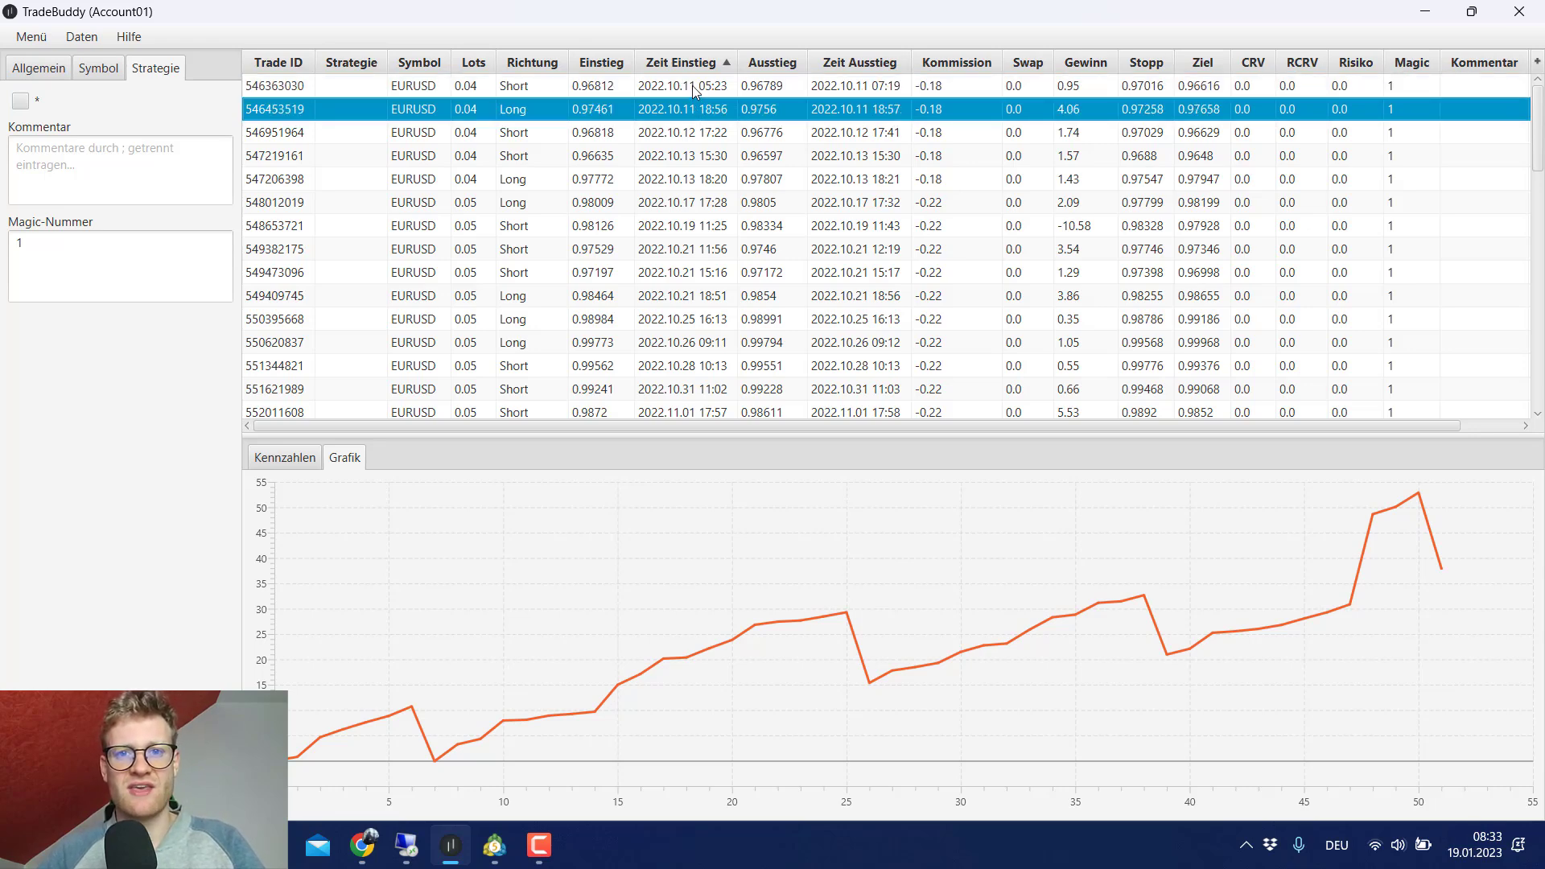
{"action": "left_click", "coordinate": [692, 85]}
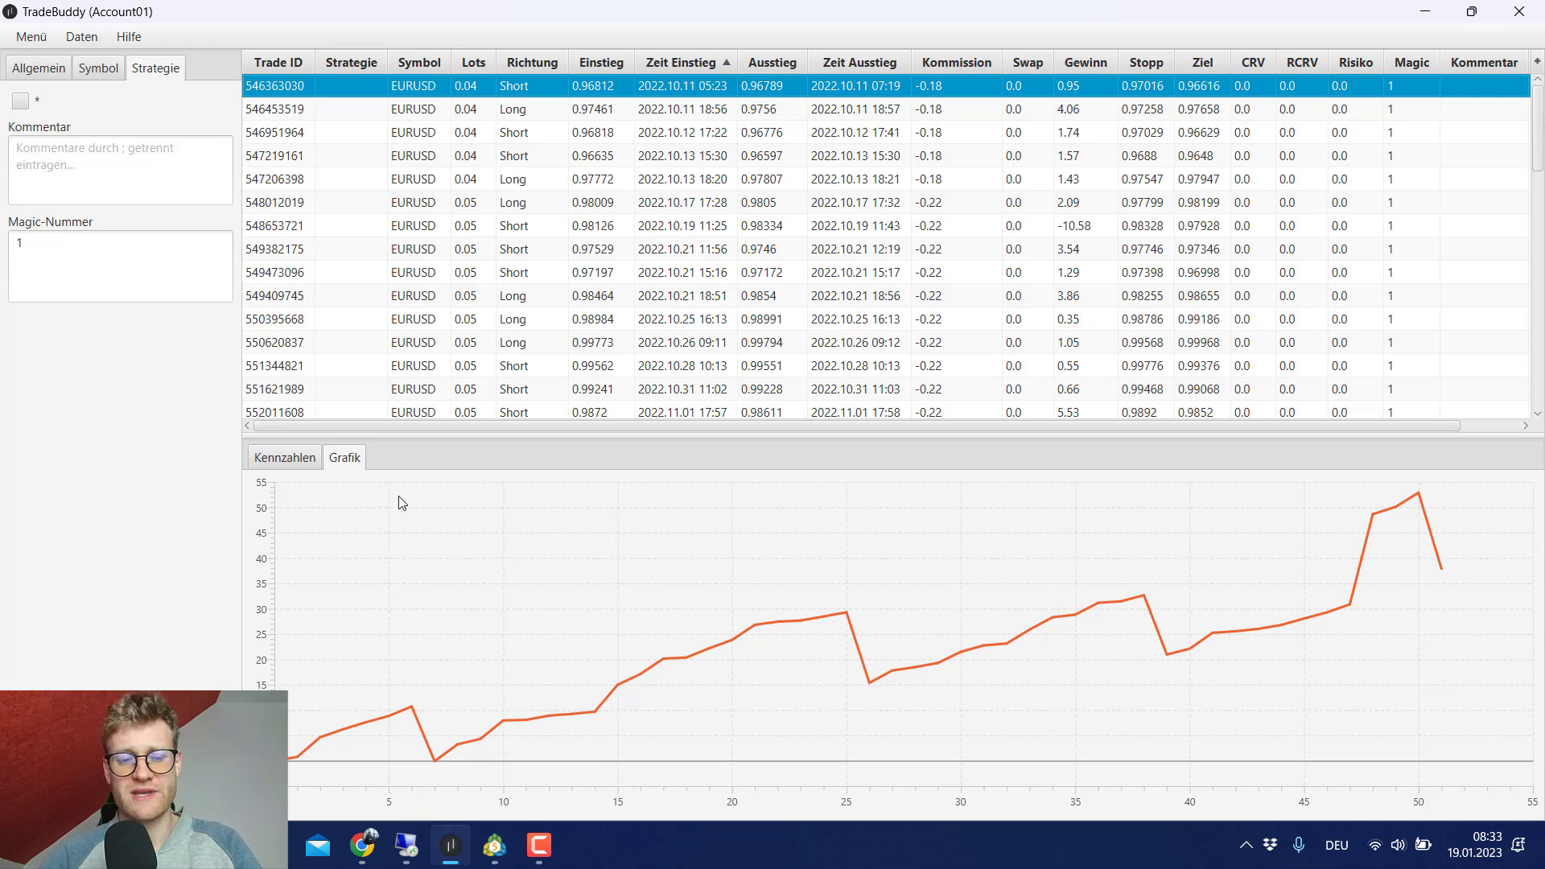
{"action": "left_click", "coordinate": [296, 460]}
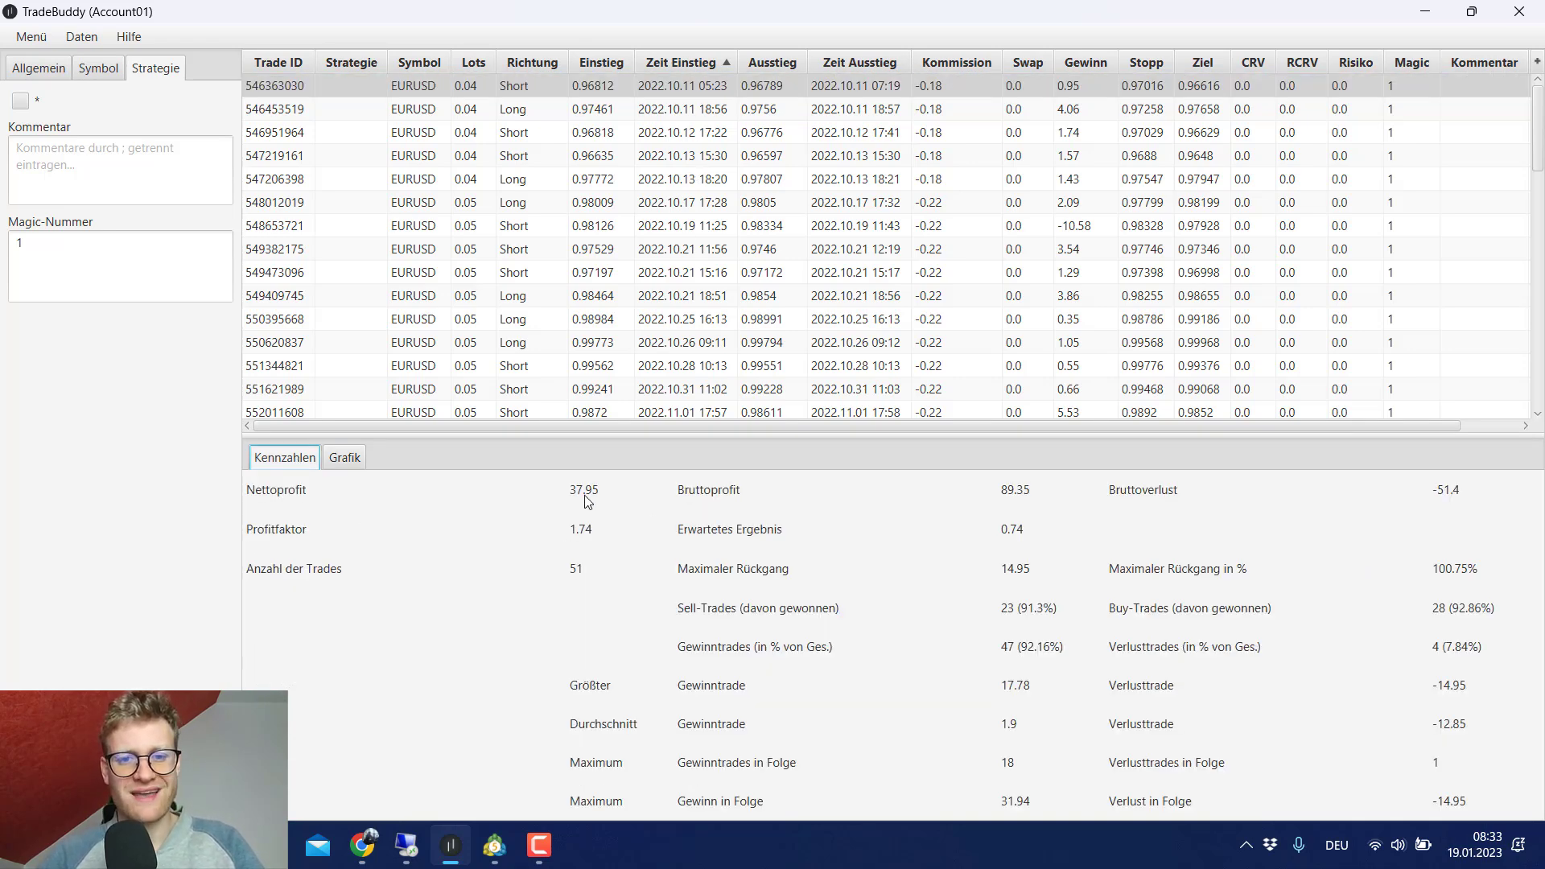
- Check the Strategy Tester's start date in the MetaTrader 5 demo terminal against the filtered trades in TradeBuddy
{"action": "left_click", "coordinate": [488, 852]}
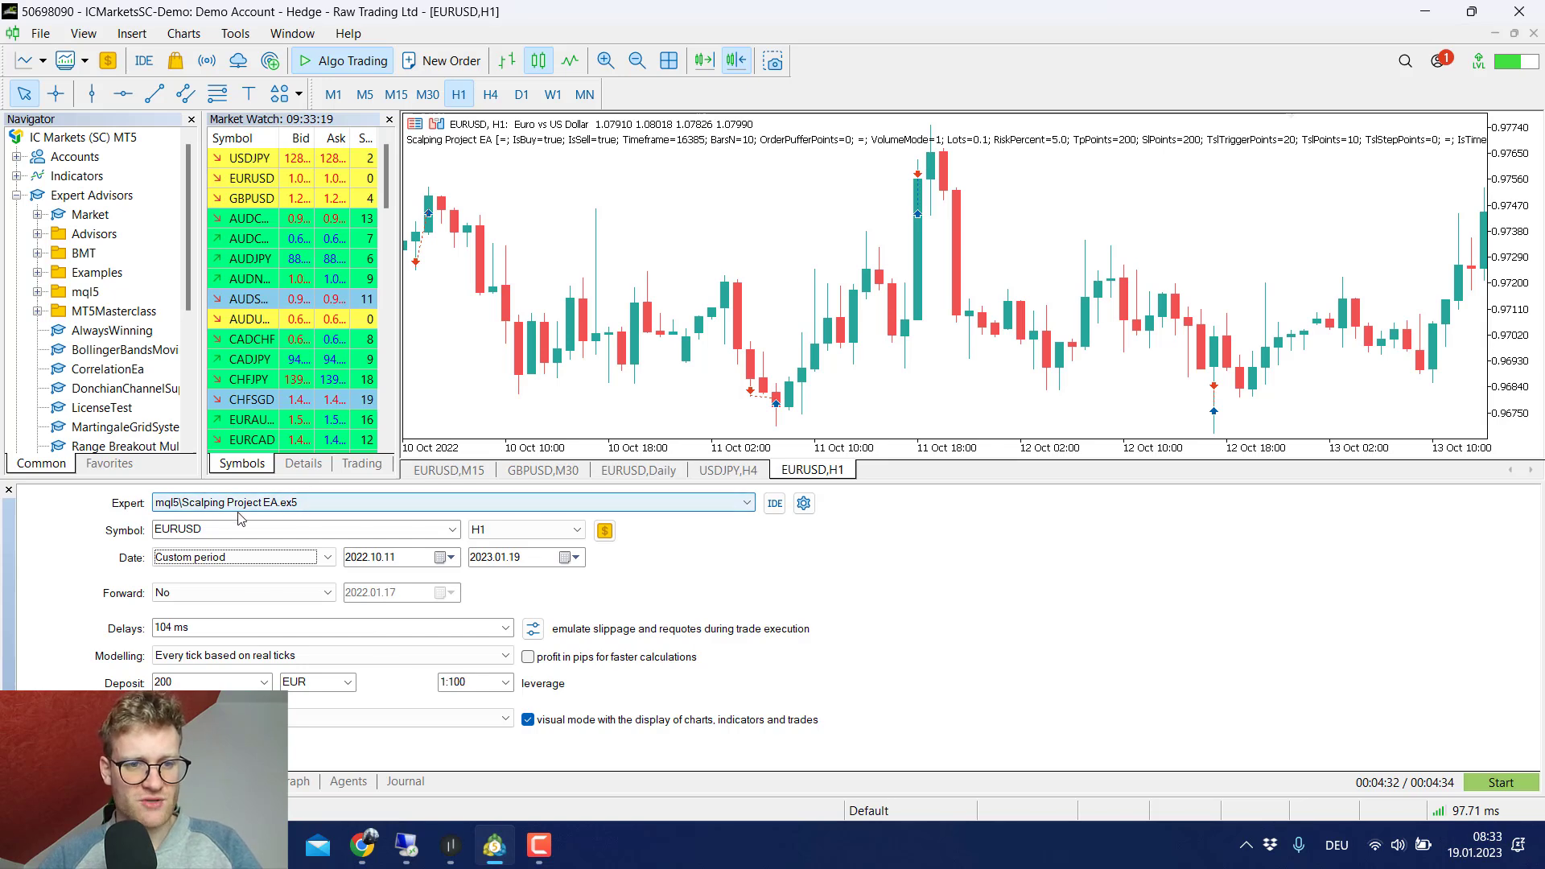
{"action": "left_click", "coordinate": [390, 558]}
{"action": "key", "text": "Left"}
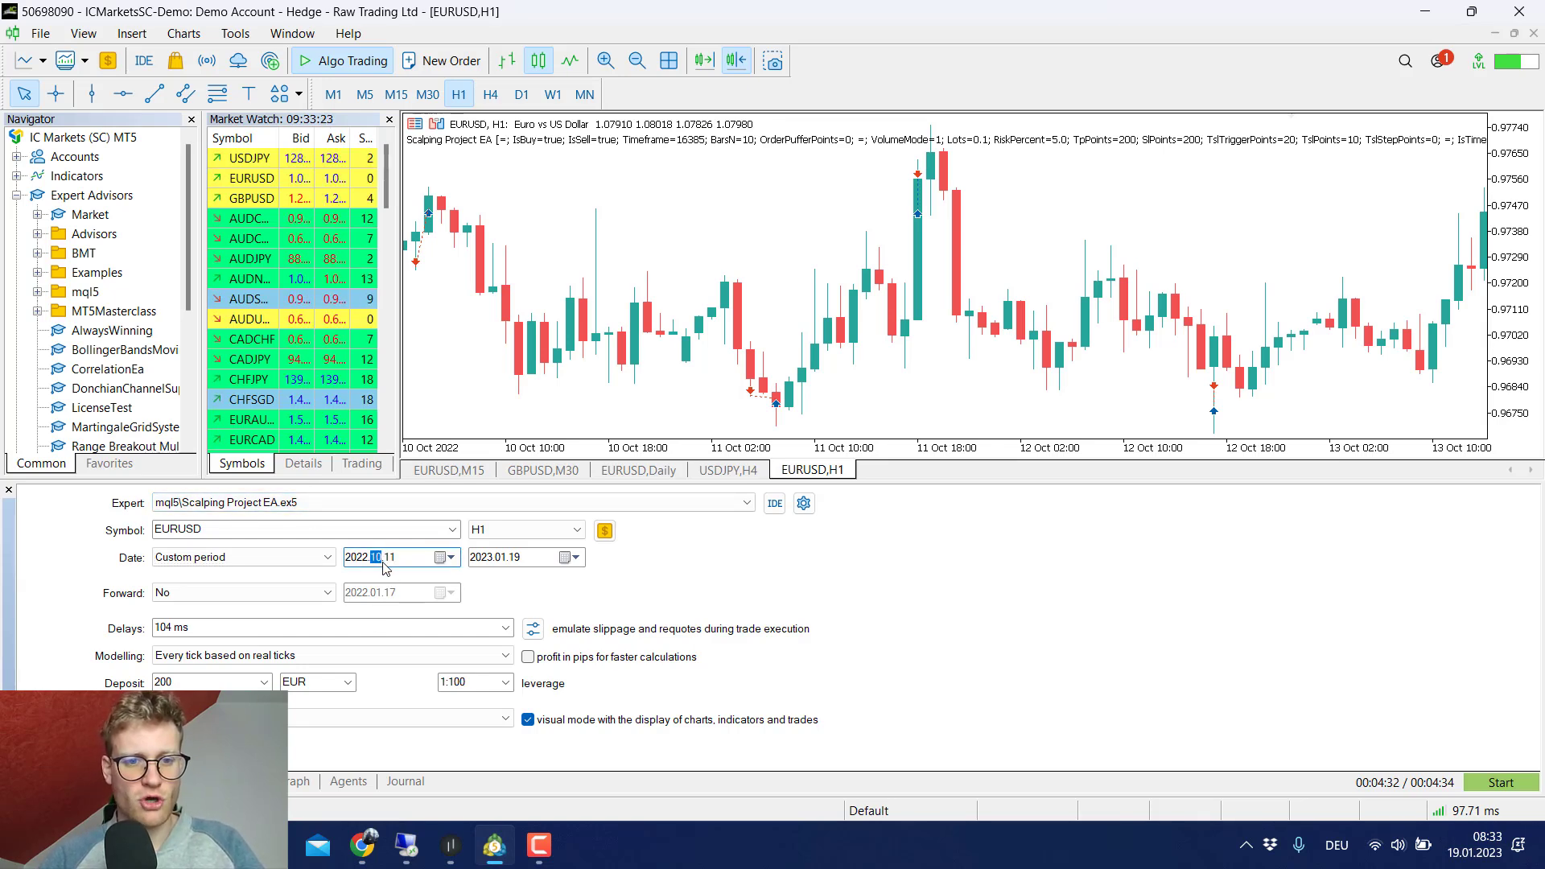
{"action": "left_click", "coordinate": [444, 853]}
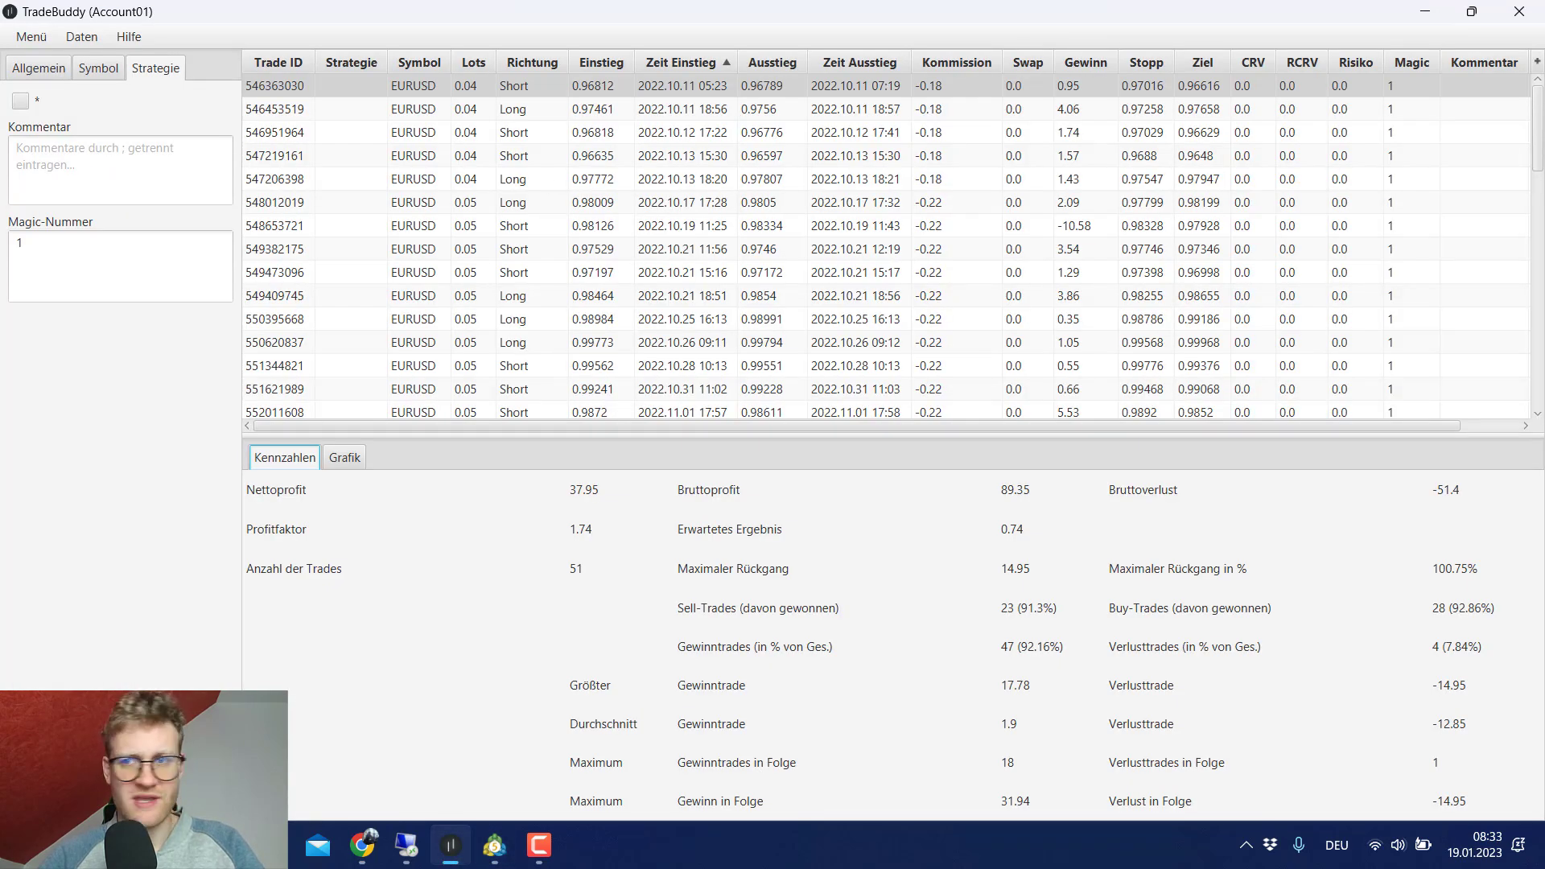
- Switch to the MetaTrader 5 demo terminal, show the Strategy Tester's EA inputs in an enlarged pane and review the general settings
{"action": "left_click", "coordinate": [1424, 12]}
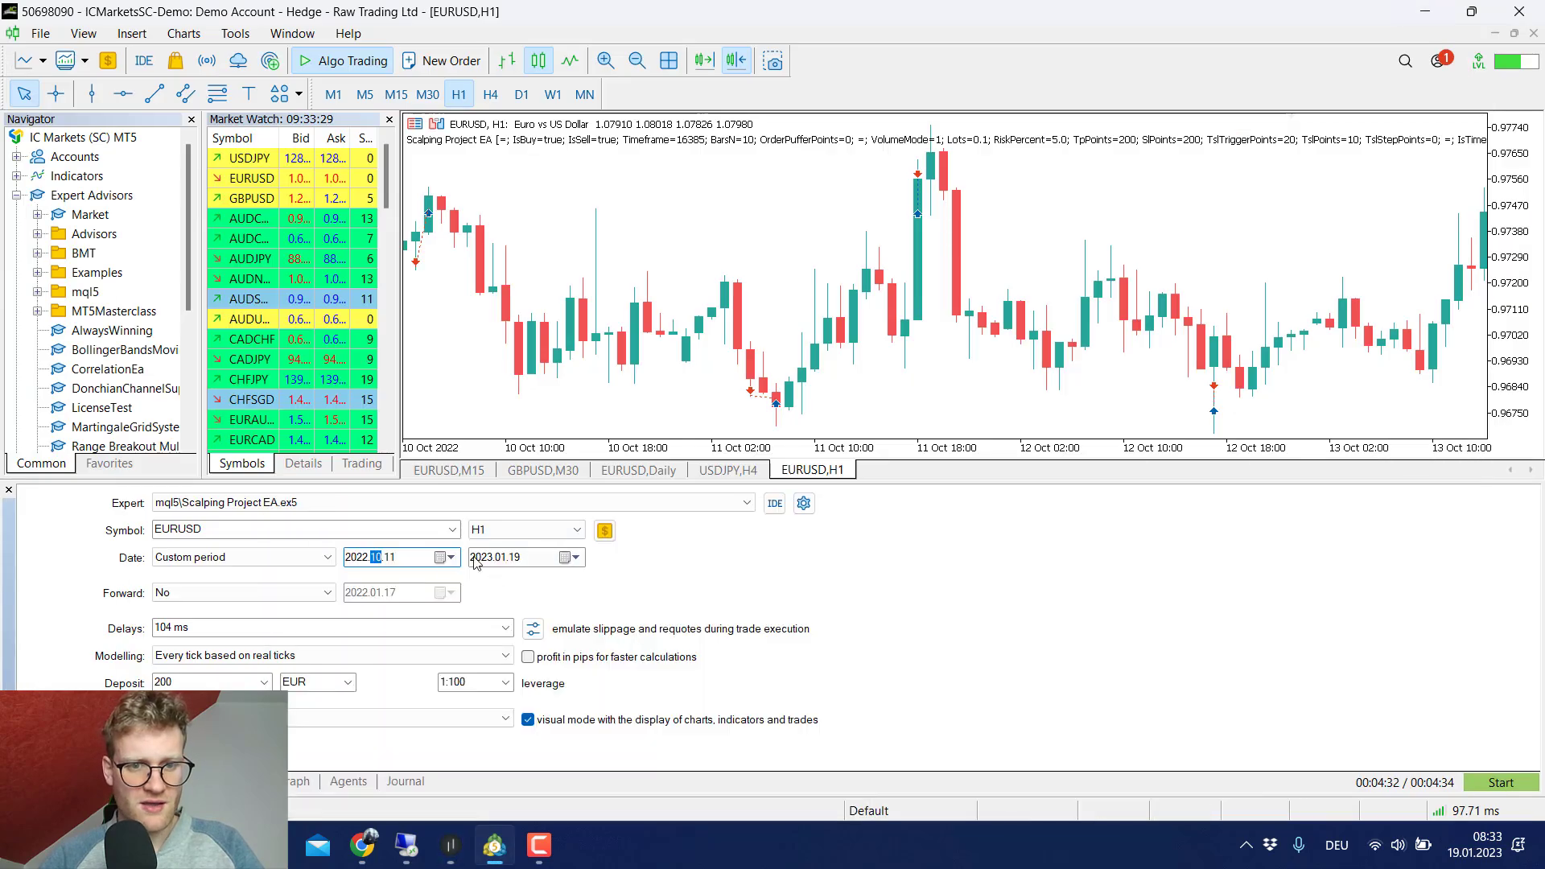
{"action": "left_click", "coordinate": [176, 781]}
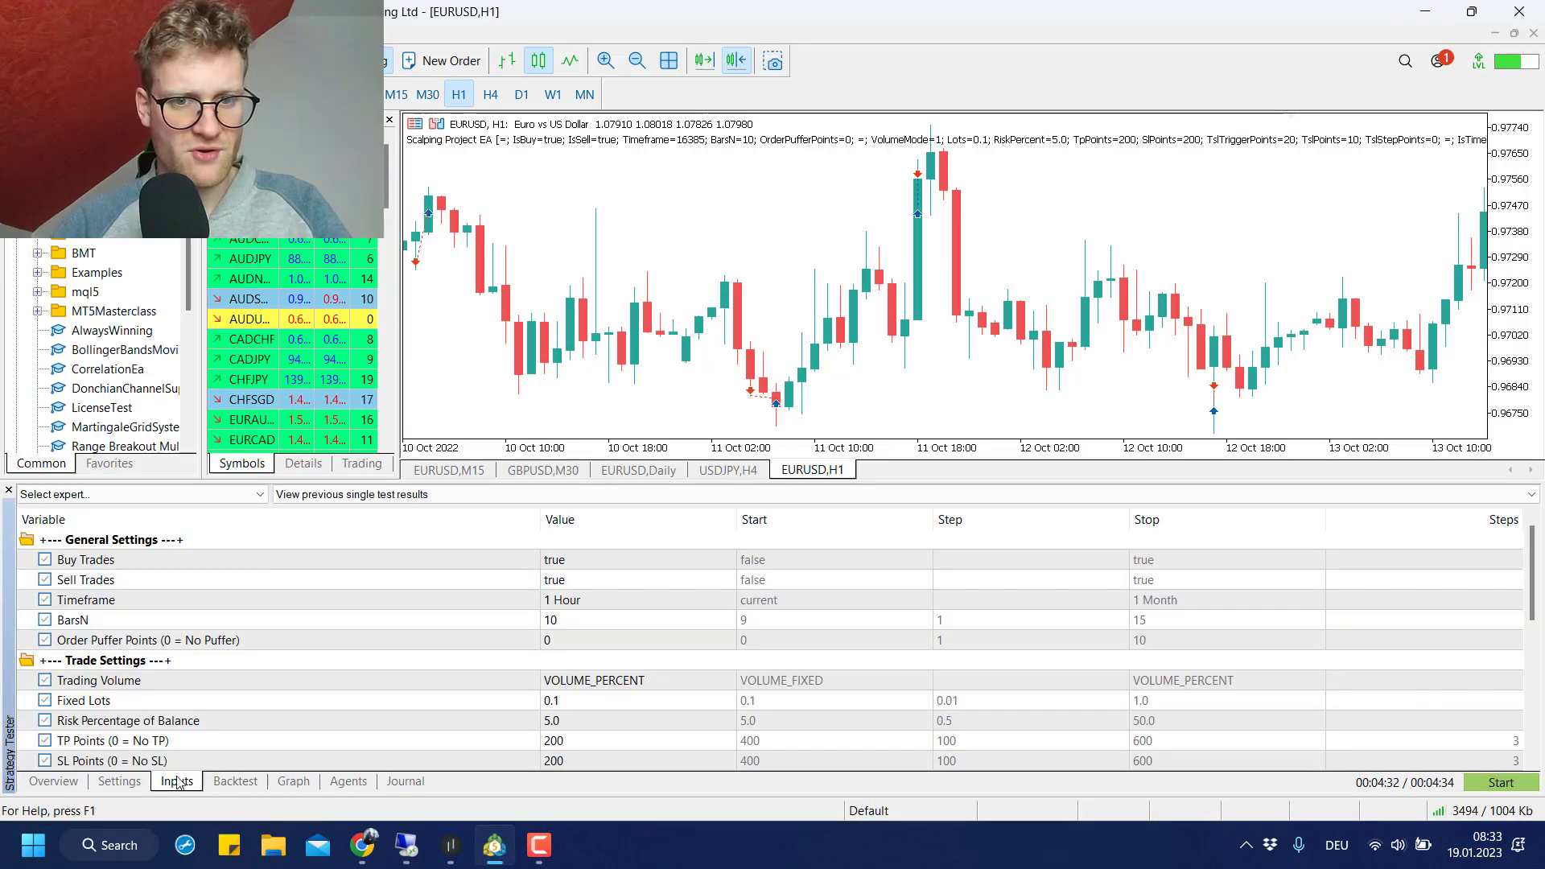
{"action": "left_click_drag", "start_coordinate": [529, 481], "coordinate": [539, 243]}
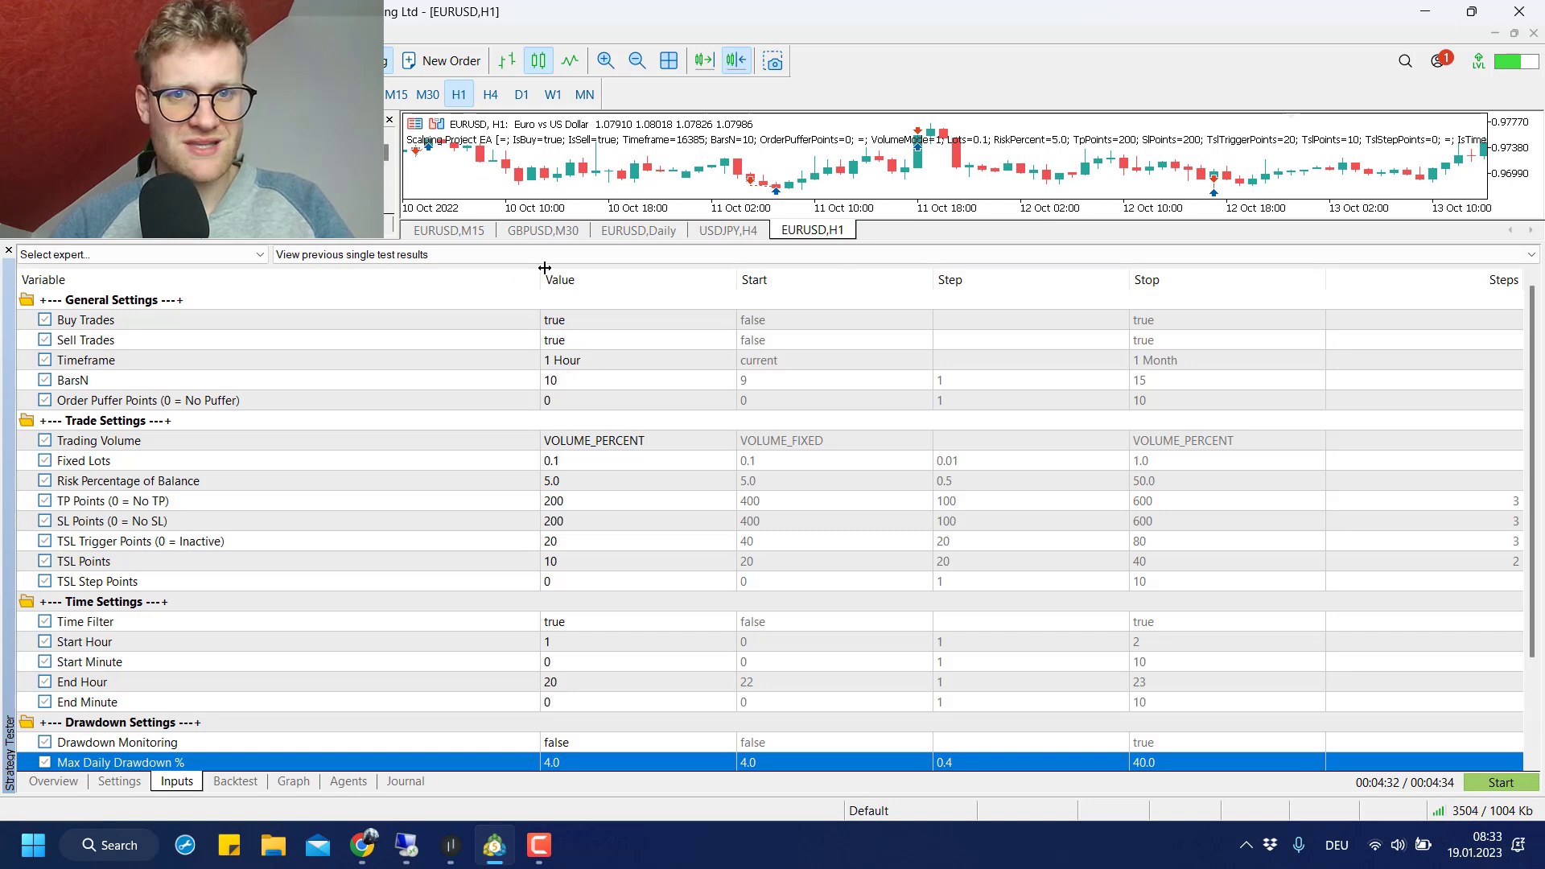
{"action": "left_click", "coordinate": [560, 322]}
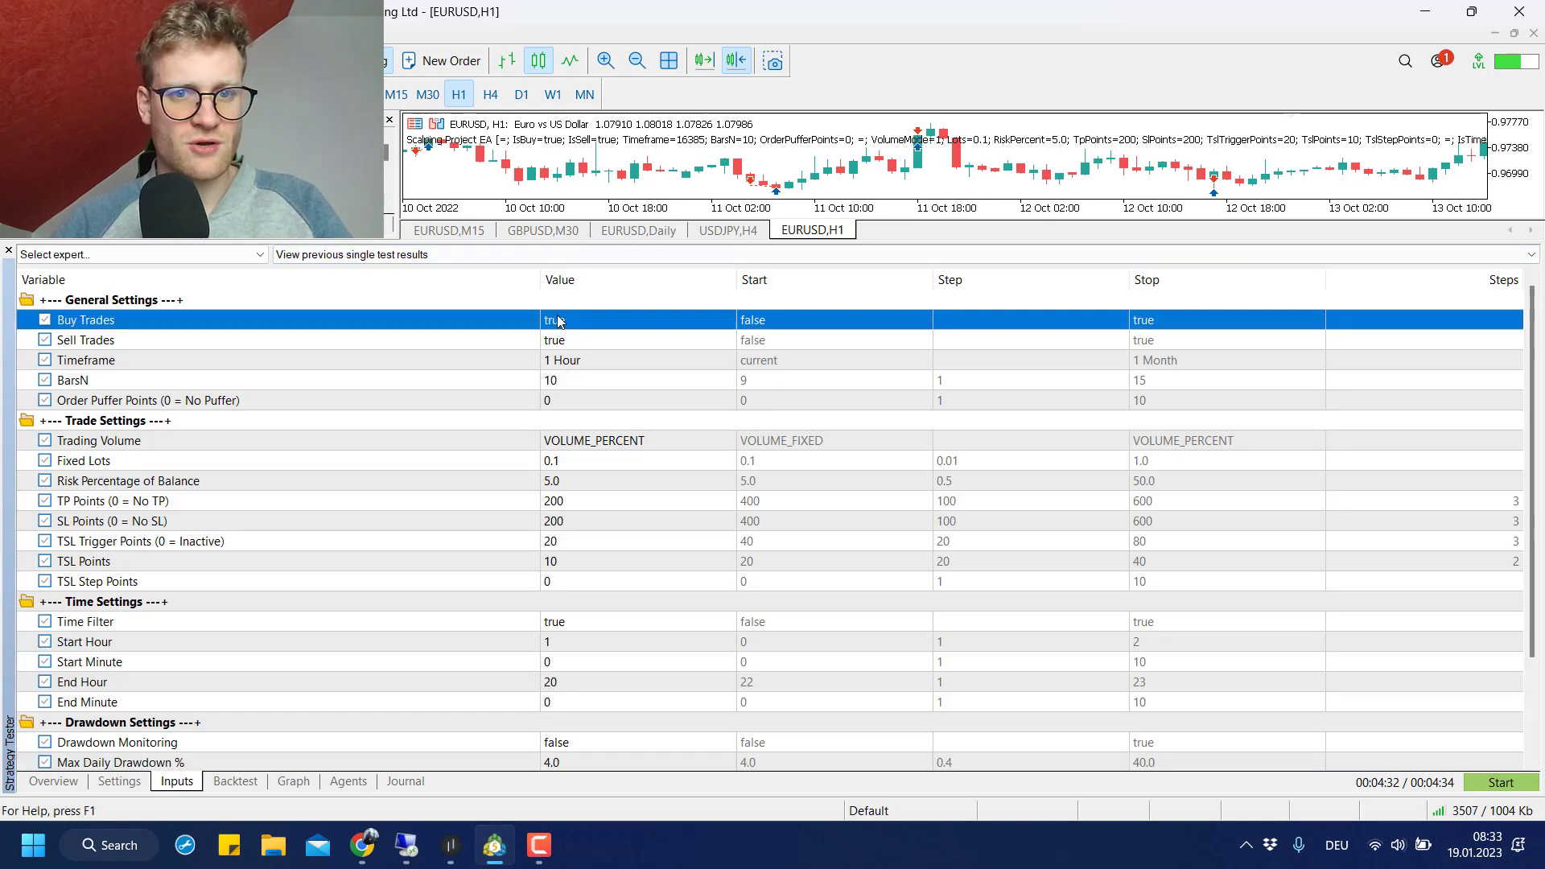
{"action": "key", "text": "Down"}
{"action": "key", "text": "Down"}
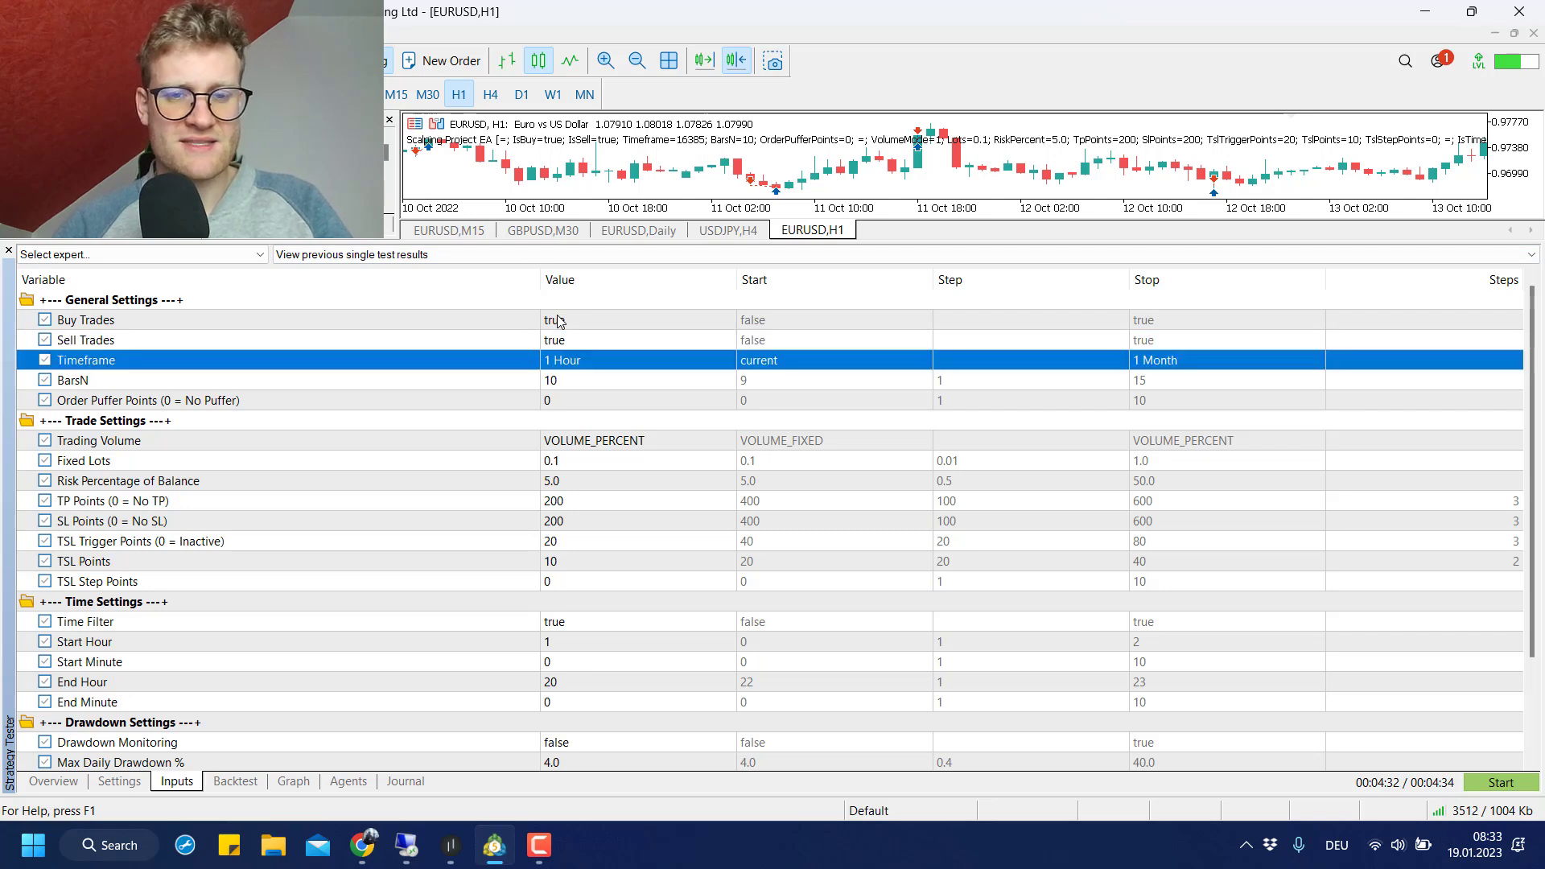
{"action": "key", "text": "Down"}
{"action": "key", "text": "Down"}
{"action": "key", "text": "Down"}
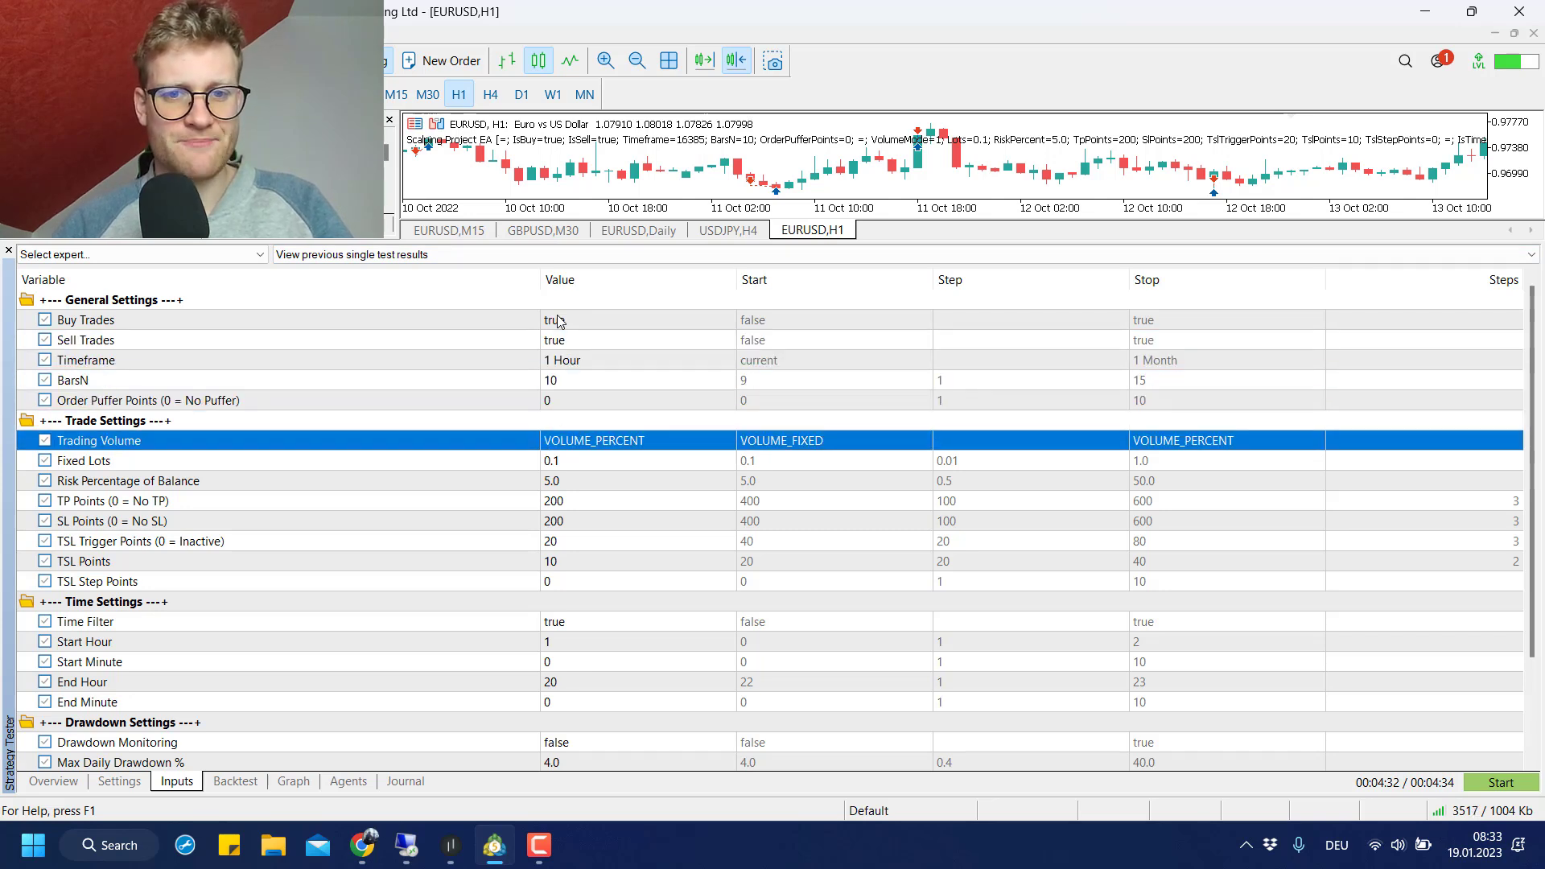
- Review the EA's risk percentage, take profit, stop loss, trailing stop, time filter and drawdown monitoring inputs
{"action": "left_click", "coordinate": [574, 484]}
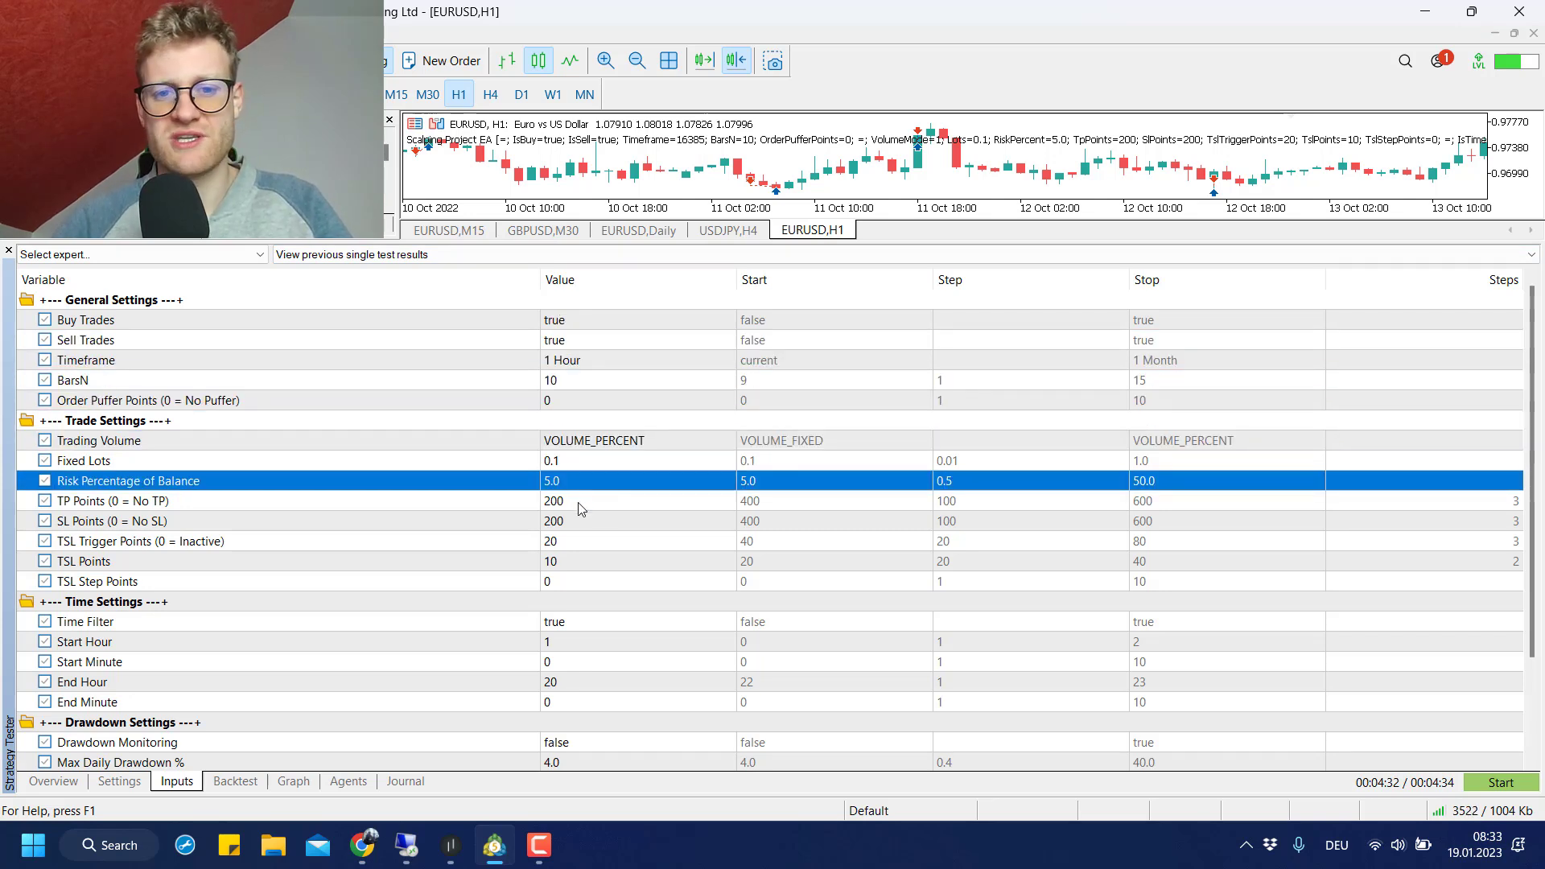
{"action": "key", "text": "Down"}
{"action": "key", "text": "Down"}
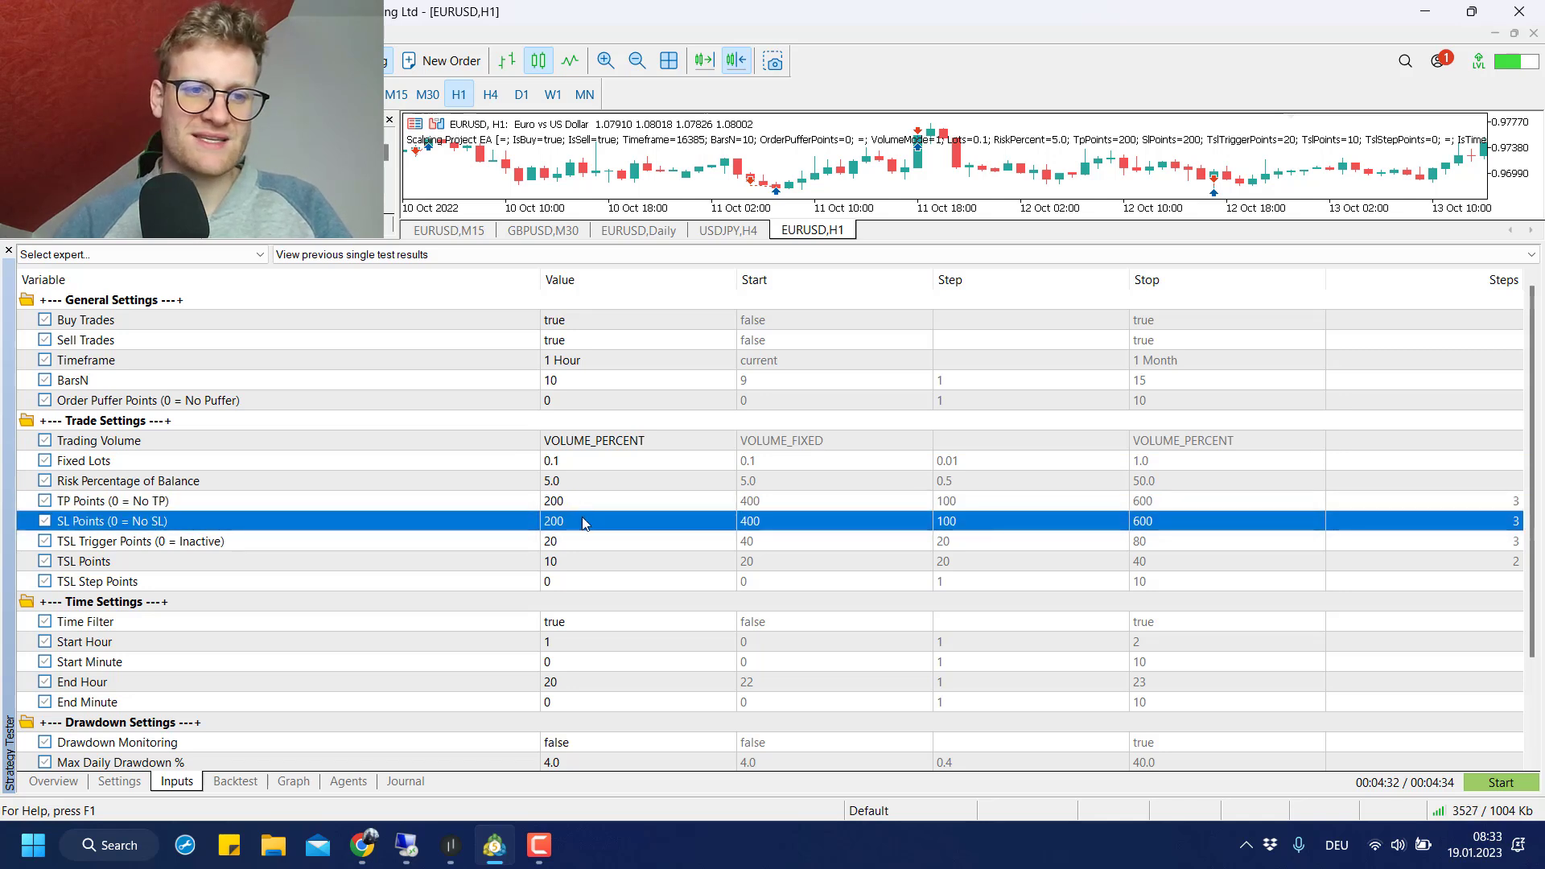
{"action": "left_click", "coordinate": [593, 545]}
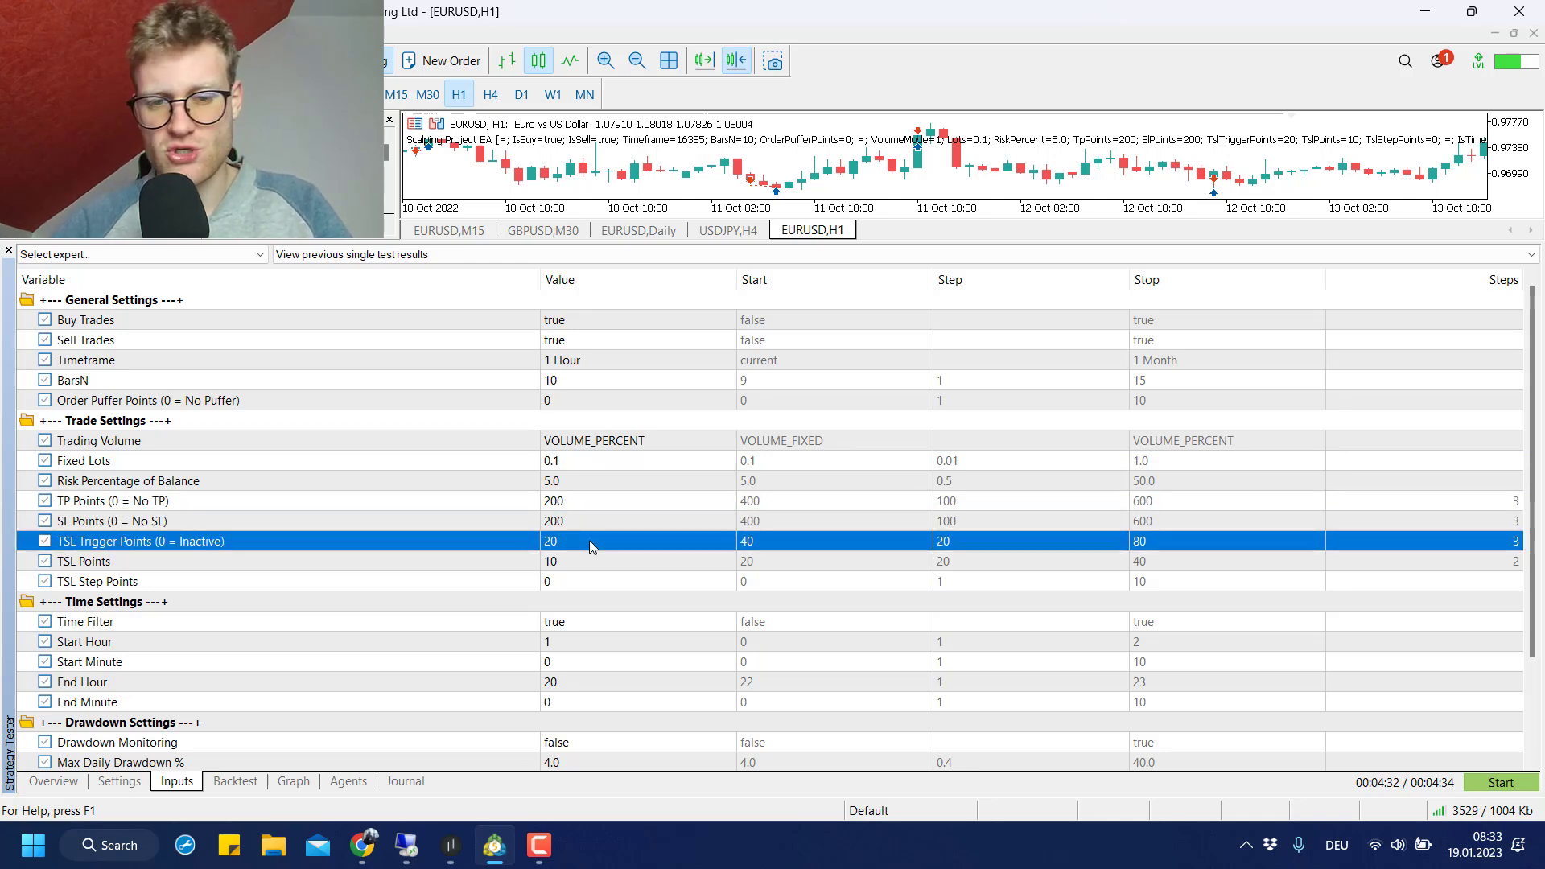
{"action": "scroll", "coordinate": [600, 654], "scroll_direction": "down", "scroll_amount": 1}
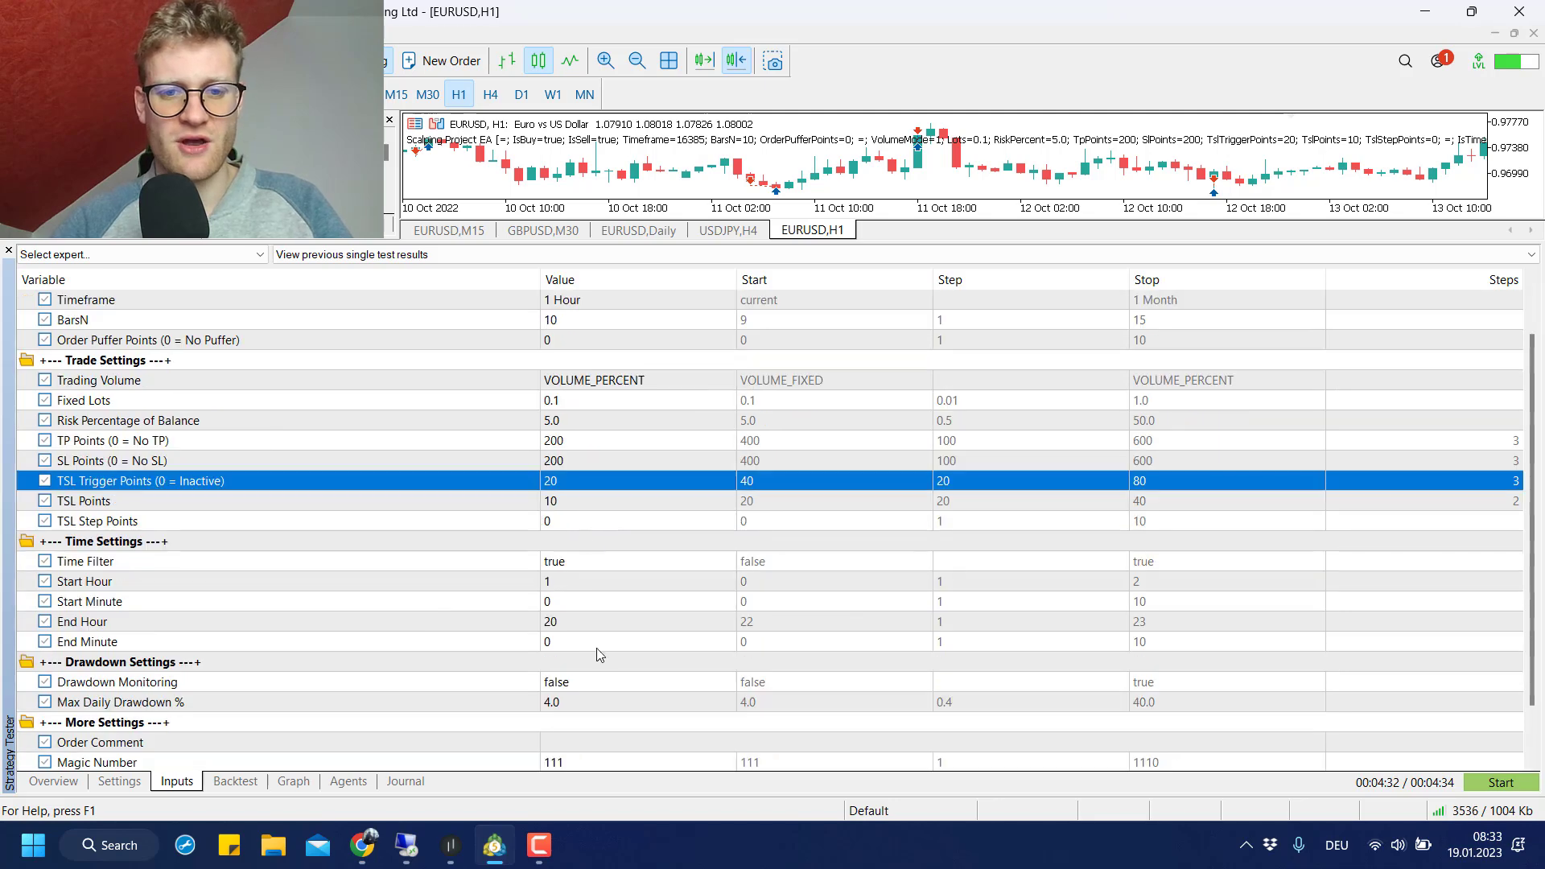
{"action": "left_click", "coordinate": [571, 682]}
{"action": "scroll", "coordinate": [571, 683], "scroll_direction": "down", "scroll_amount": 1}
{"action": "scroll", "coordinate": [571, 682], "scroll_direction": "up", "scroll_amount": 1}
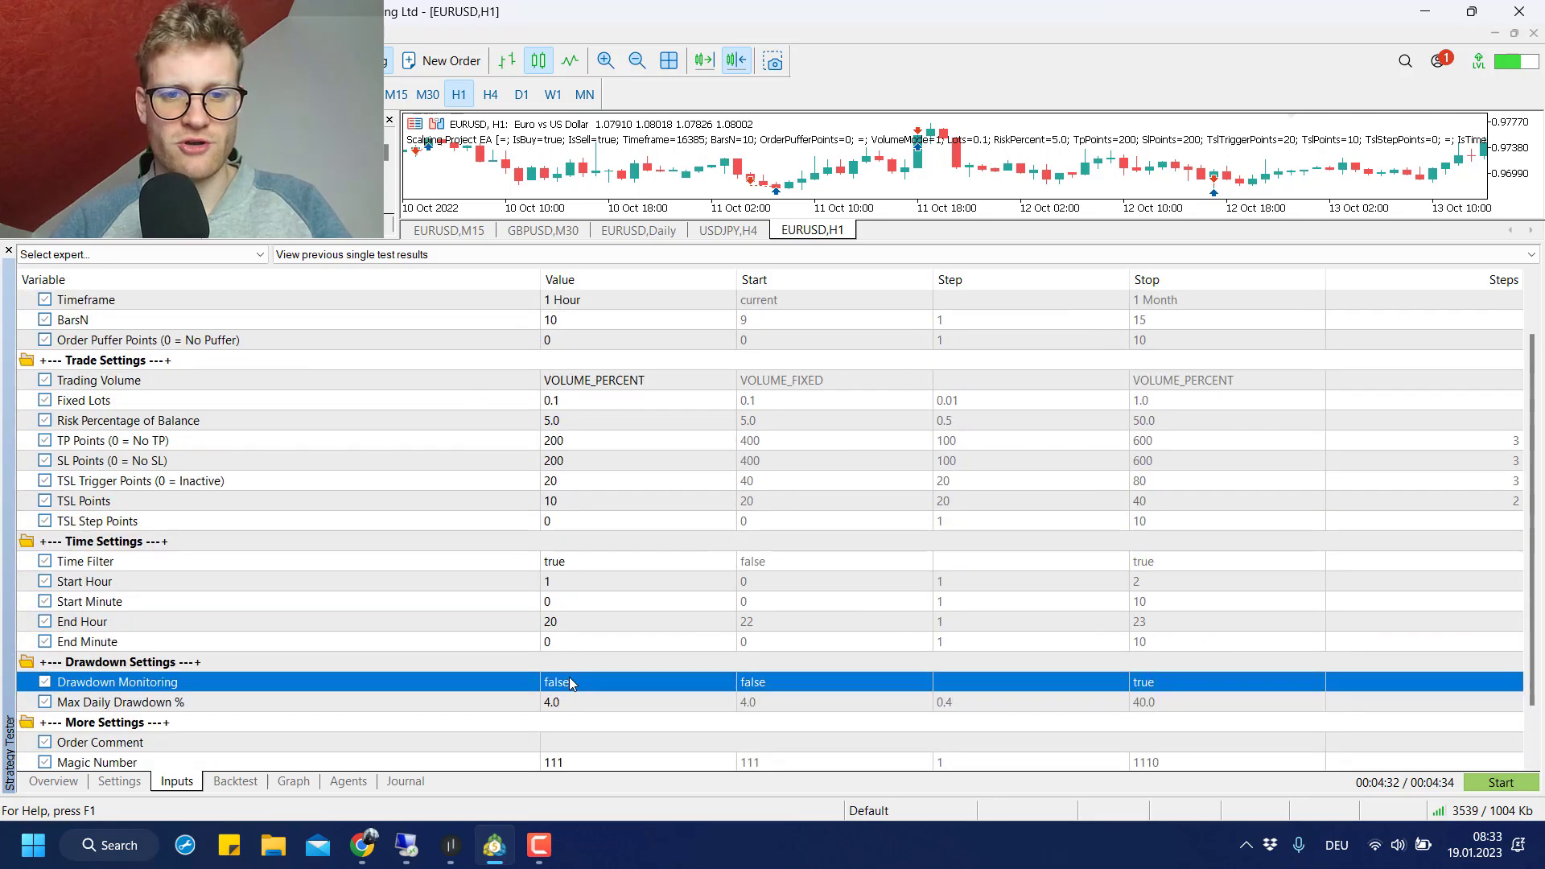
{"action": "scroll", "coordinate": [670, 515], "scroll_direction": "up", "scroll_amount": 1}
{"action": "left_click", "coordinate": [593, 621]}
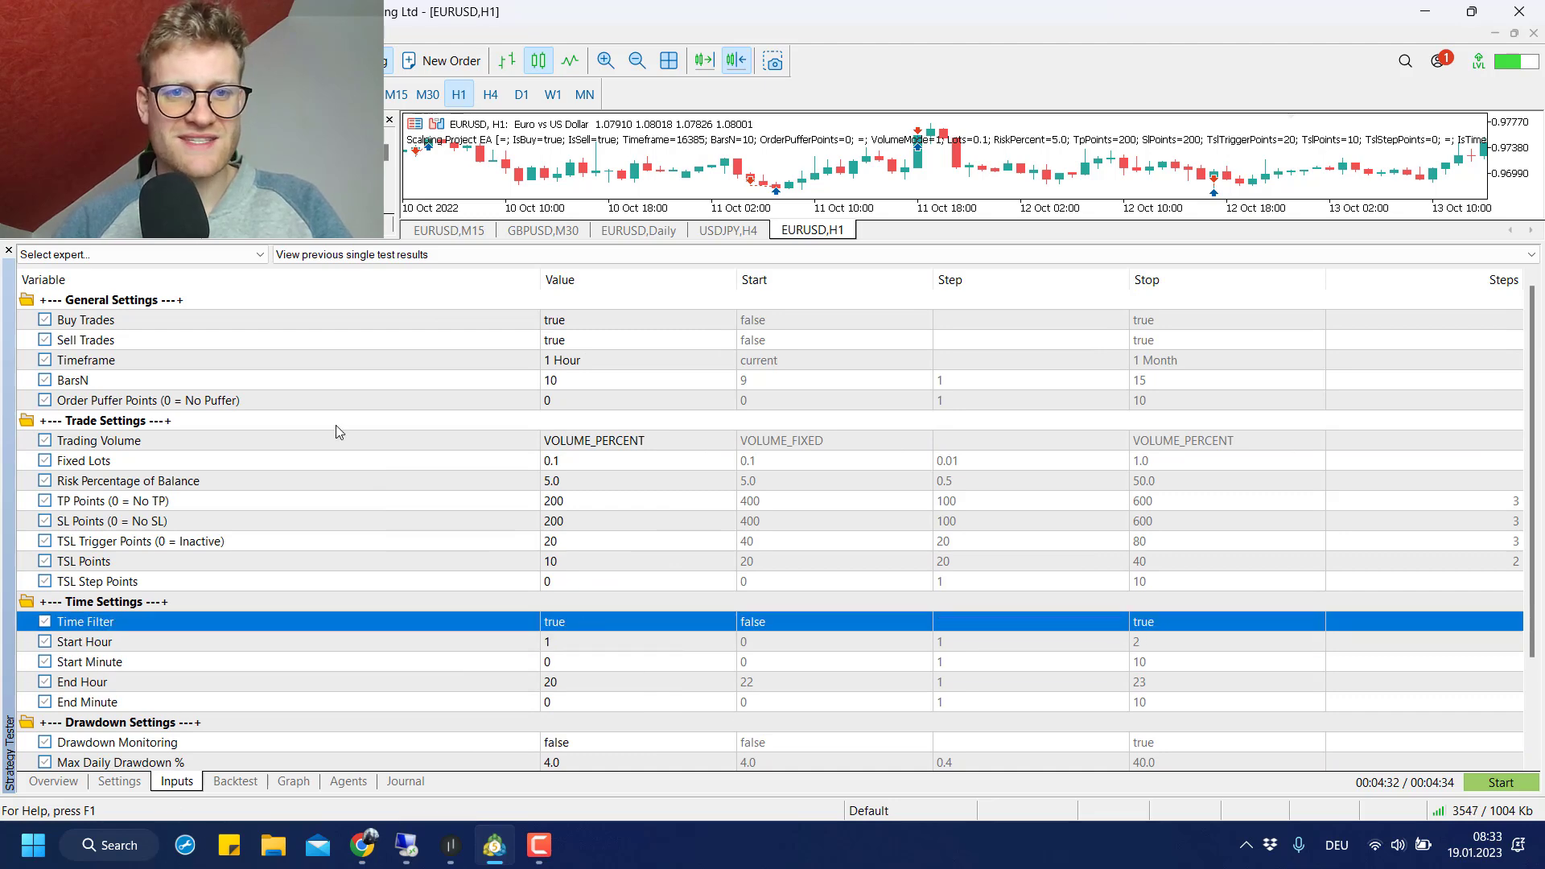
- Start the visual EURUSD H1 backtest from the tester settings and pause it after the first two completed trades
{"action": "left_click_drag", "start_coordinate": [566, 244], "coordinate": [553, 335]}
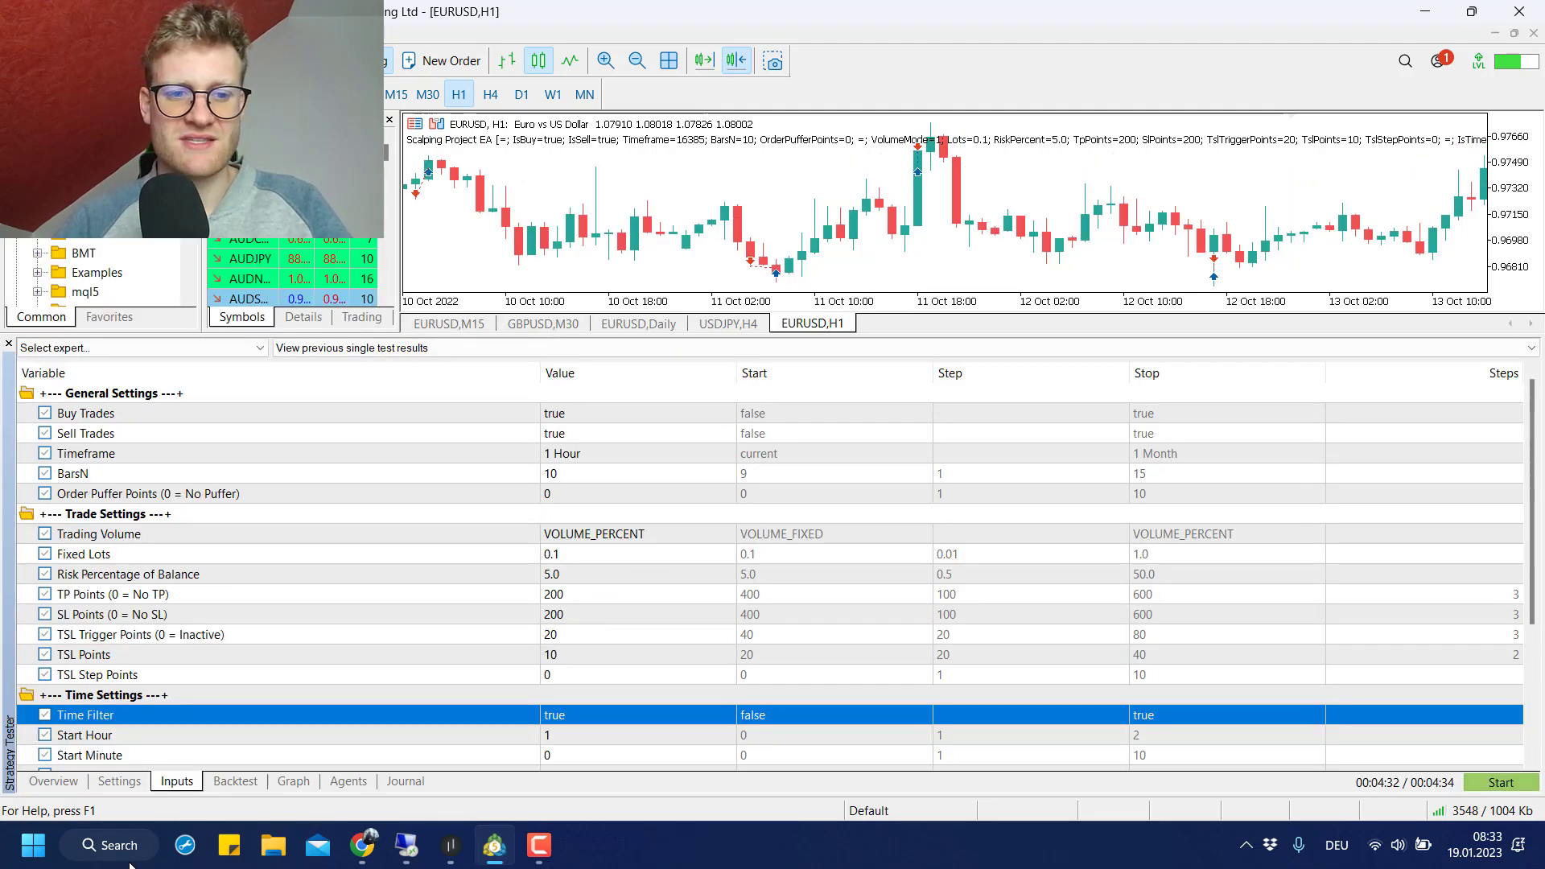
{"action": "left_click", "coordinate": [123, 782]}
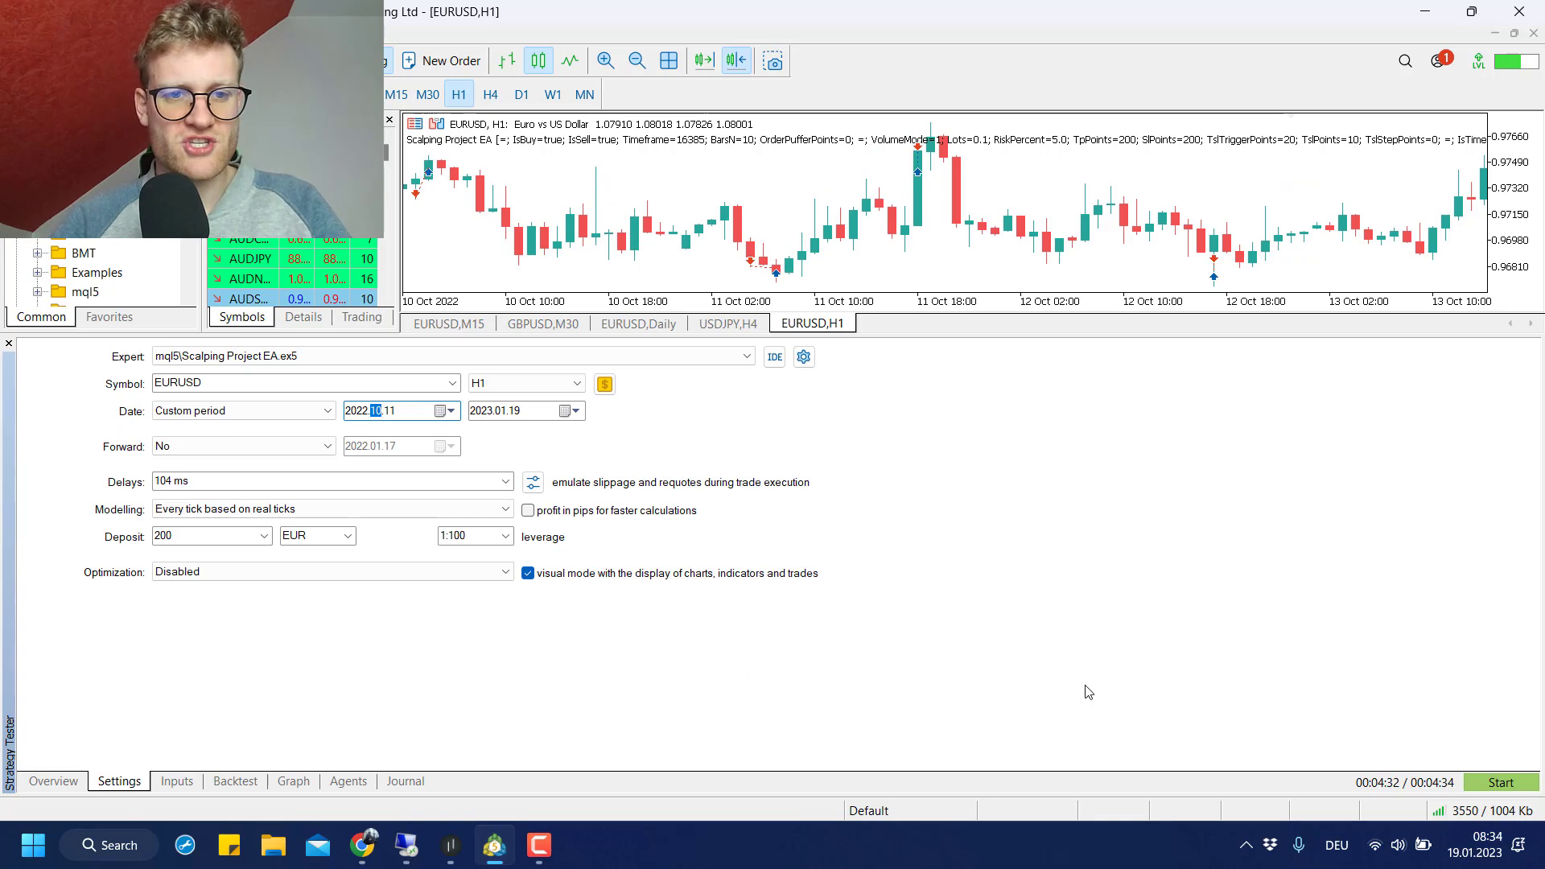
{"action": "left_click", "coordinate": [1516, 787]}
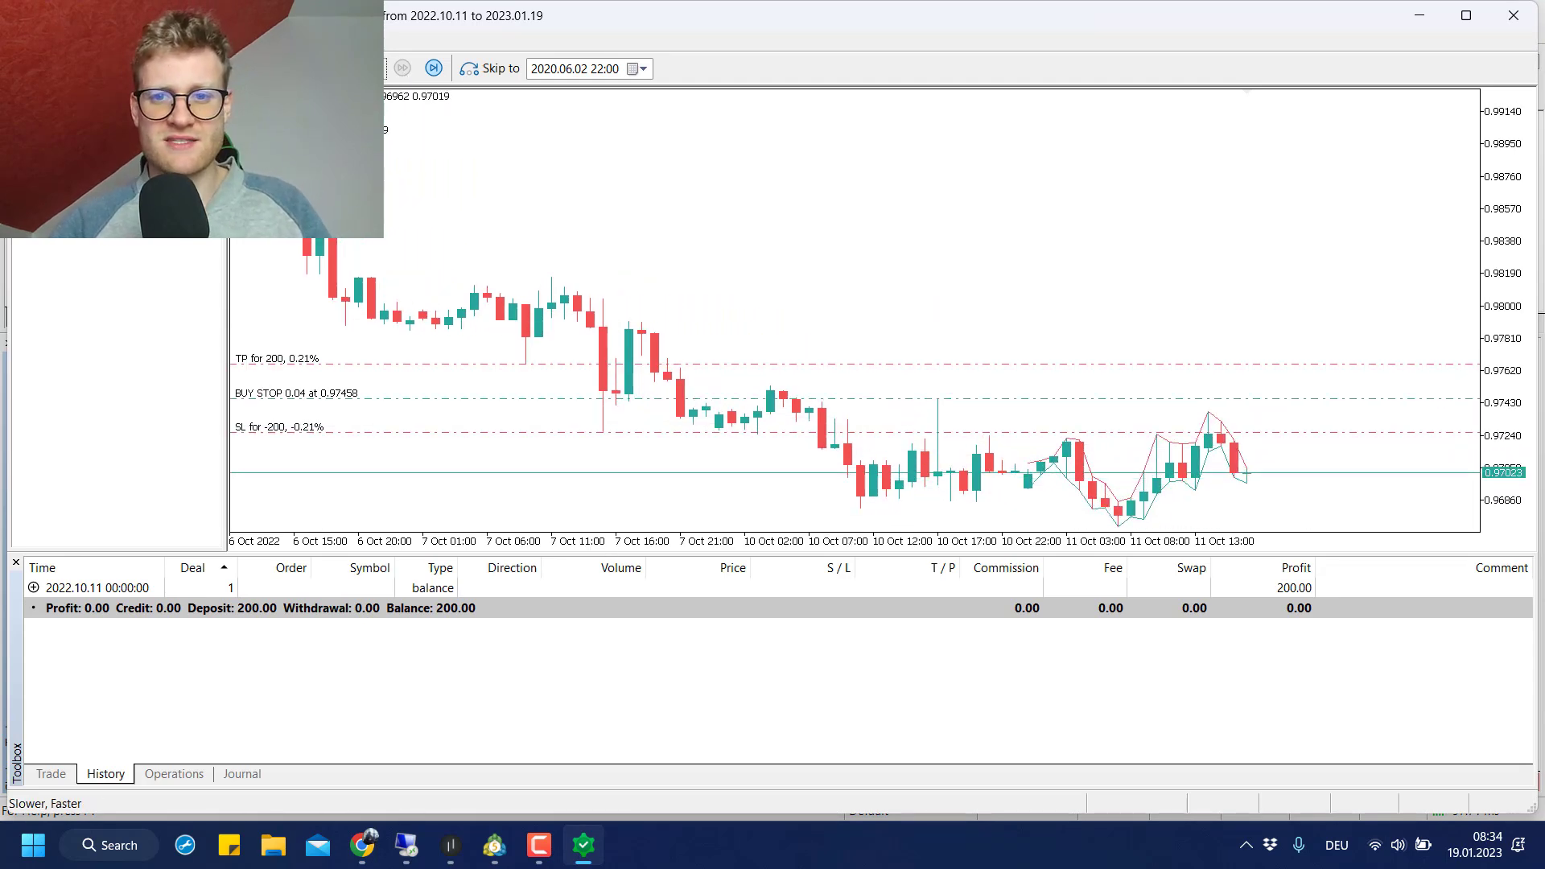
{"action": "left_click", "coordinate": [375, 68]}
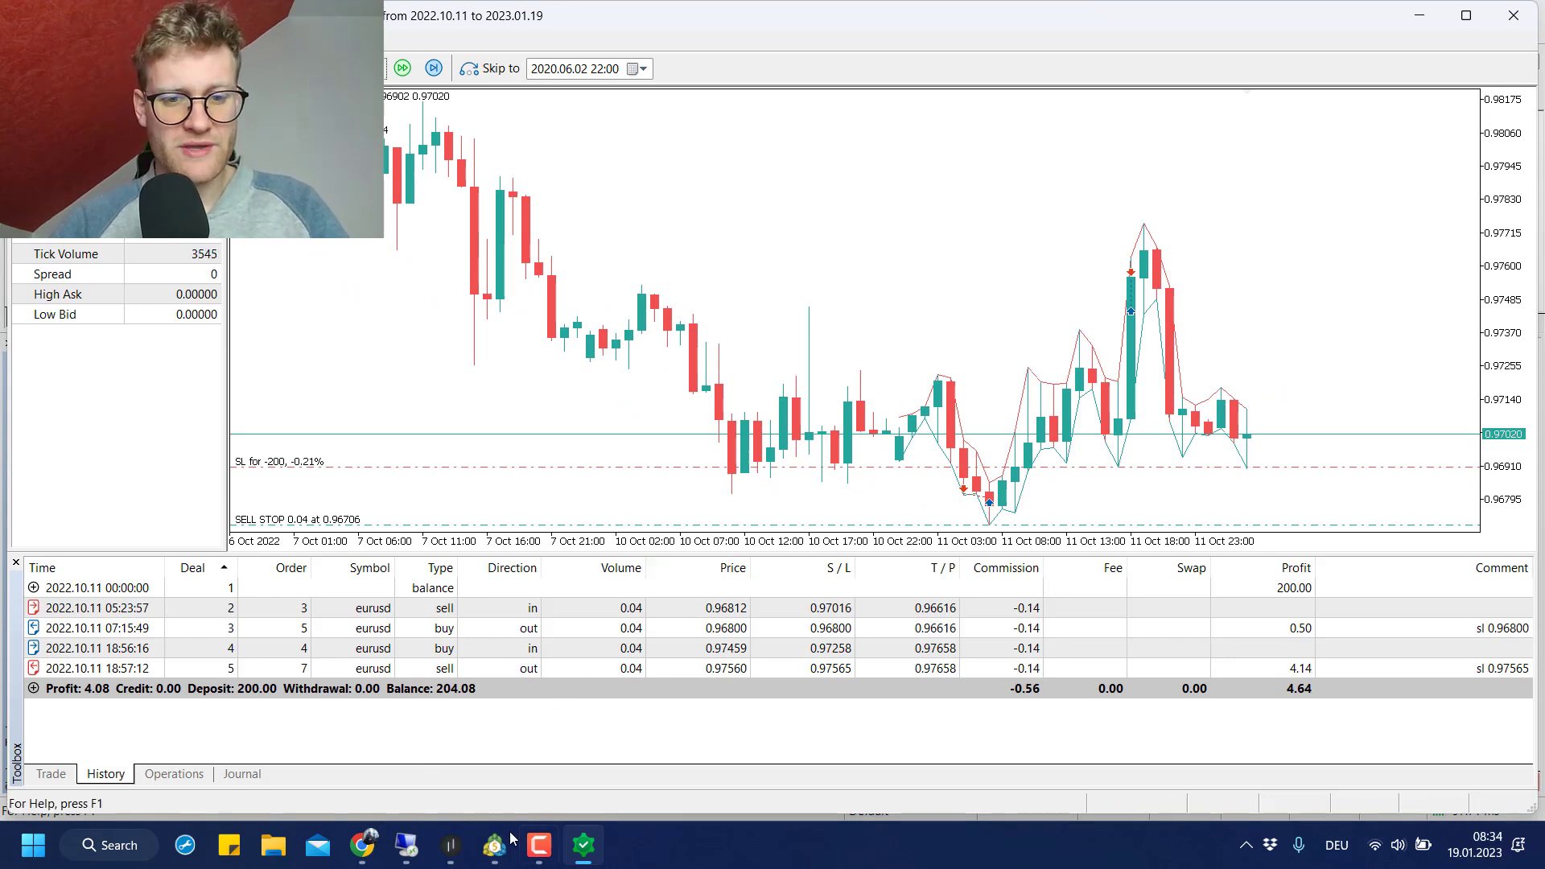
- Switch to TradeBuddy and resize and place its window over the tester chart, keeping the live trades and the backtest deal history both visible
{"action": "left_click", "coordinate": [454, 846]}
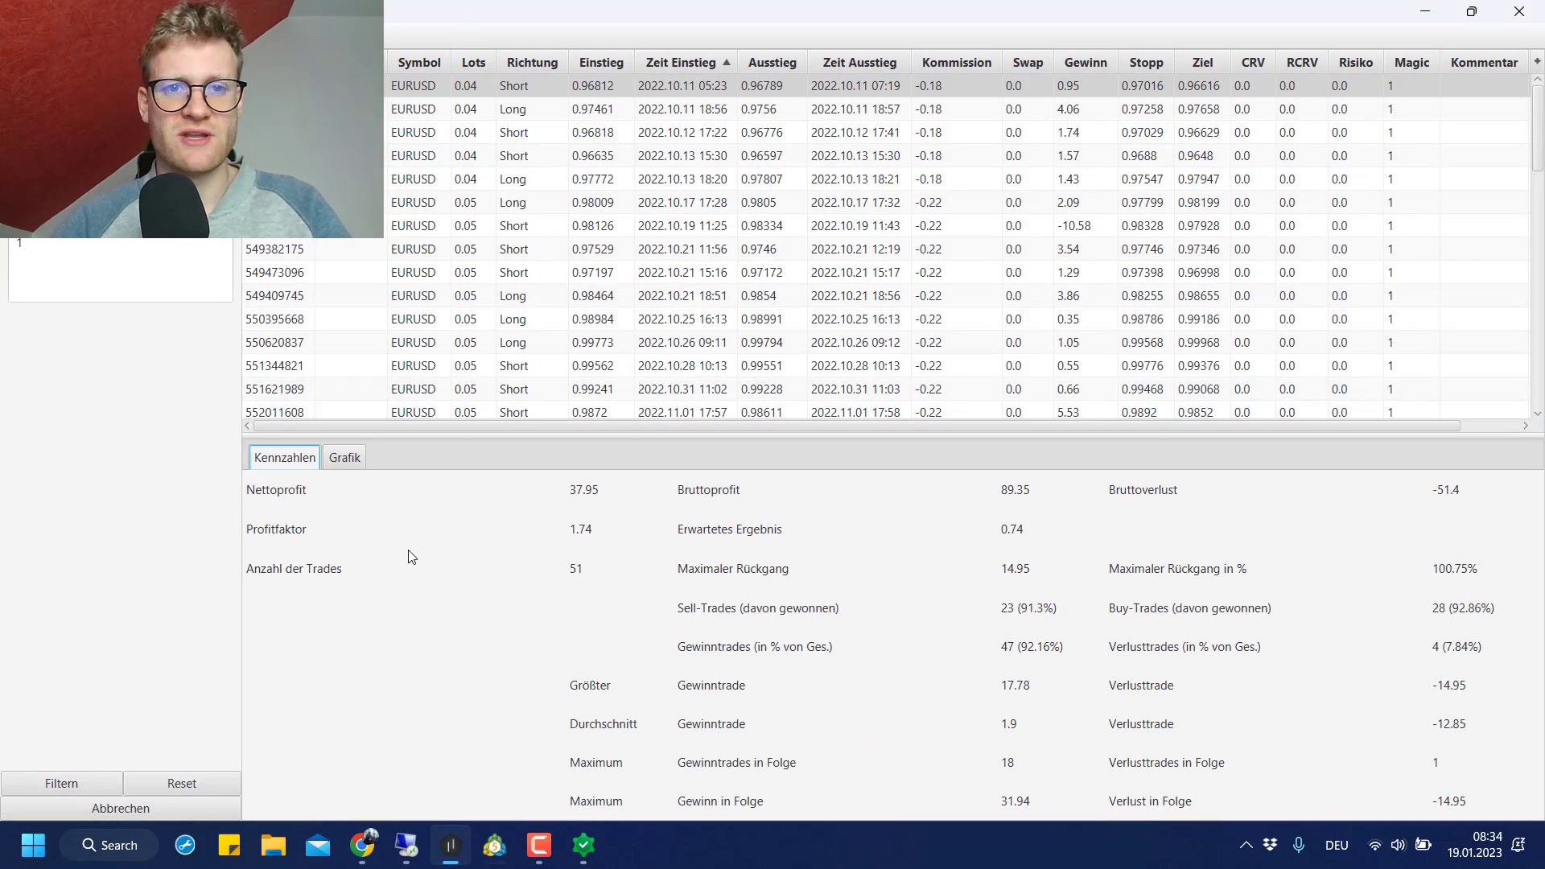
{"action": "double_click", "coordinate": [607, 15]}
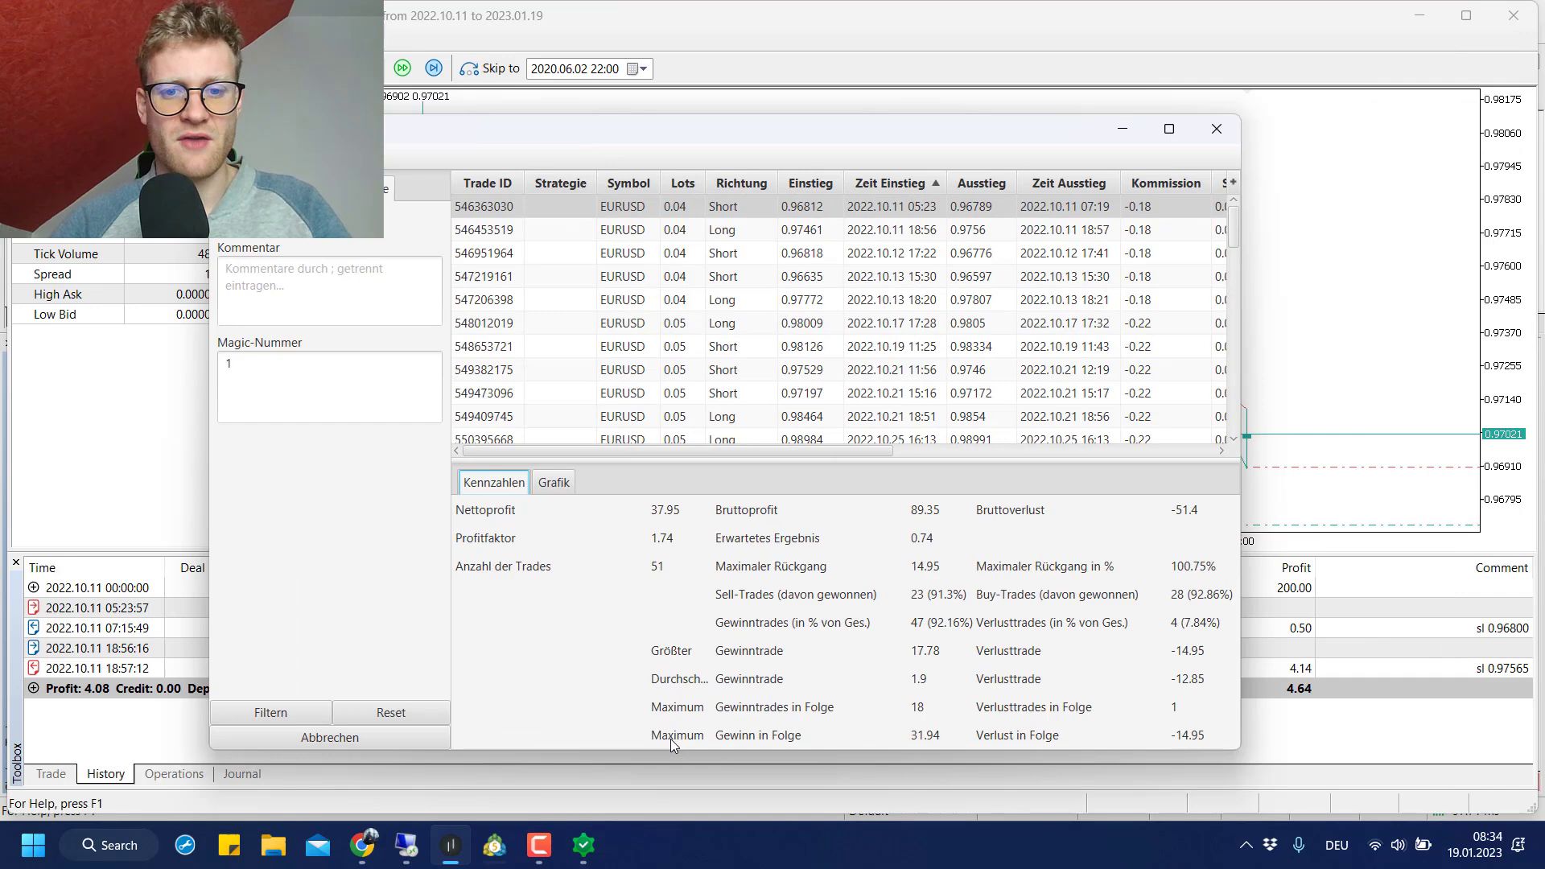
{"action": "left_click_drag", "start_coordinate": [674, 749], "coordinate": [674, 483]}
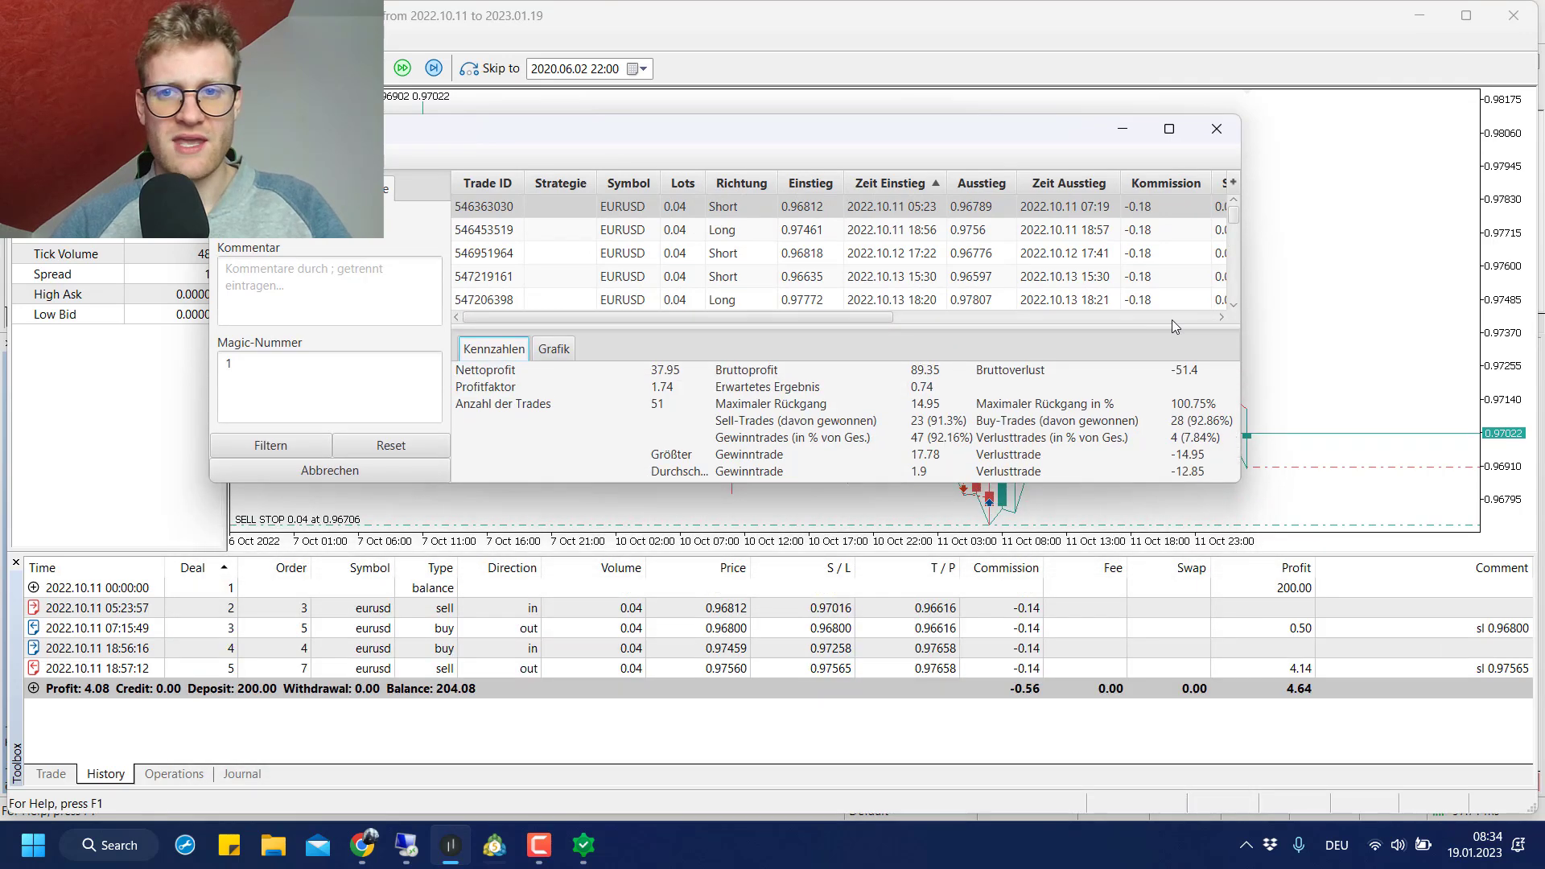
{"action": "left_click_drag", "start_coordinate": [1243, 311], "coordinate": [1501, 312]}
{"action": "left_click", "coordinate": [1081, 104]}
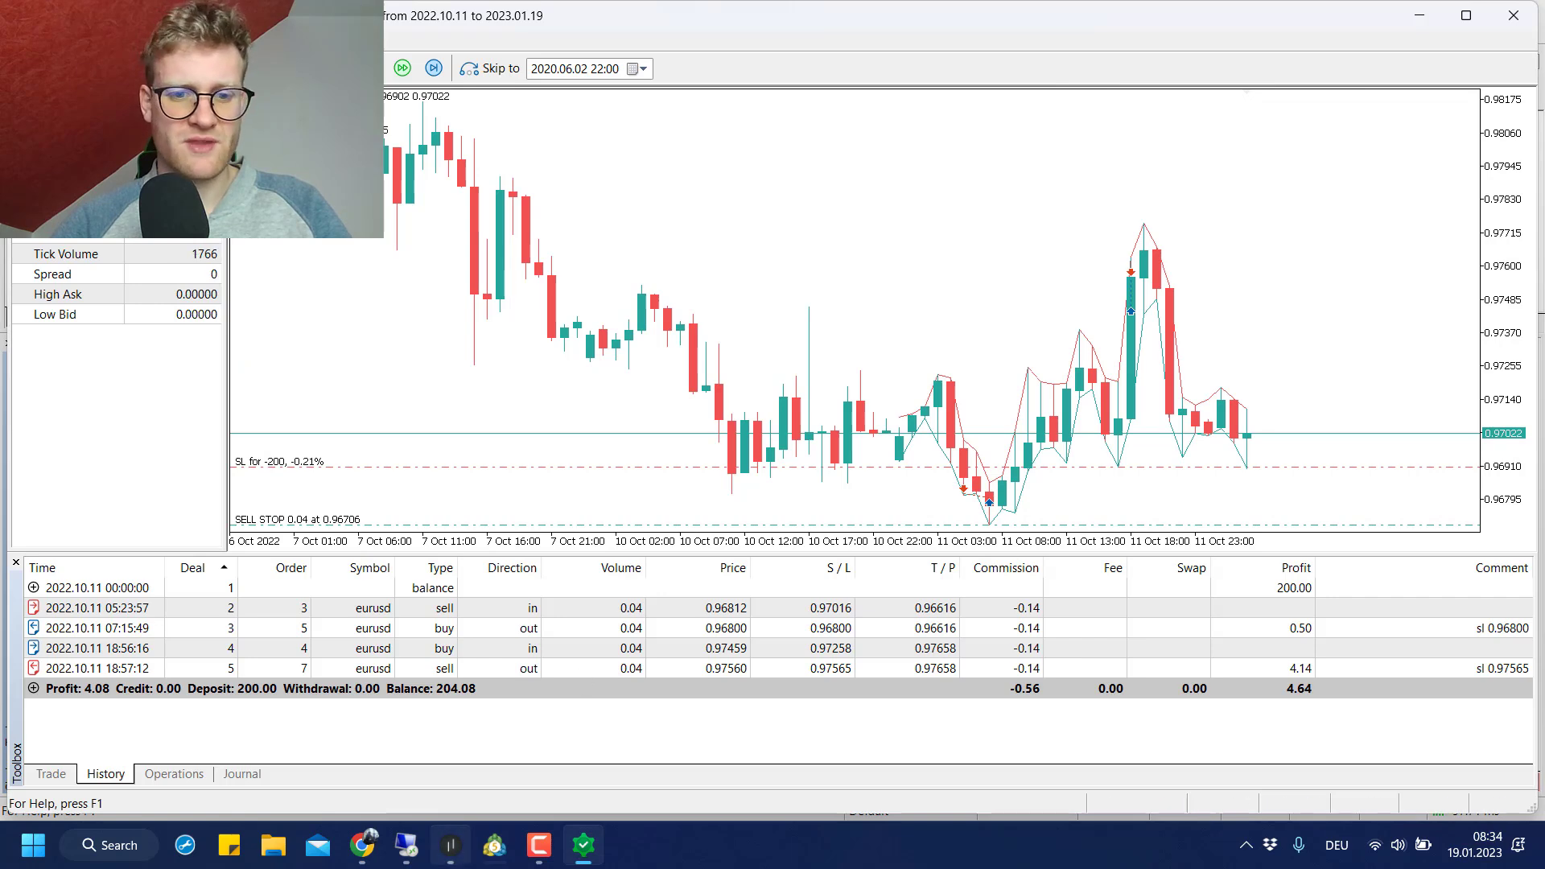
{"action": "left_click", "coordinate": [450, 845]}
{"action": "left_click_drag", "start_coordinate": [650, 142], "coordinate": [437, 64]}
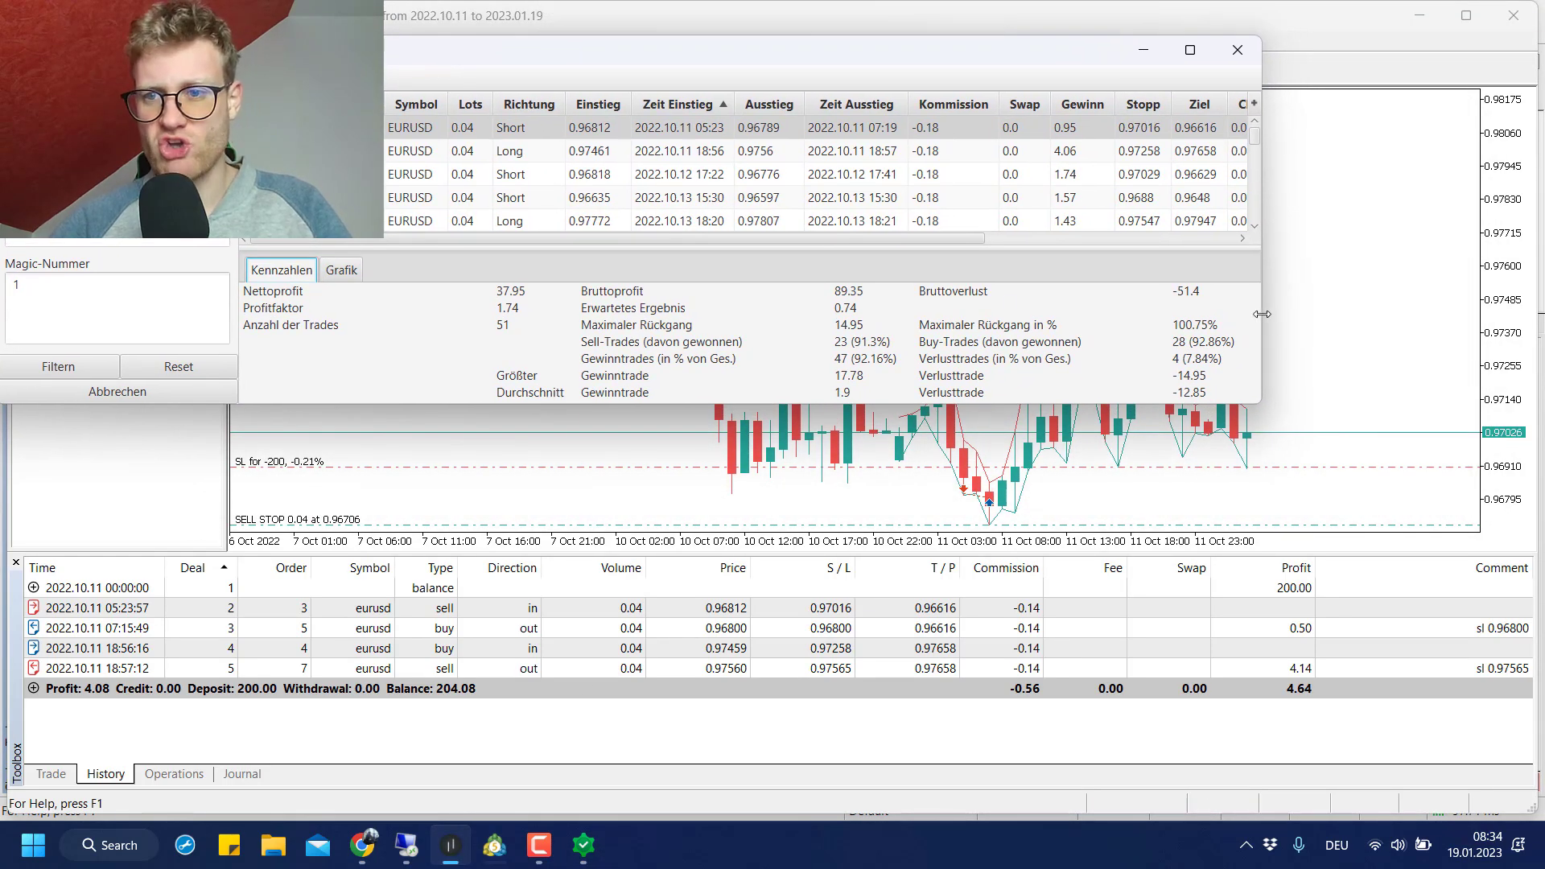
{"action": "left_click_drag", "start_coordinate": [1262, 317], "coordinate": [1533, 317]}
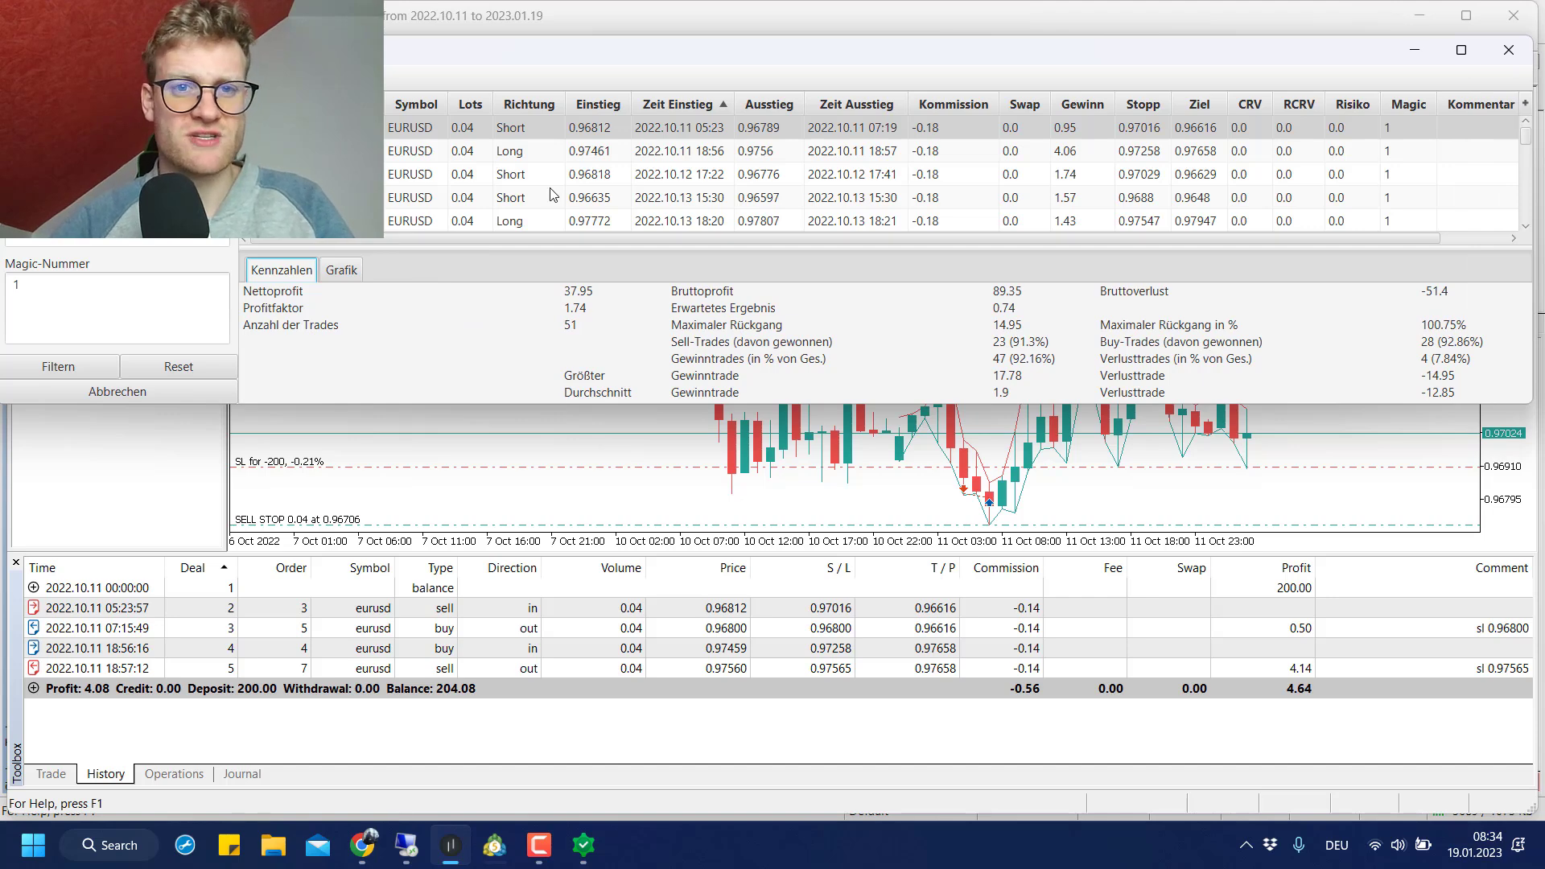
- Compare the two live trades of 2022.10.11 with the backtest deals, and advance the visual test to 13 October
{"action": "left_click", "coordinate": [709, 129]}
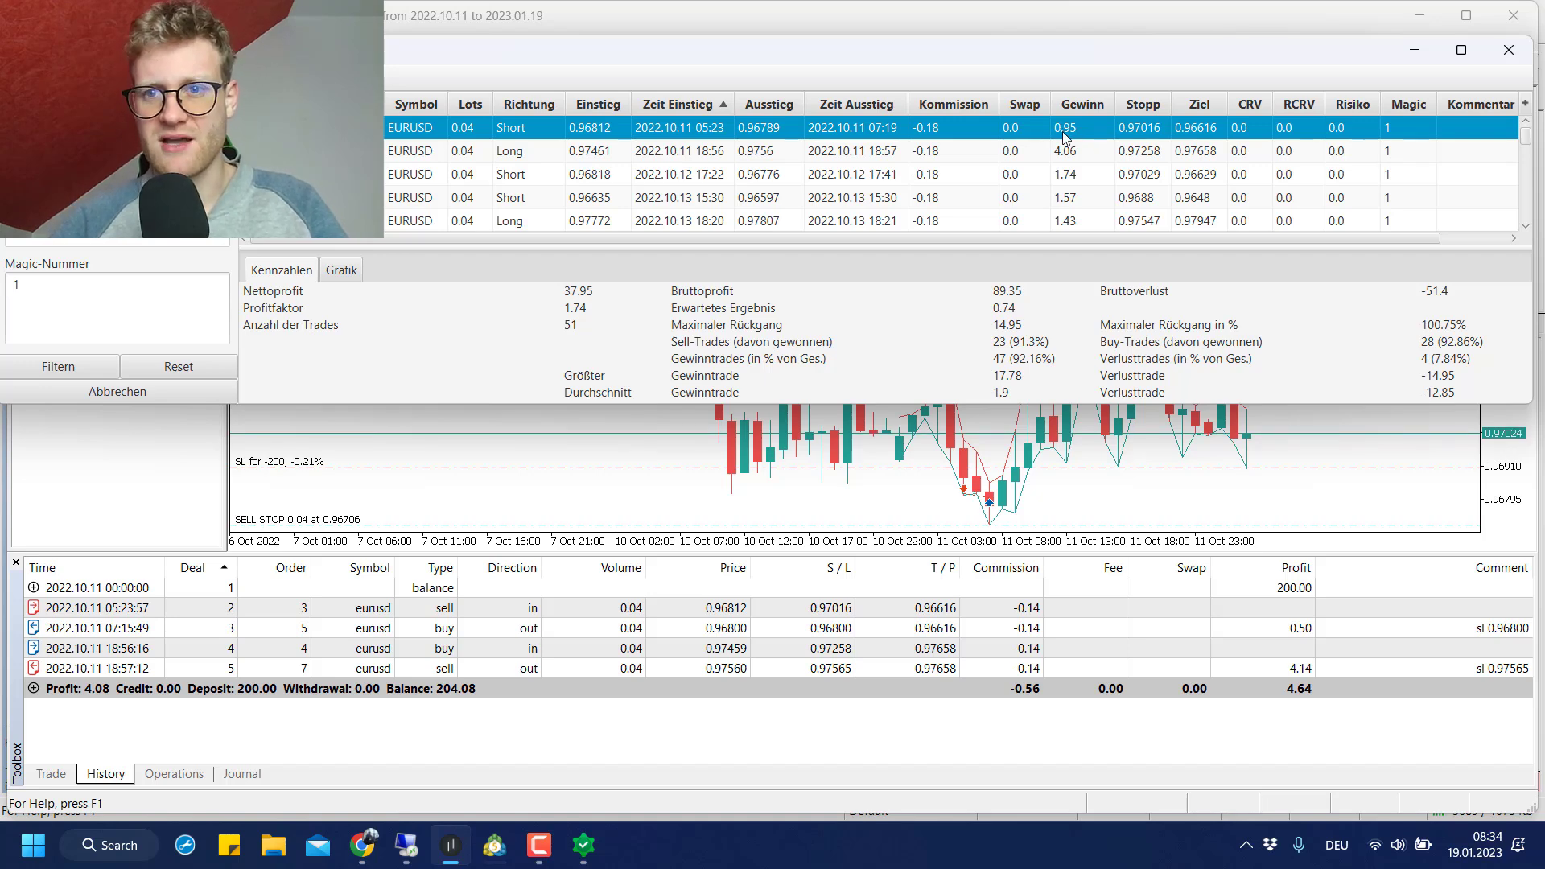
{"action": "left_click", "coordinate": [1079, 153]}
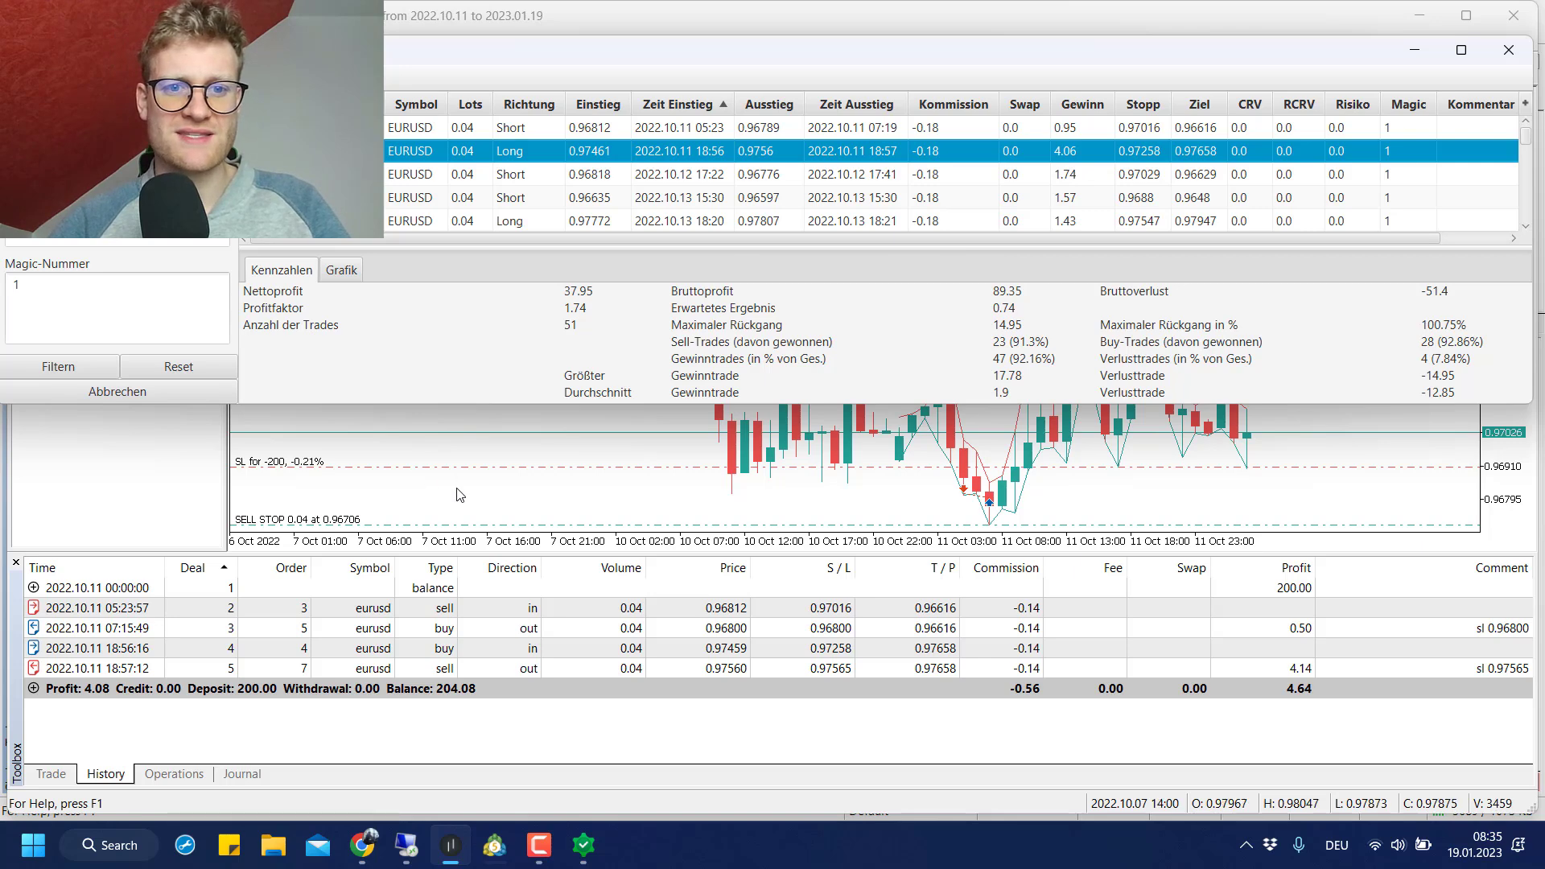
{"action": "key", "text": "alt+Tab"}
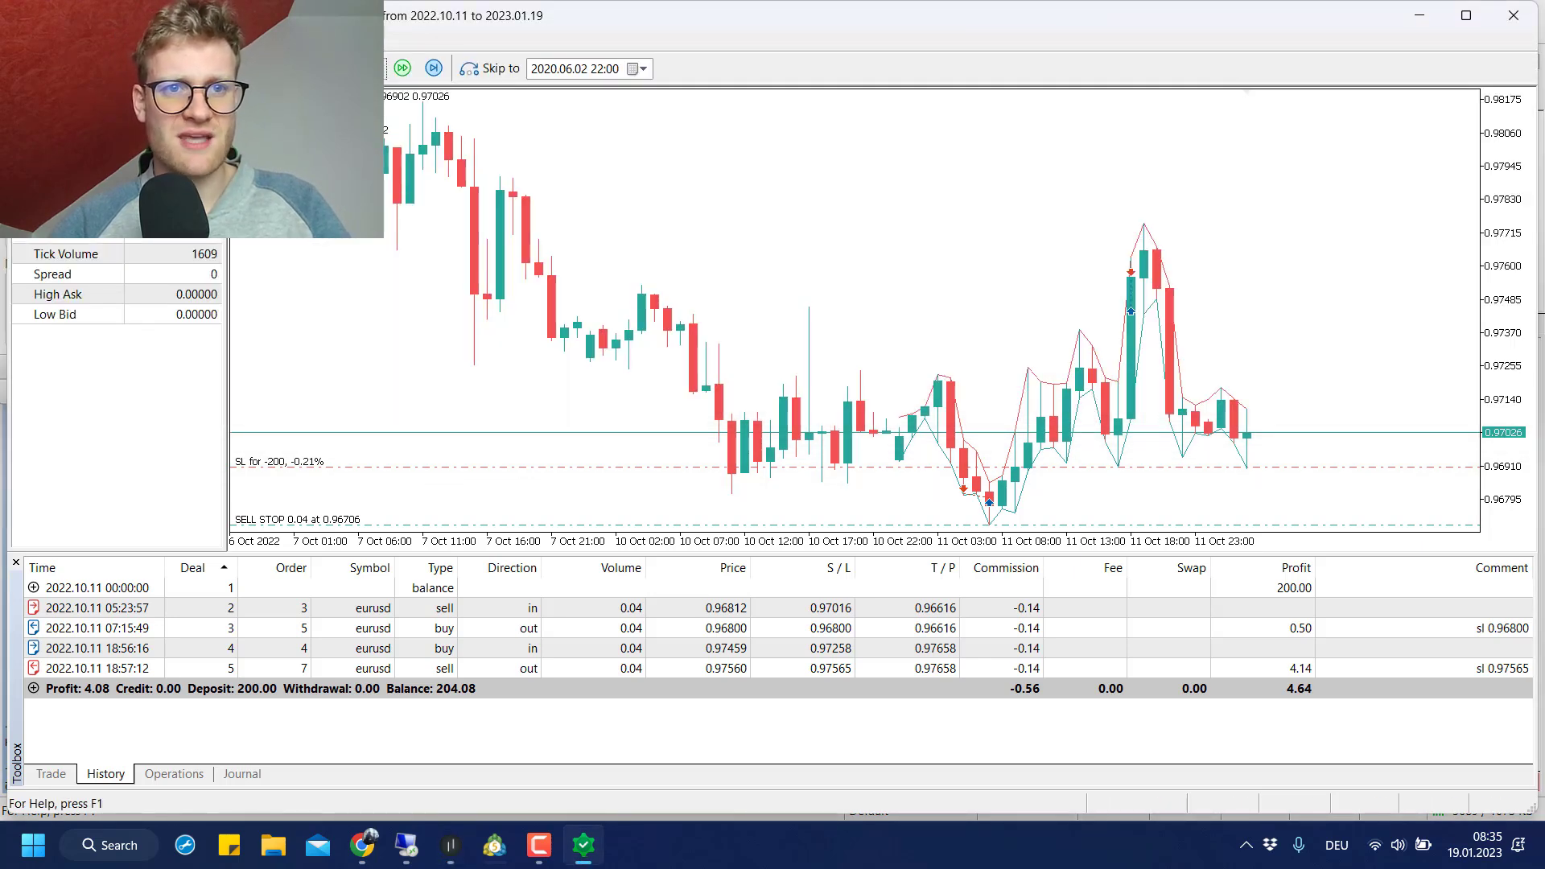
{"action": "left_click", "coordinate": [402, 68]}
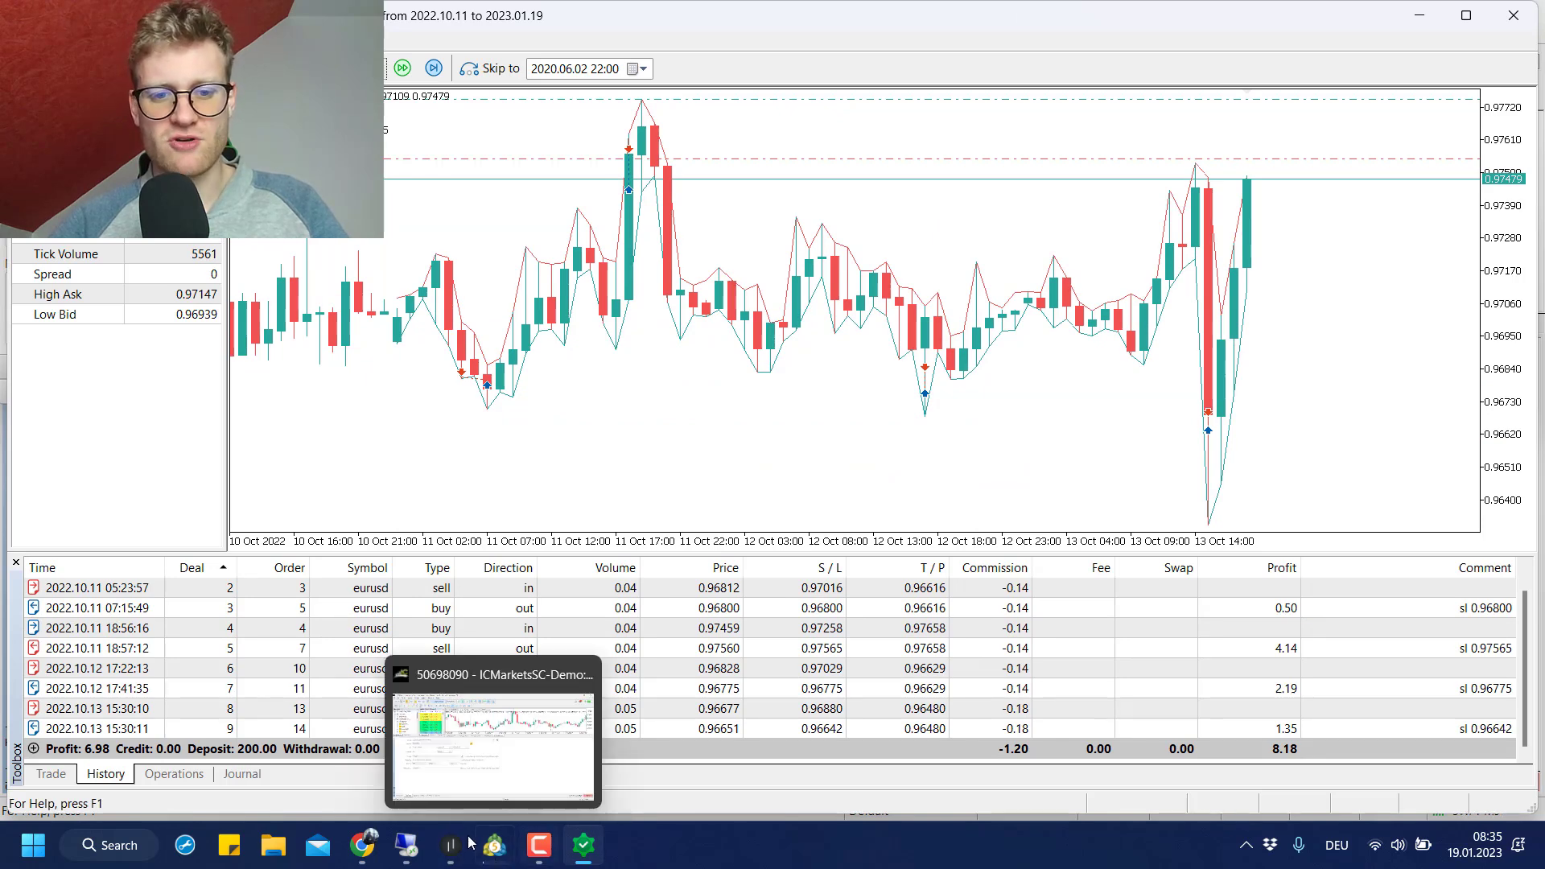
- Switch back to TradeBuddy and compare the entries, exits and profits of the 2022.10.12 and 2022.10.13 15:30 short trades with the backtest deals
{"action": "left_click", "coordinate": [479, 778]}
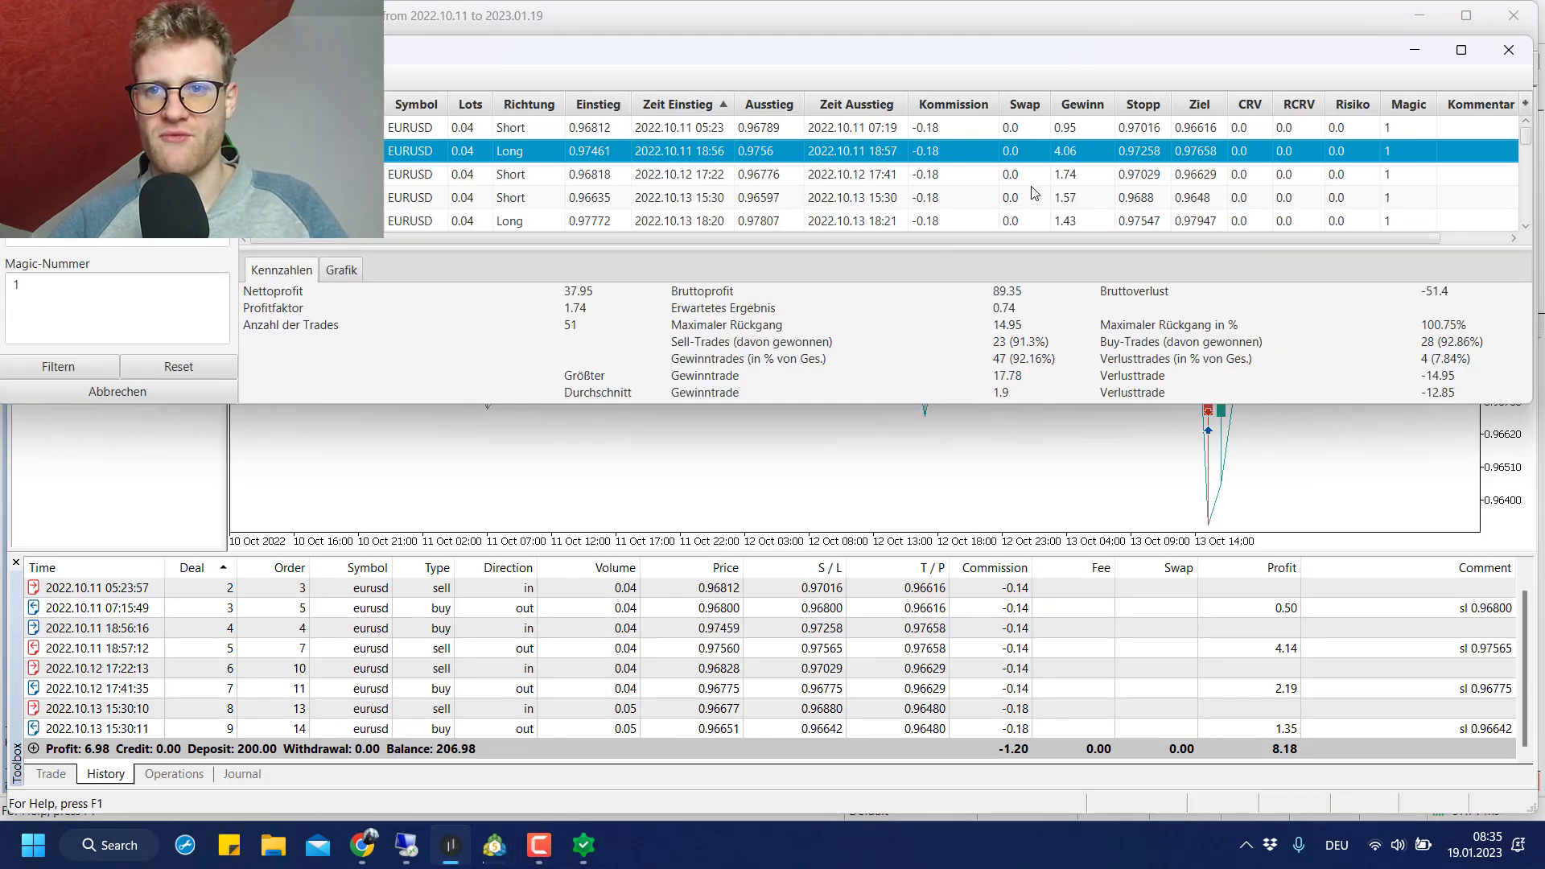
{"action": "left_click", "coordinate": [1052, 176]}
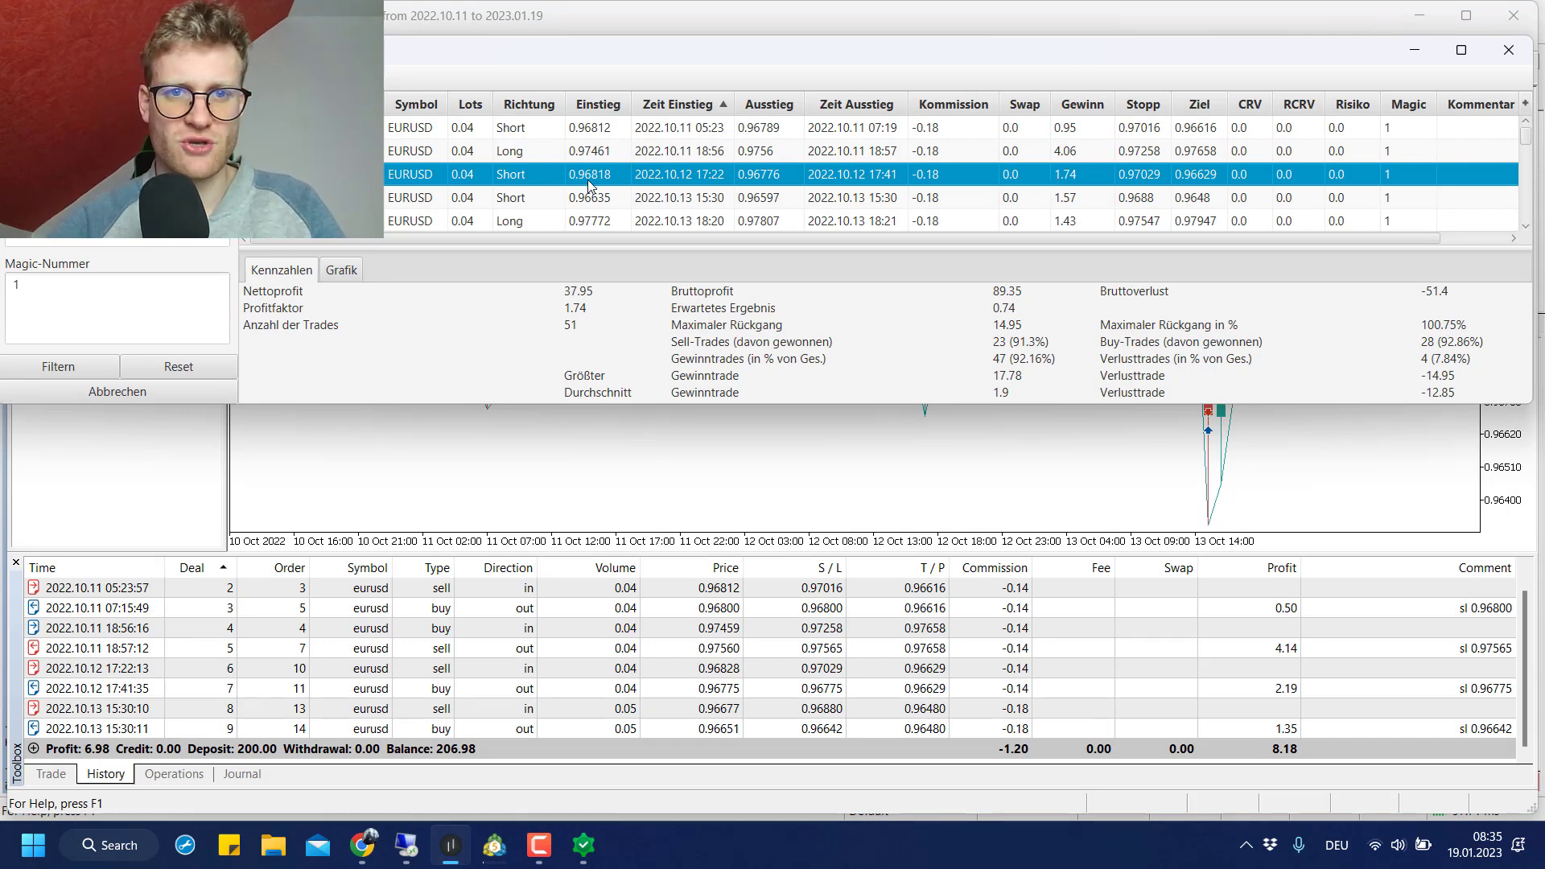
{"action": "left_click", "coordinate": [721, 201]}
{"action": "left_click", "coordinate": [698, 173]}
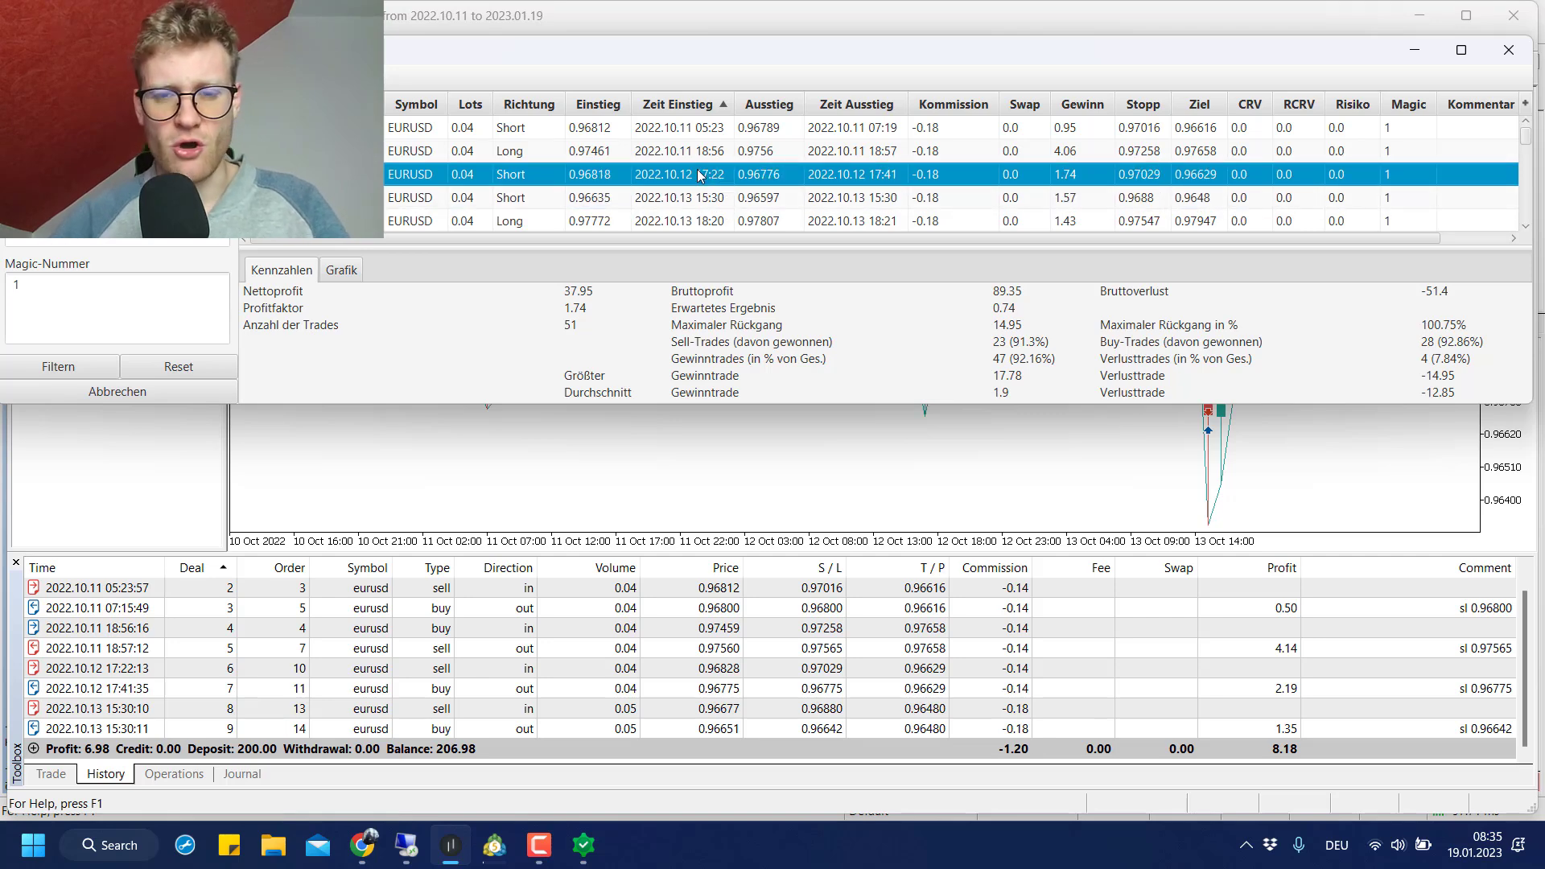
{"action": "key", "text": "Down"}
{"action": "key", "text": "Up"}
{"action": "key", "text": "Up"}
{"action": "key", "text": "Down"}
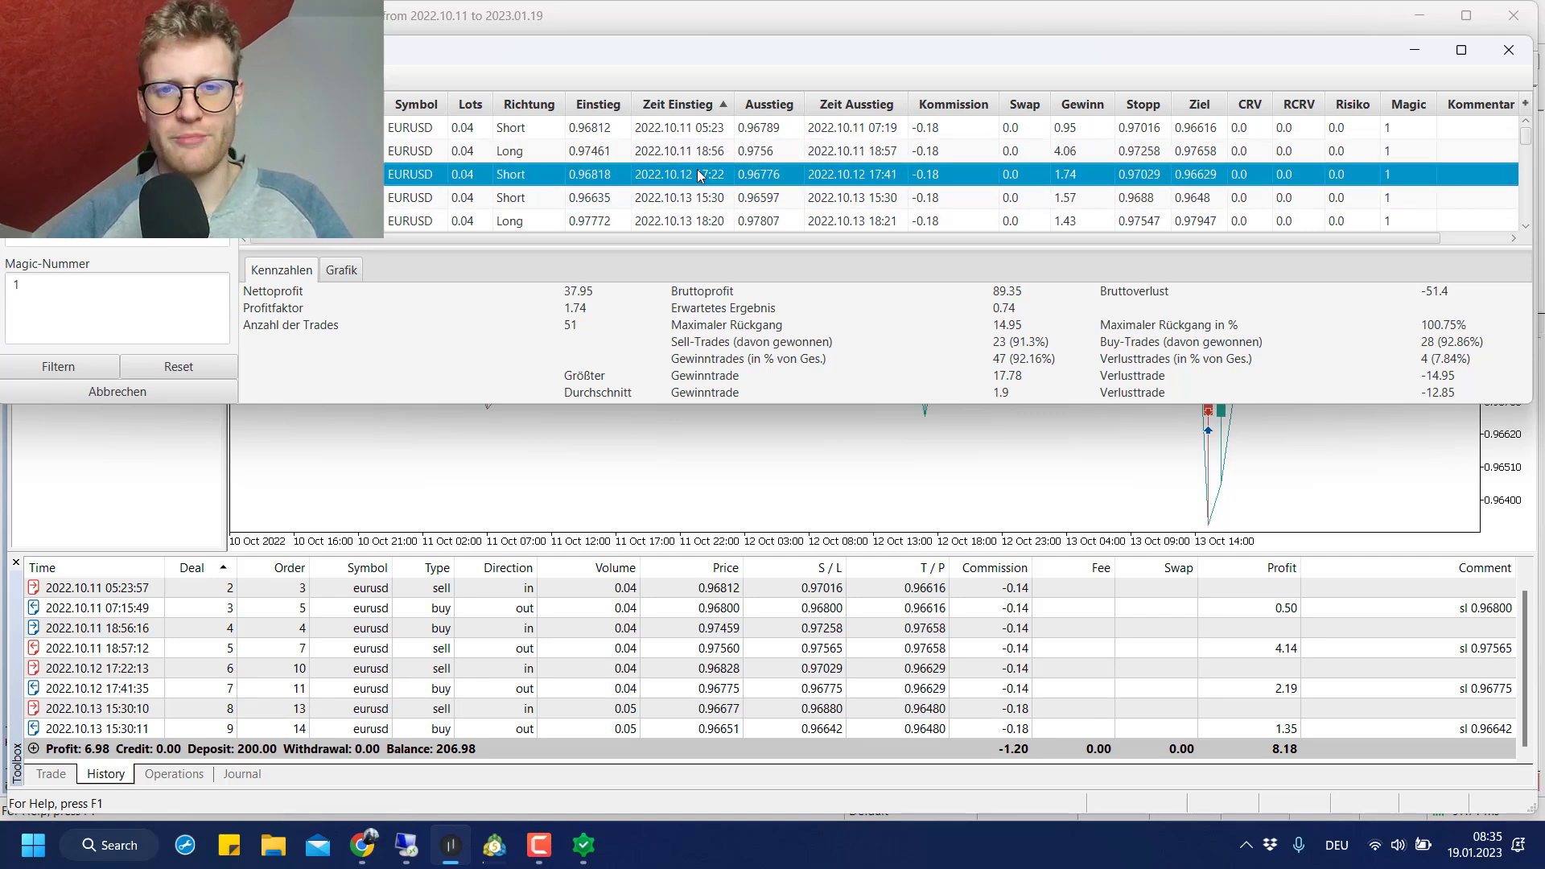
{"action": "left_click", "coordinate": [1072, 201]}
{"action": "key", "text": "Up"}
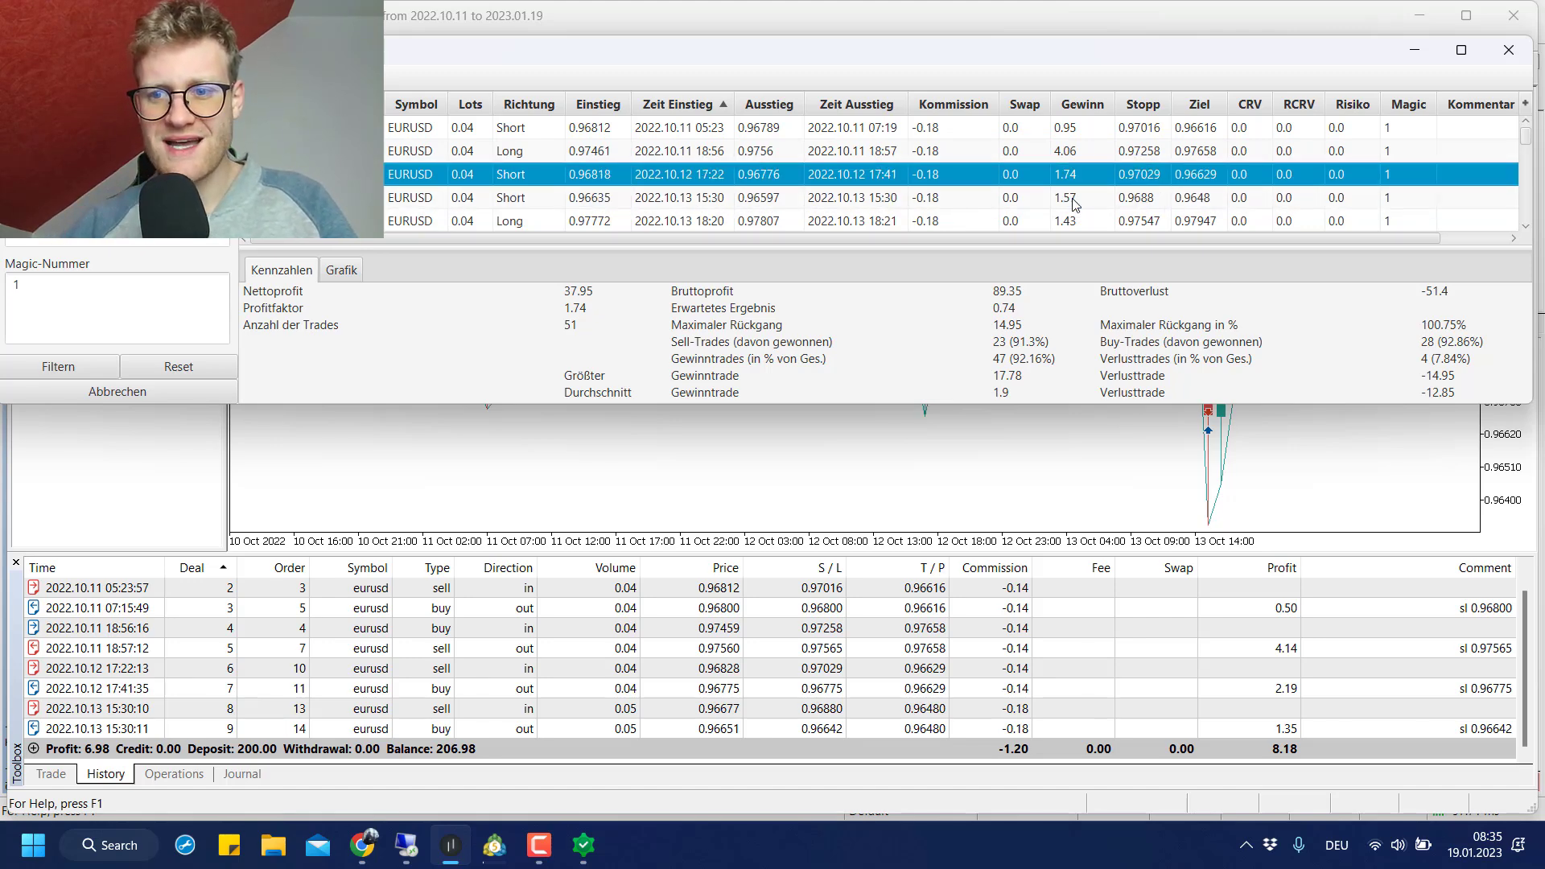
{"action": "key", "text": "Down"}
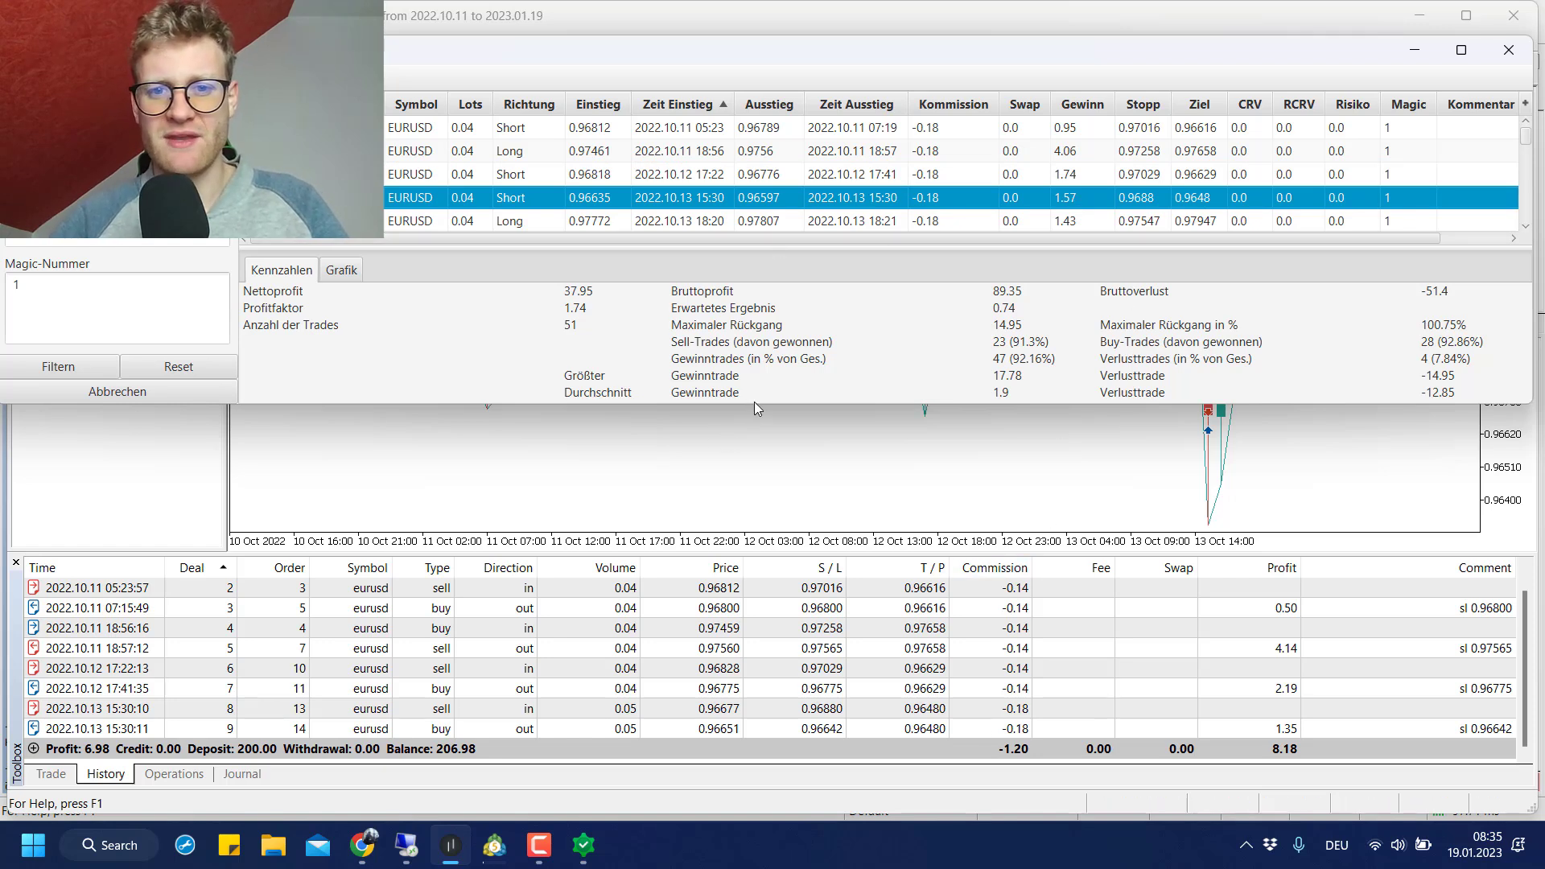
- Enlarge the TradeBuddy window to show the next live trade, advance the visual backtest past 13 October 18:00 and switch to the MetaTrader 5 terminal
{"action": "left_click_drag", "start_coordinate": [755, 404], "coordinate": [756, 457]}
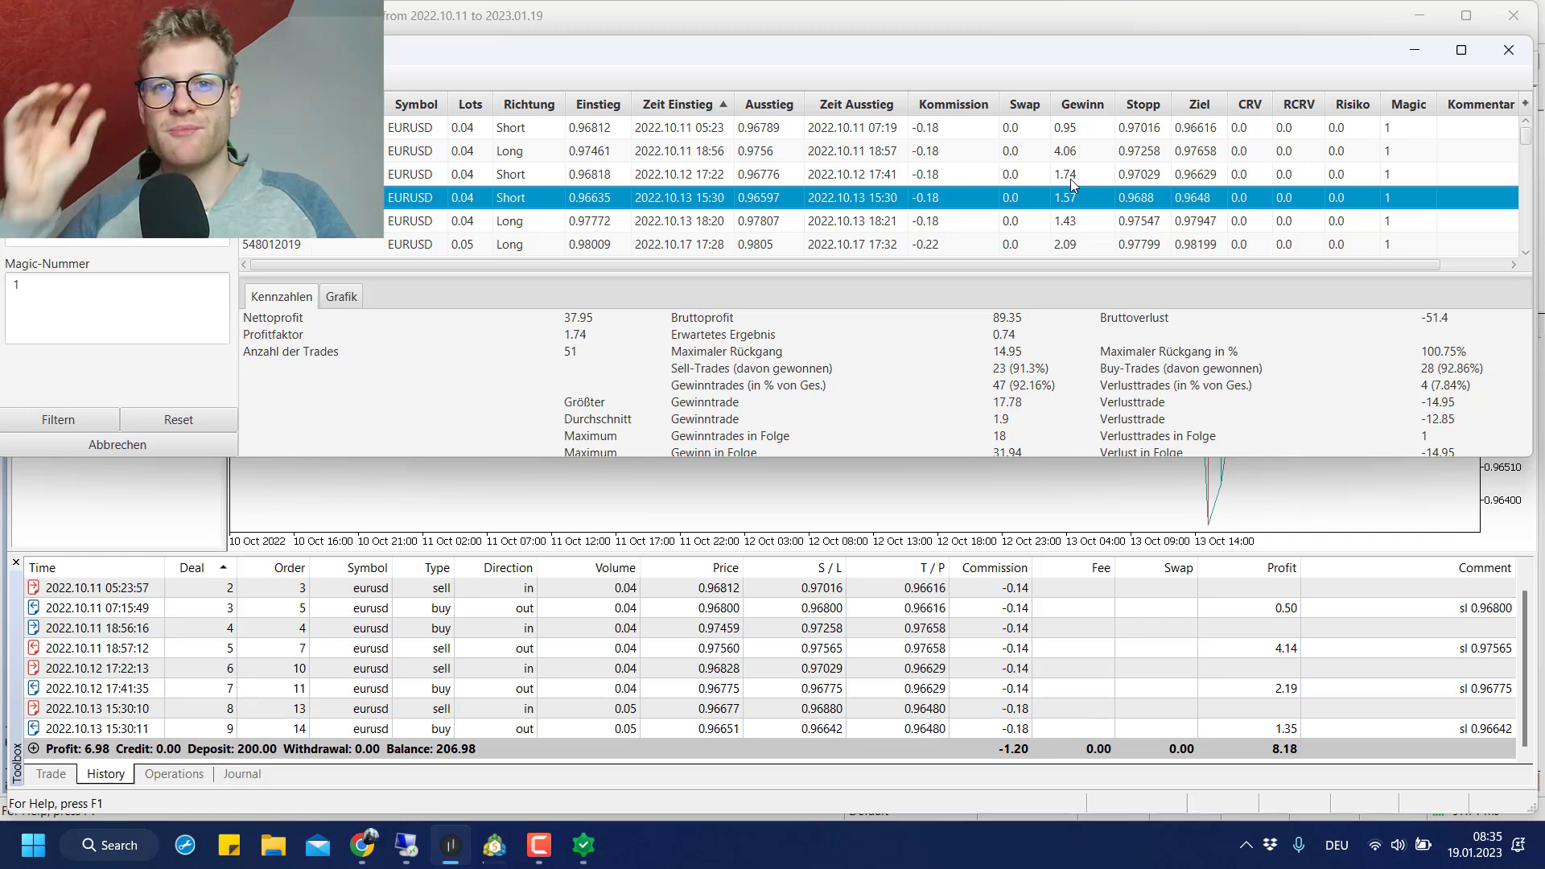
{"action": "left_click", "coordinate": [492, 500]}
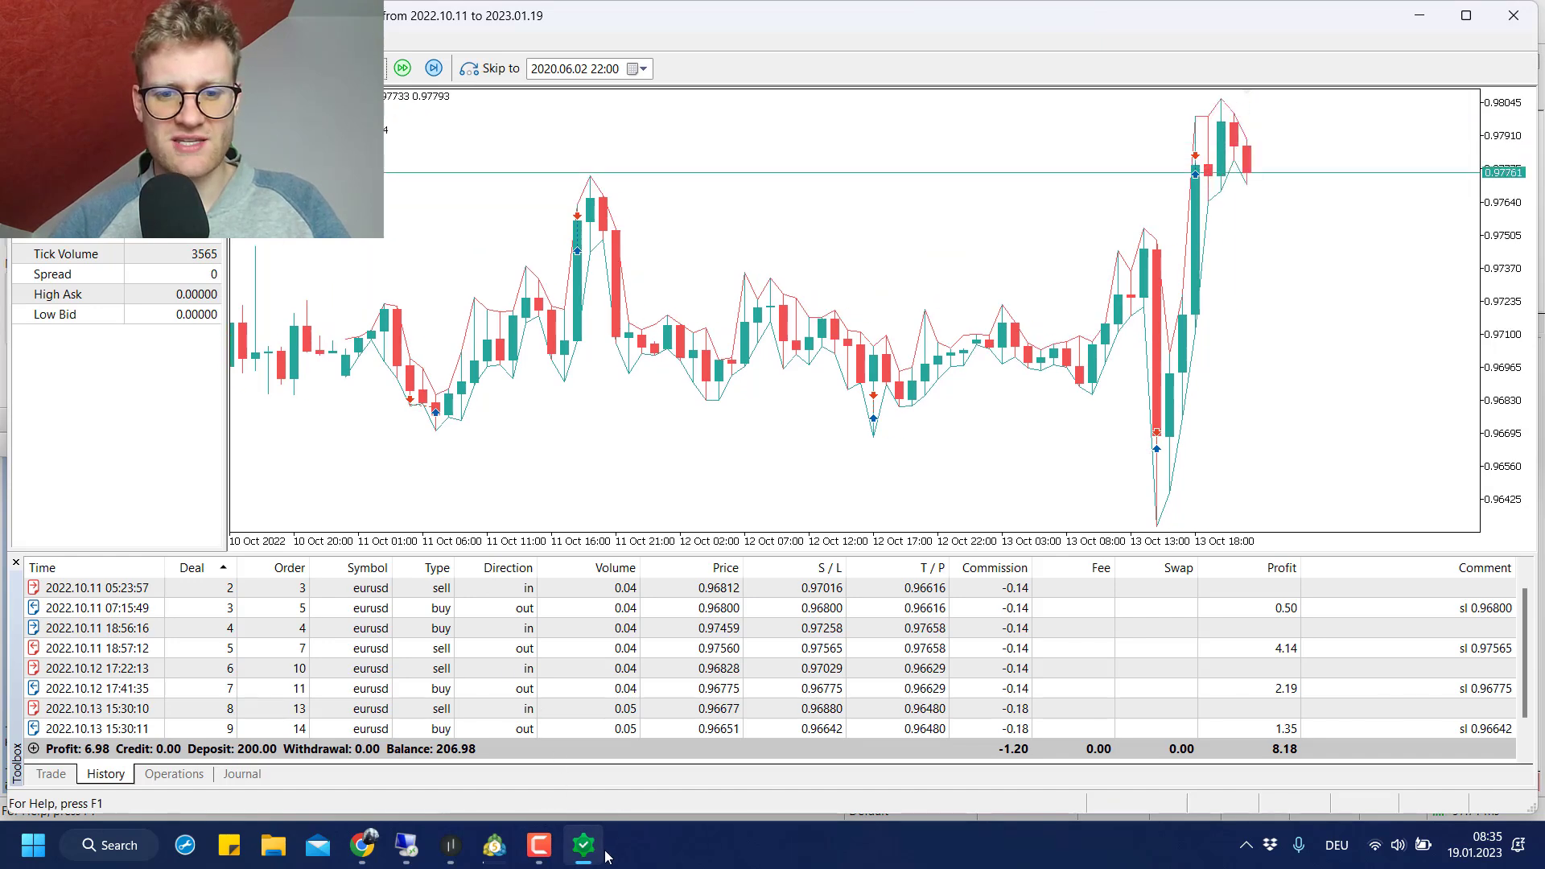
{"action": "key", "text": "alt+Tab"}
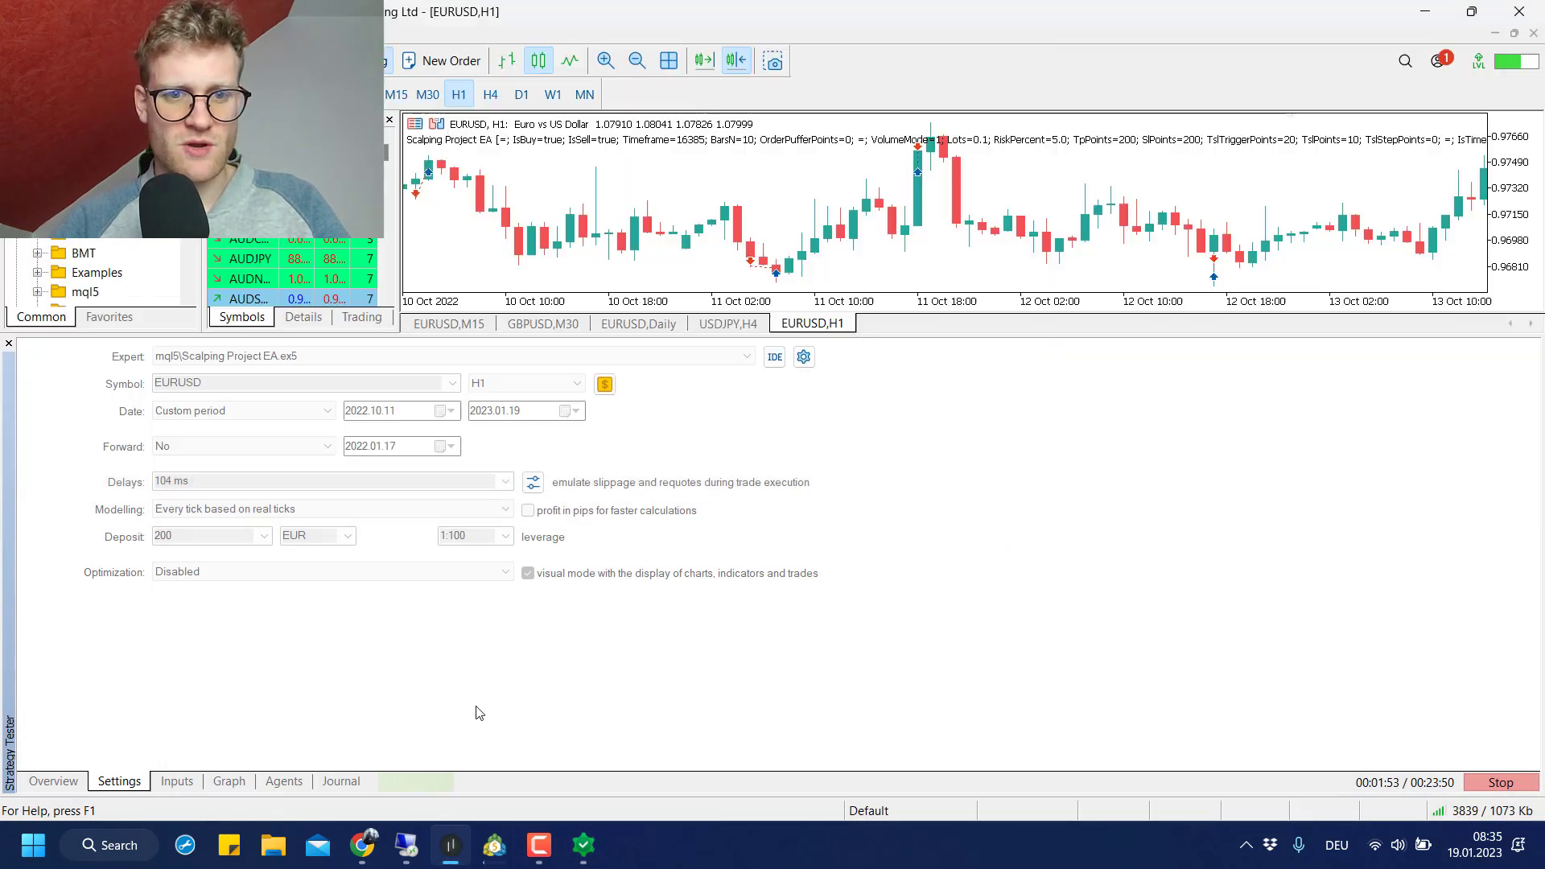
- Display the running backtest's balance graph, and move the TradeBuddy window higher to reveal its full key figures
{"action": "left_click", "coordinate": [470, 710]}
{"action": "left_click", "coordinate": [214, 786]}
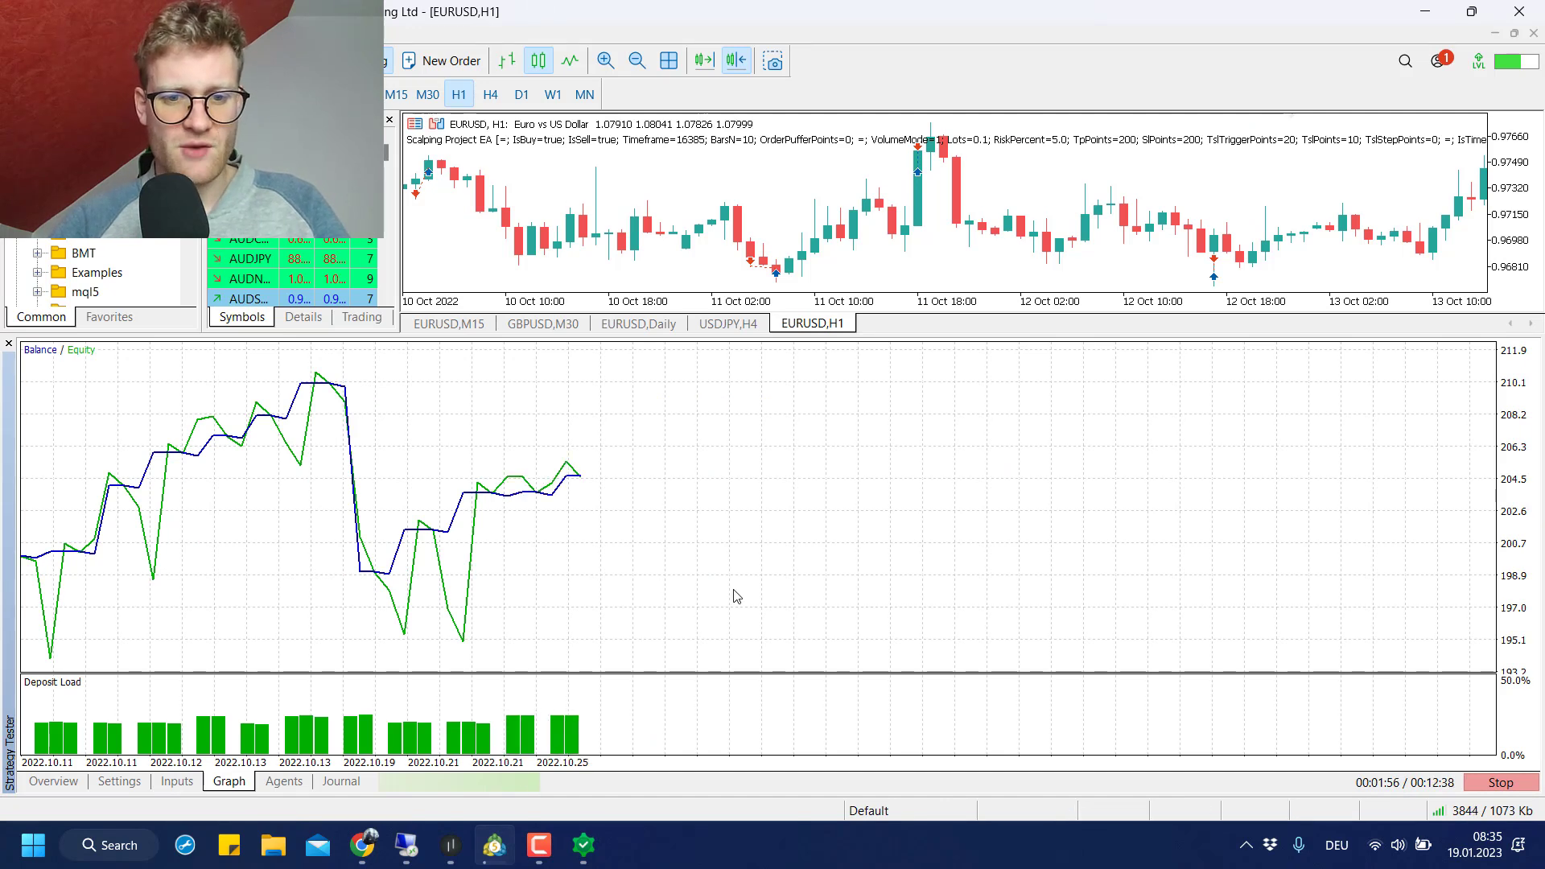
{"action": "mouse_move", "coordinate": [457, 858]}
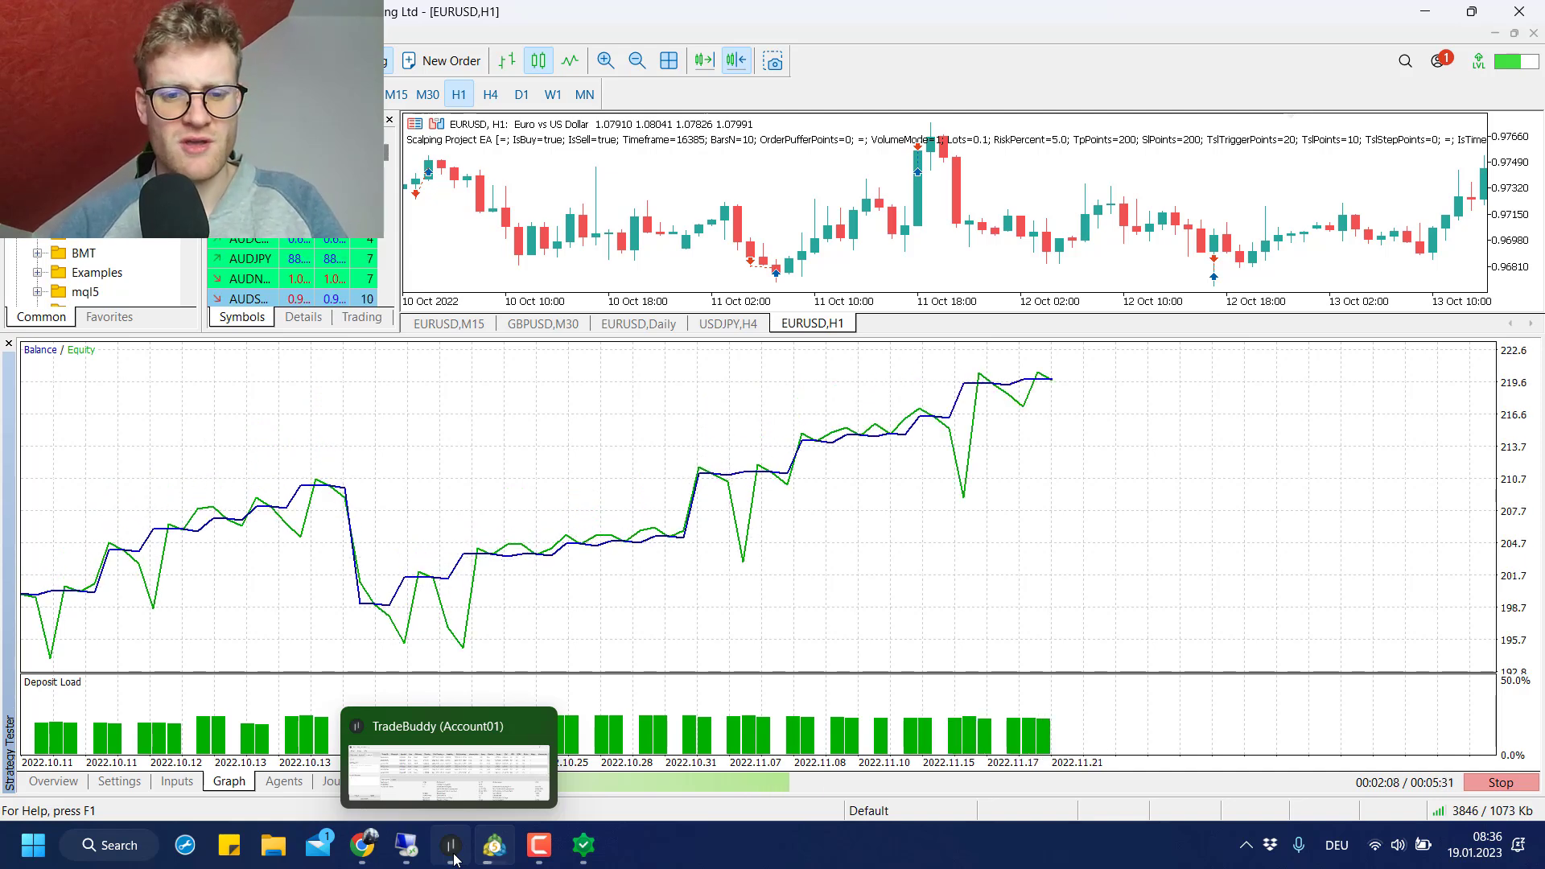
{"action": "left_click", "coordinate": [448, 768]}
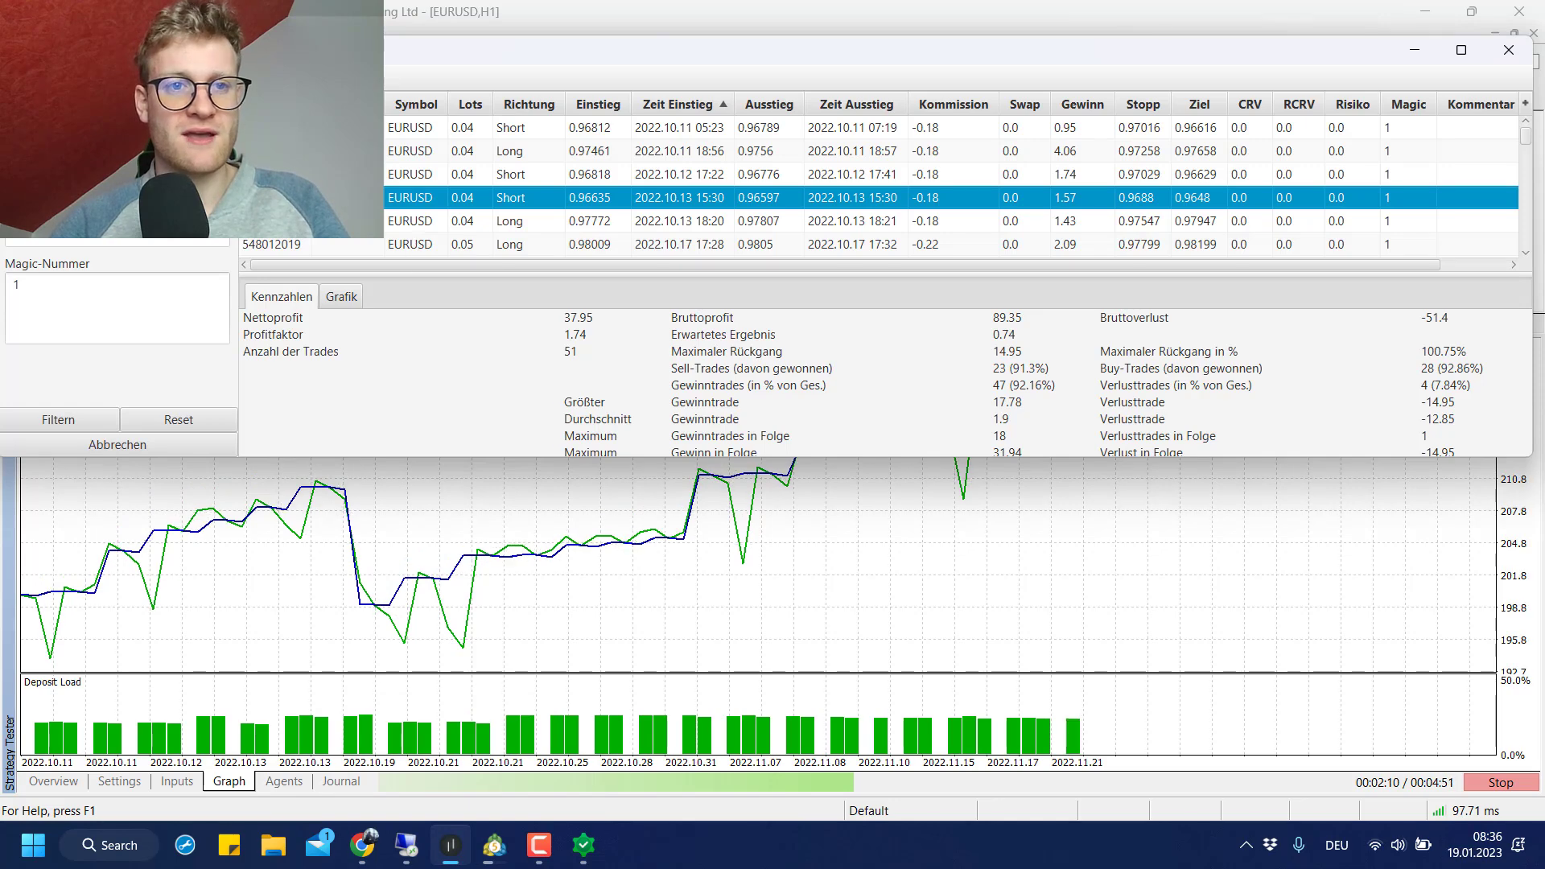
{"action": "left_click_drag", "start_coordinate": [434, 36], "coordinate": [435, 8]}
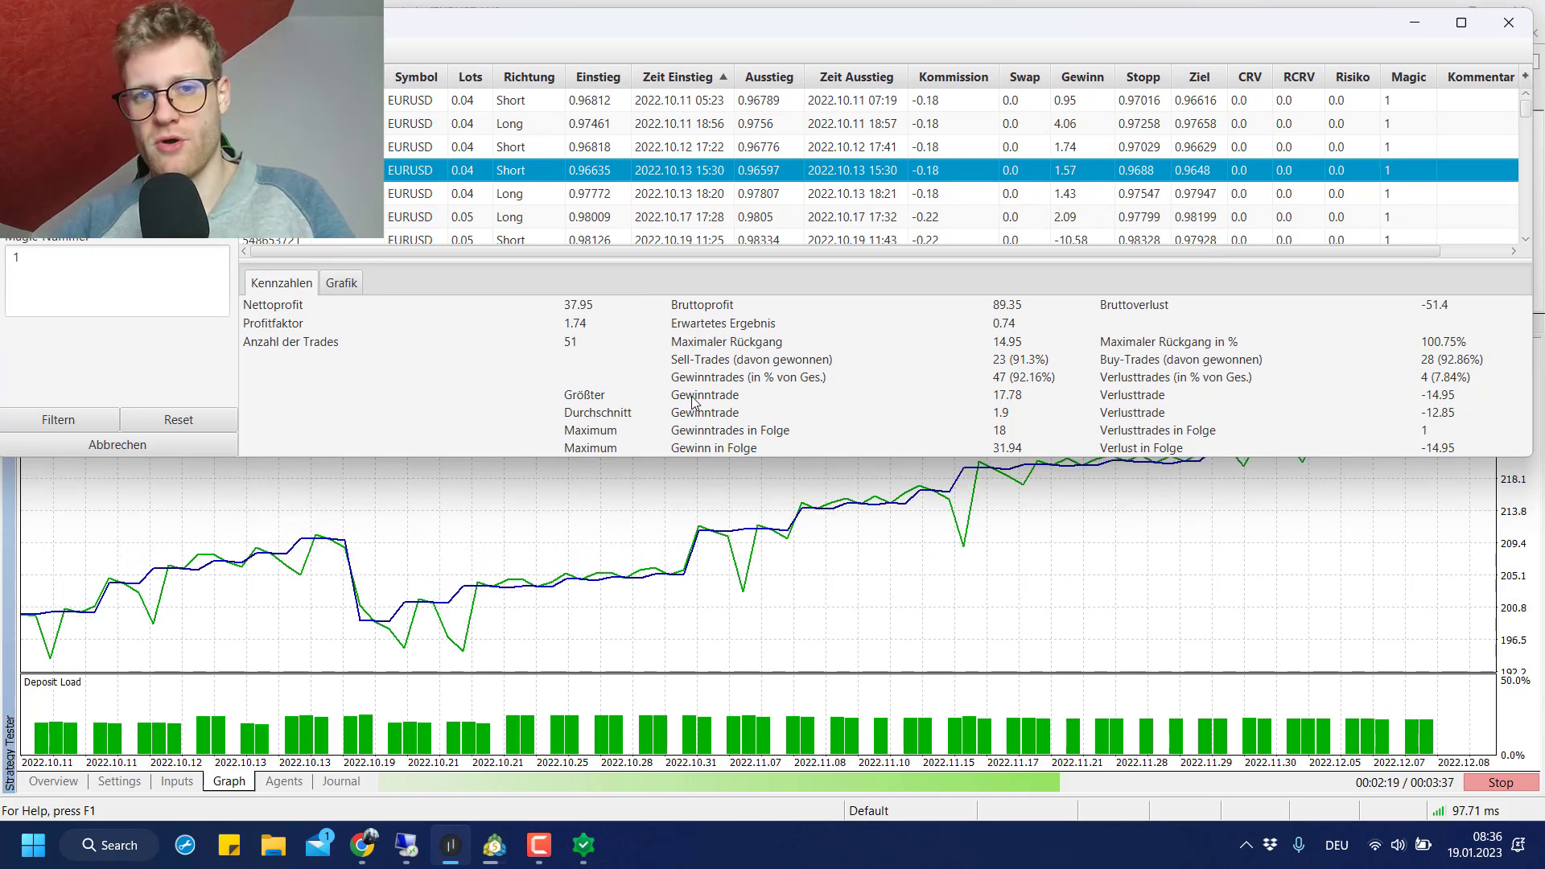
- Return to the MetaTrader 5 terminal and examine the EA inputs and the report of the finished backtest
{"action": "left_click", "coordinate": [658, 556]}
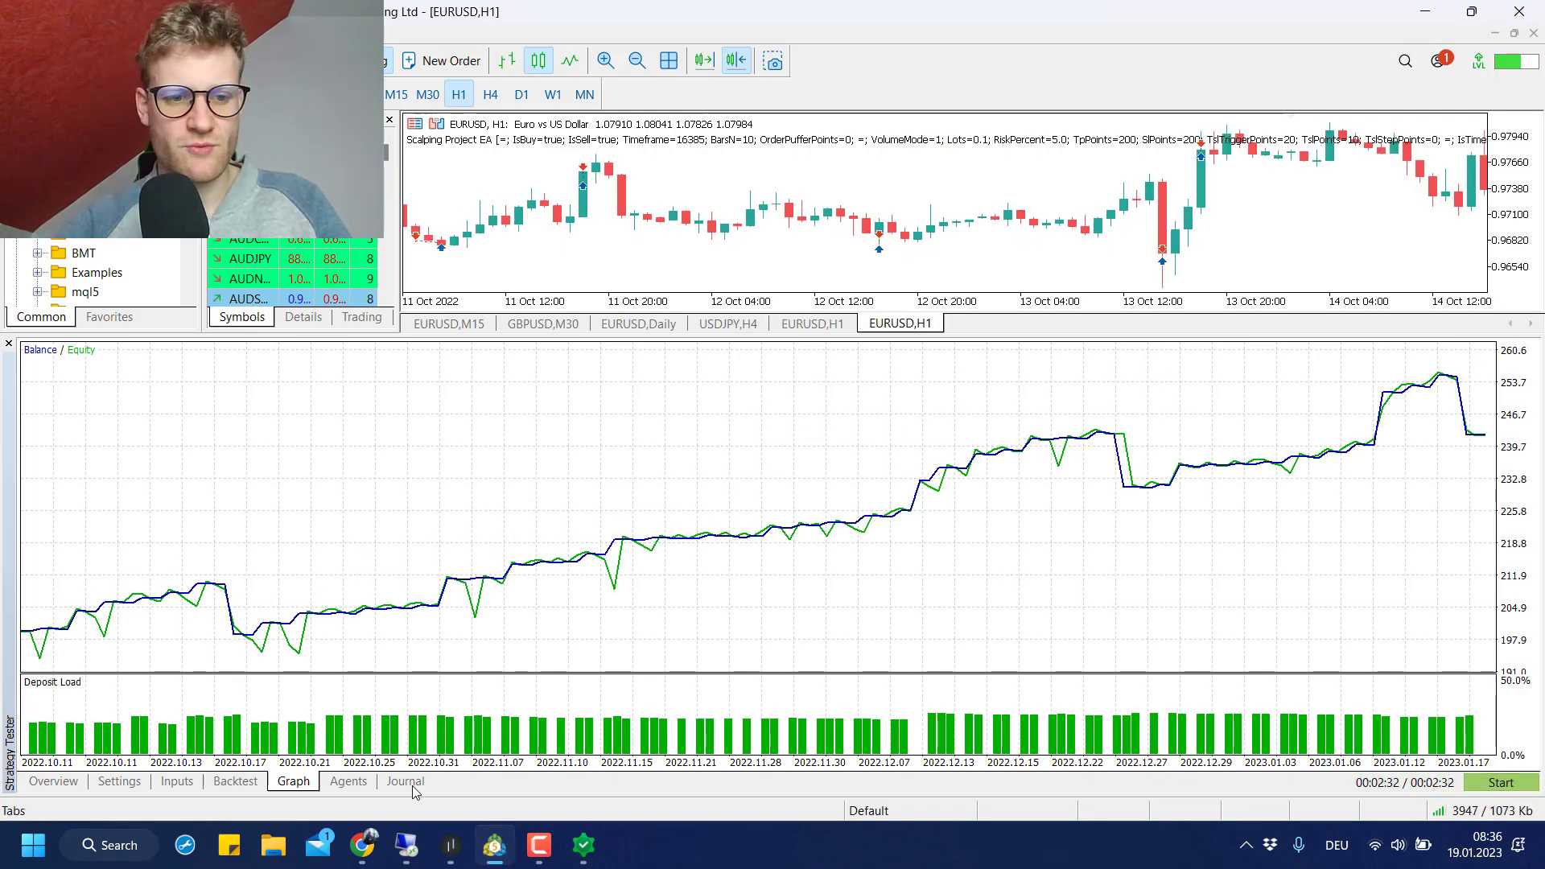
{"action": "left_click", "coordinate": [179, 782]}
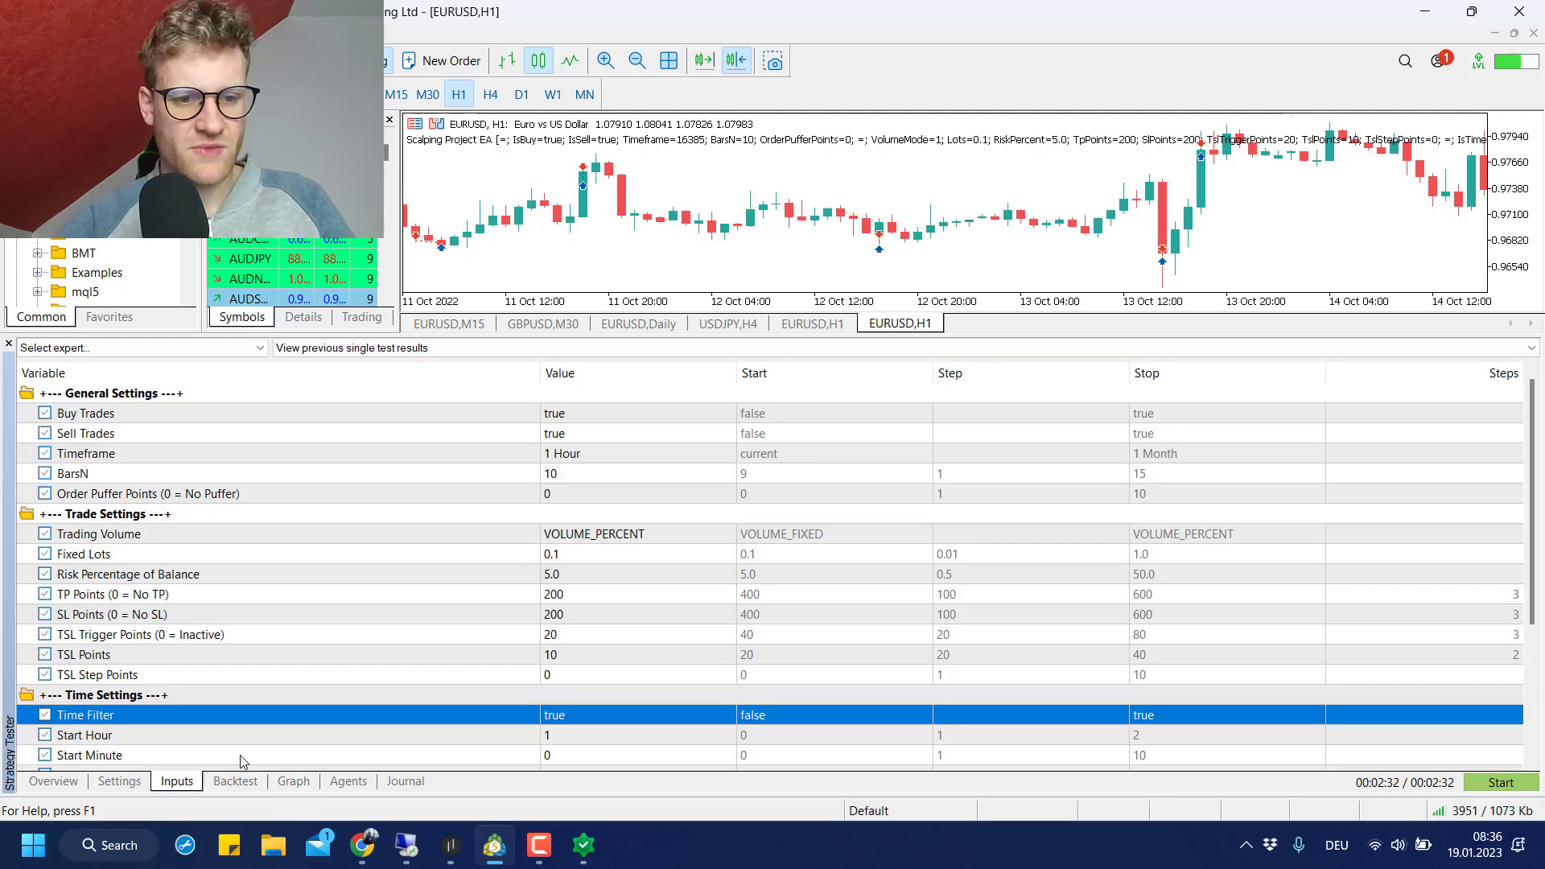
{"action": "left_click", "coordinate": [249, 780]}
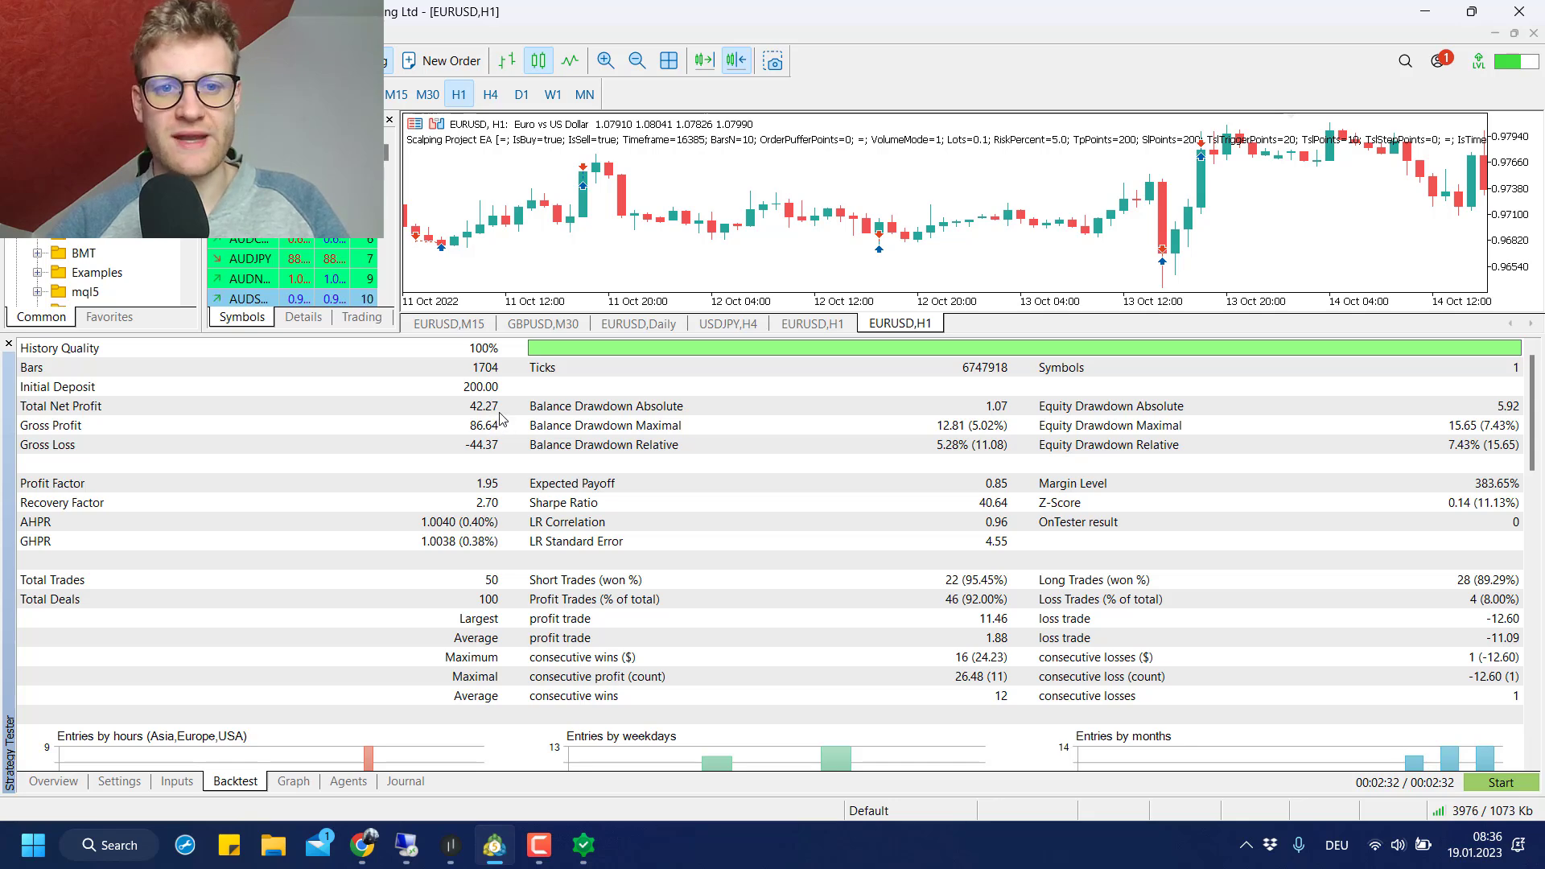
- Compare the latest live trades in TradeBuddy, including 2023.01.18 11:59 and 2023.01.12 15:28, with the backtest's final deals
{"action": "left_click", "coordinate": [585, 860]}
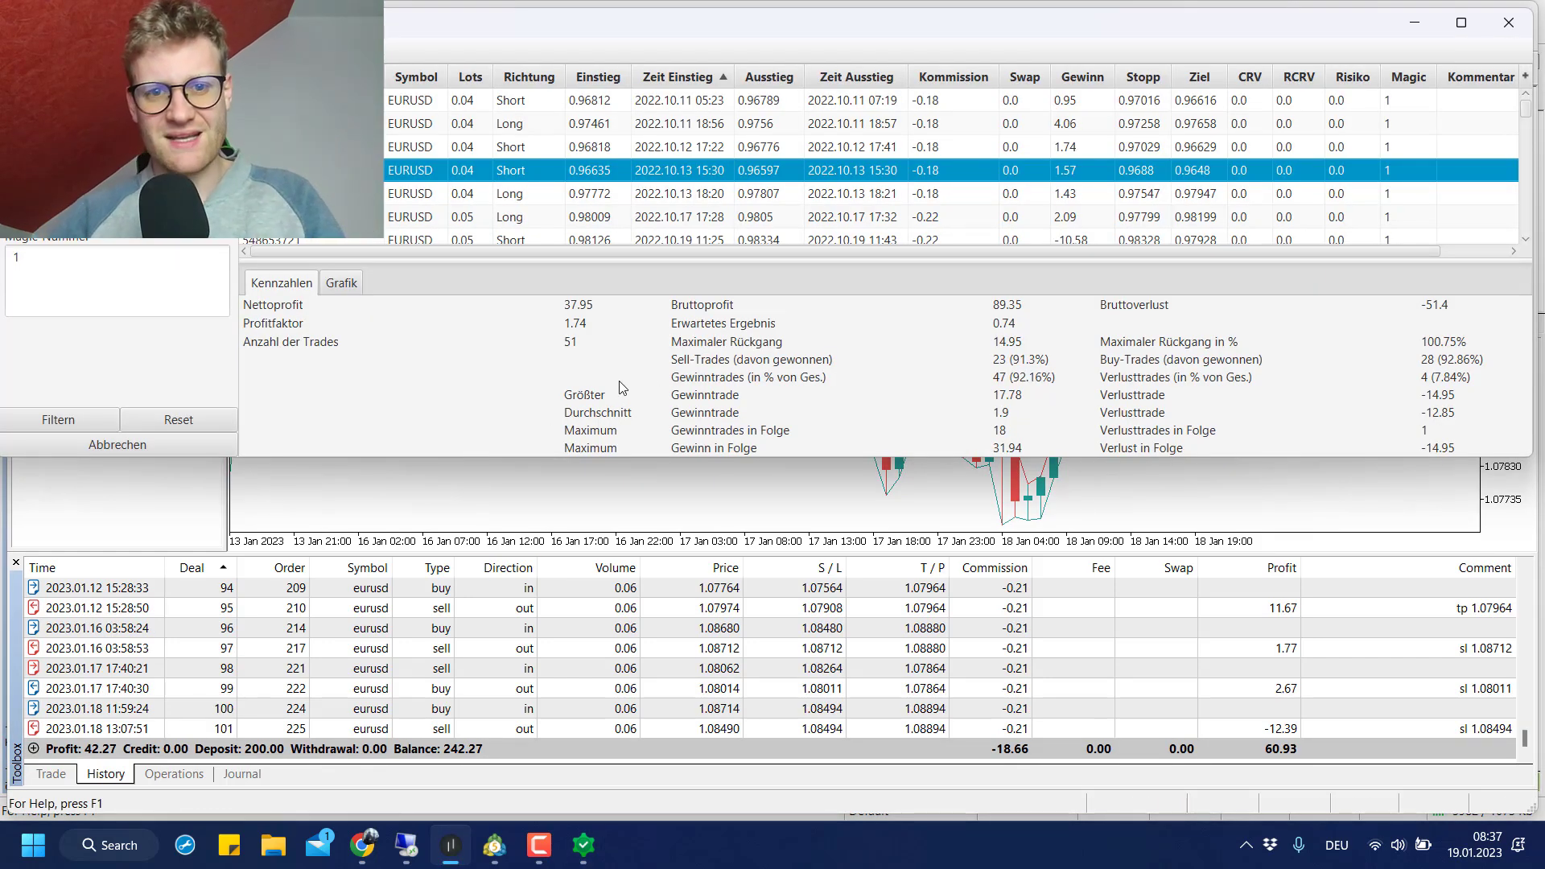
{"action": "scroll", "coordinate": [921, 225], "scroll_direction": "down", "scroll_amount": 14}
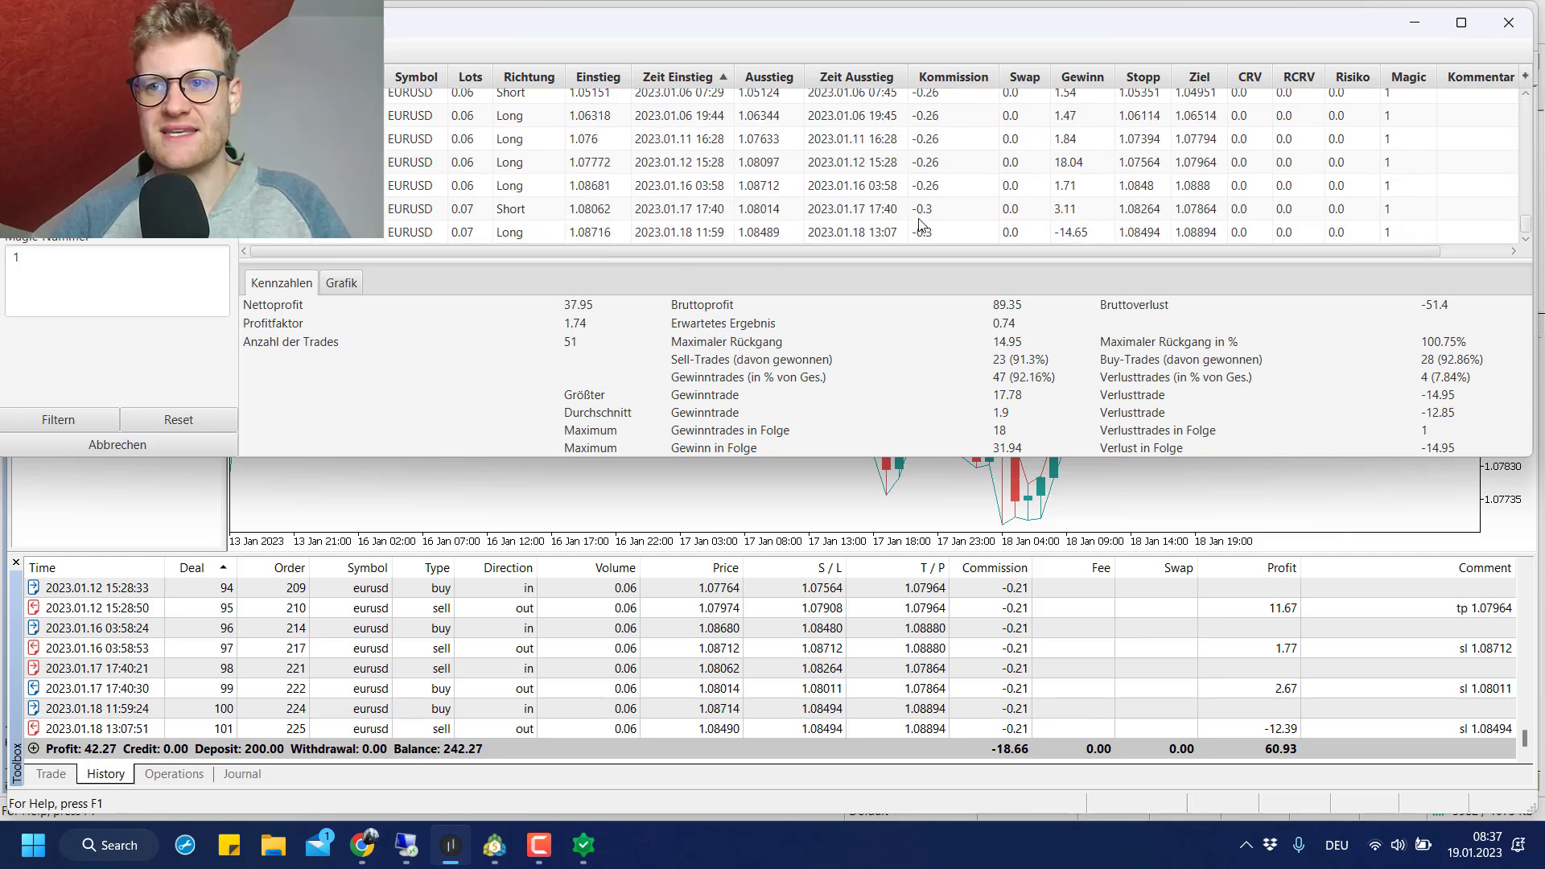
{"action": "left_click", "coordinate": [895, 233]}
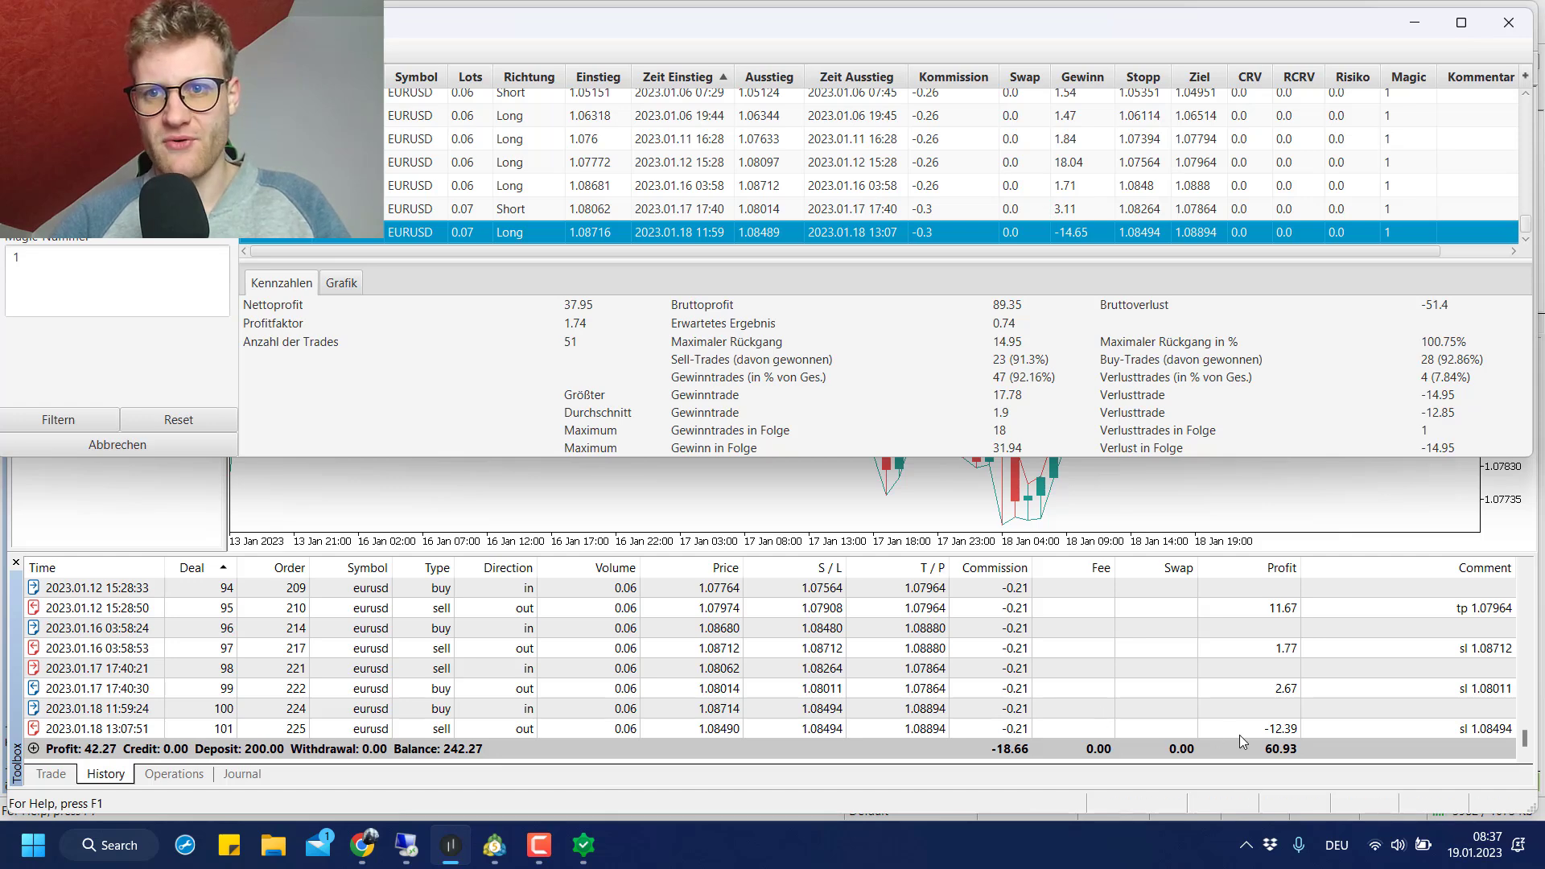
{"action": "left_click", "coordinate": [1092, 165]}
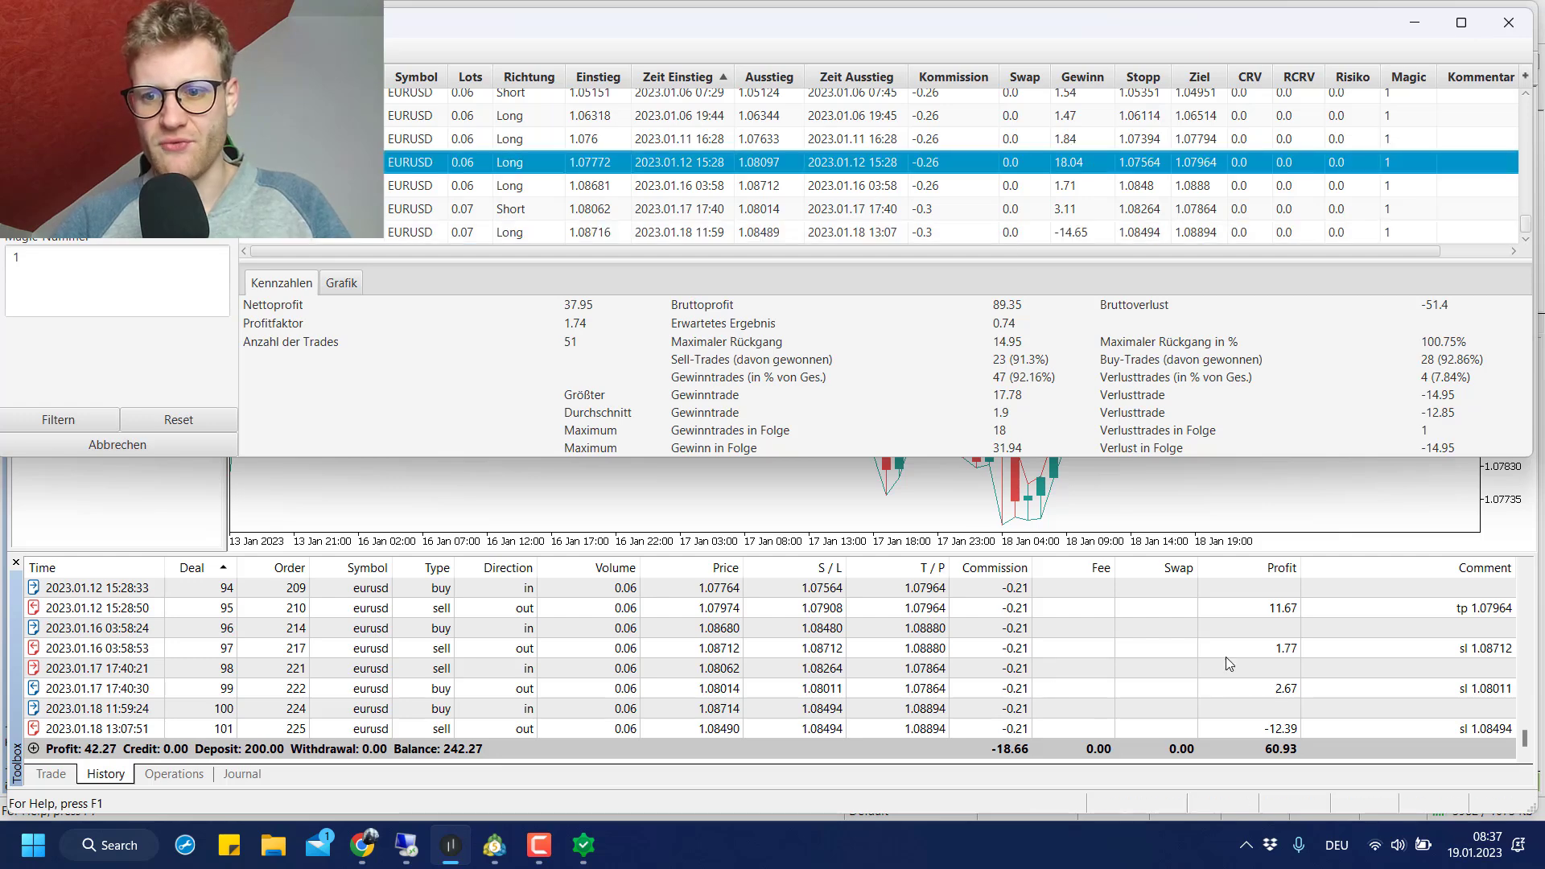
{"action": "left_click", "coordinate": [1205, 615]}
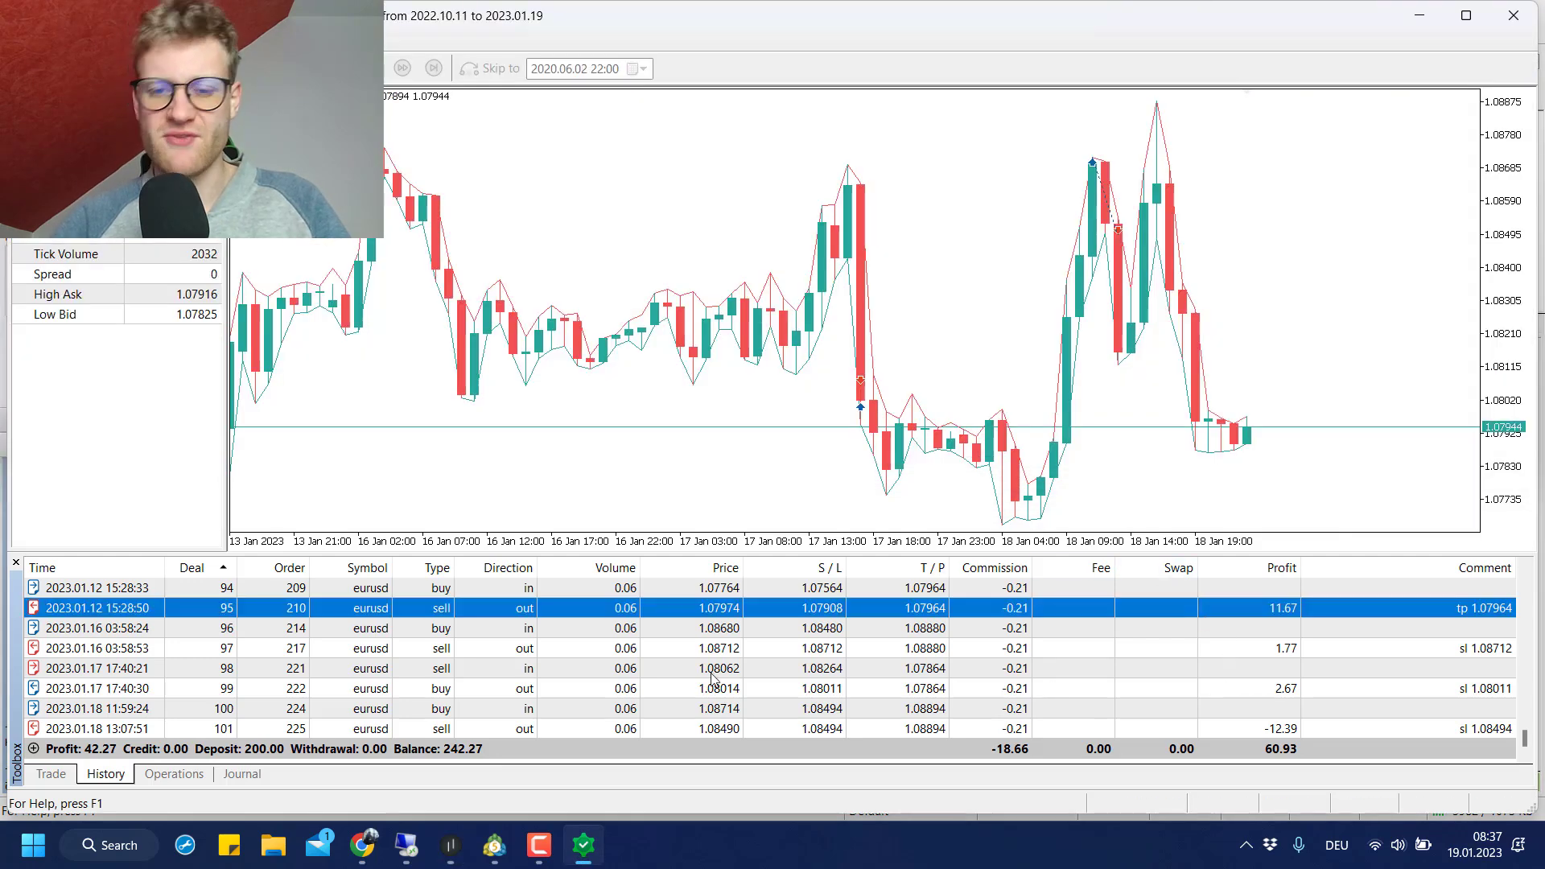
- Arrange TradeBuddy's profit curve above the backtest balance graph for comparison, shortening its window and closing the filter panel
{"action": "left_click", "coordinate": [538, 845]}
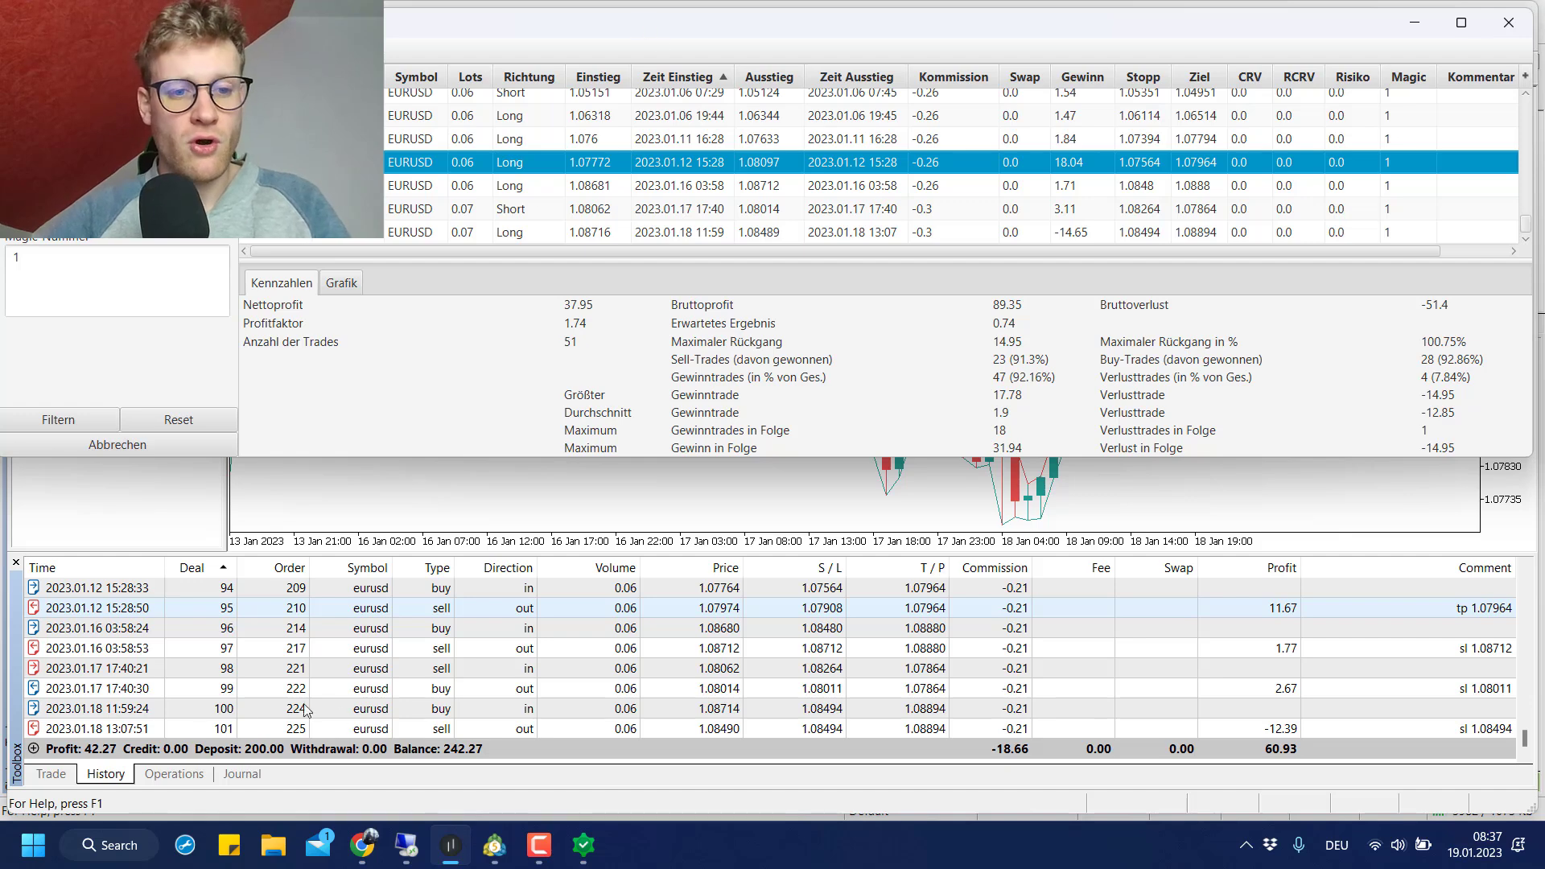
{"action": "left_click", "coordinate": [341, 283]}
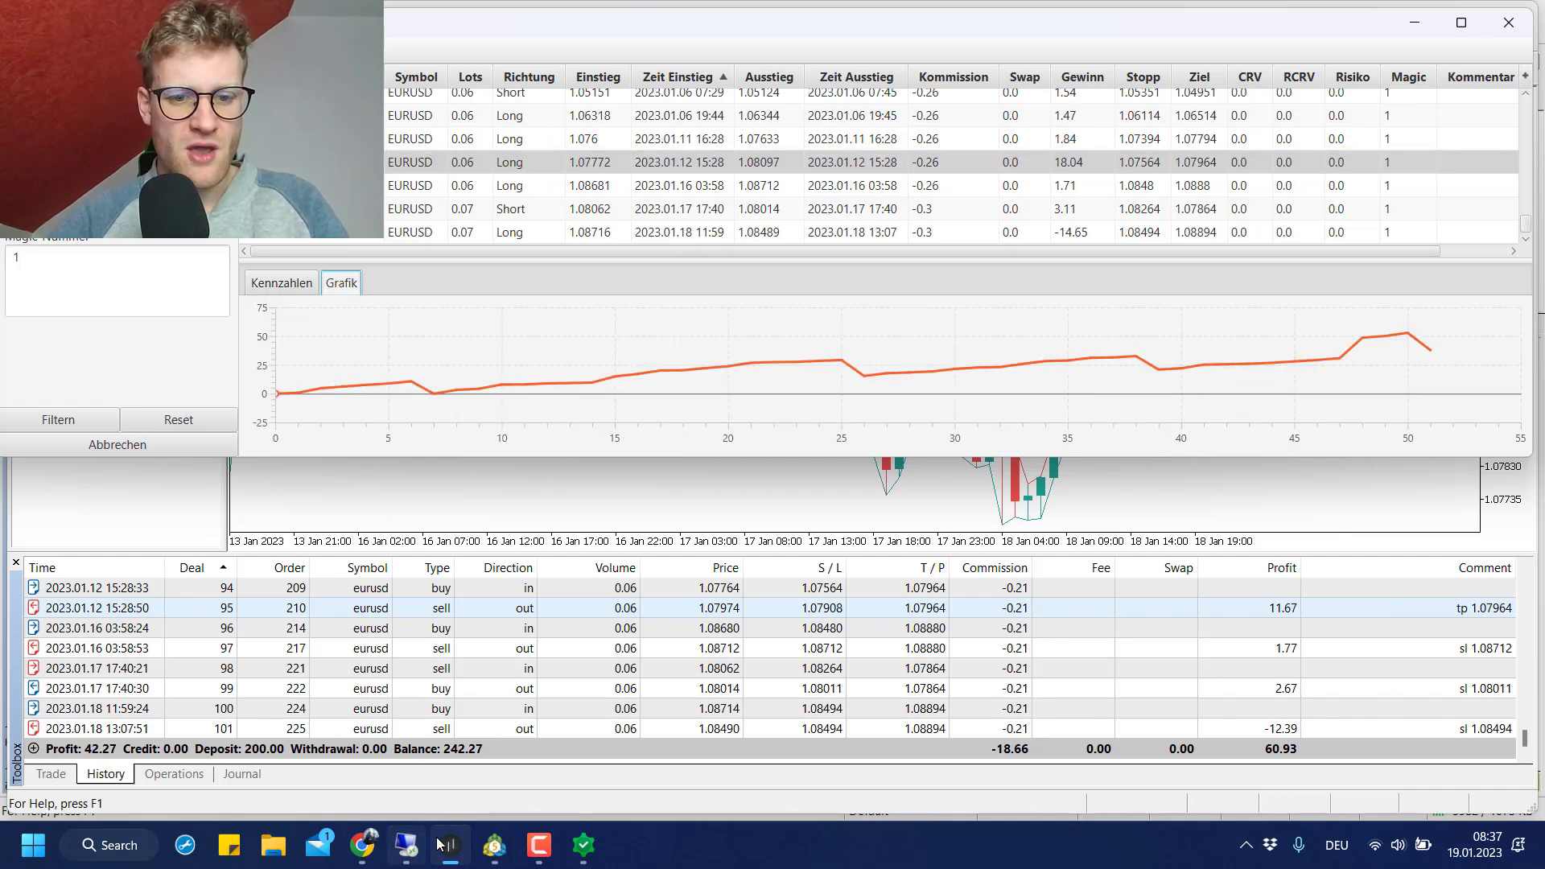
{"action": "left_click", "coordinate": [494, 844]}
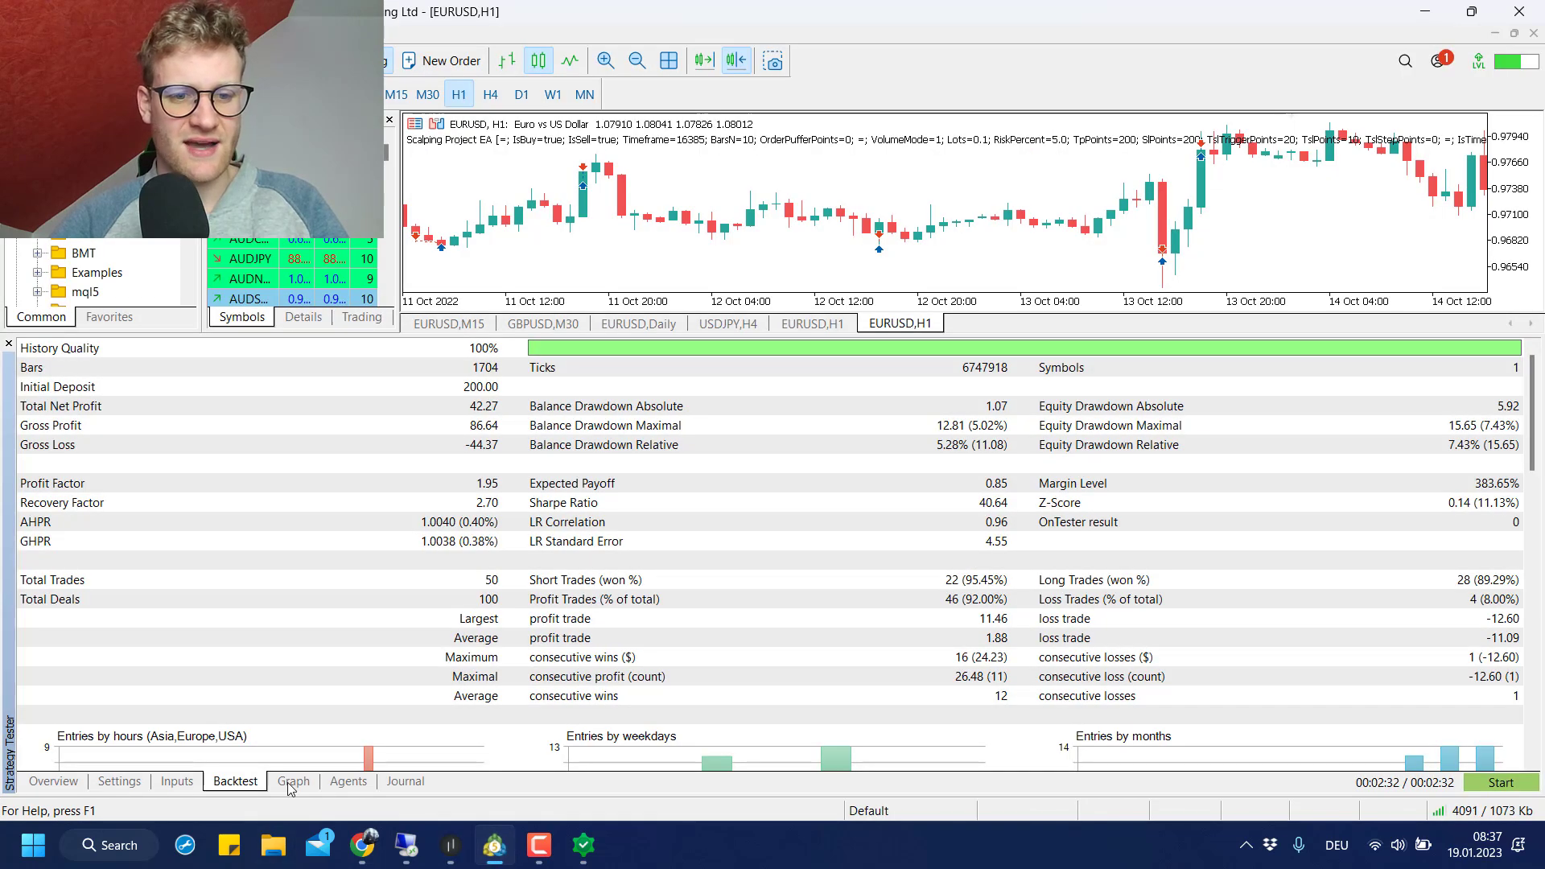
{"action": "left_click", "coordinate": [294, 781]}
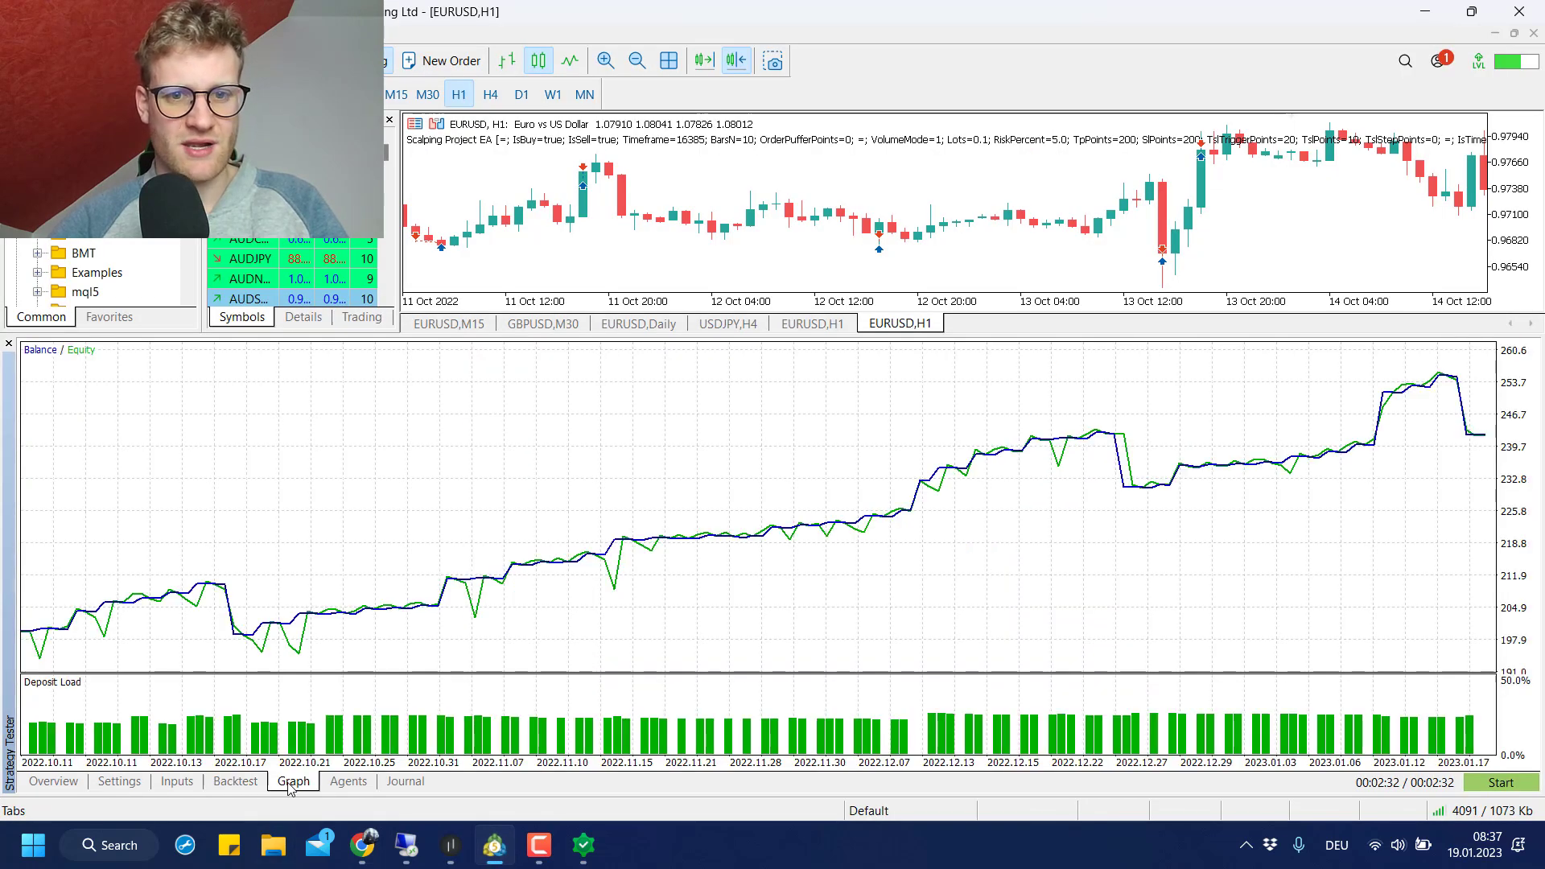
{"action": "left_click", "coordinate": [451, 856]}
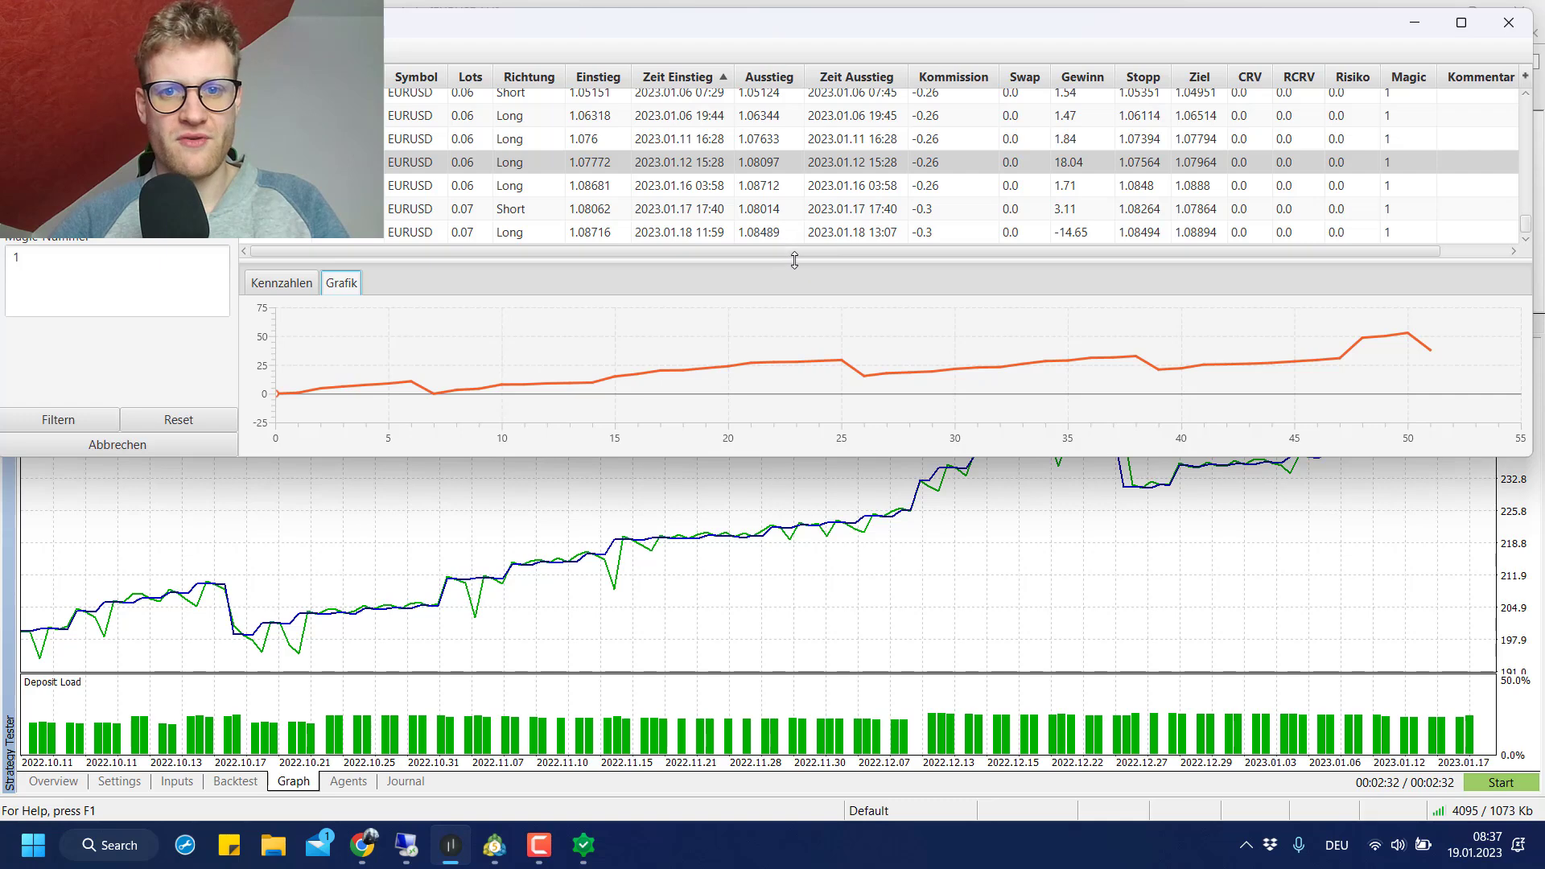
{"action": "left_click_drag", "start_coordinate": [798, 59], "coordinate": [827, 374]}
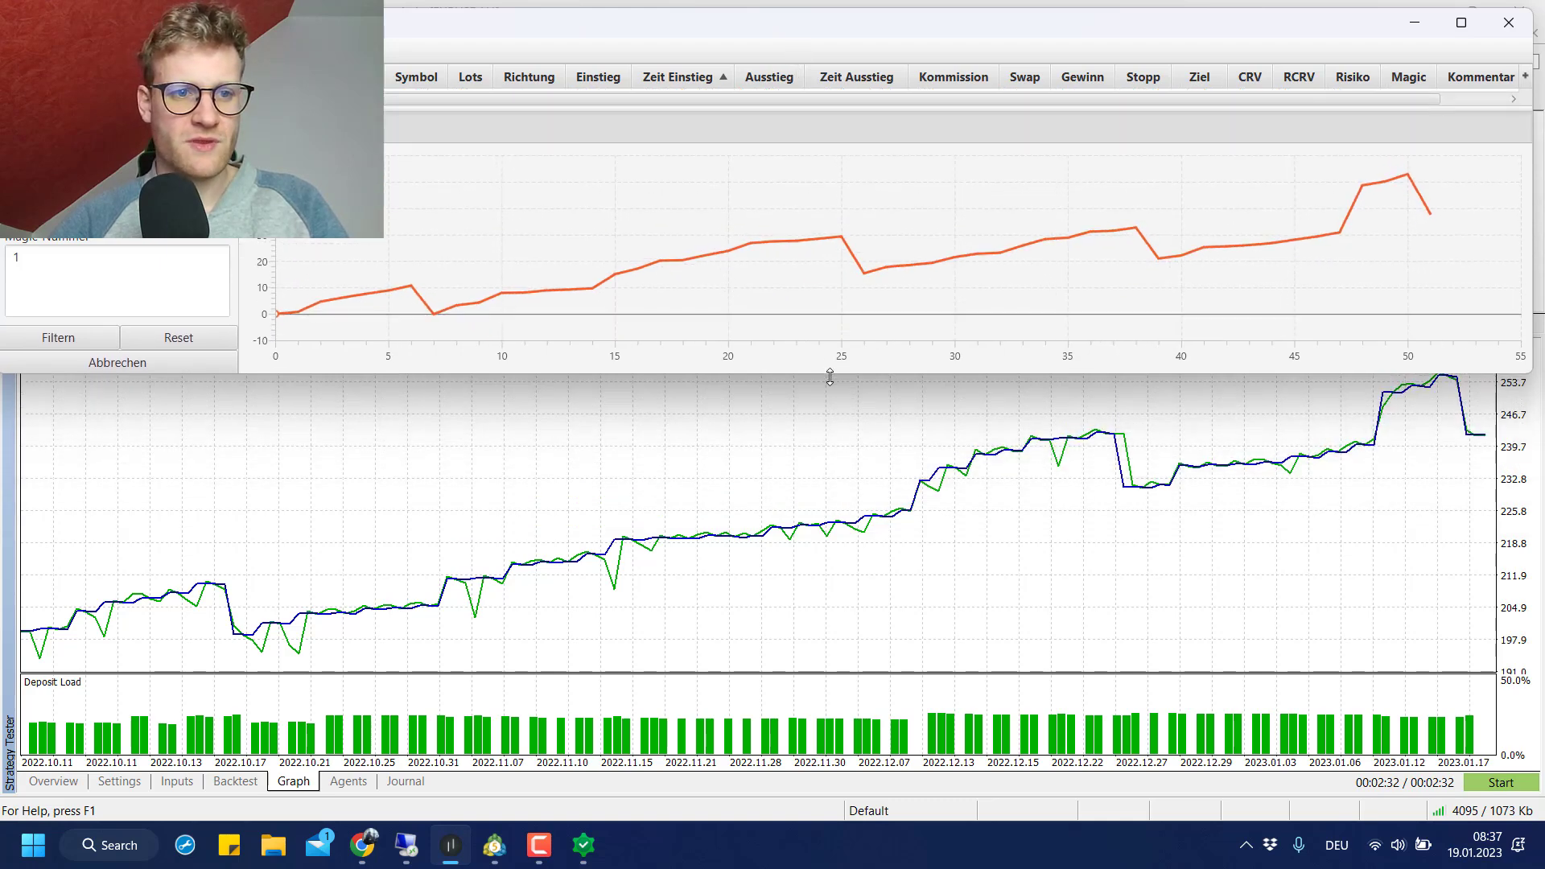
{"action": "left_click", "coordinate": [207, 362]}
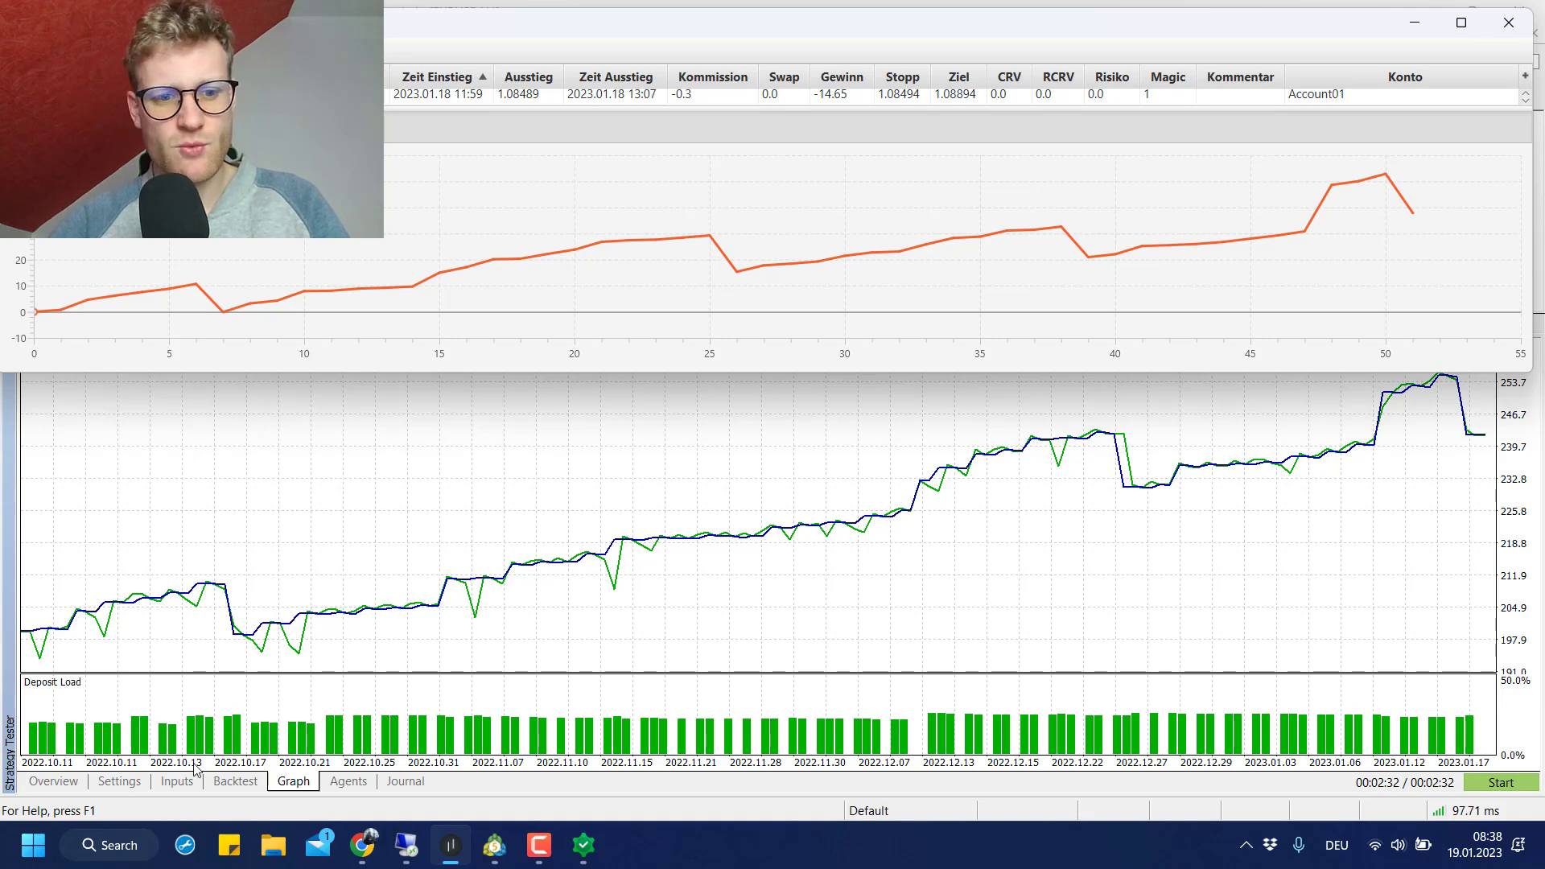
- Compare the backtest report and deal history with TradeBuddy's key figures for the live trades
{"action": "left_click", "coordinate": [239, 785]}
{"action": "left_click", "coordinate": [239, 785]}
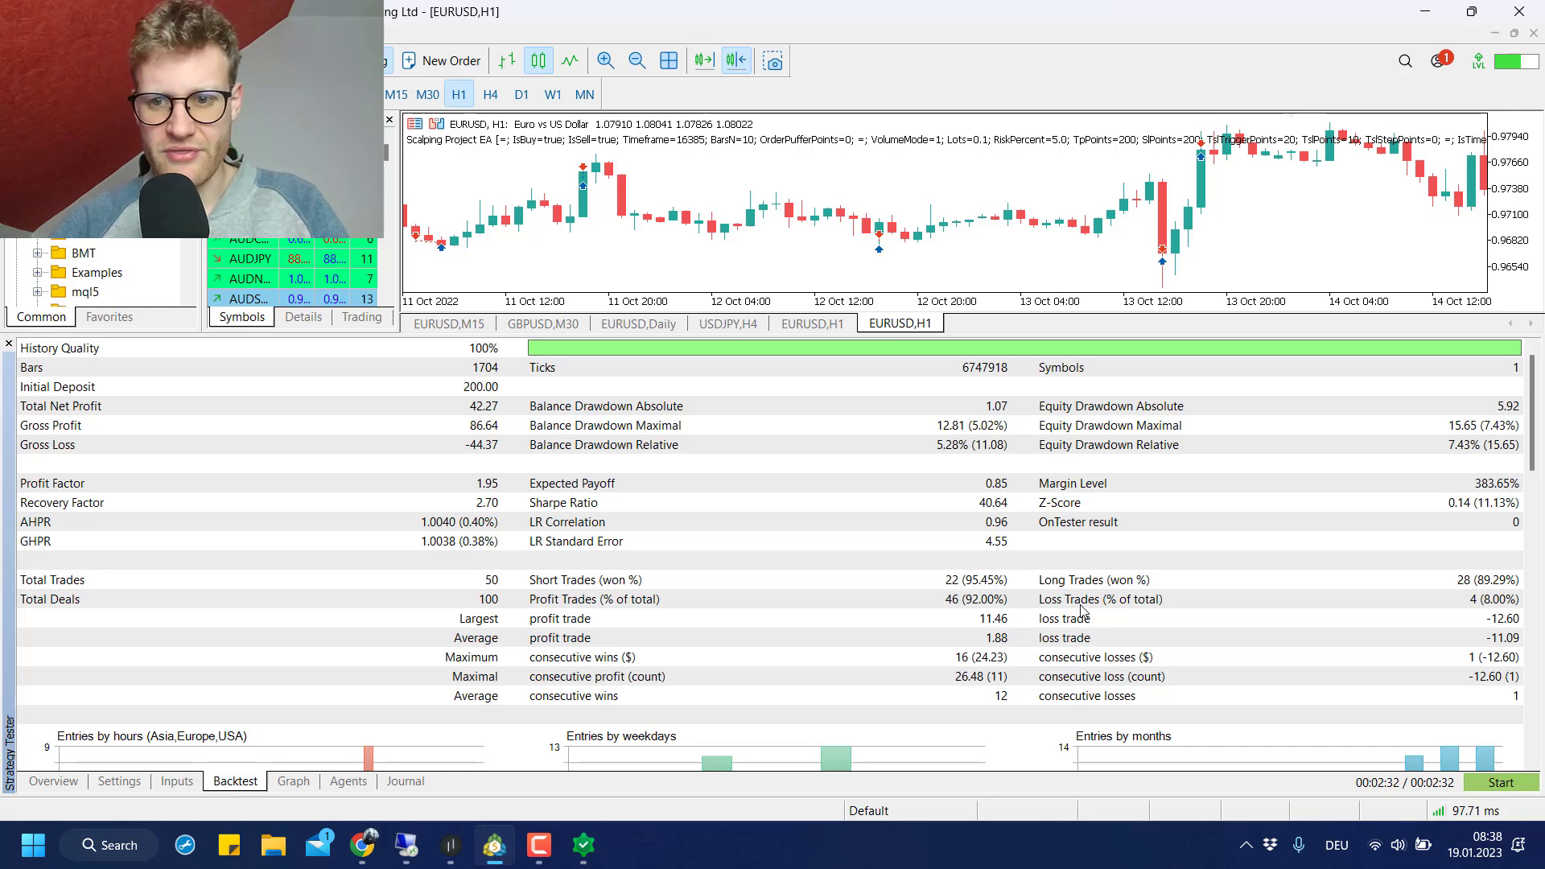
{"action": "left_click", "coordinate": [583, 844]}
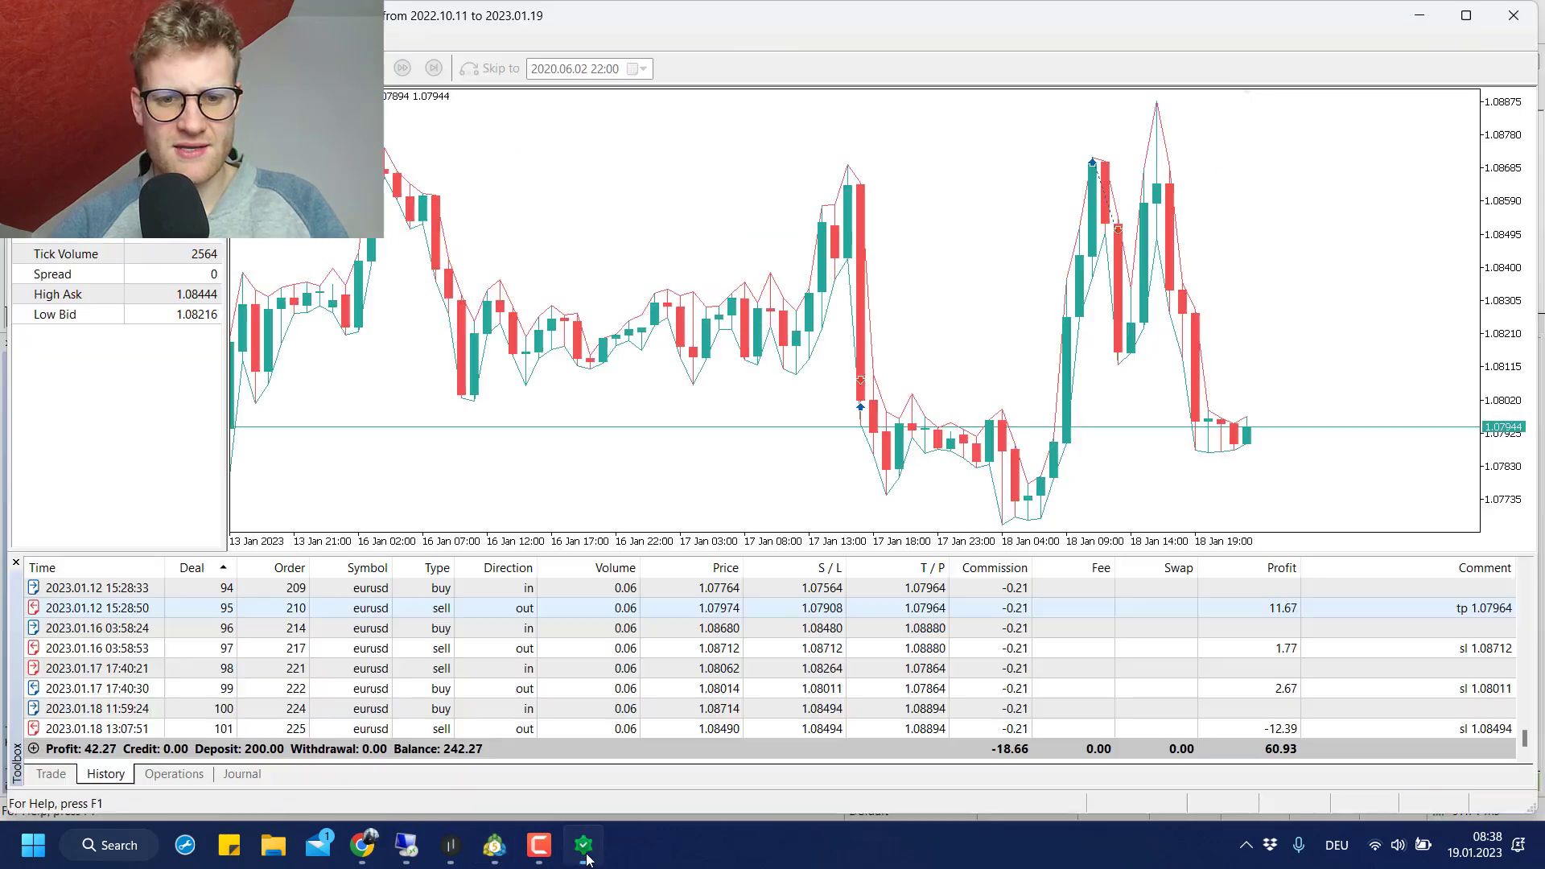
{"action": "left_click", "coordinate": [463, 857]}
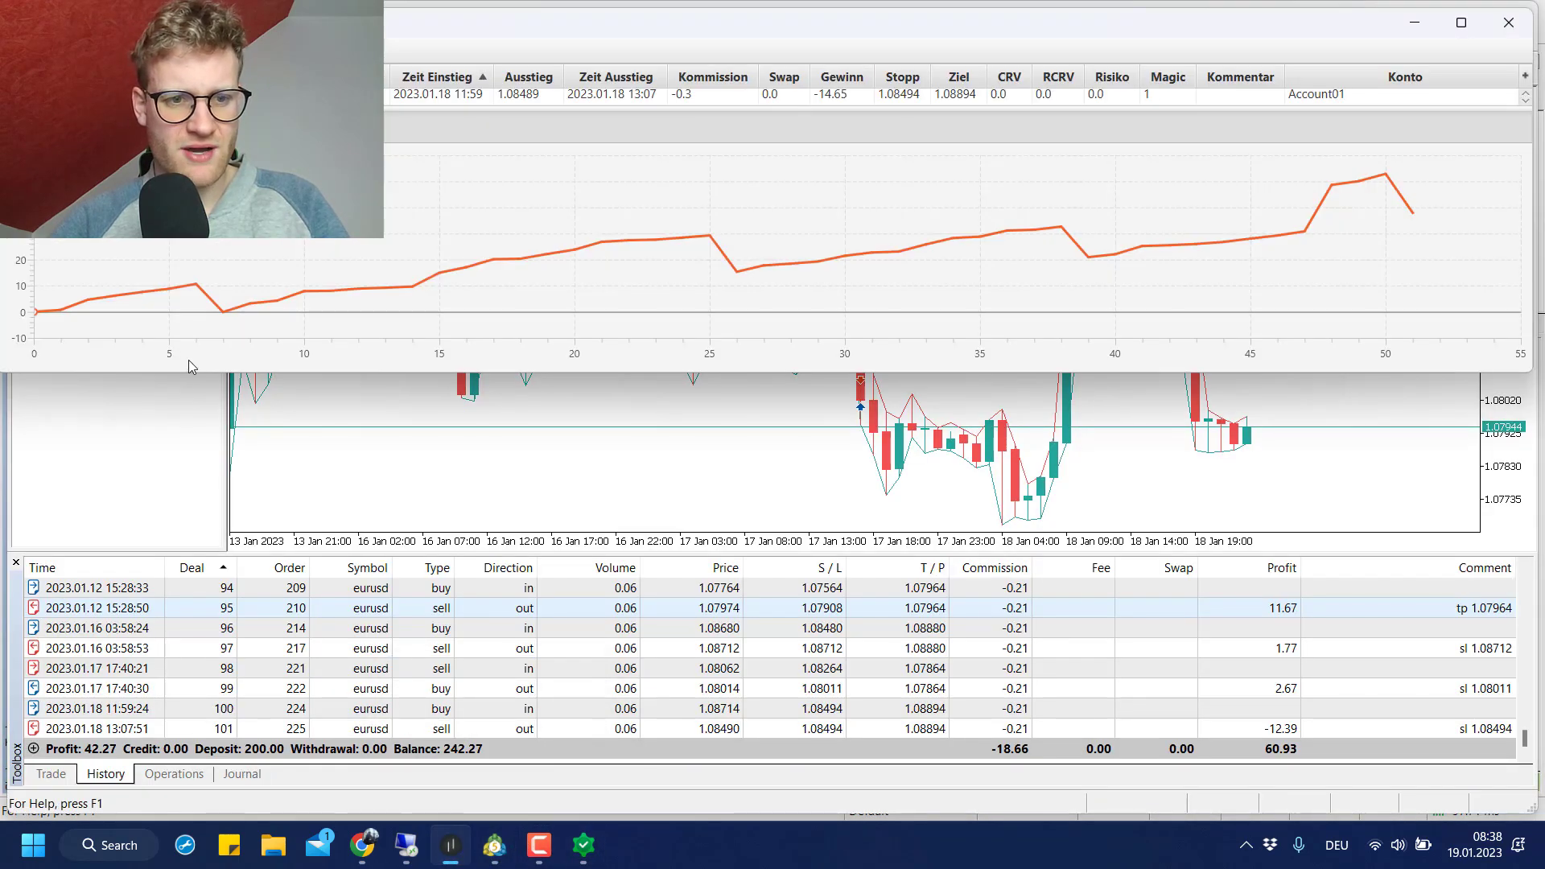
{"action": "left_click", "coordinate": [53, 133]}
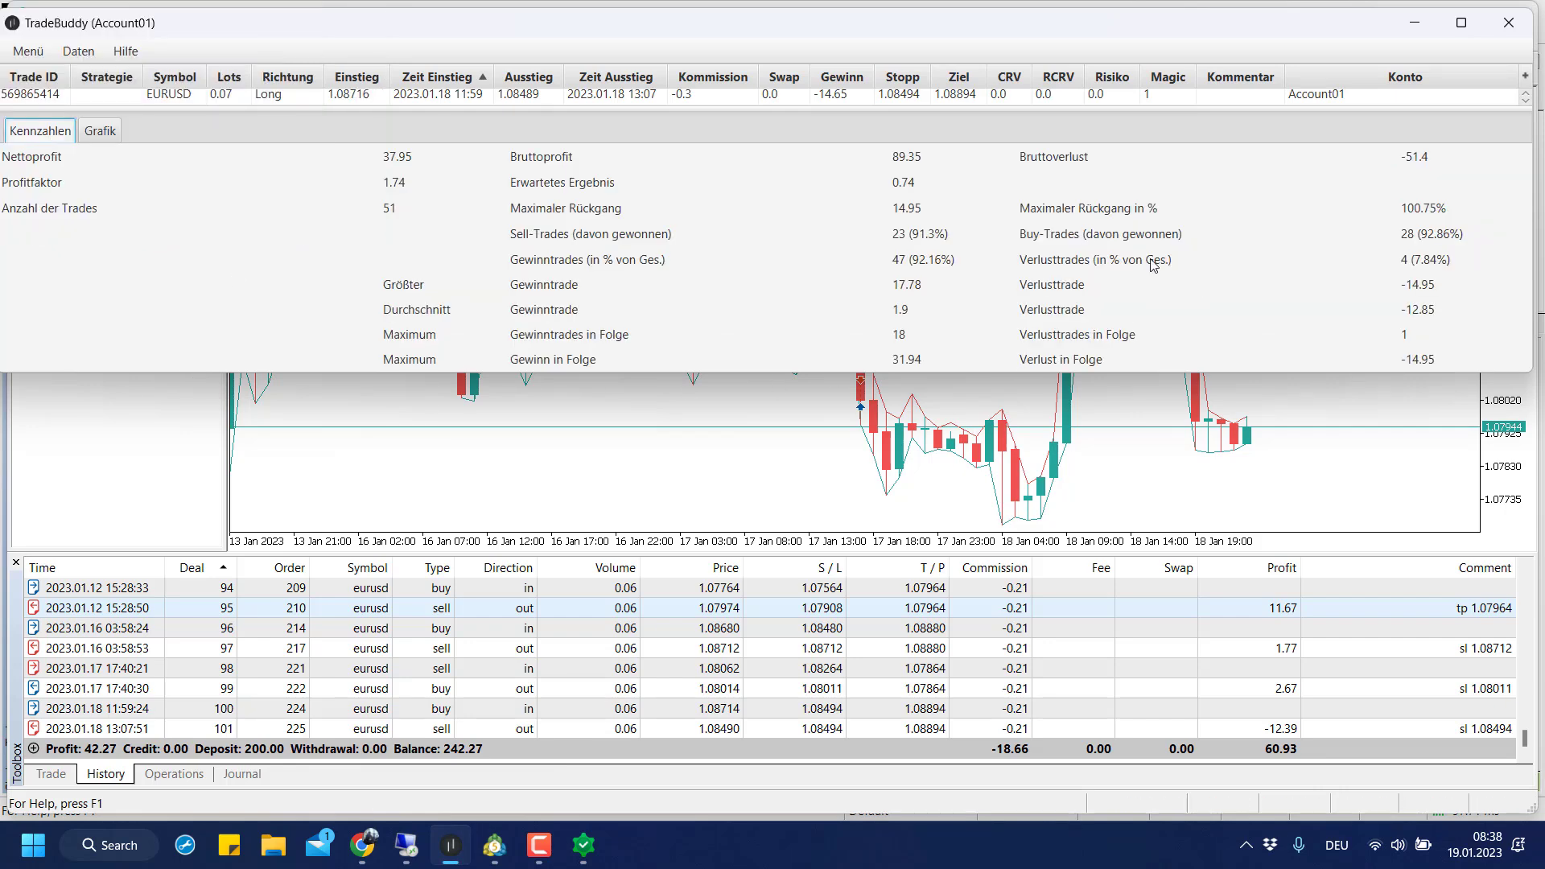
{"action": "left_click", "coordinate": [491, 848]}
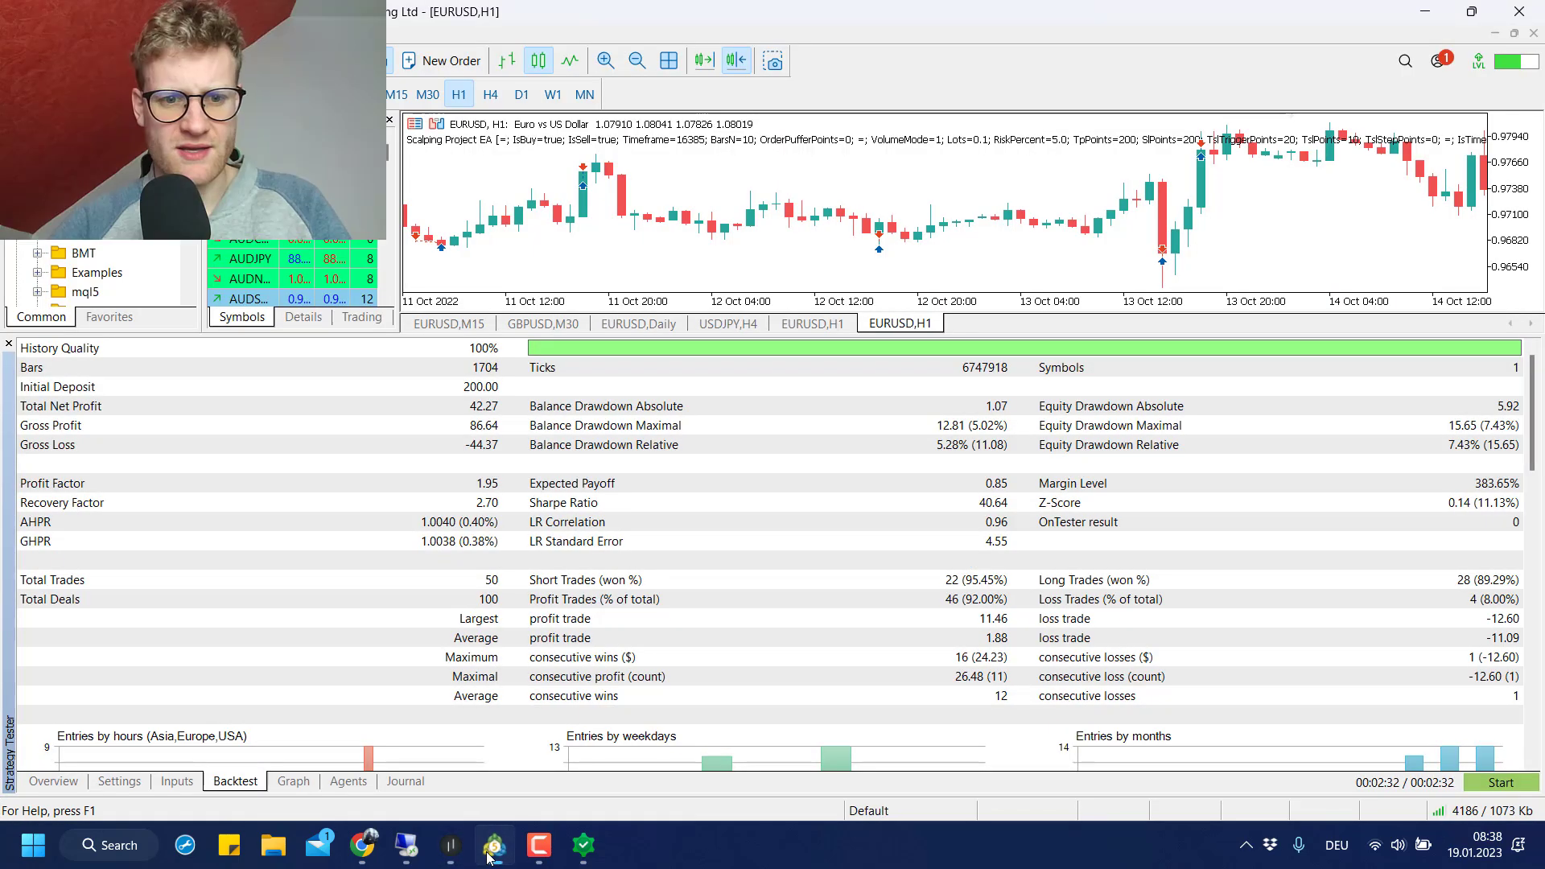
- Review the backtest balance graph and set the Strategy Tester symbol to USDJPY
{"action": "left_click", "coordinate": [293, 782]}
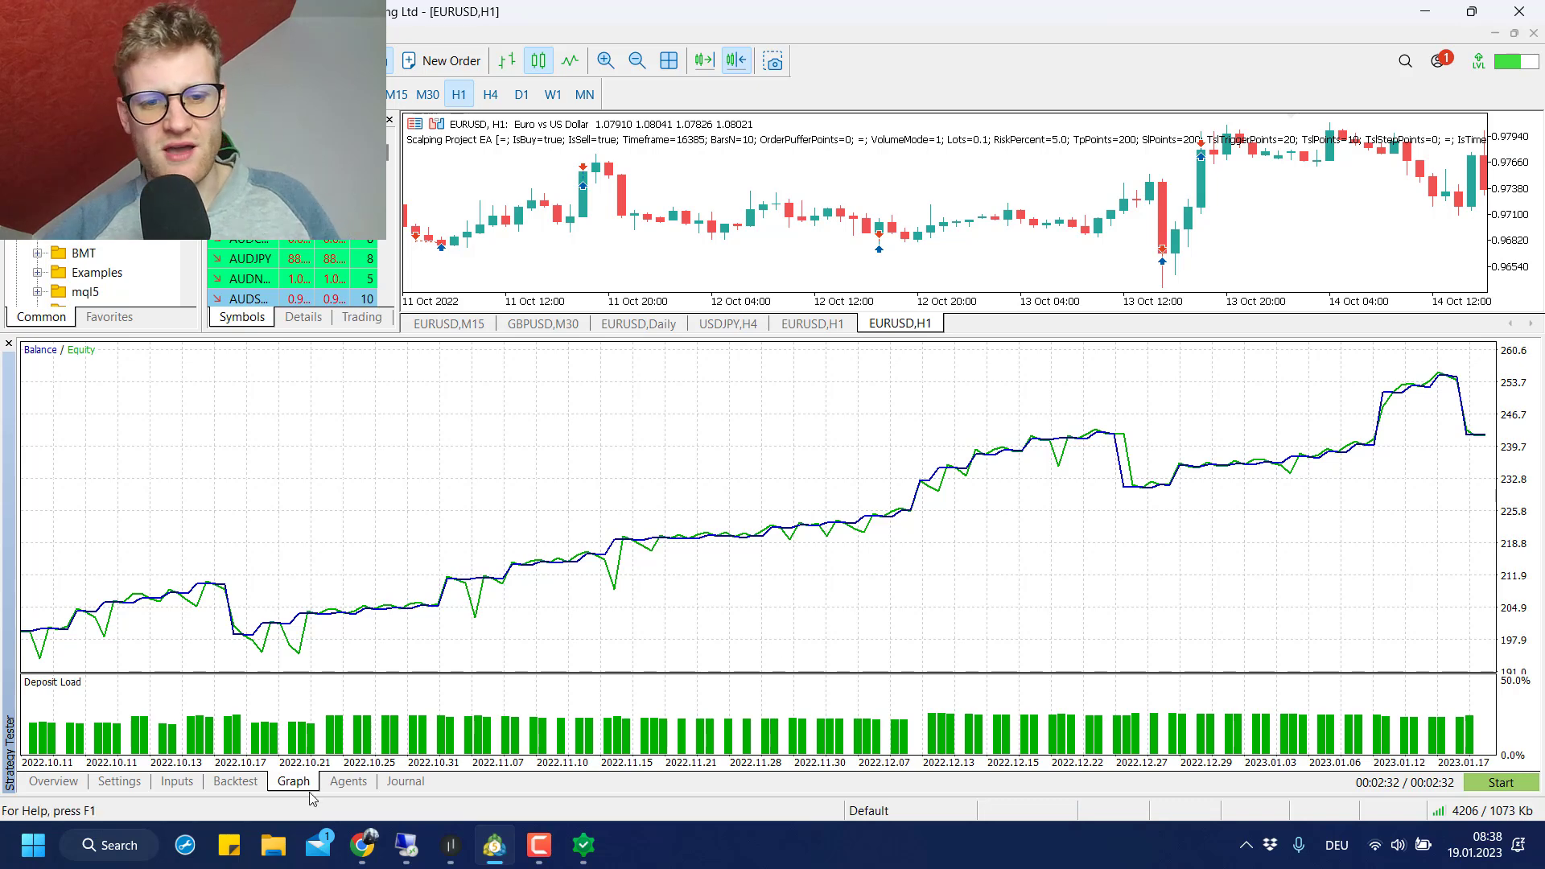
{"action": "left_click", "coordinate": [124, 782]}
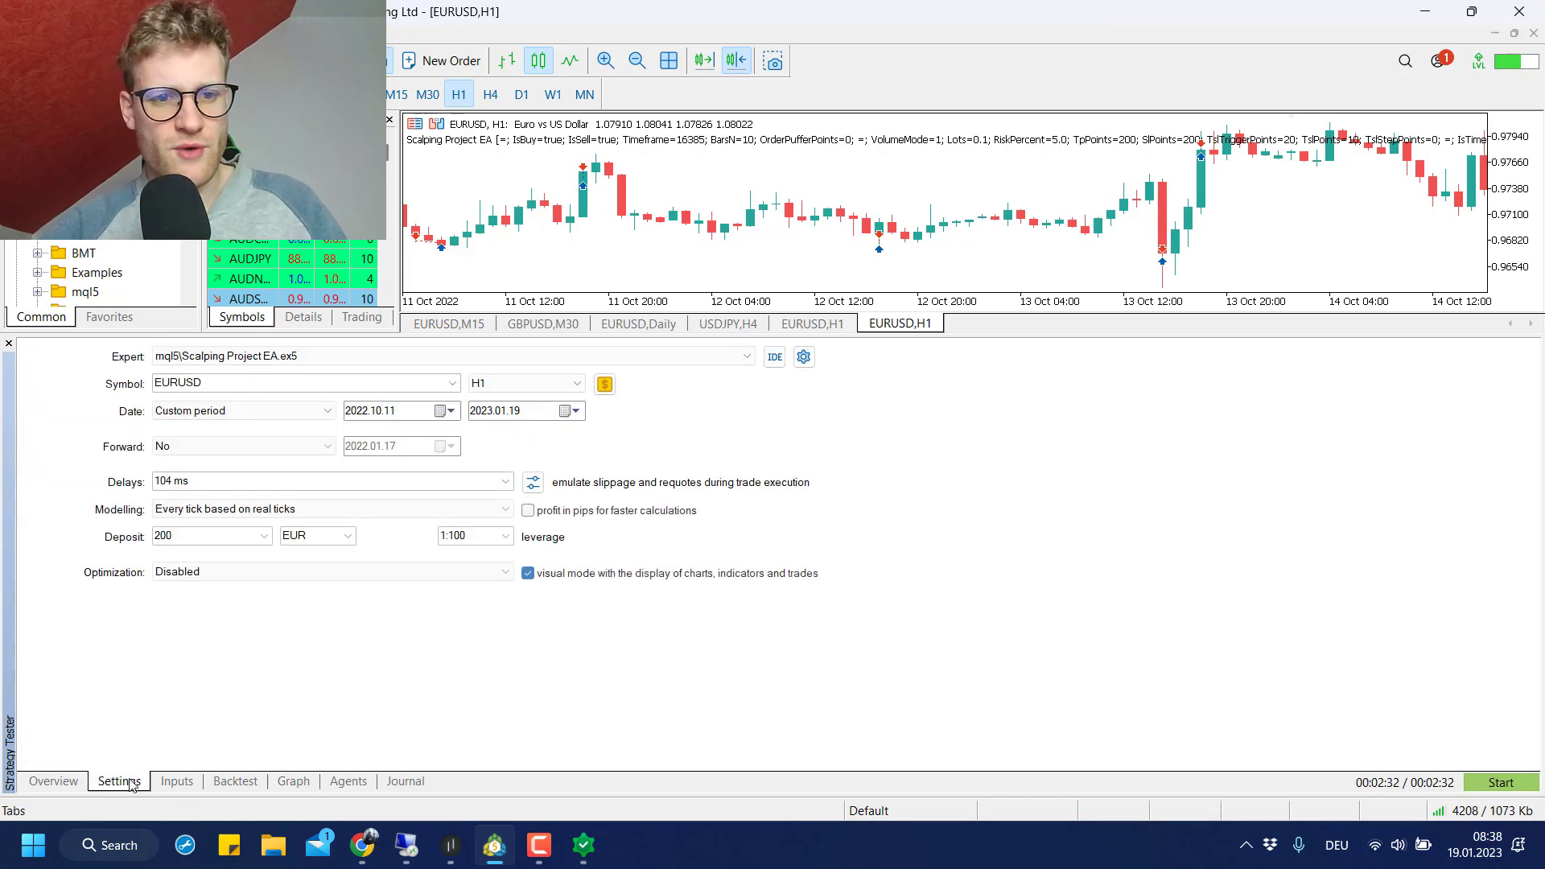
{"action": "left_click", "coordinate": [224, 382]}
{"action": "type", "text": "usdjPY"}
{"action": "key", "text": "Return"}
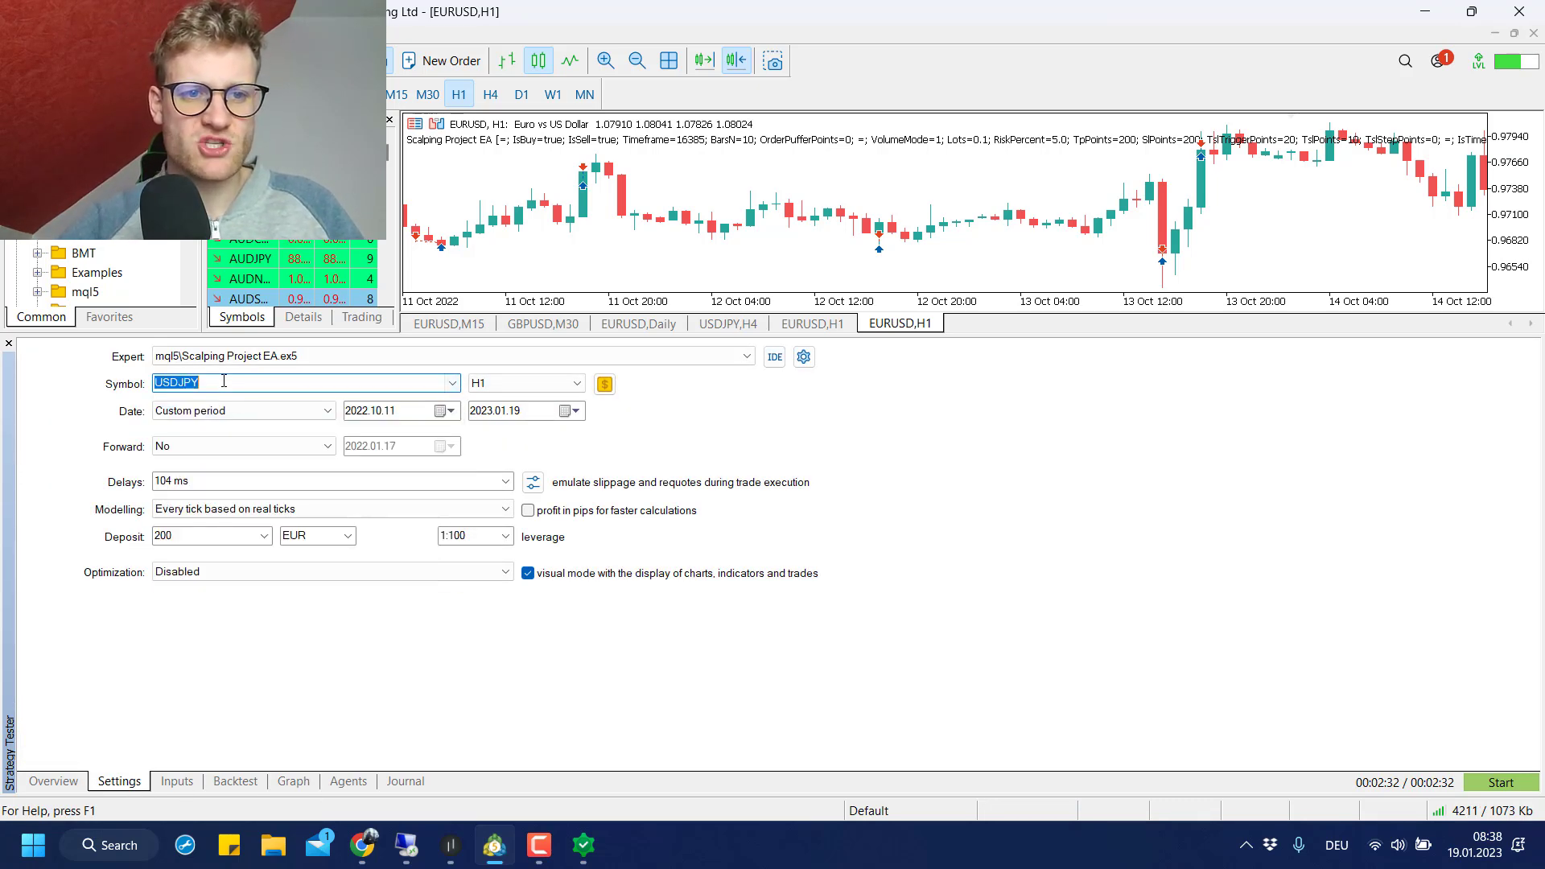
- Set the EA's TSL Trigger Points to 40 and start the USDJPY visual backtest
{"action": "left_click", "coordinate": [177, 781]}
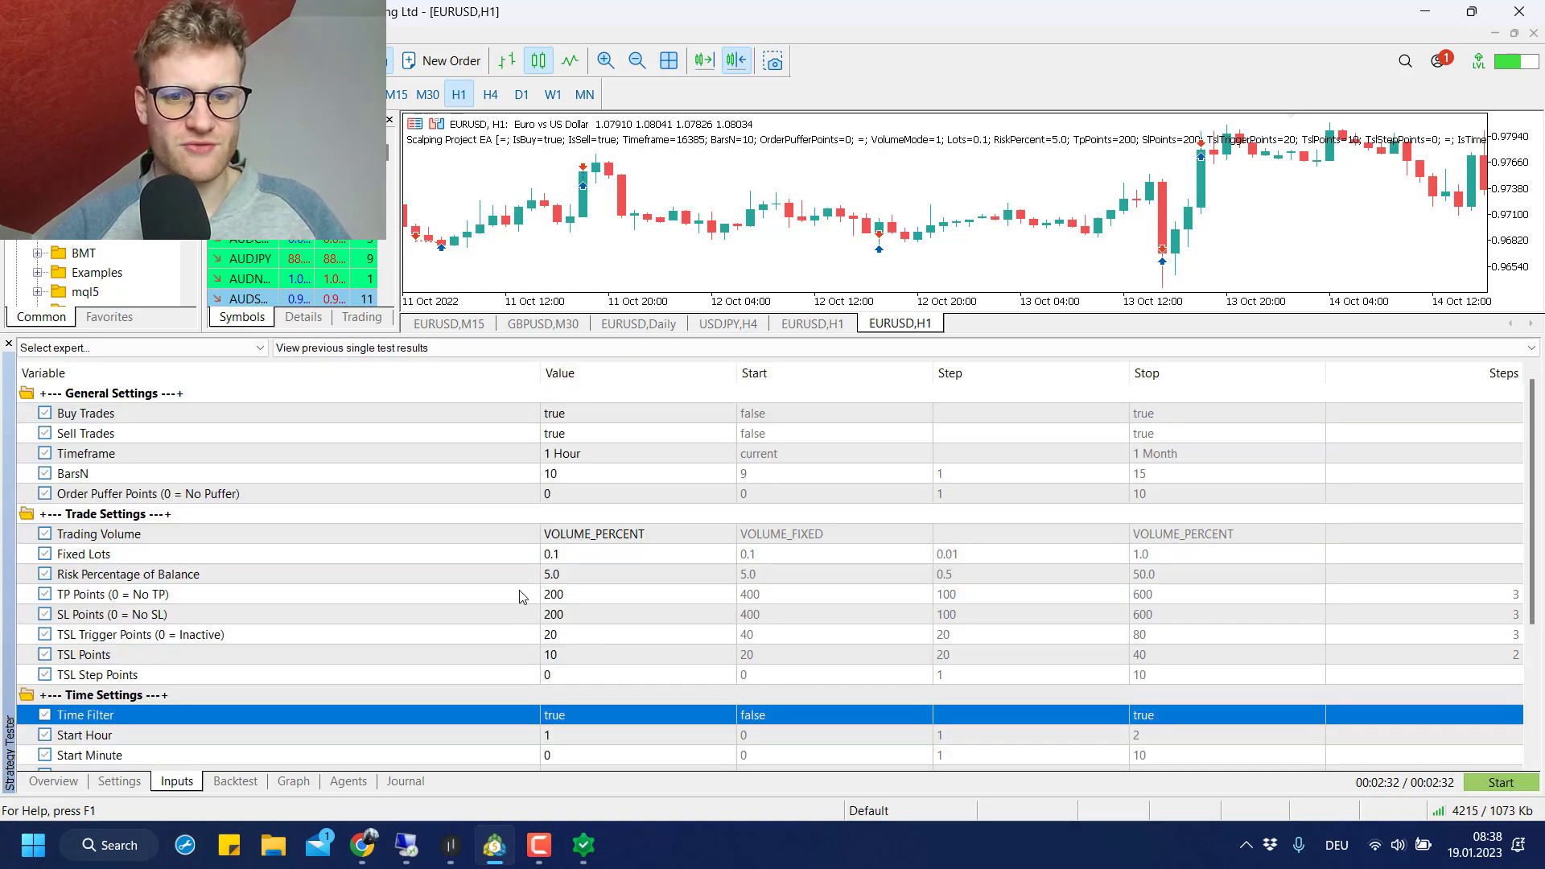
{"action": "double_click", "coordinate": [584, 636]}
{"action": "type", "text": "50"}
{"action": "key", "text": "BackSpace"}
{"action": "key", "text": "BackSpace"}
{"action": "type", "text": "40"}
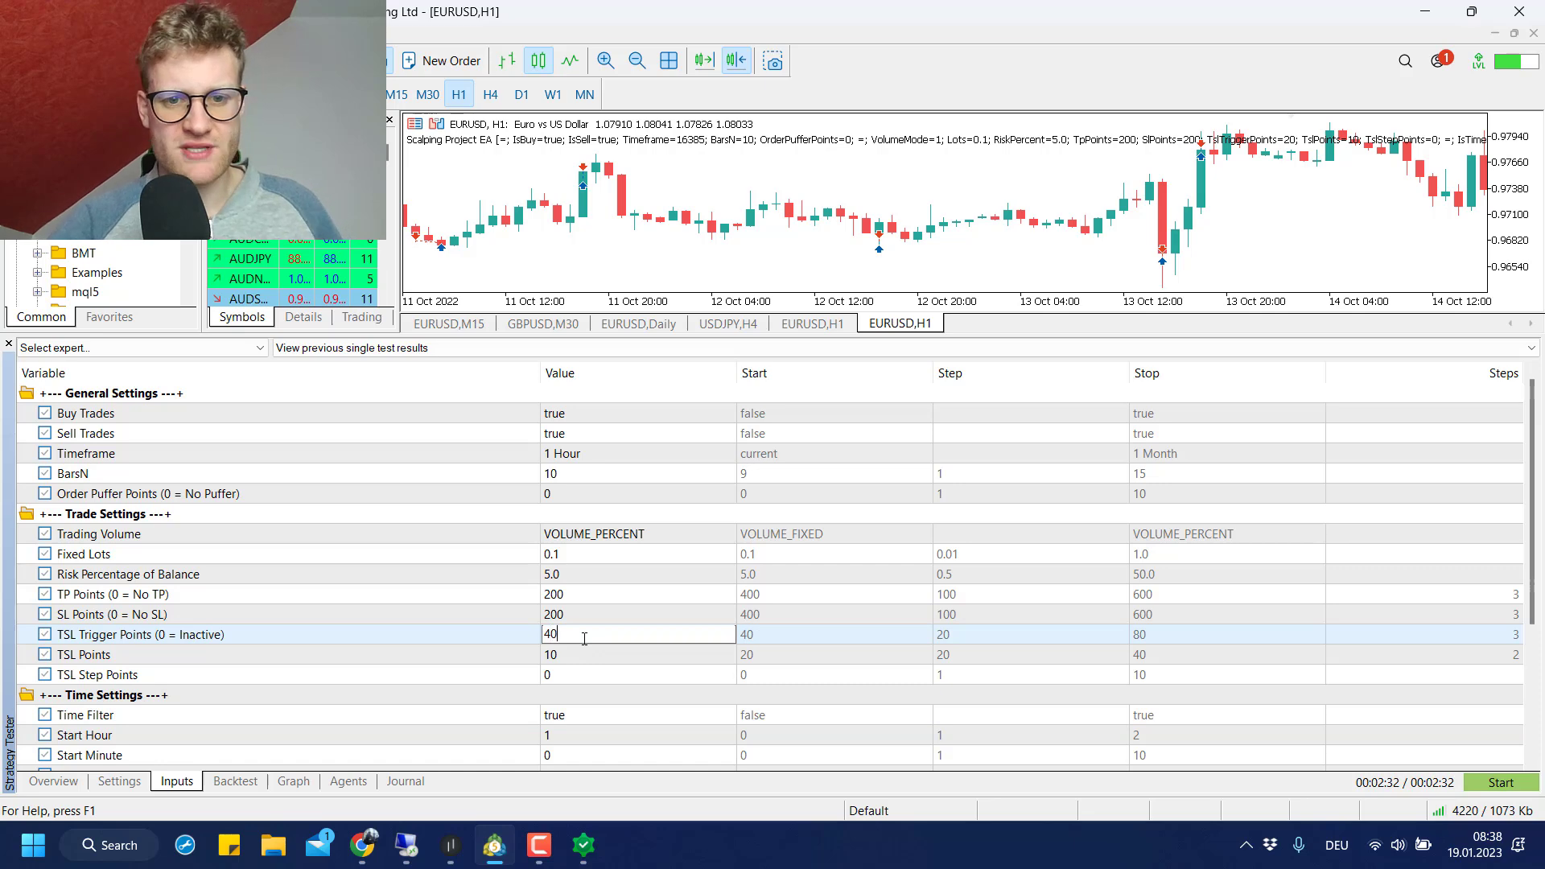
{"action": "left_click", "coordinate": [1481, 781]}
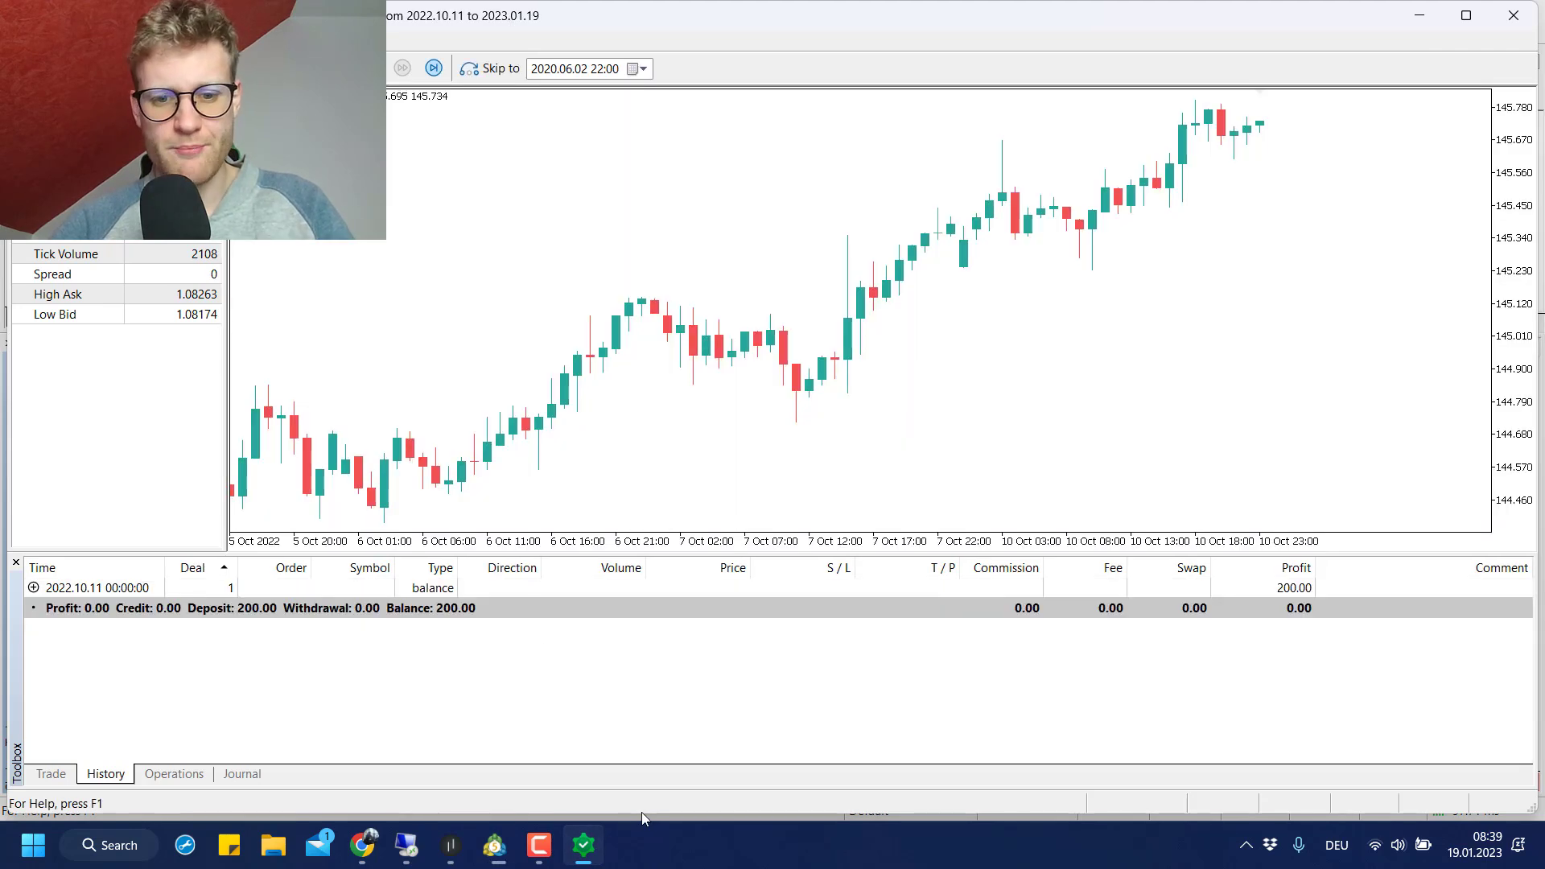
- Shorten the visual tester window to uncover the EA inputs below, and bring up TradeBuddy and minimize it again
{"action": "left_click_drag", "start_coordinate": [642, 814], "coordinate": [579, 529]}
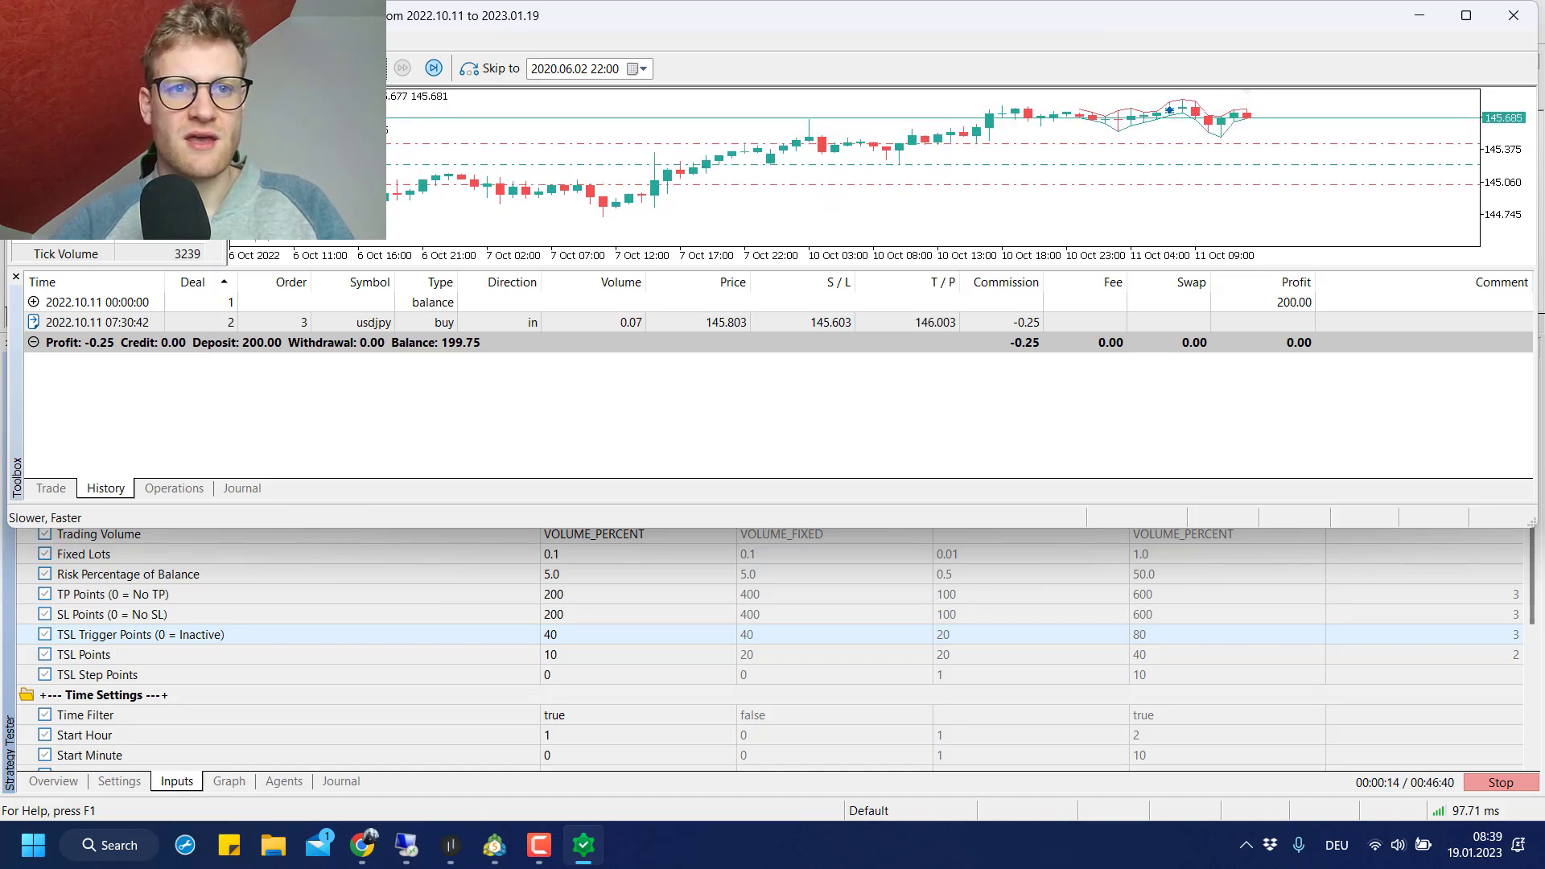
{"action": "left_click", "coordinate": [619, 600]}
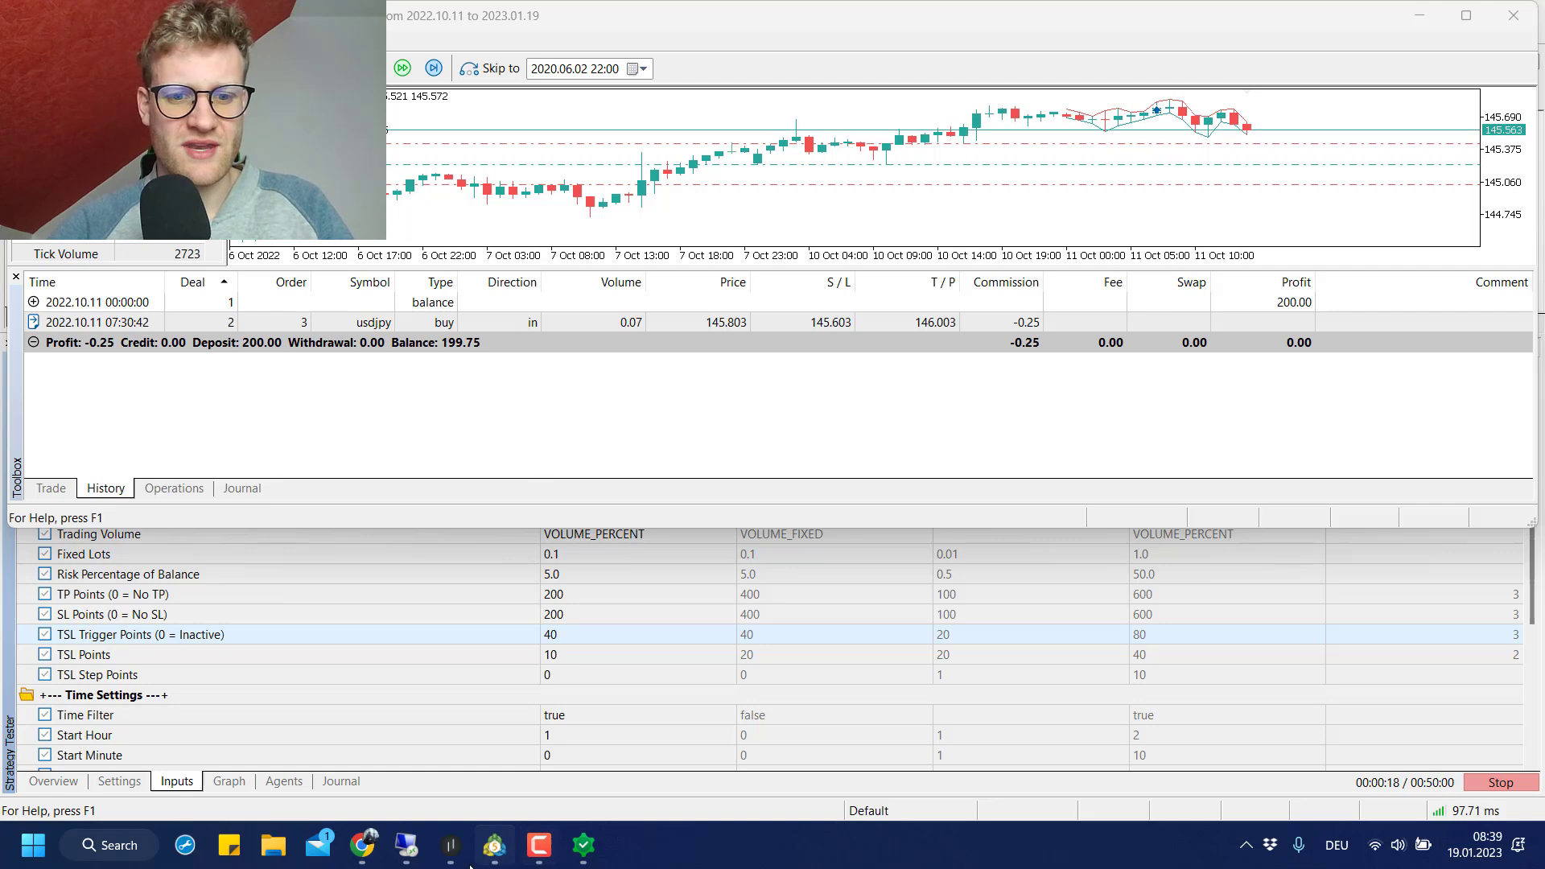
{"action": "mouse_move", "coordinate": [472, 851]}
{"action": "left_click", "coordinate": [484, 712]}
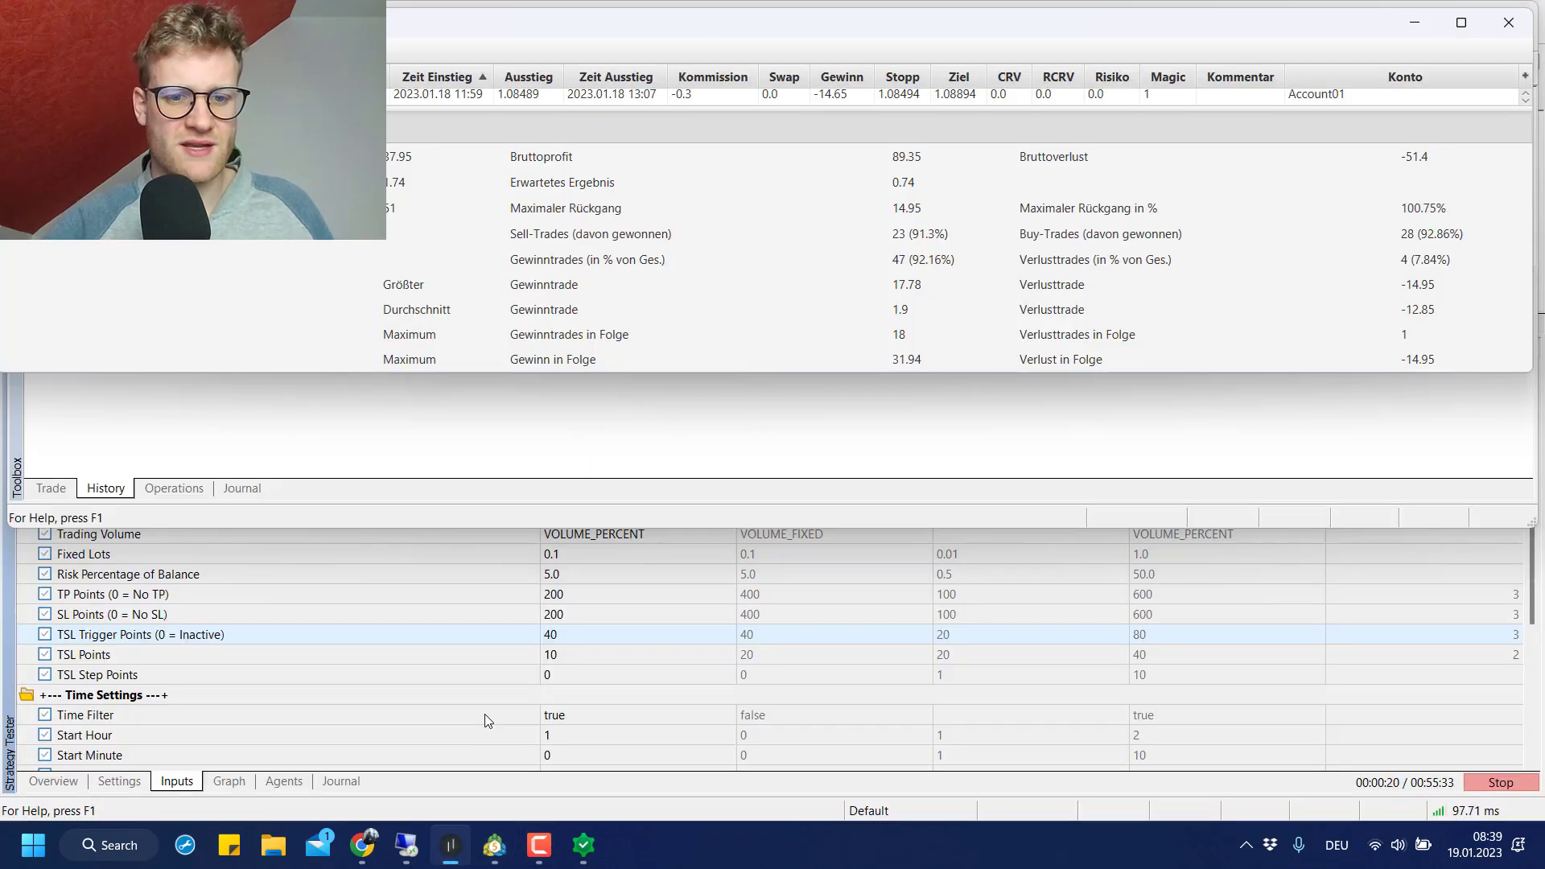
{"action": "mouse_move", "coordinate": [352, 861]}
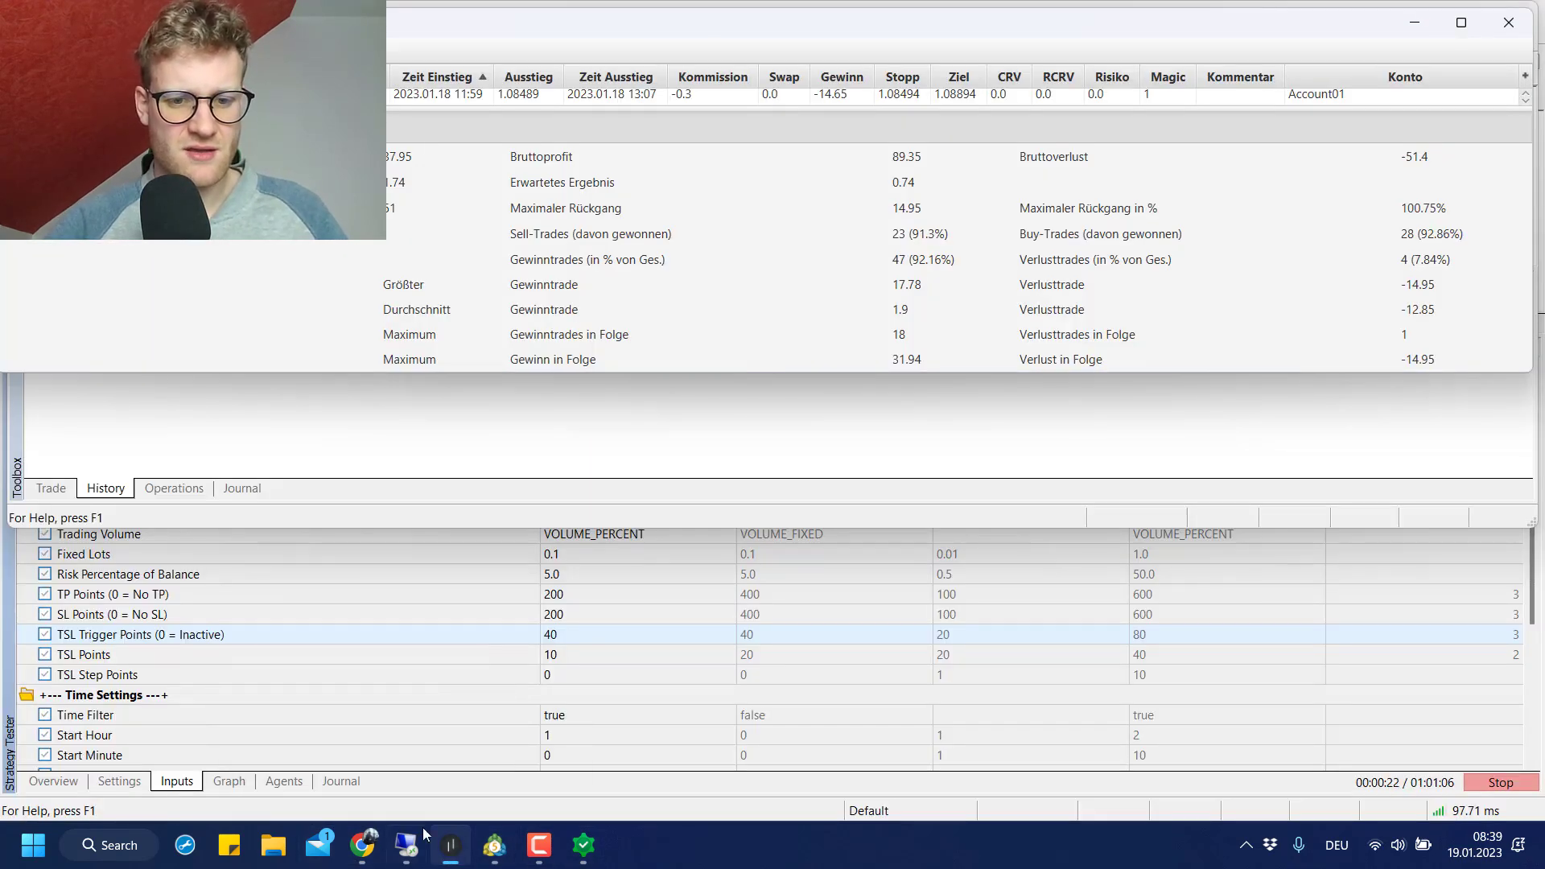
{"action": "left_click", "coordinate": [447, 851]}
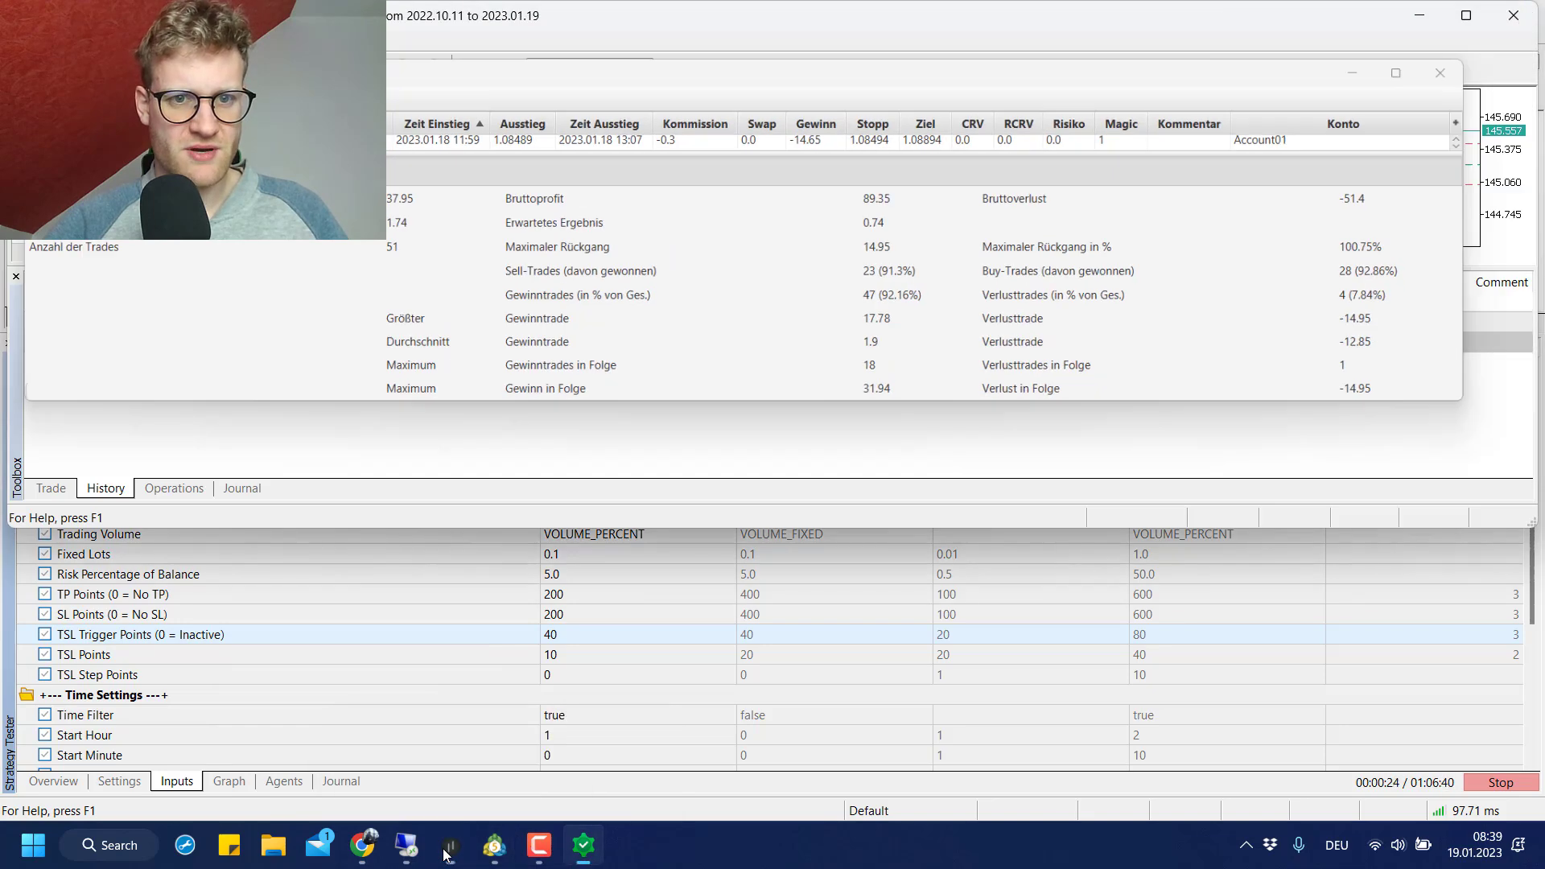
- Bring up TradeBuddy, enlarge its window downward, and filter the live trades to magic number 2
{"action": "left_click", "coordinate": [447, 853]}
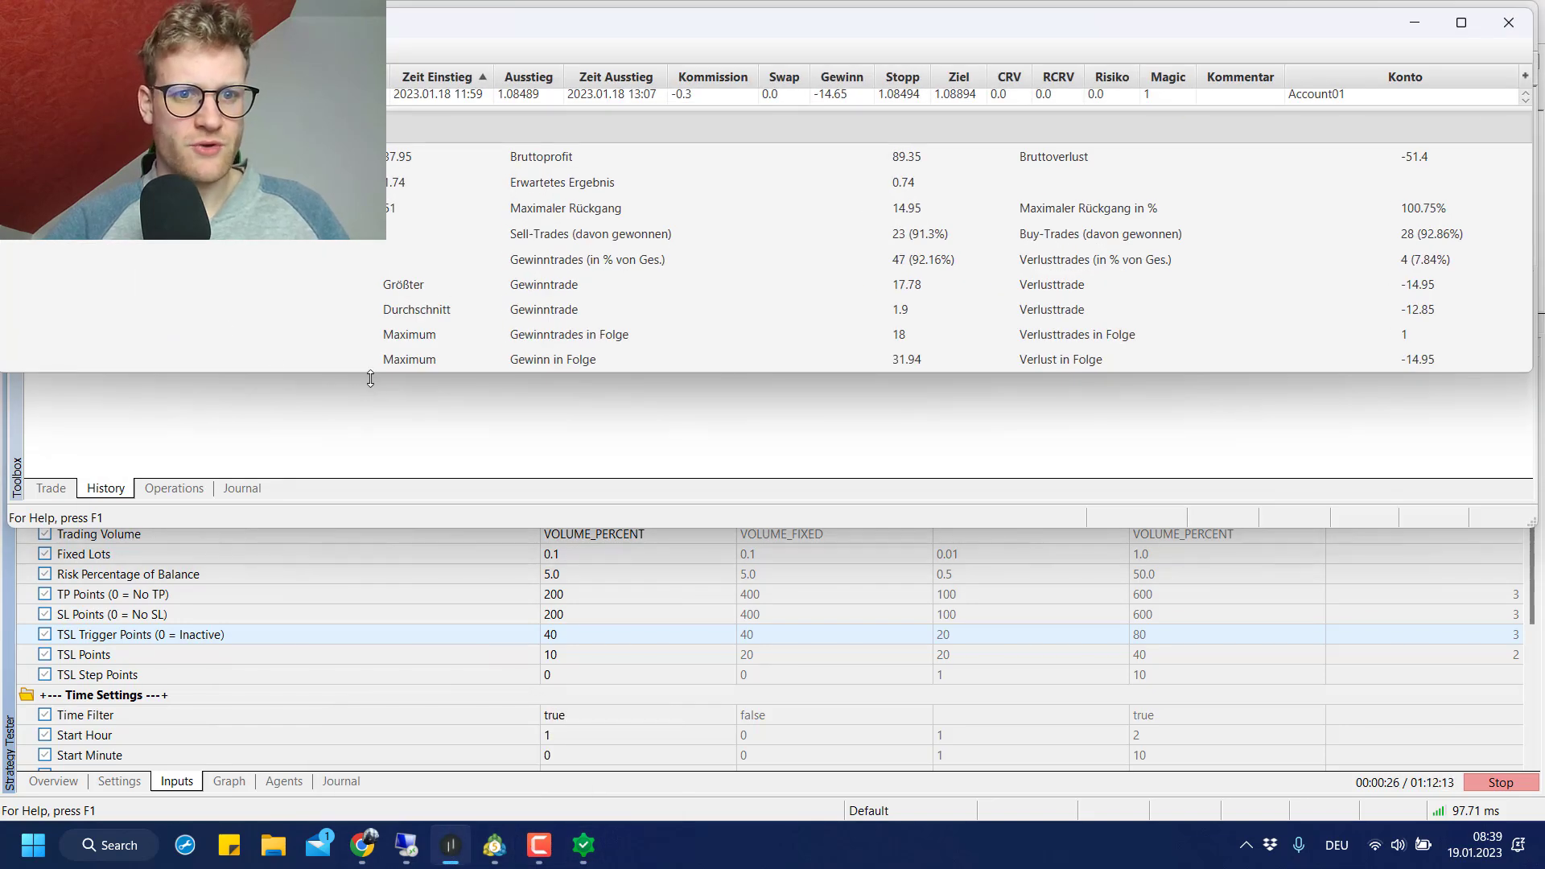
{"action": "left_click_drag", "start_coordinate": [374, 373], "coordinate": [387, 788]}
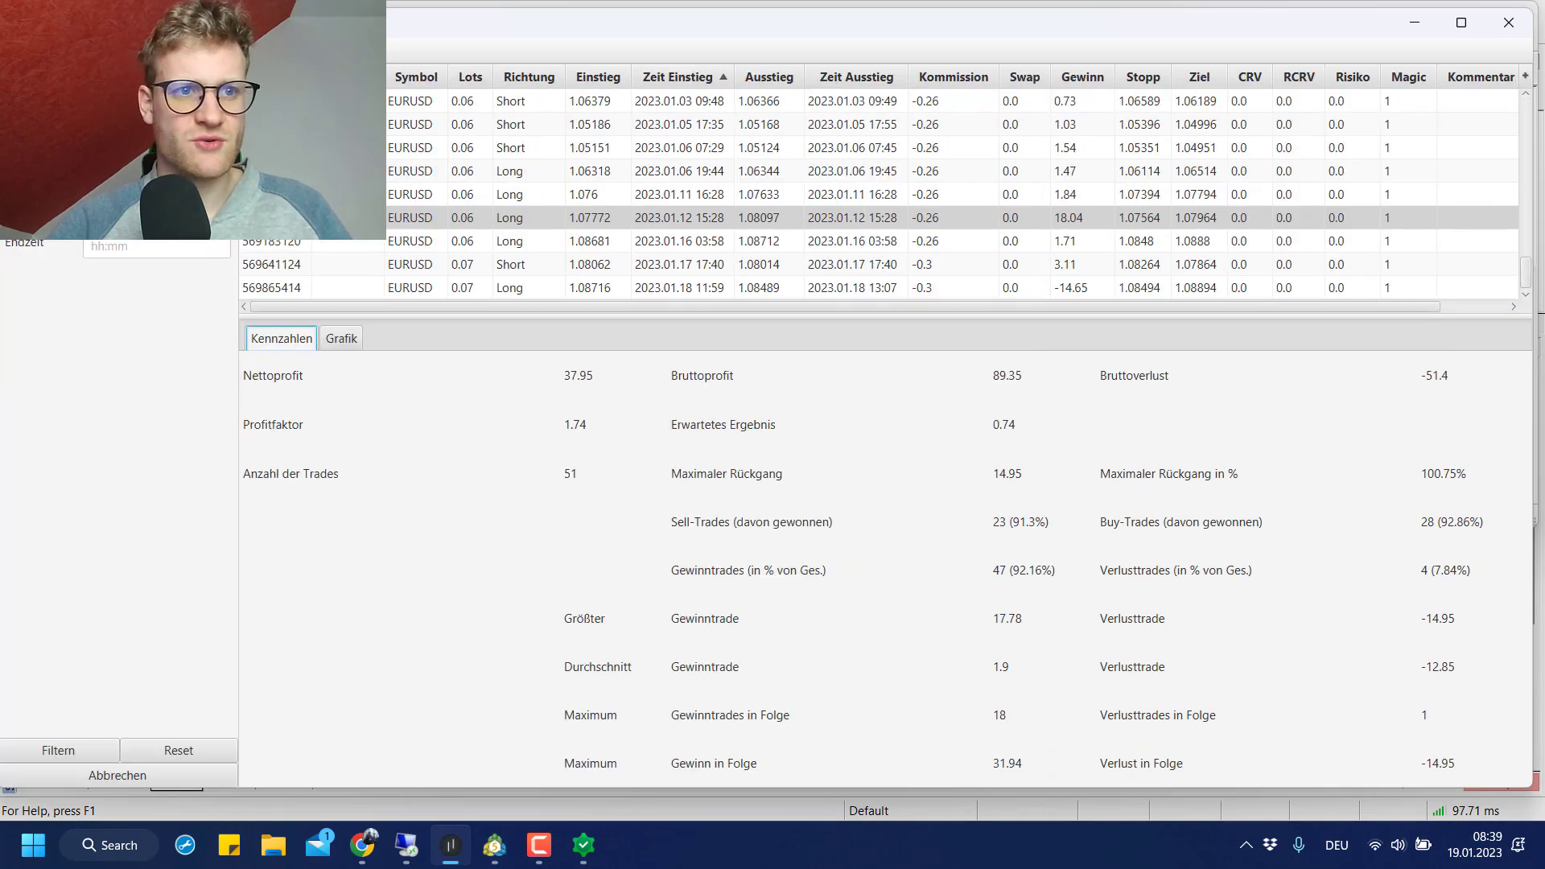
{"action": "scroll", "coordinate": [106, 290], "scroll_direction": "down", "scroll_amount": 3}
{"action": "left_click", "coordinate": [107, 295]}
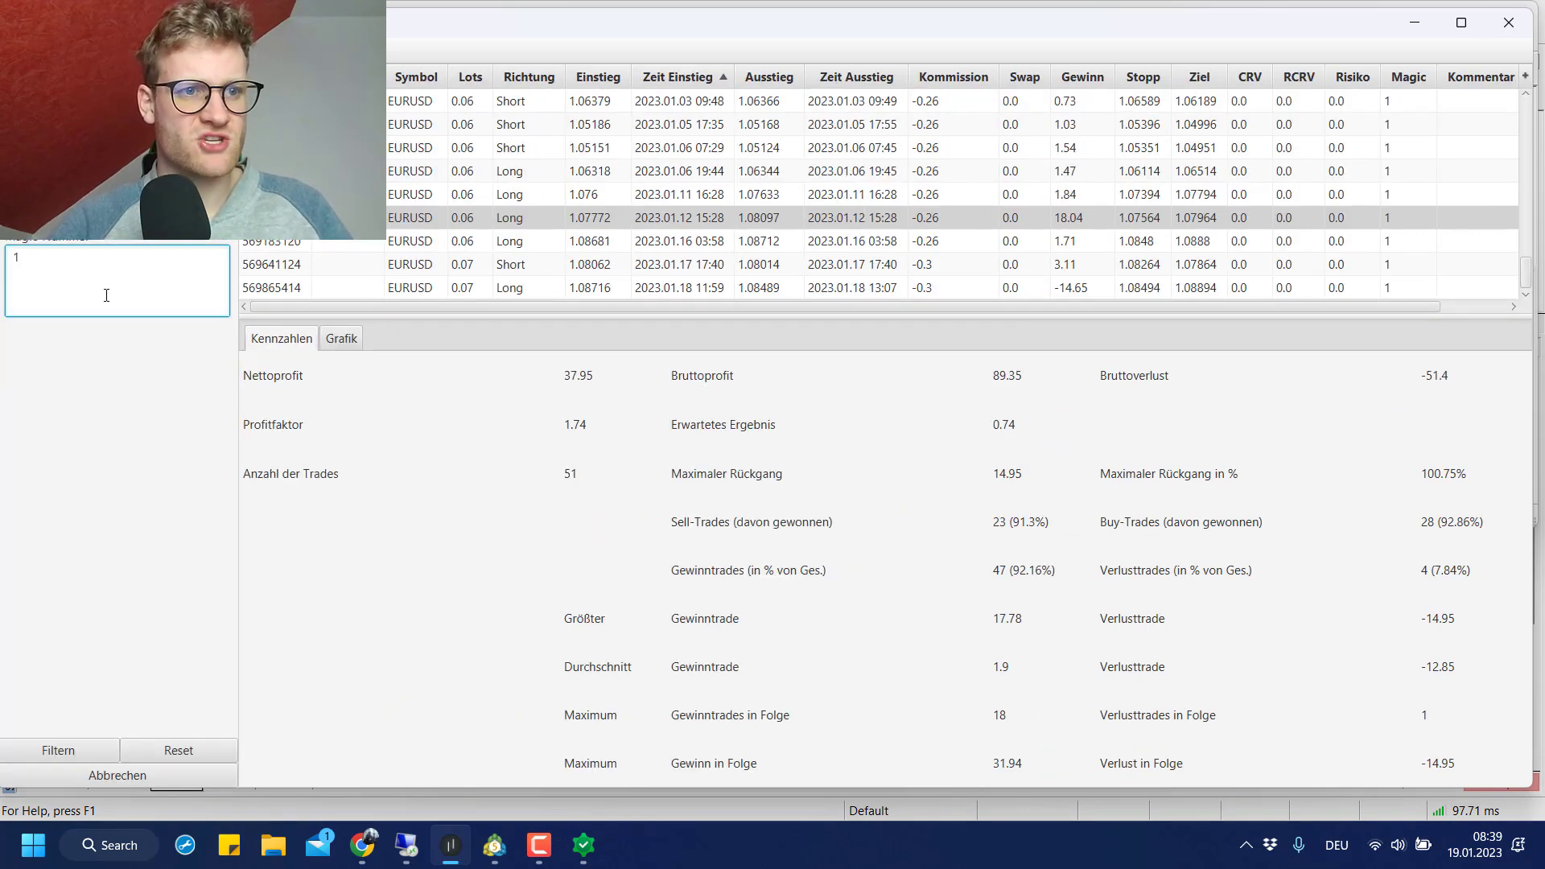
{"action": "left_click", "coordinate": [56, 749]}
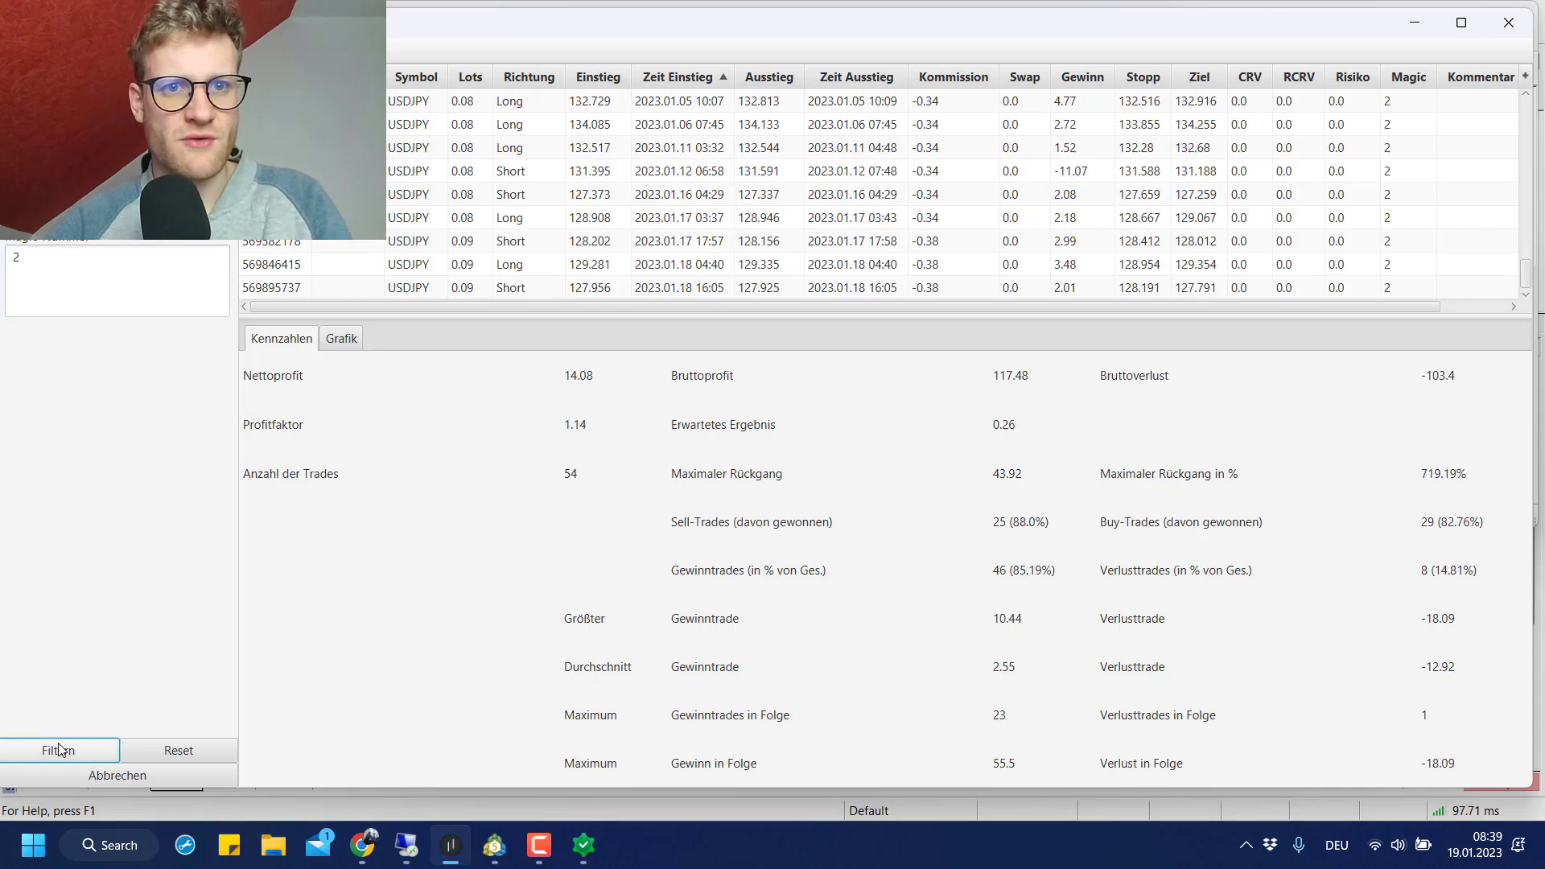
- Examine the profit chart and key figures of the filtered USDJPY trades, and return to the visual tester
{"action": "left_click", "coordinate": [441, 110]}
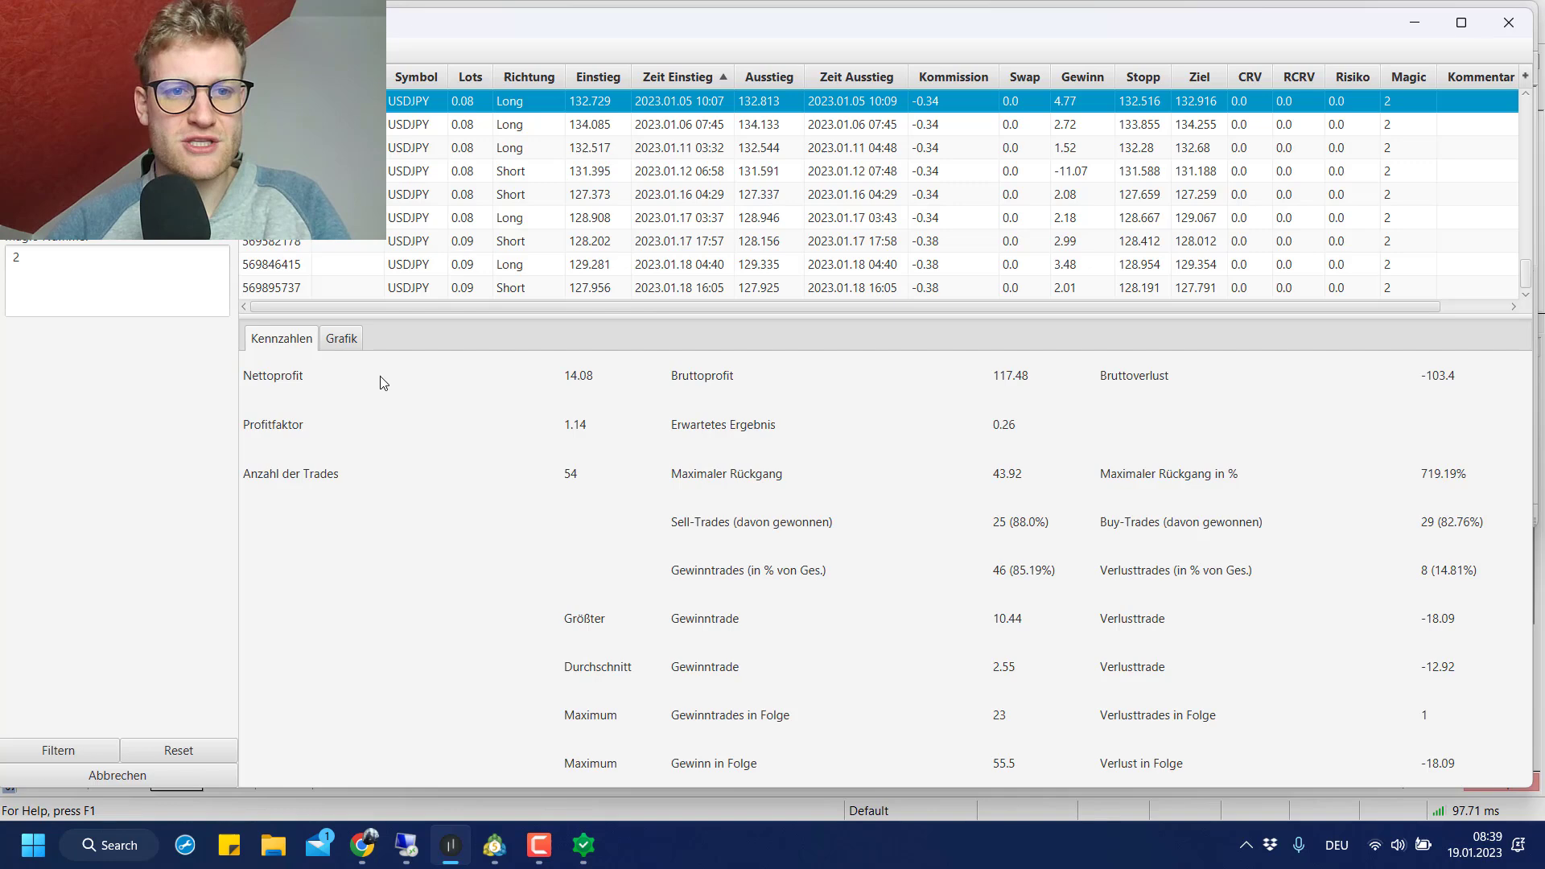
{"action": "left_click", "coordinate": [353, 344]}
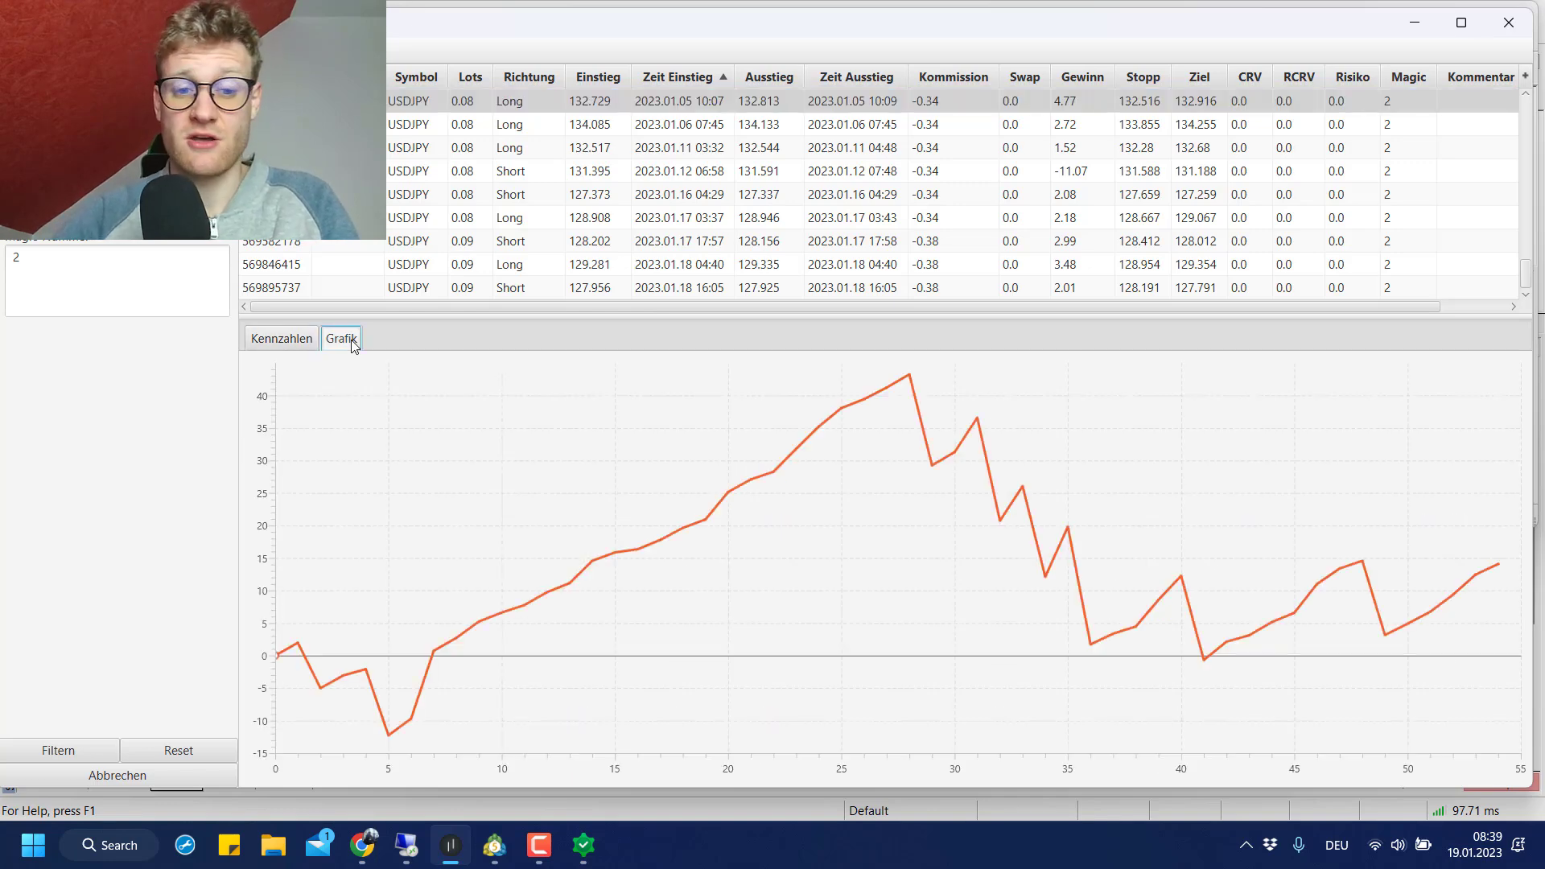
{"action": "left_click", "coordinate": [307, 342]}
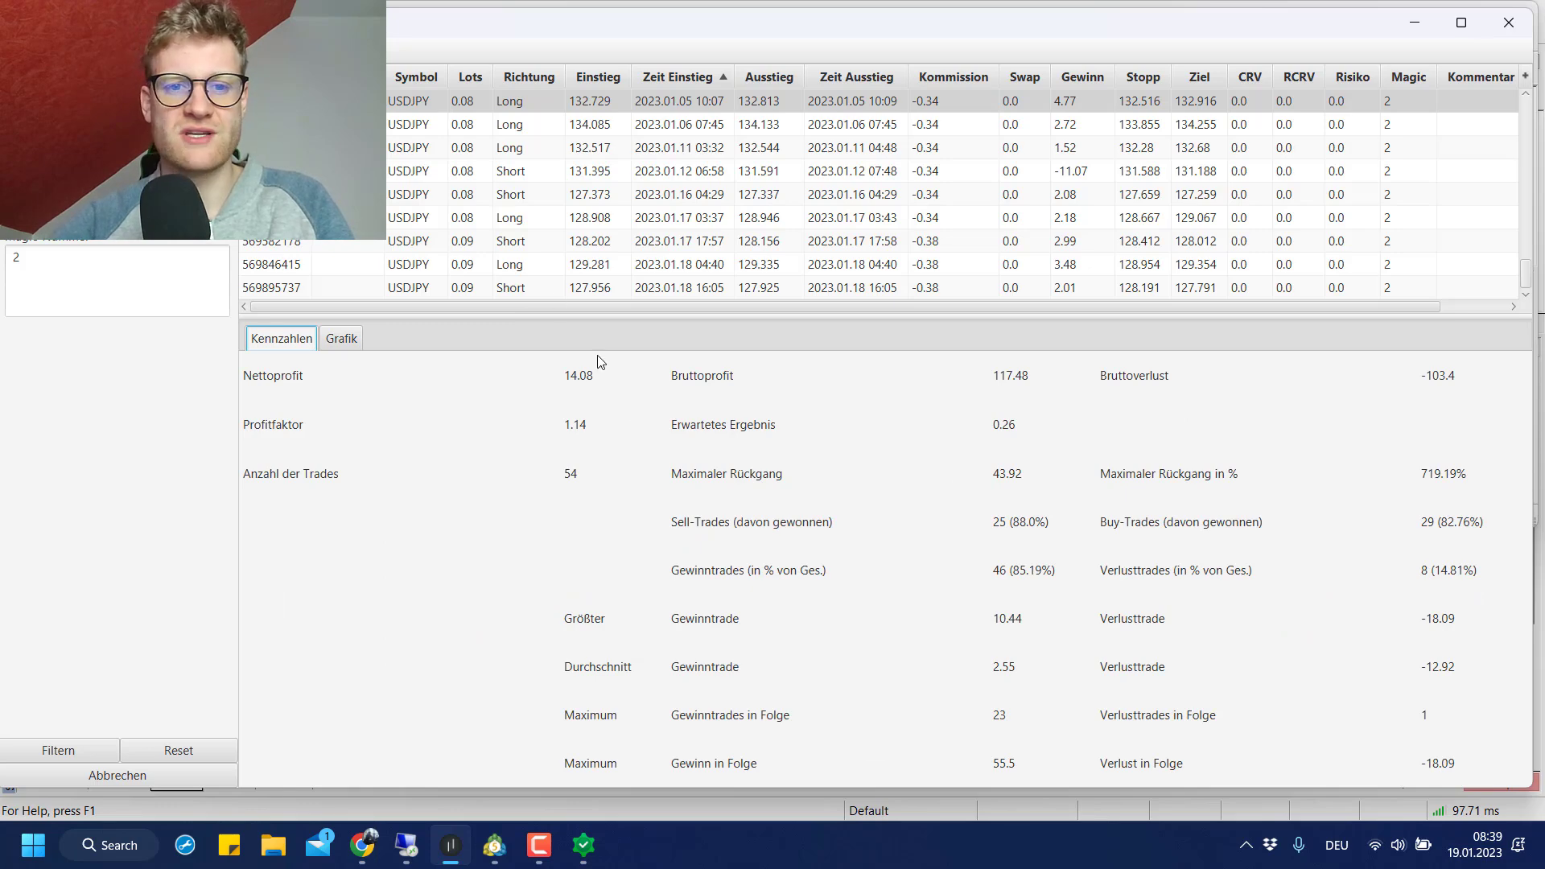
{"action": "left_click", "coordinate": [584, 845]}
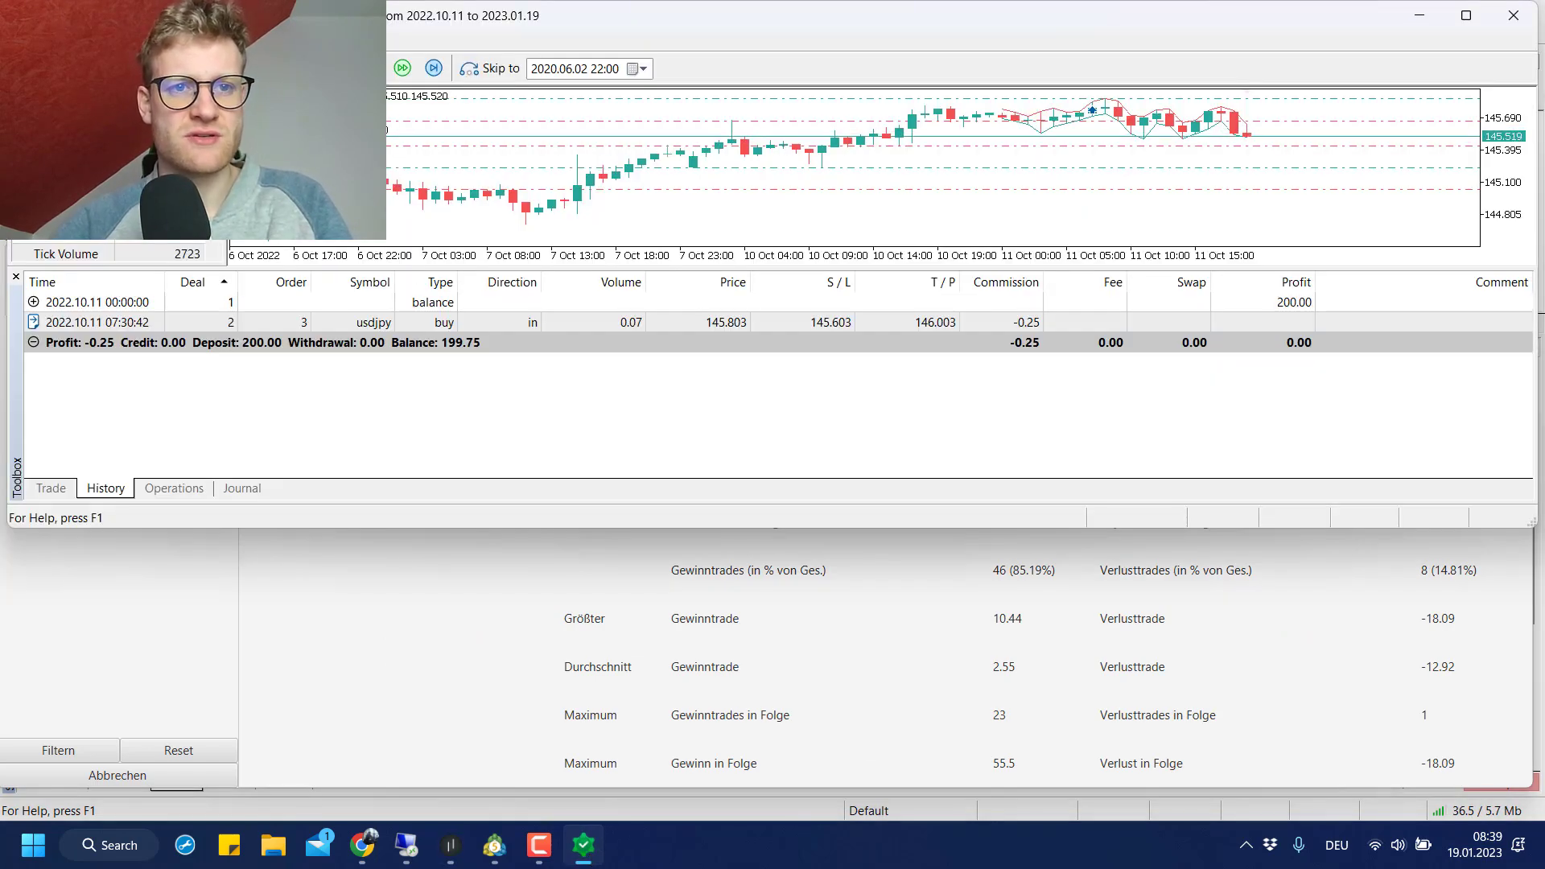
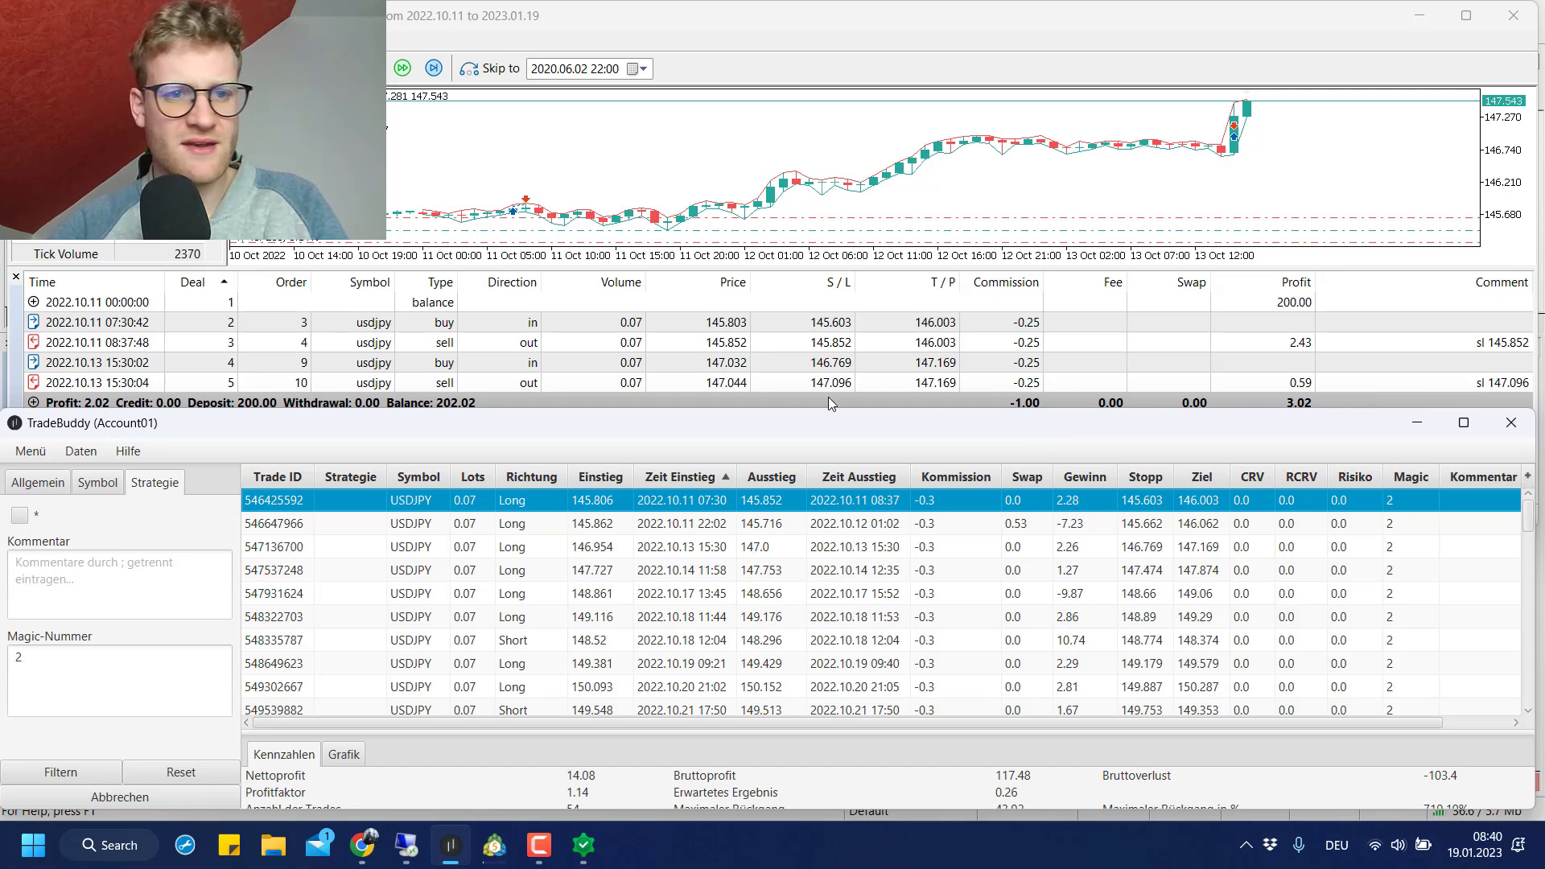
- Compare the first USDJPY live trades from October 2022 with the deals in the visual backtest's history
{"action": "left_click", "coordinate": [1041, 531]}
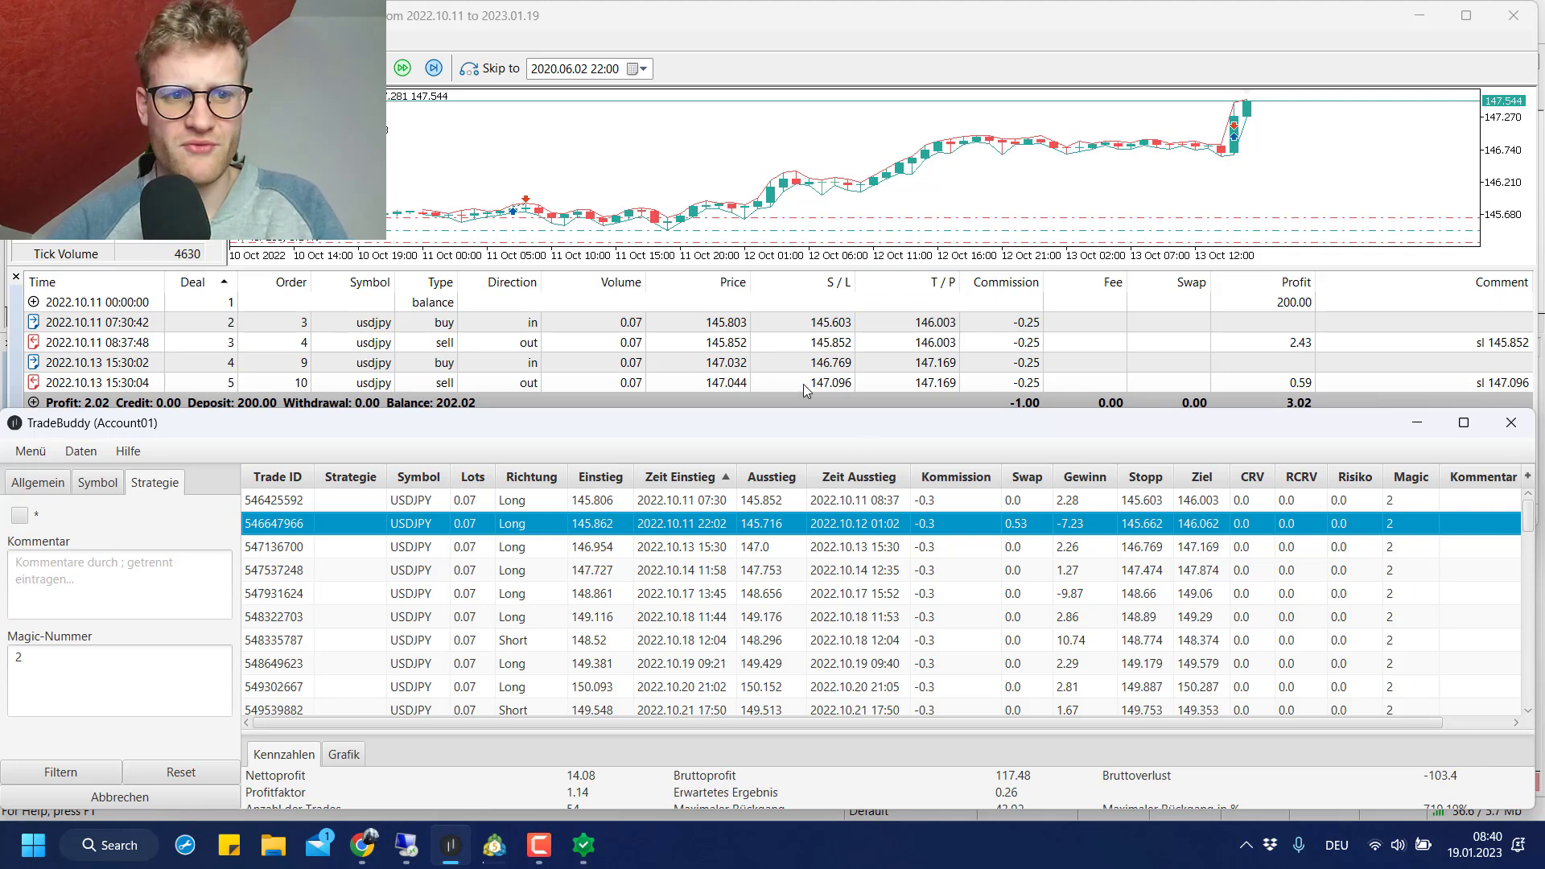
{"action": "left_click", "coordinate": [680, 140]}
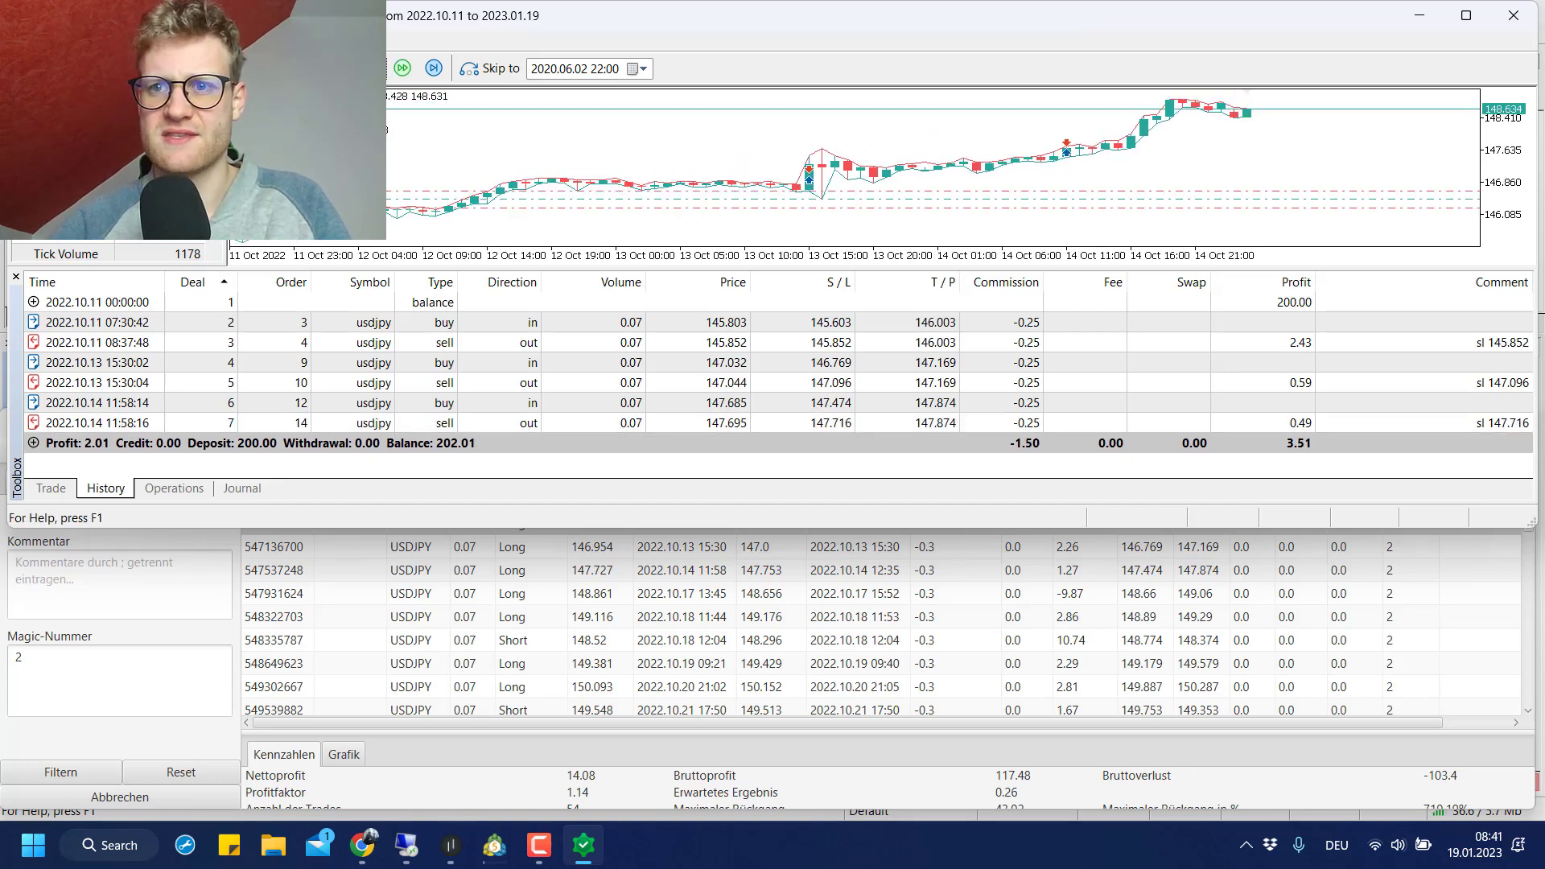
{"action": "left_click", "coordinate": [850, 642]}
{"action": "left_click", "coordinate": [1094, 551]}
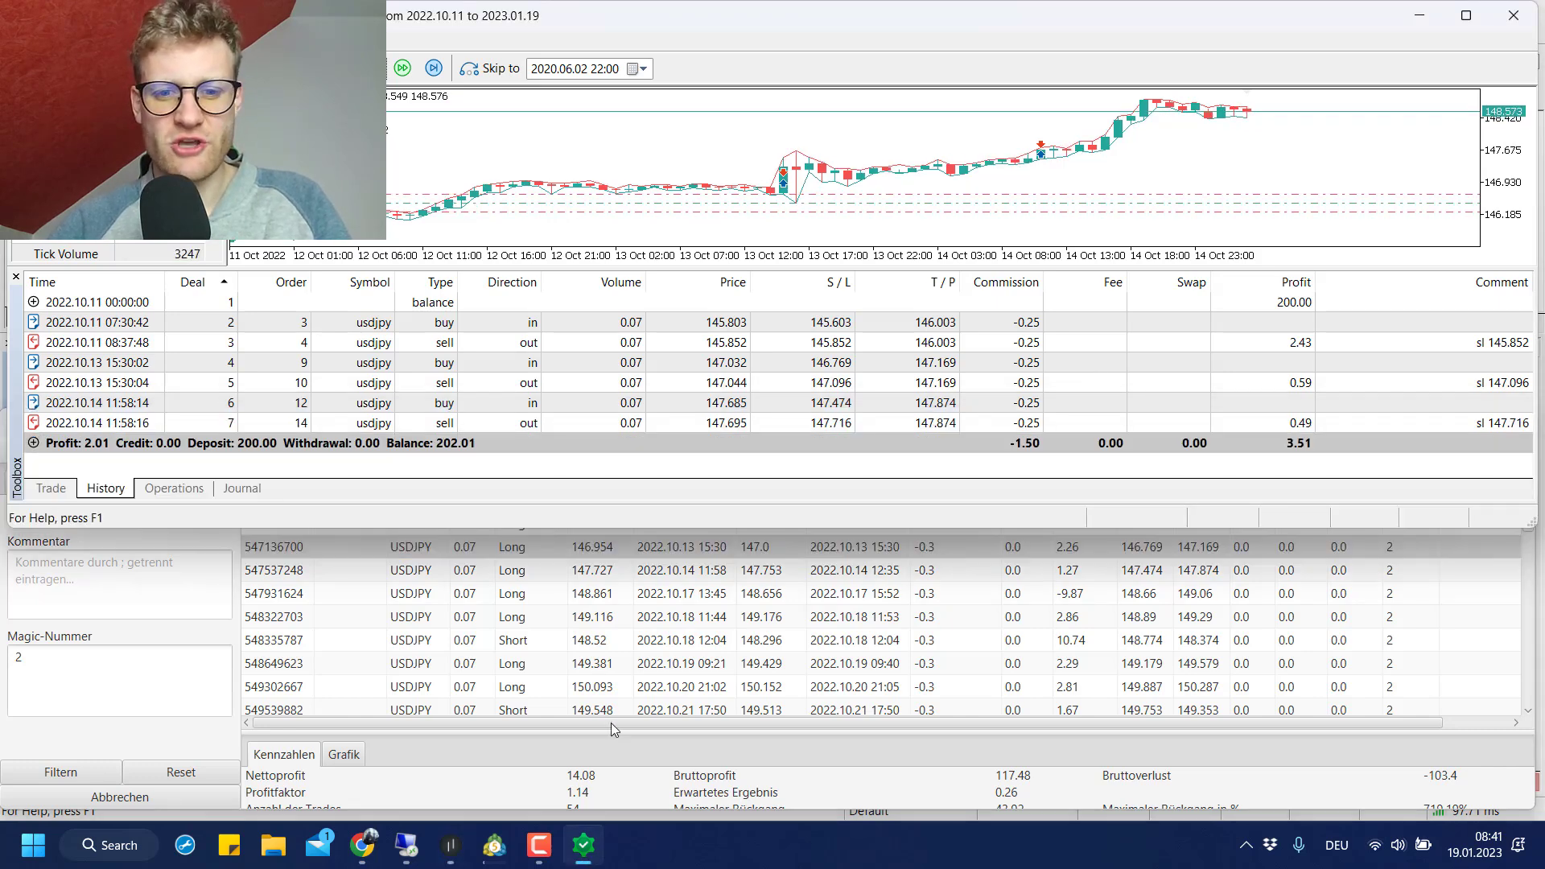
{"action": "left_click", "coordinate": [584, 846]}
{"action": "left_click", "coordinate": [586, 858]}
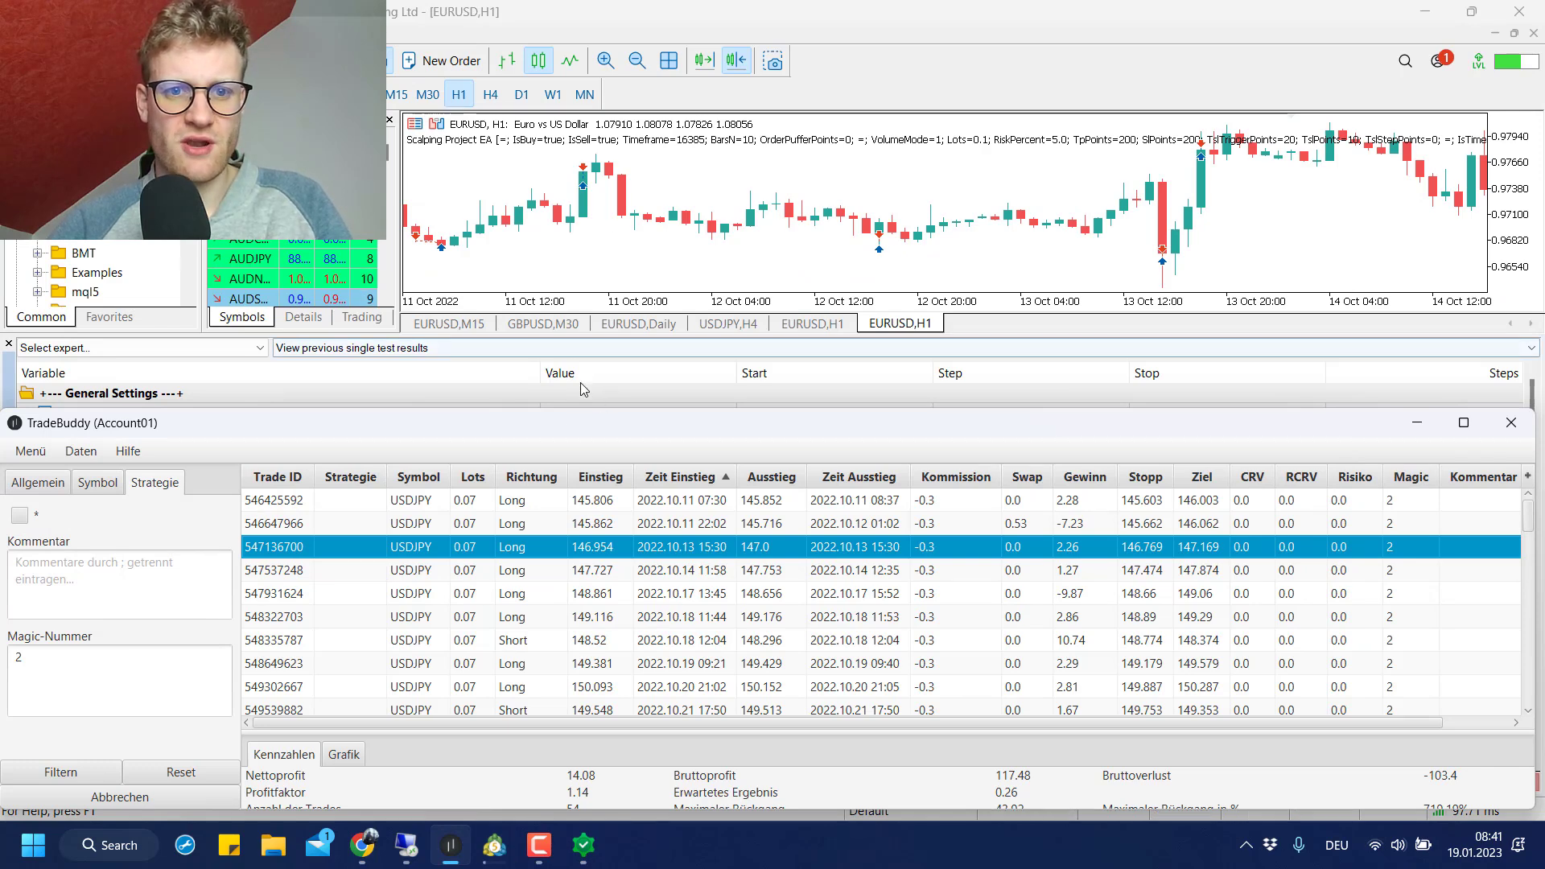
- Place TradeBuddy over the upper chart area, minimize the visual tester, and enlarge TradeBuddy's key figures area
{"action": "left_click_drag", "start_coordinate": [595, 432], "coordinate": [595, 15]}
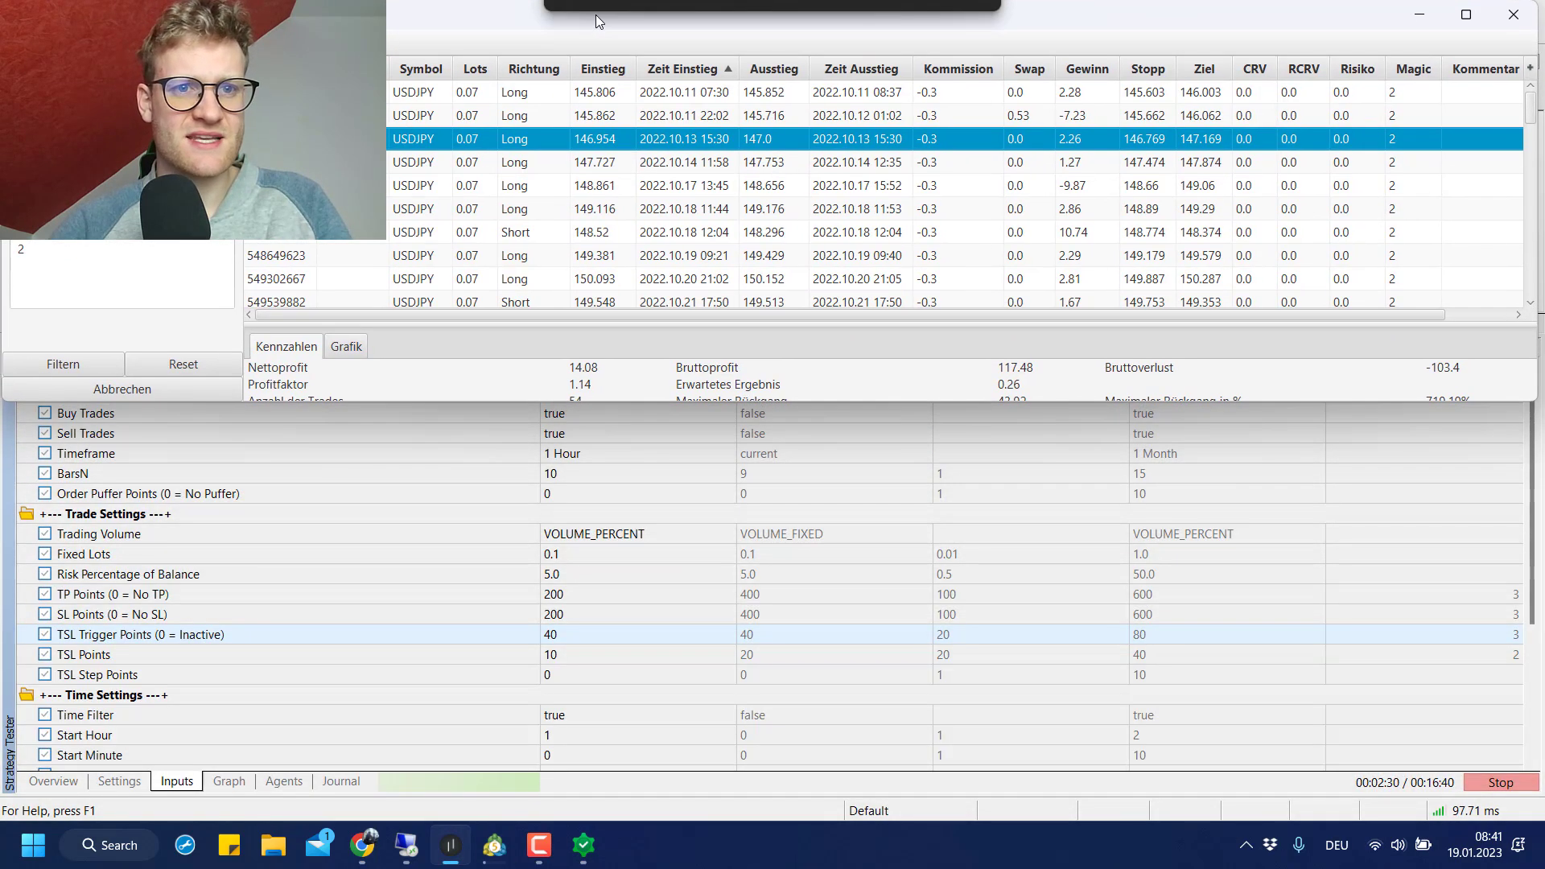
{"action": "left_click", "coordinate": [586, 854]}
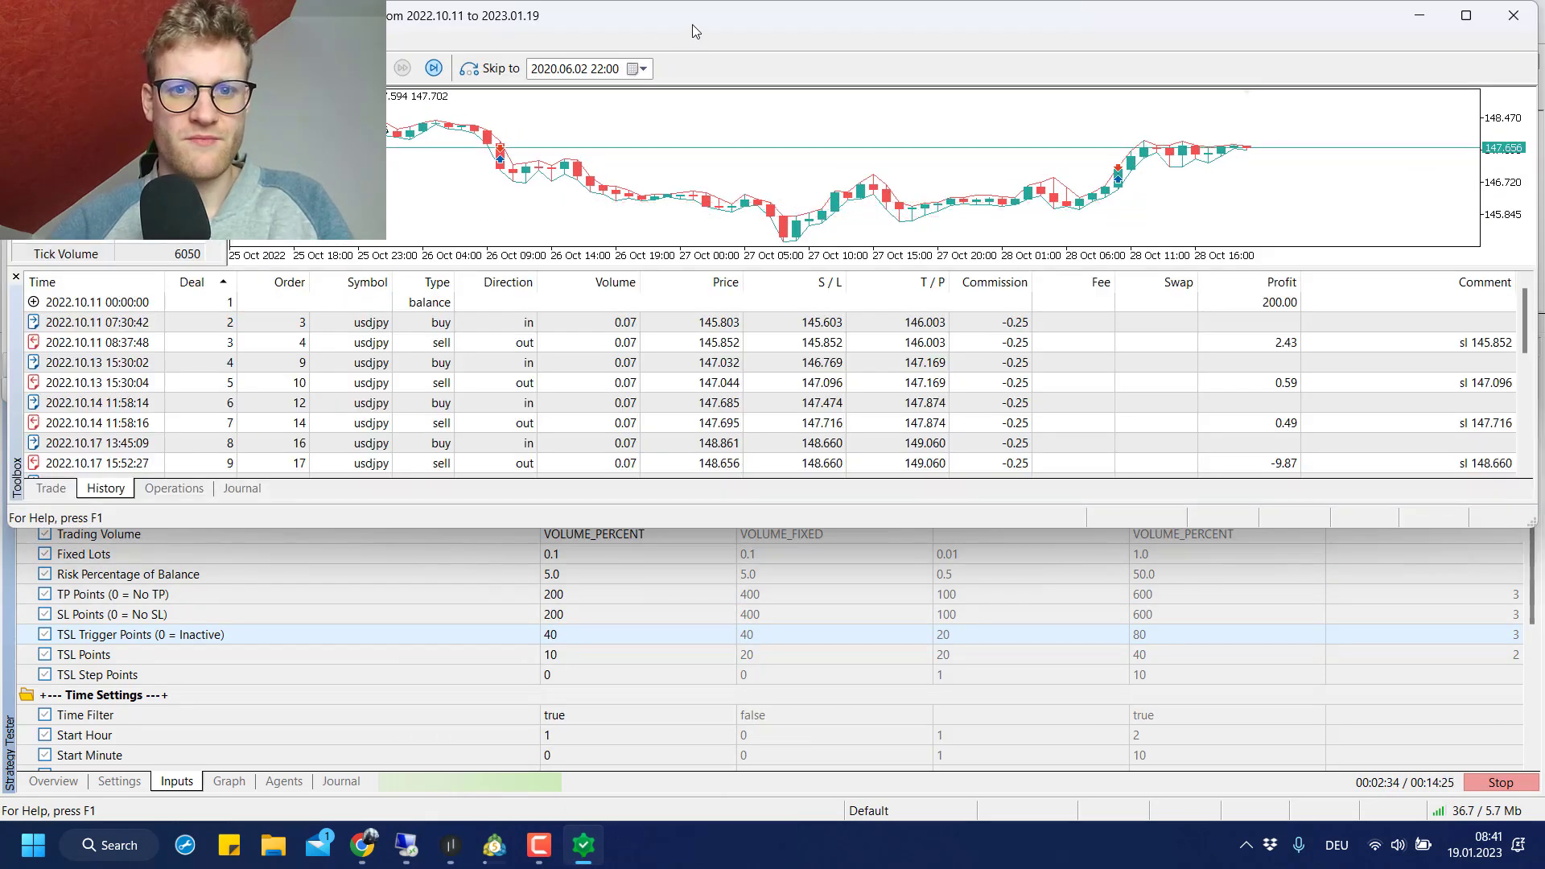
{"action": "left_click_drag", "start_coordinate": [692, 24], "coordinate": [688, 302]}
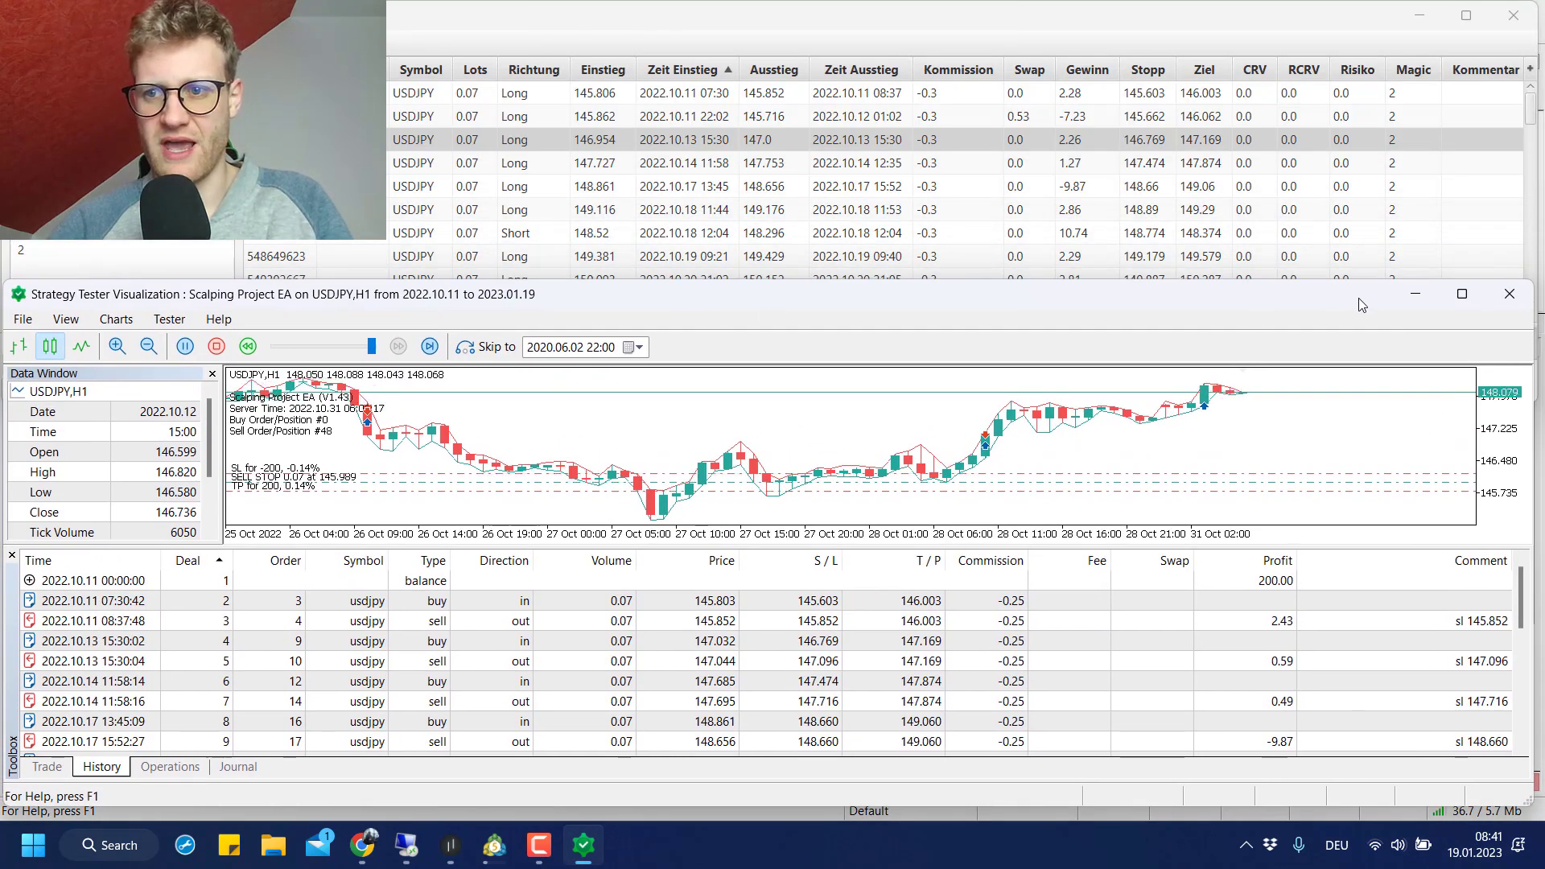
{"action": "left_click", "coordinate": [1410, 296]}
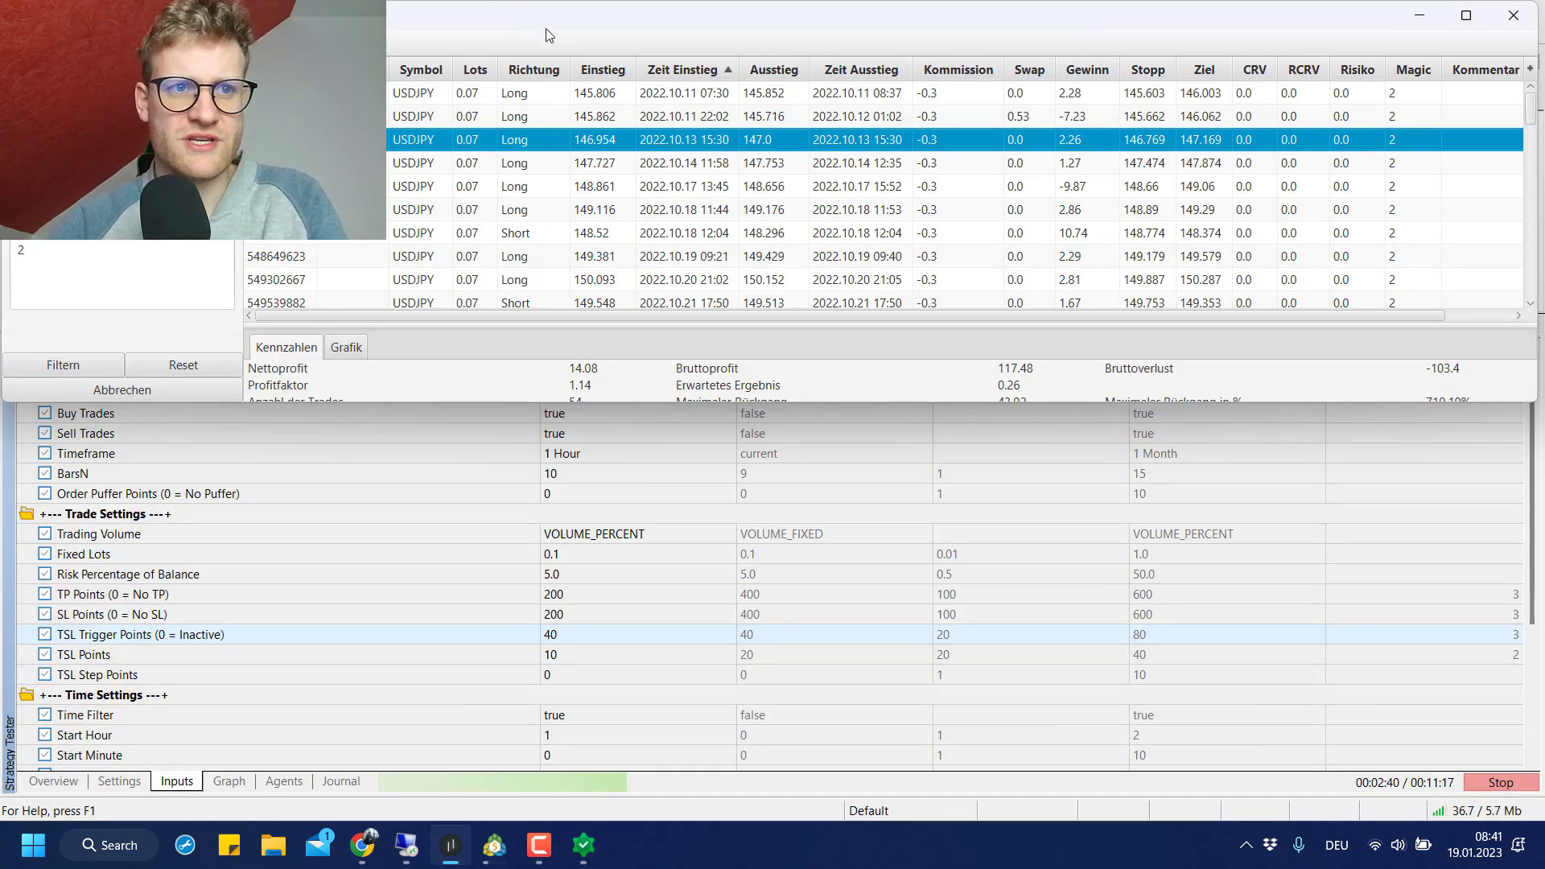
{"action": "left_click_drag", "start_coordinate": [547, 34], "coordinate": [545, 34]}
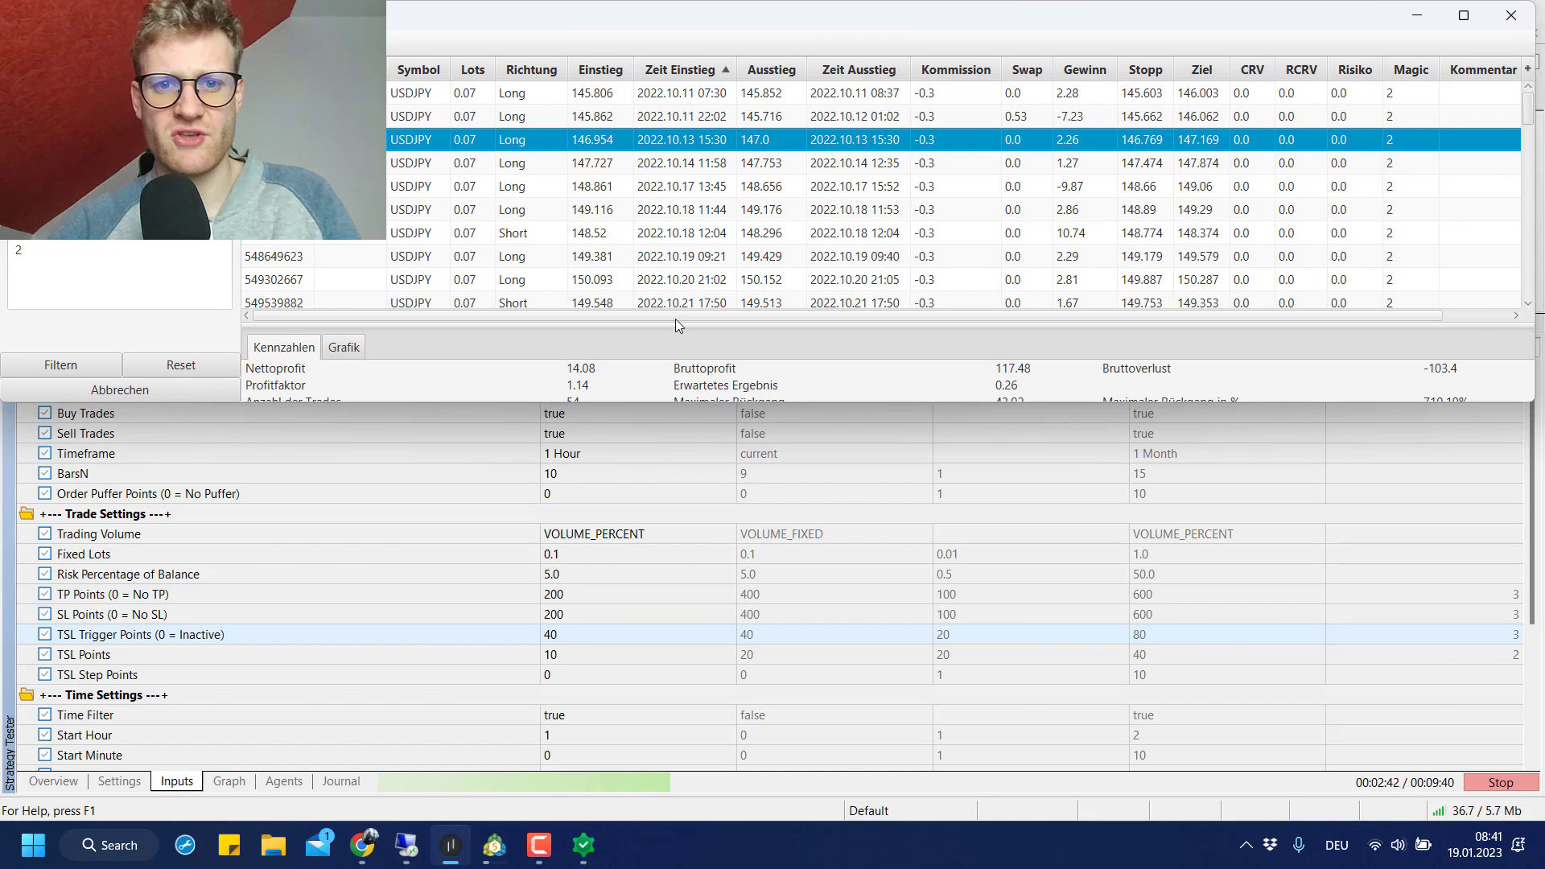
{"action": "left_click_drag", "start_coordinate": [674, 322], "coordinate": [674, 266]}
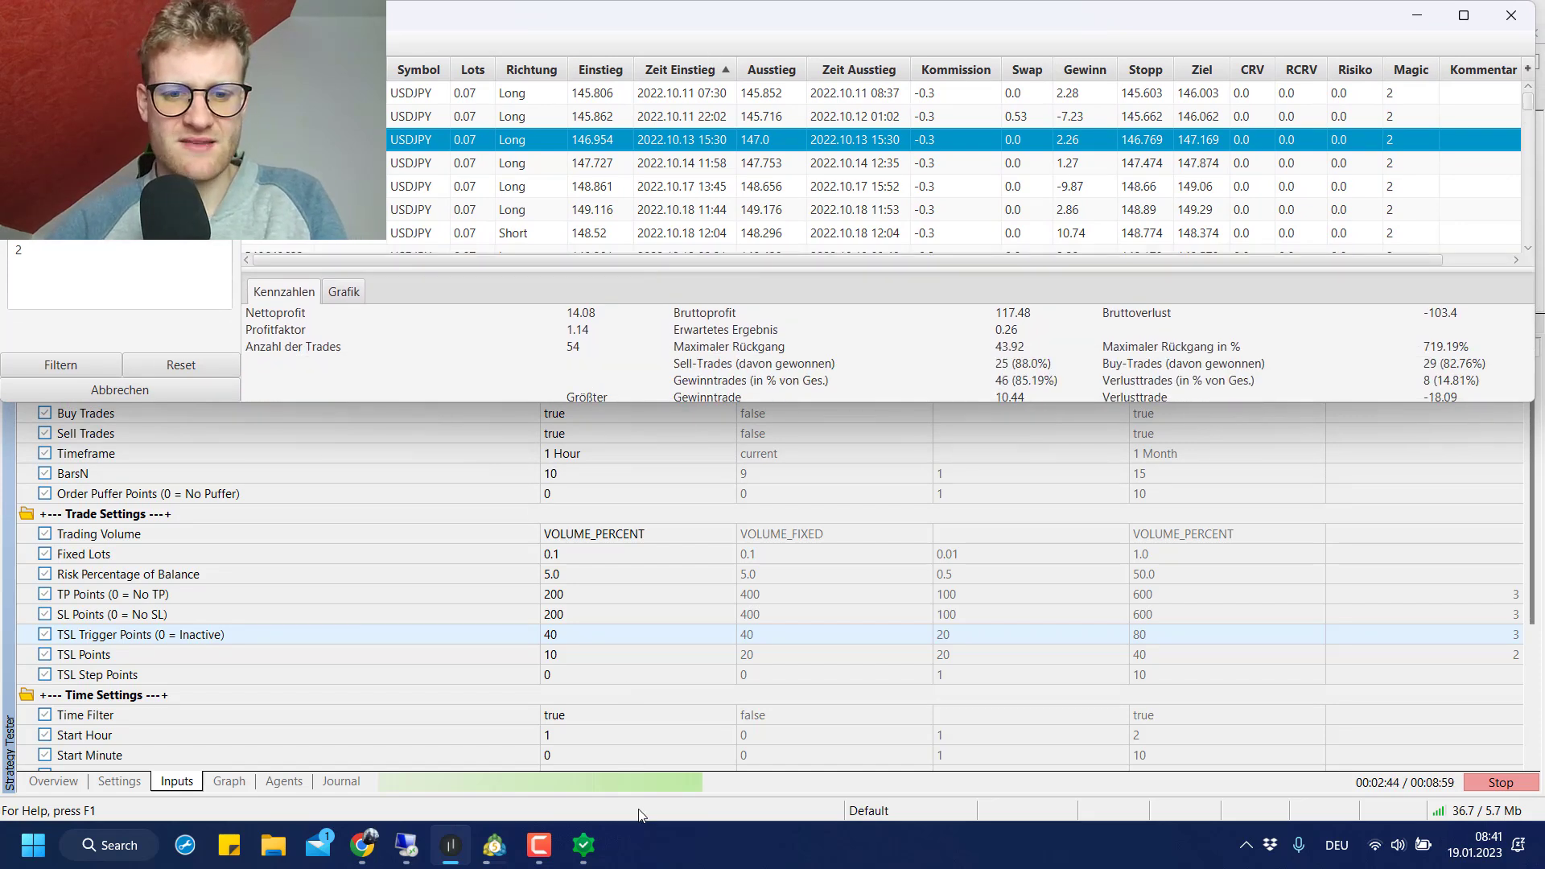
- Shorten the Strategy Tester pane so it fits below TradeBuddy, and show the running backtest's balance graph
{"action": "mouse_move", "coordinate": [583, 844]}
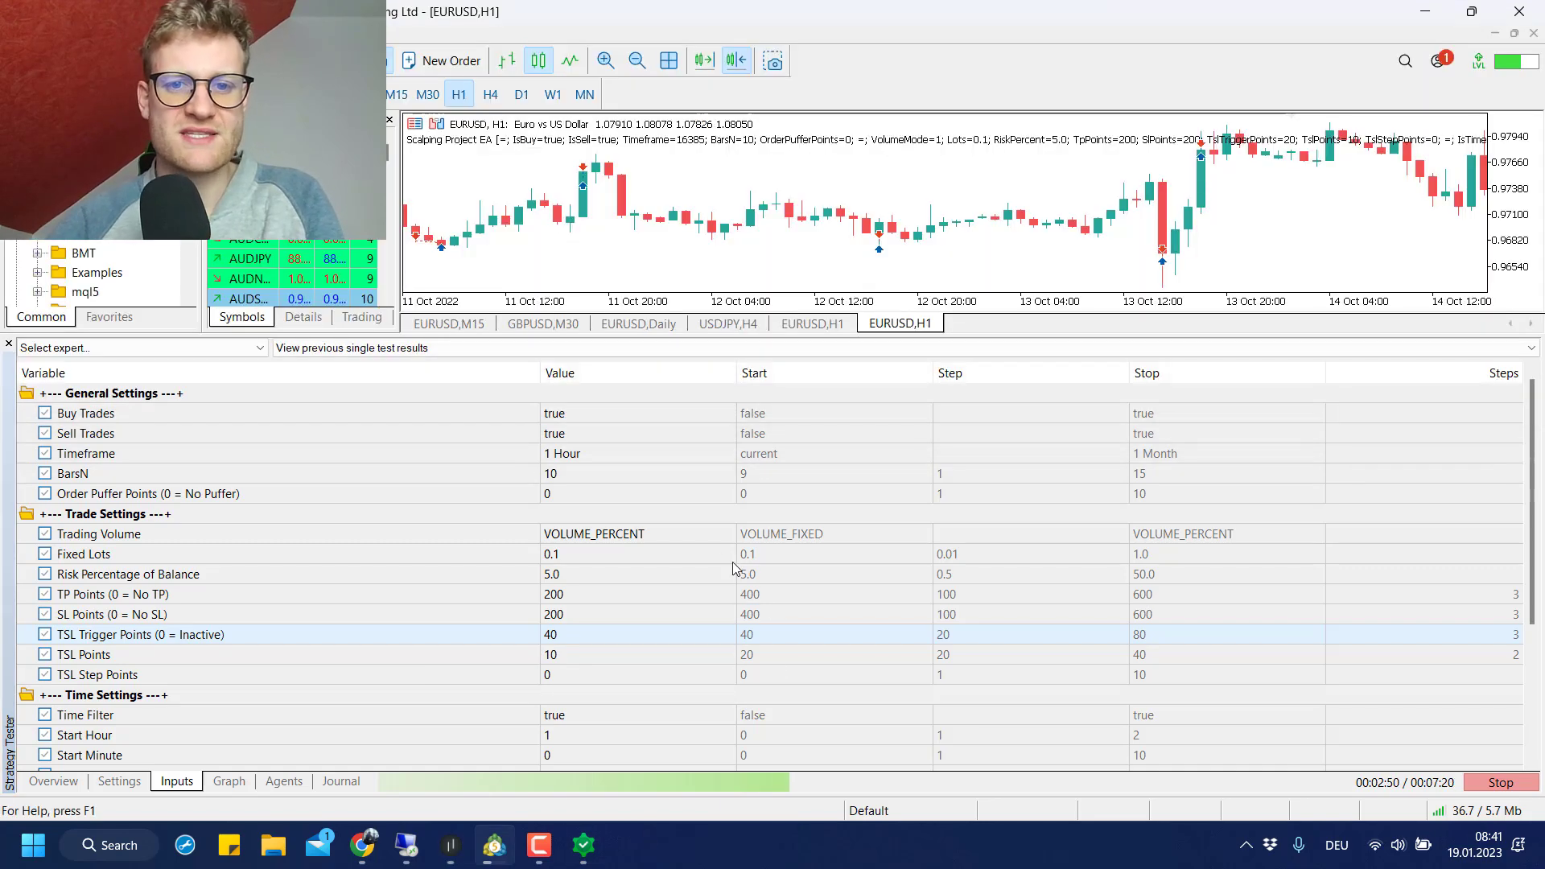
{"action": "key", "text": "alt+Tab"}
{"action": "left_click_drag", "start_coordinate": [674, 334], "coordinate": [674, 390]}
{"action": "left_click", "coordinate": [230, 780]}
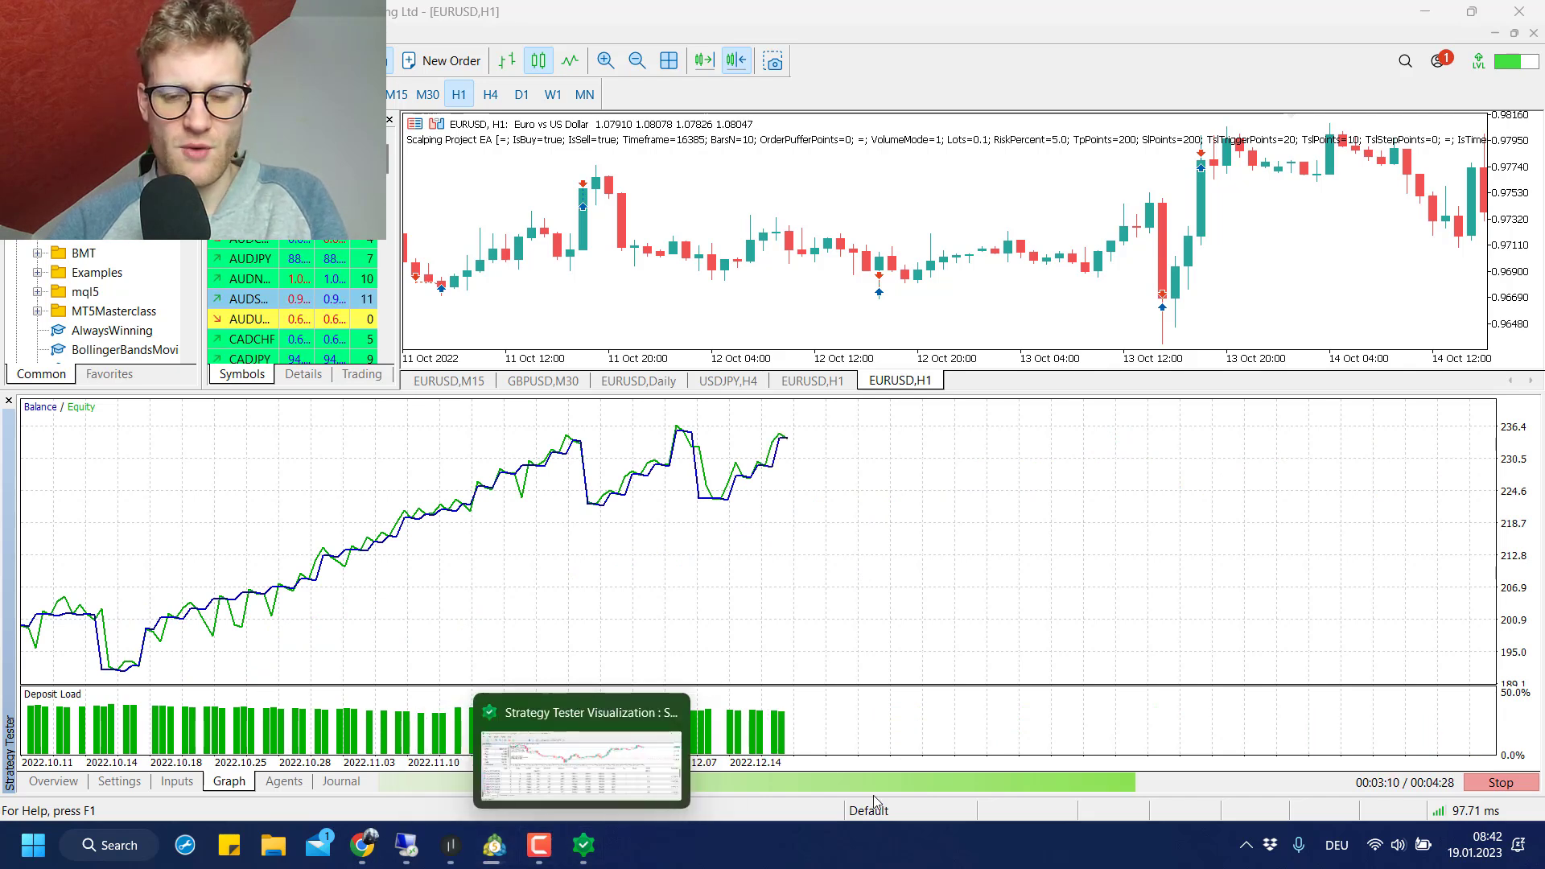
- Show TradeBuddy's profit chart above the backtest graph, enlarge it over the trade list, and close the filter pane
{"action": "left_click", "coordinate": [456, 846]}
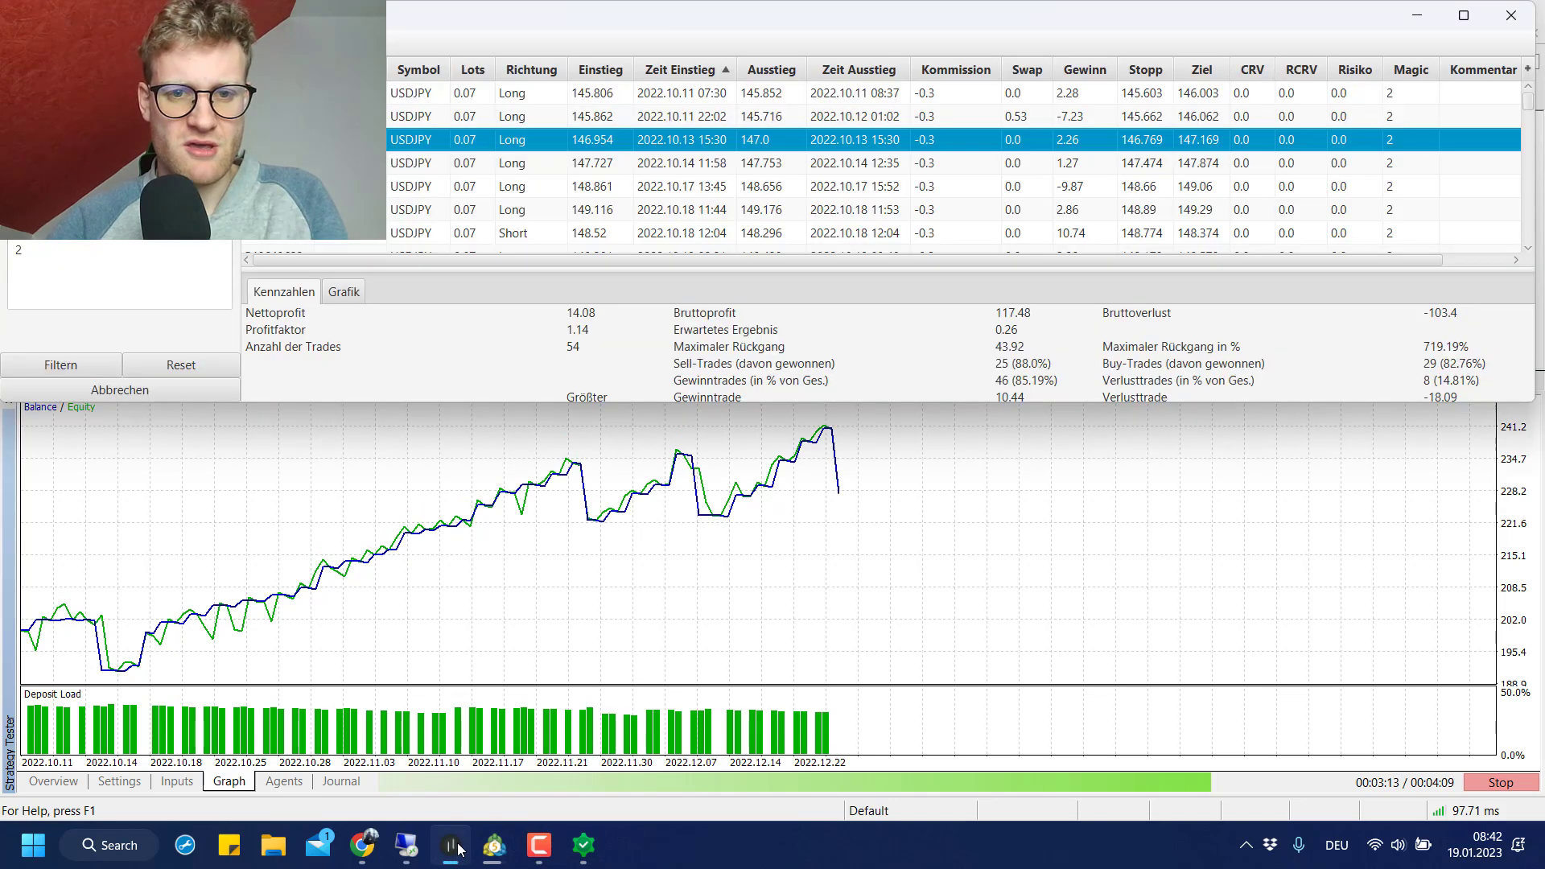
{"action": "left_click", "coordinate": [344, 293]}
{"action": "left_click_drag", "start_coordinate": [469, 268], "coordinate": [477, 95]}
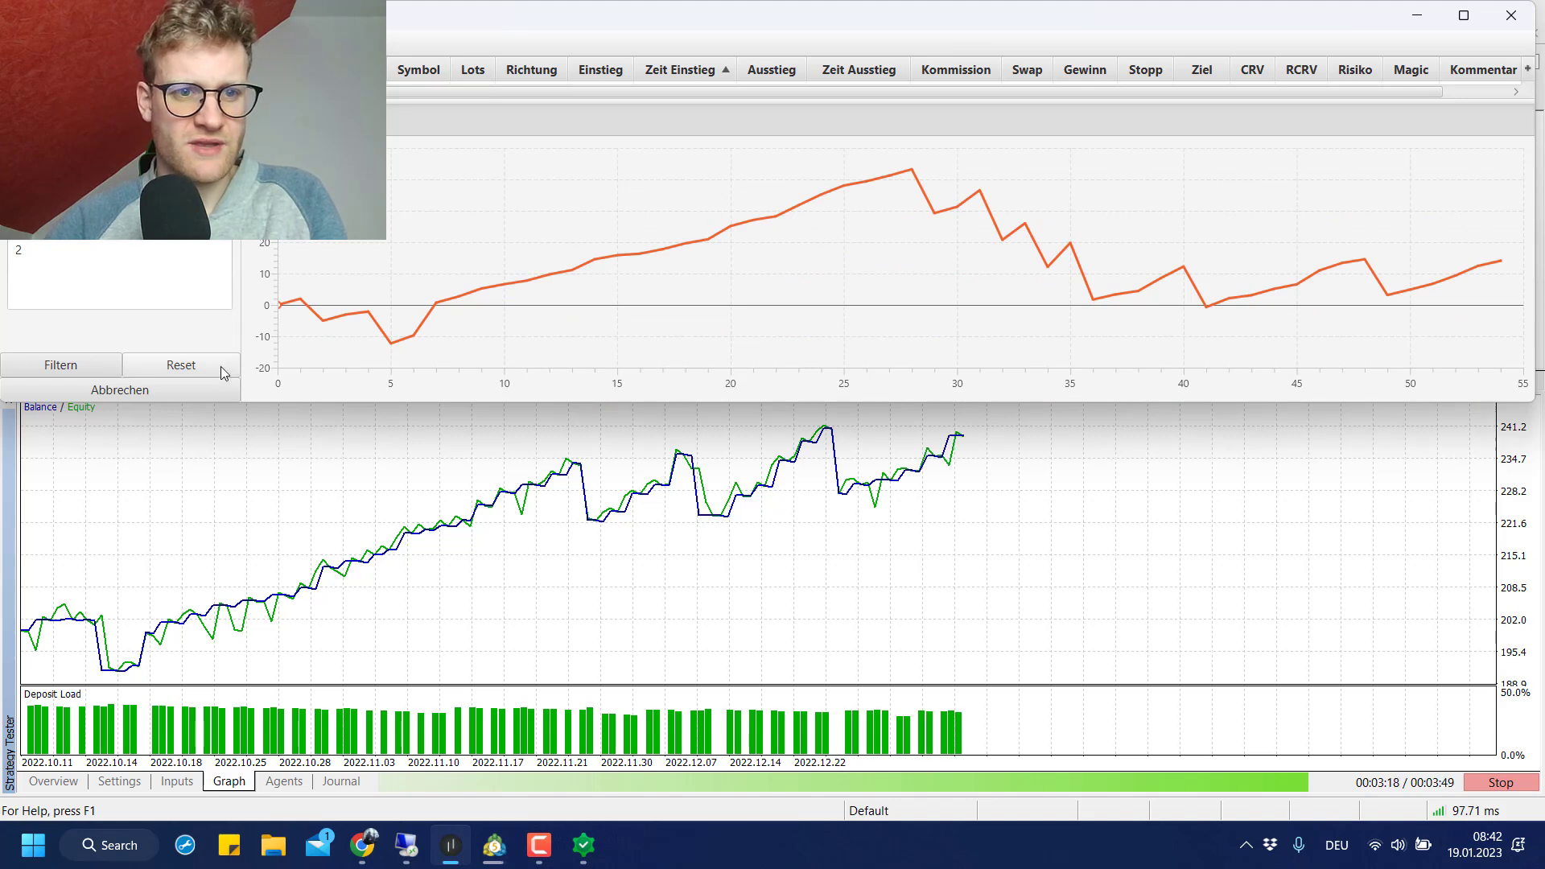
{"action": "left_click", "coordinate": [191, 393]}
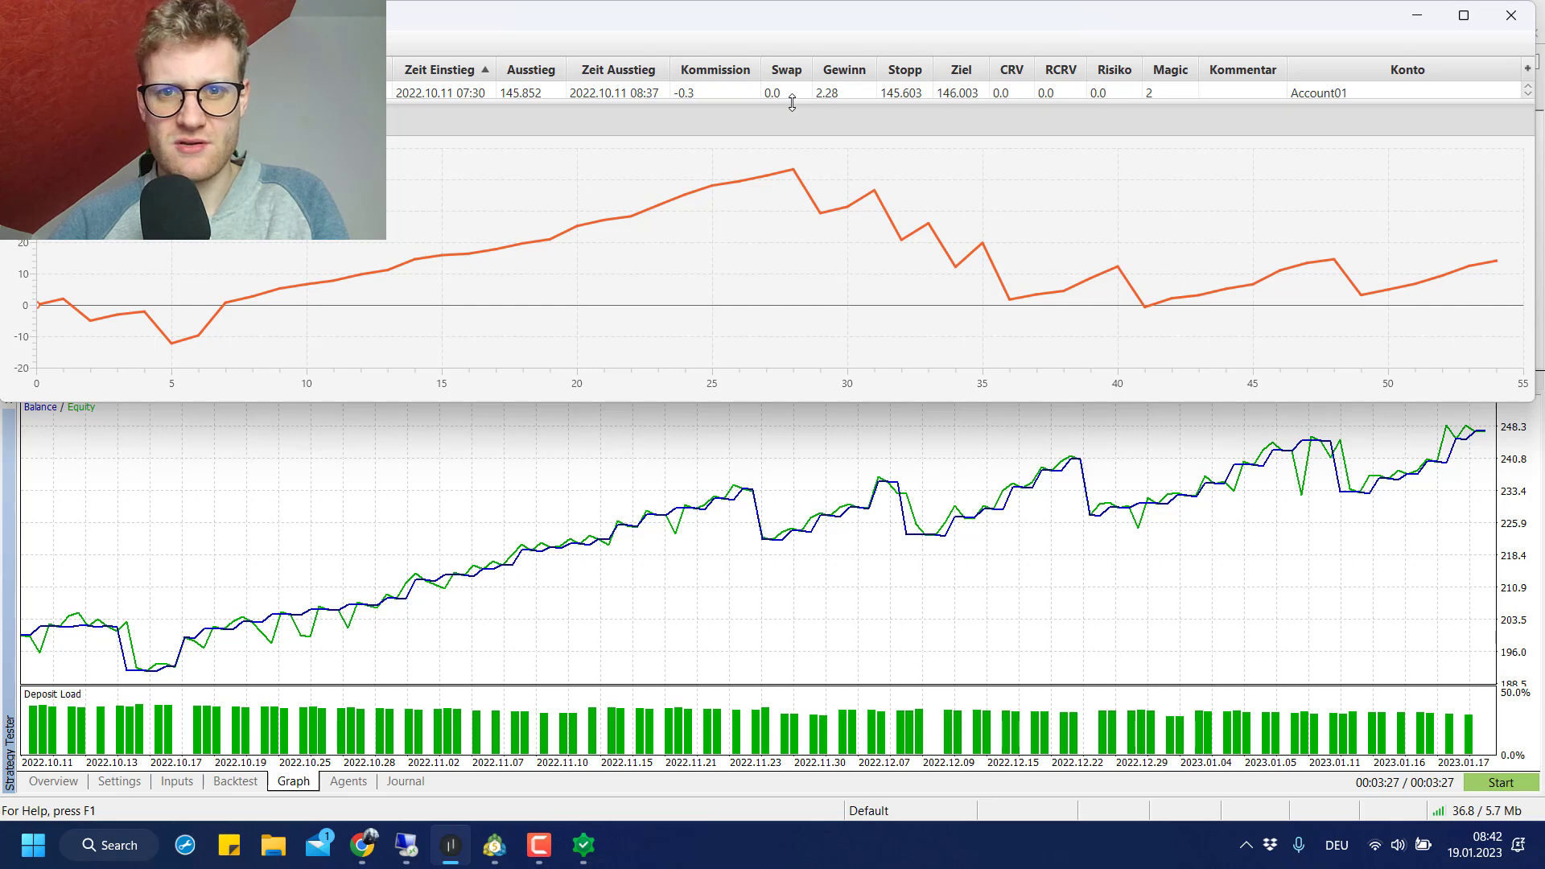
- Adjust the split between TradeBuddy's trade list and chart, and show the key figures at full height instead
{"action": "mouse_move", "coordinate": [792, 102]}
{"action": "left_mouse_down"}
{"action": "mouse_move", "coordinate": [797, 135]}
{"action": "mouse_move", "coordinate": [799, 122]}
{"action": "left_mouse_up"}
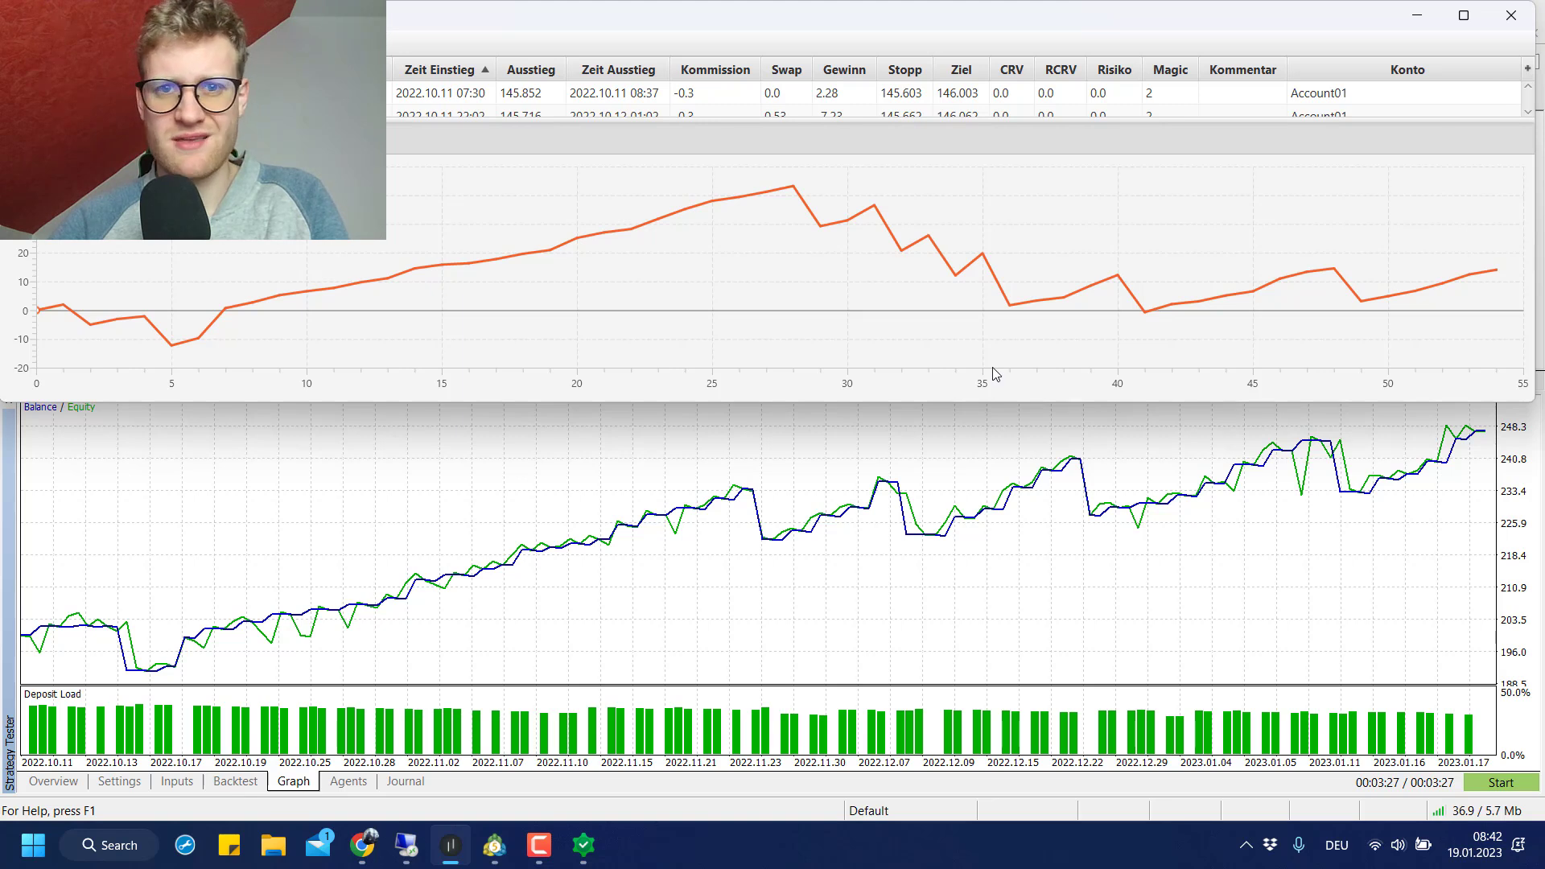
{"action": "left_click_drag", "start_coordinate": [700, 121], "coordinate": [700, 217]}
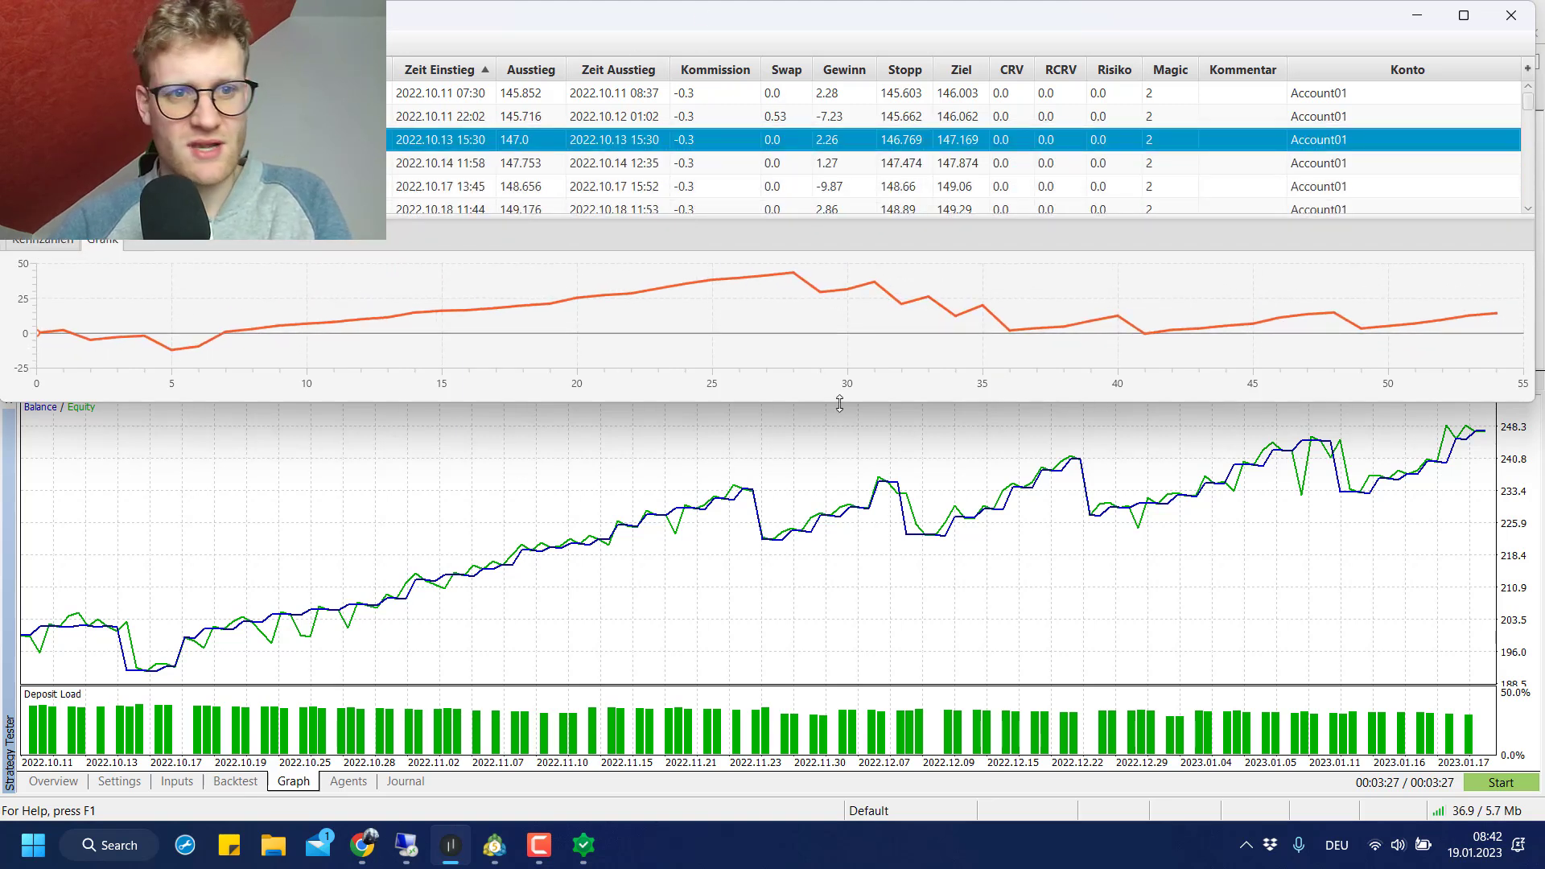
{"action": "left_click", "coordinate": [42, 243]}
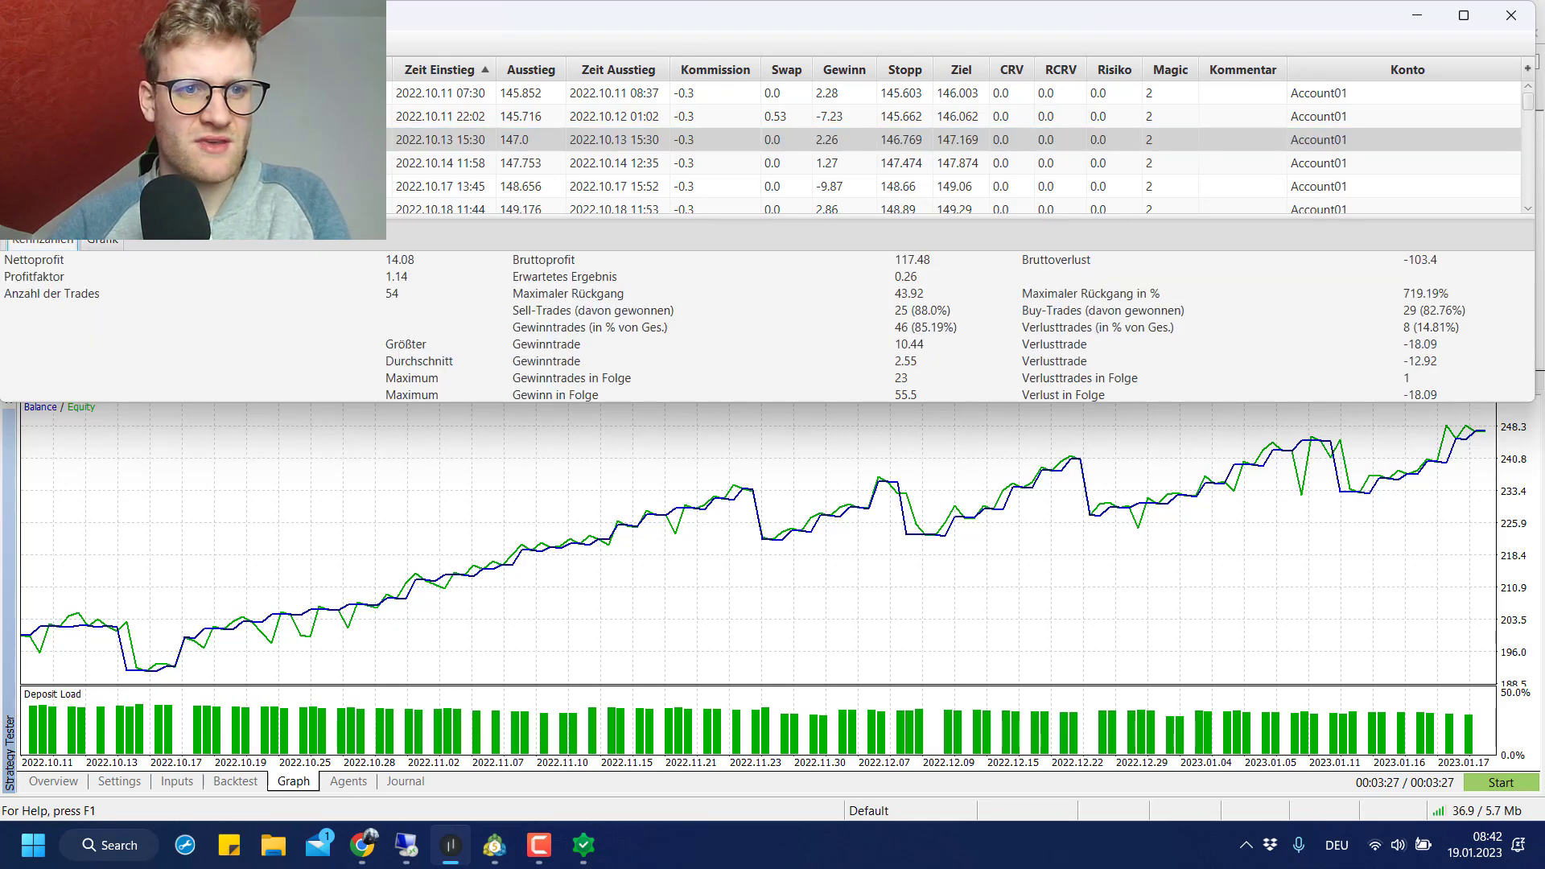
{"action": "left_click_drag", "start_coordinate": [241, 217], "coordinate": [242, 103]}
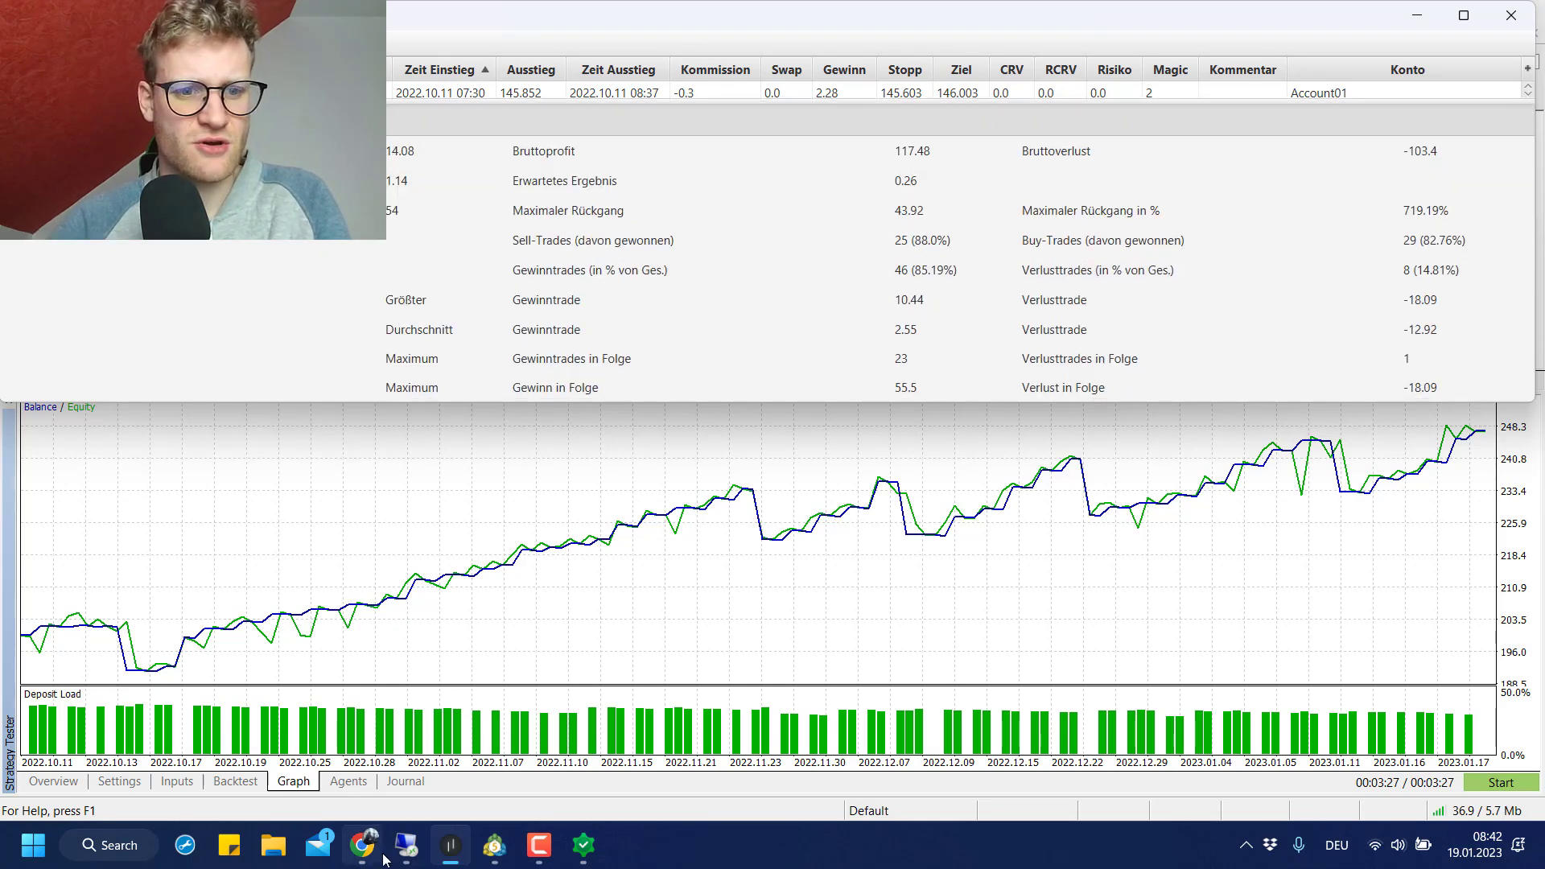
- Open the USDJPY backtest report and compare its statistics with TradeBuddy's key figures for the live trades
{"action": "left_click", "coordinate": [254, 785]}
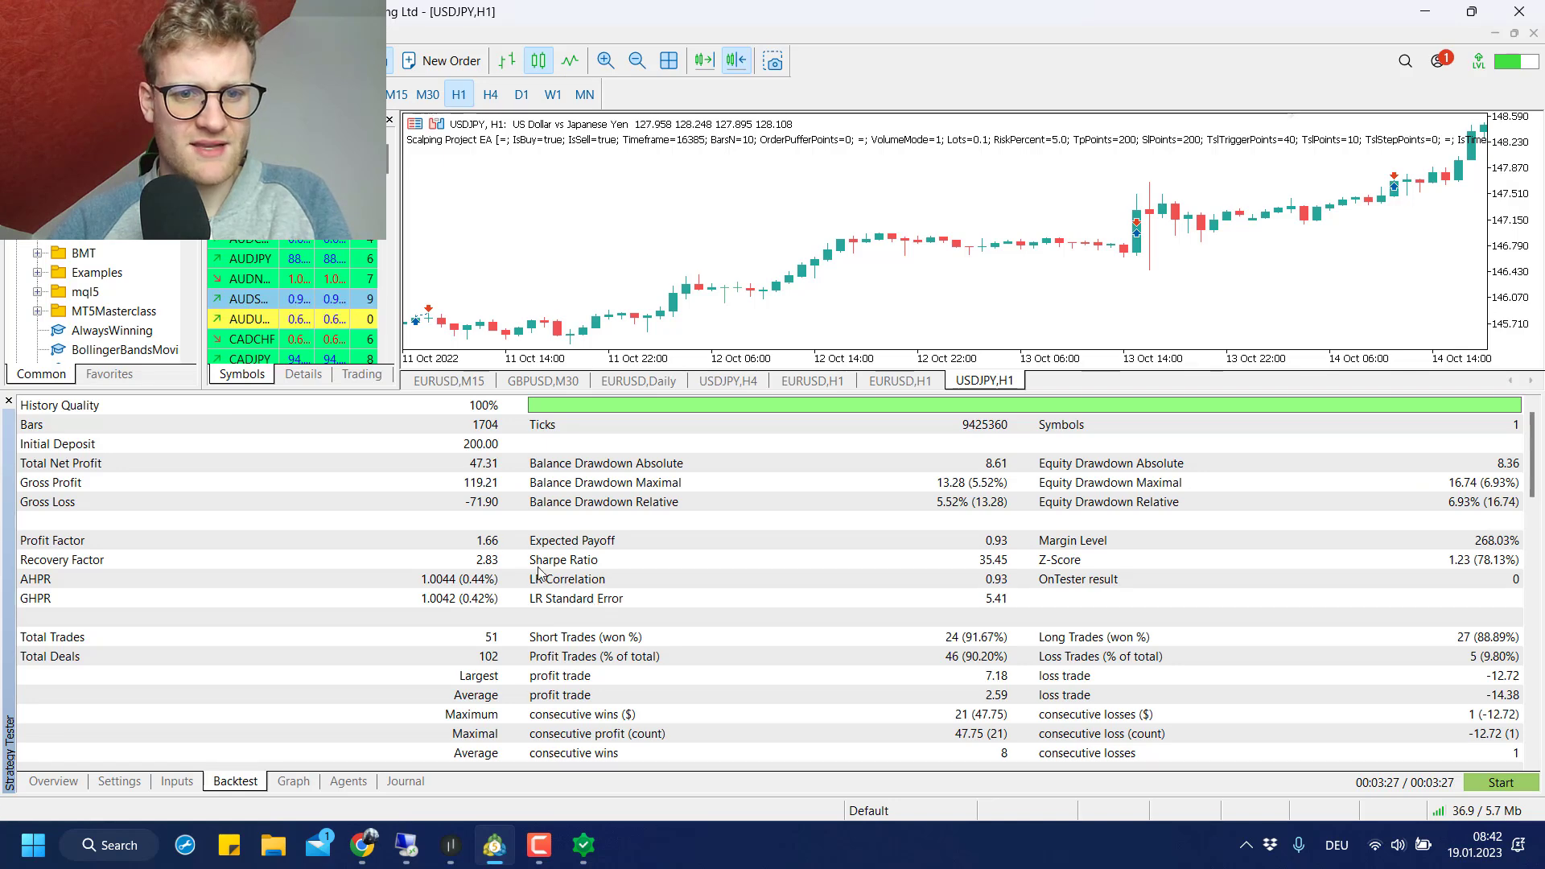
{"action": "left_click", "coordinate": [583, 846]}
{"action": "left_click", "coordinate": [450, 845]}
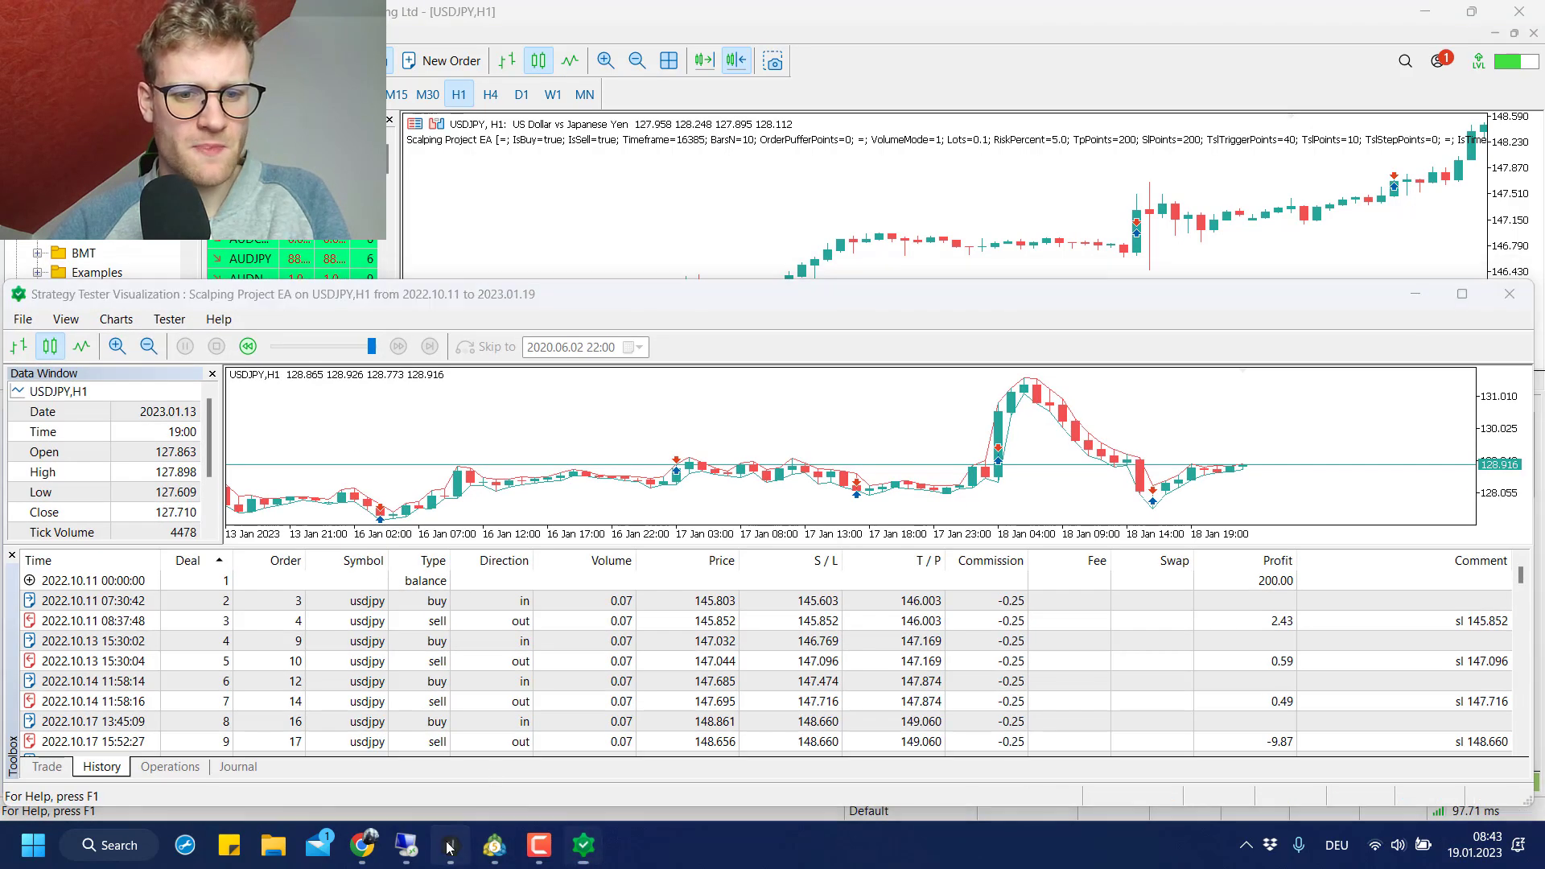
{"action": "left_click", "coordinate": [492, 845]}
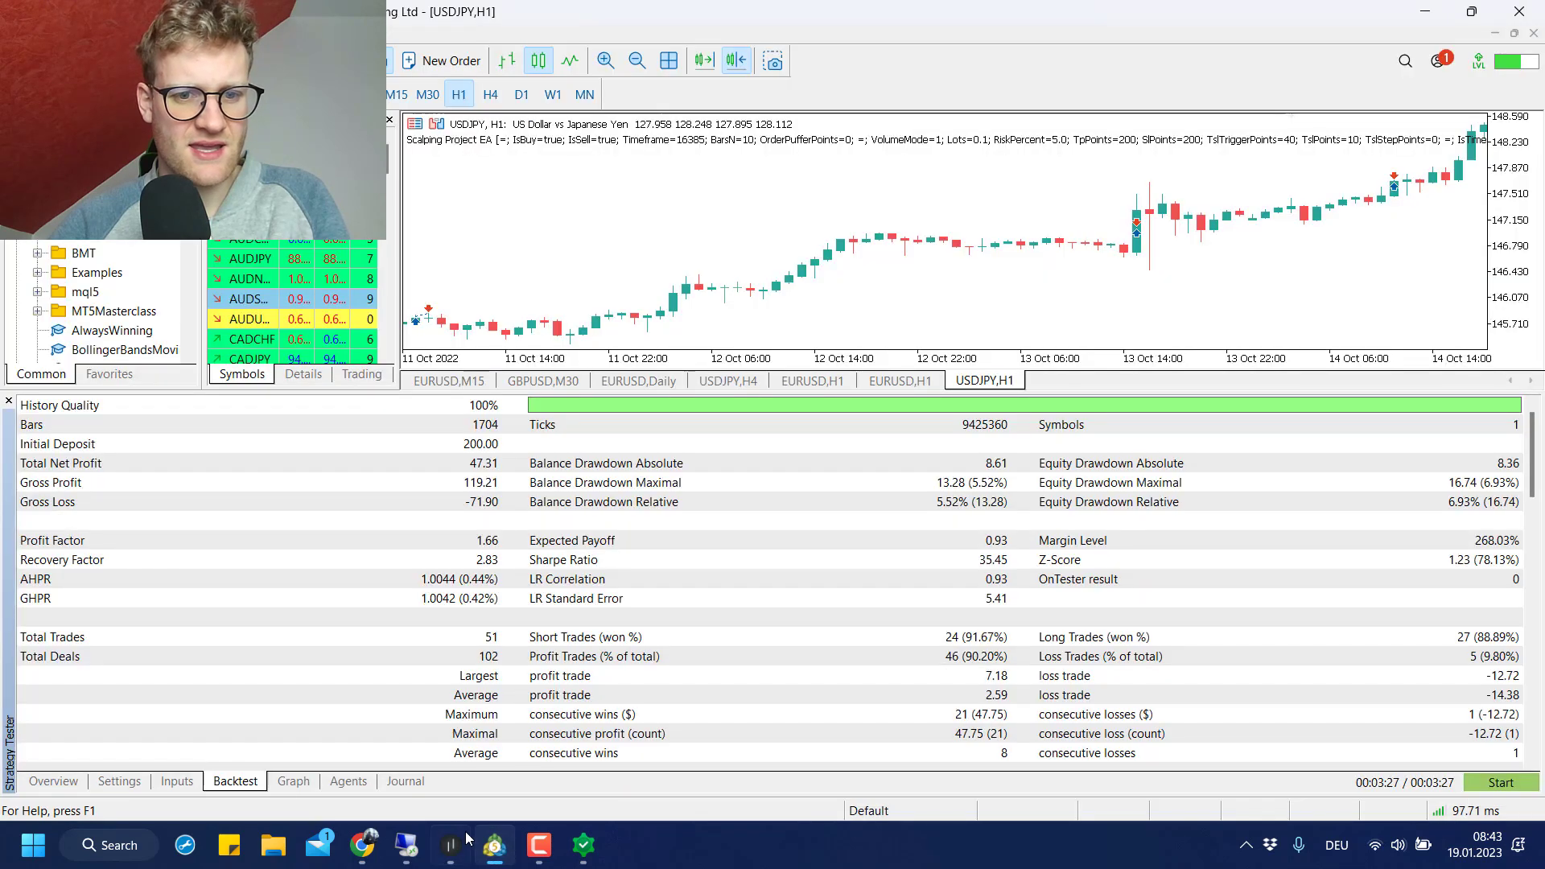
{"action": "left_click", "coordinate": [452, 846]}
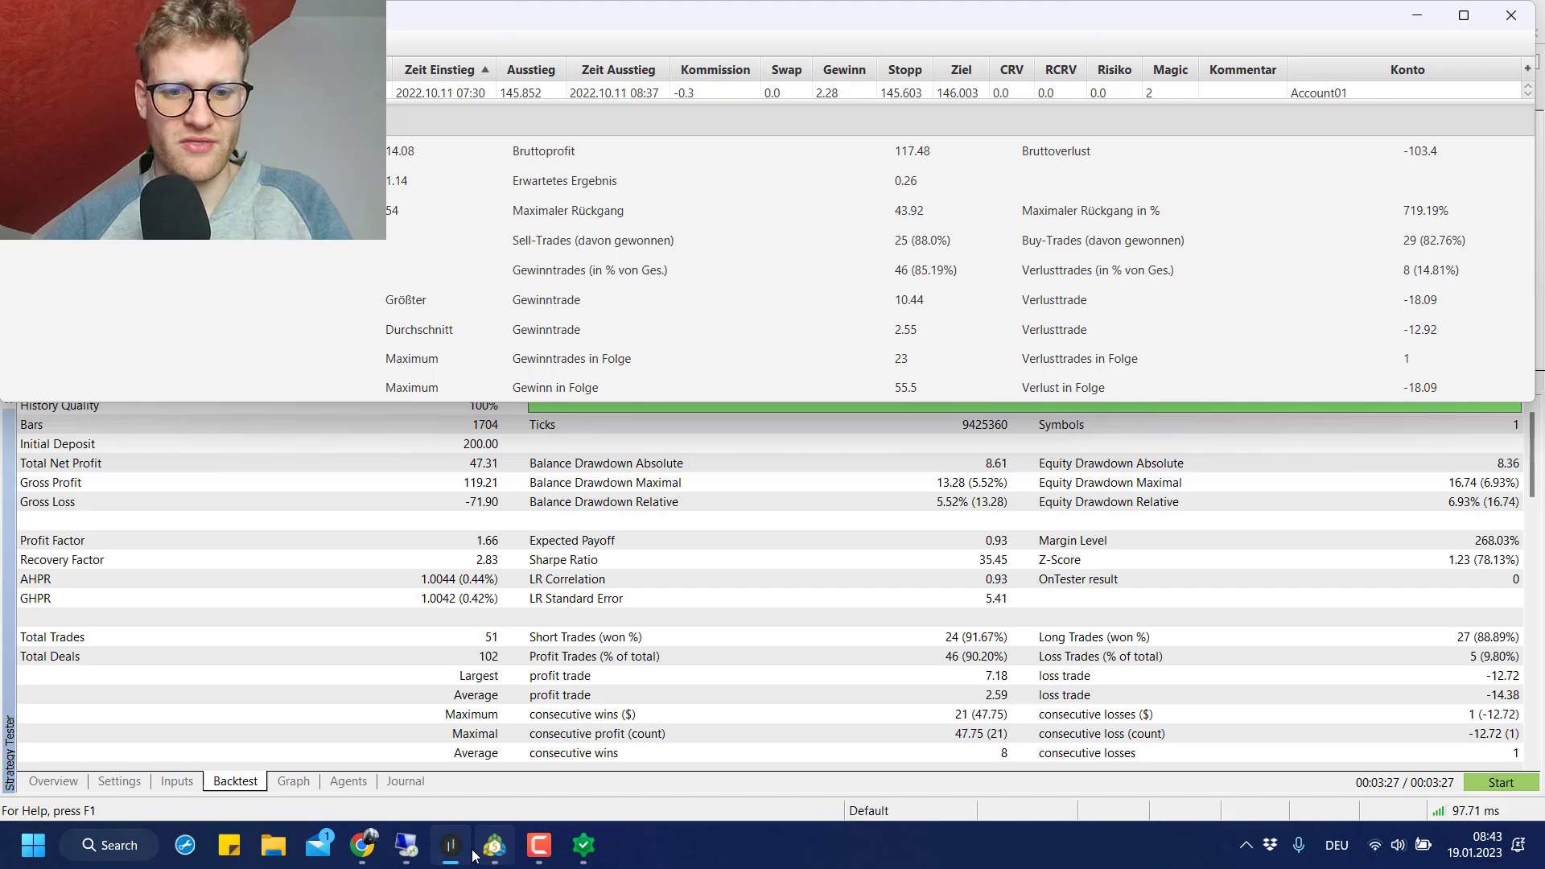
- Review the EA's trade and time settings used for the USDJPY backtest
{"action": "left_click", "coordinate": [189, 785]}
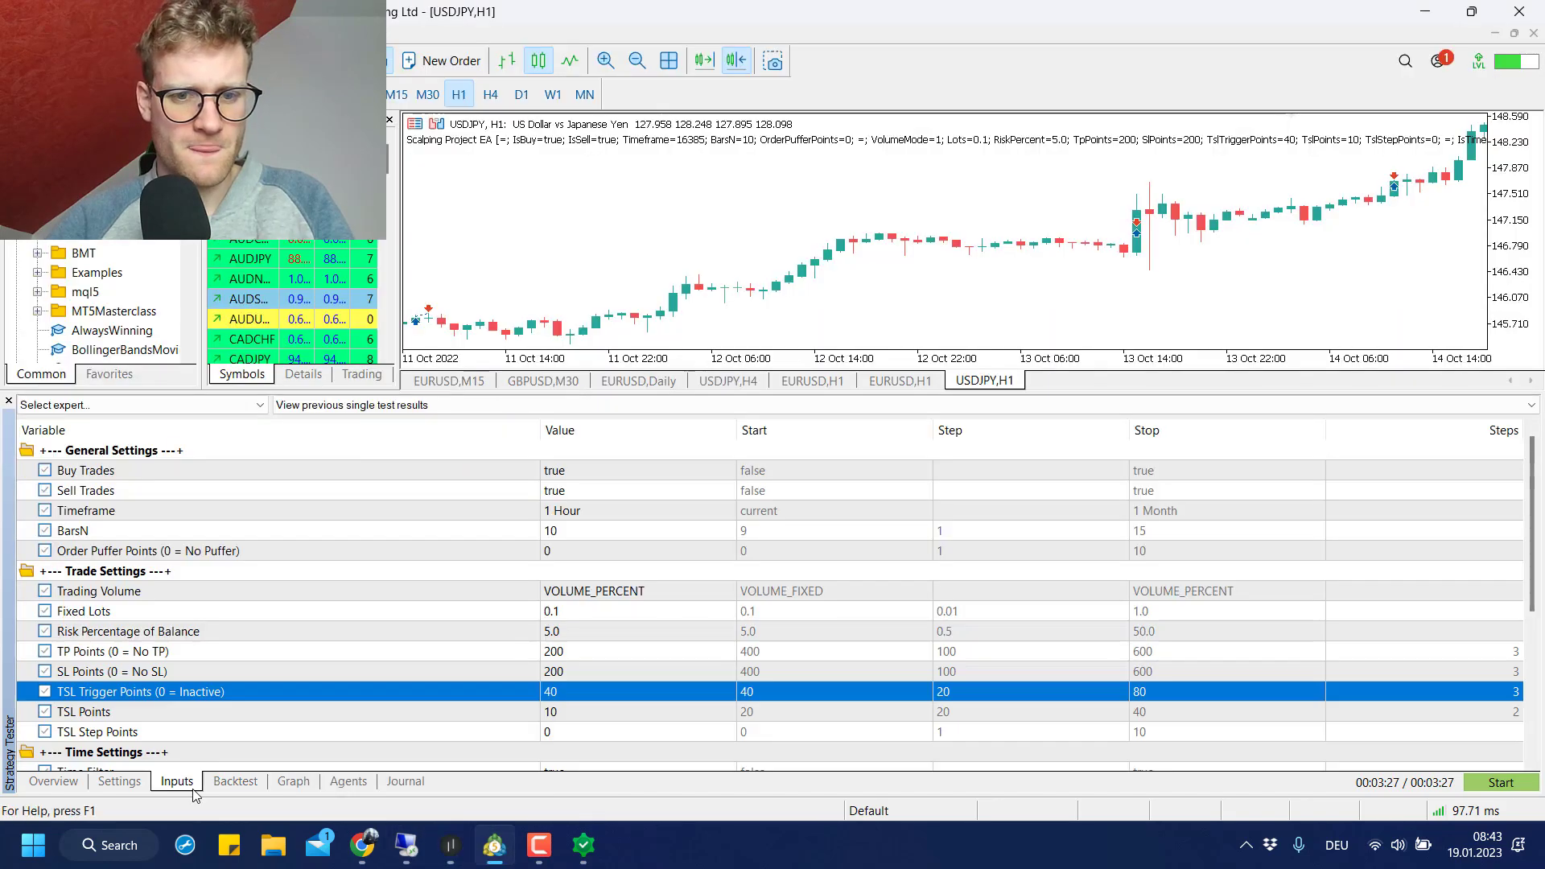
{"action": "scroll", "coordinate": [597, 643], "scroll_direction": "down", "scroll_amount": 3}
{"action": "left_click", "coordinate": [609, 613]}
{"action": "scroll", "coordinate": [642, 574], "scroll_direction": "up", "scroll_amount": 1}
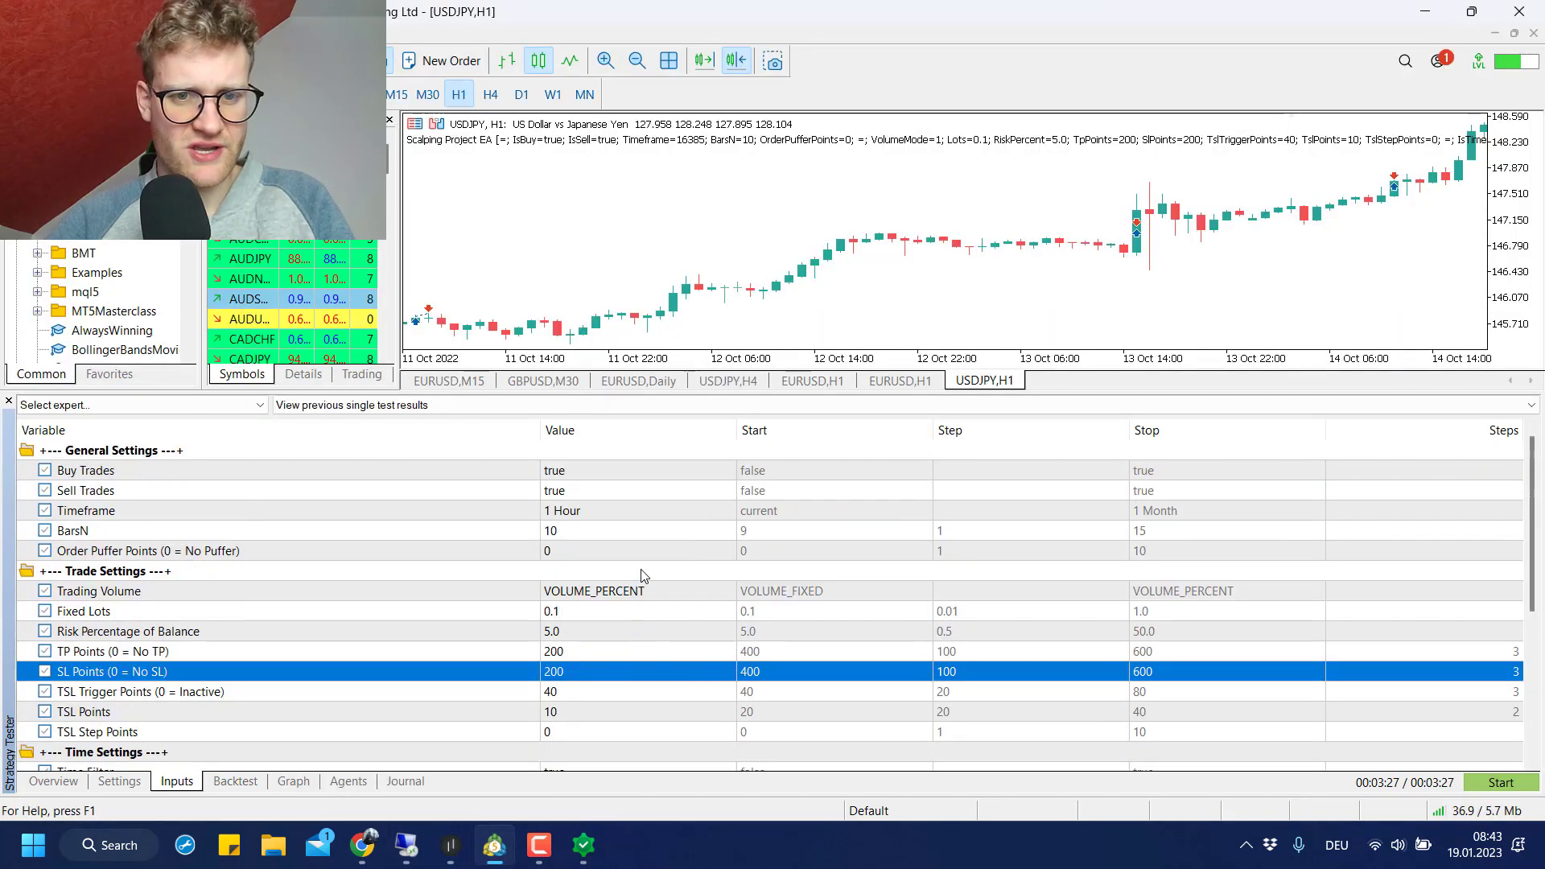
{"action": "scroll", "coordinate": [588, 522], "scroll_direction": "down", "scroll_amount": 2}
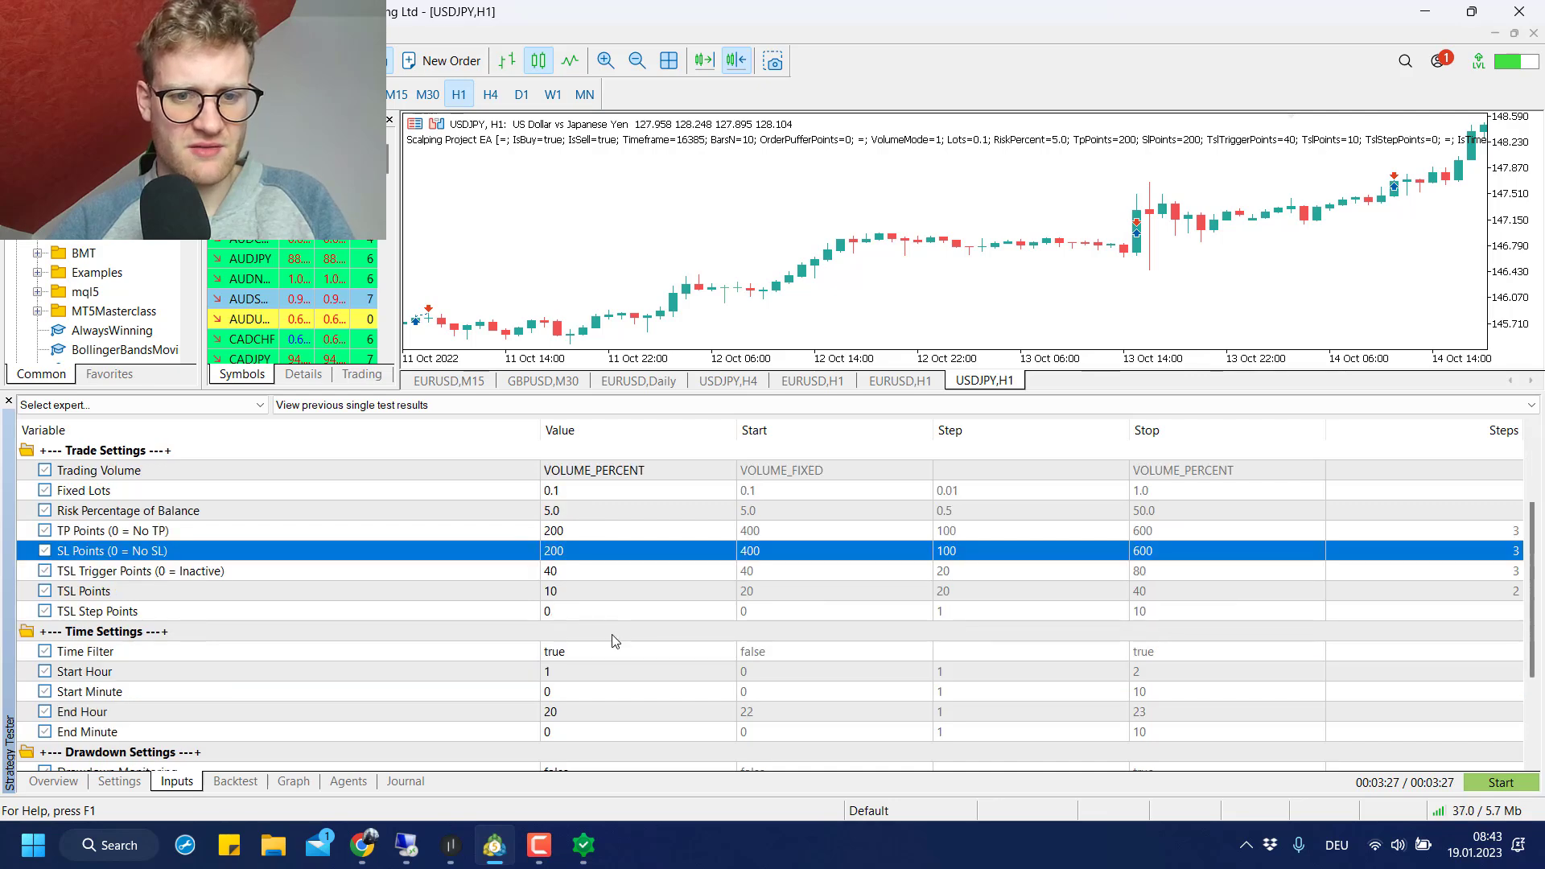
- Check the take-profit, stop-loss and trailing-stop points among the USDJPY backtest inputs, focusing on TSL Trigger Points and TSL Points
{"action": "scroll", "coordinate": [614, 638], "scroll_direction": "down", "scroll_amount": 2}
{"action": "scroll", "coordinate": [600, 607], "scroll_direction": "up", "scroll_amount": 3}
{"action": "left_click", "coordinate": [585, 573]}
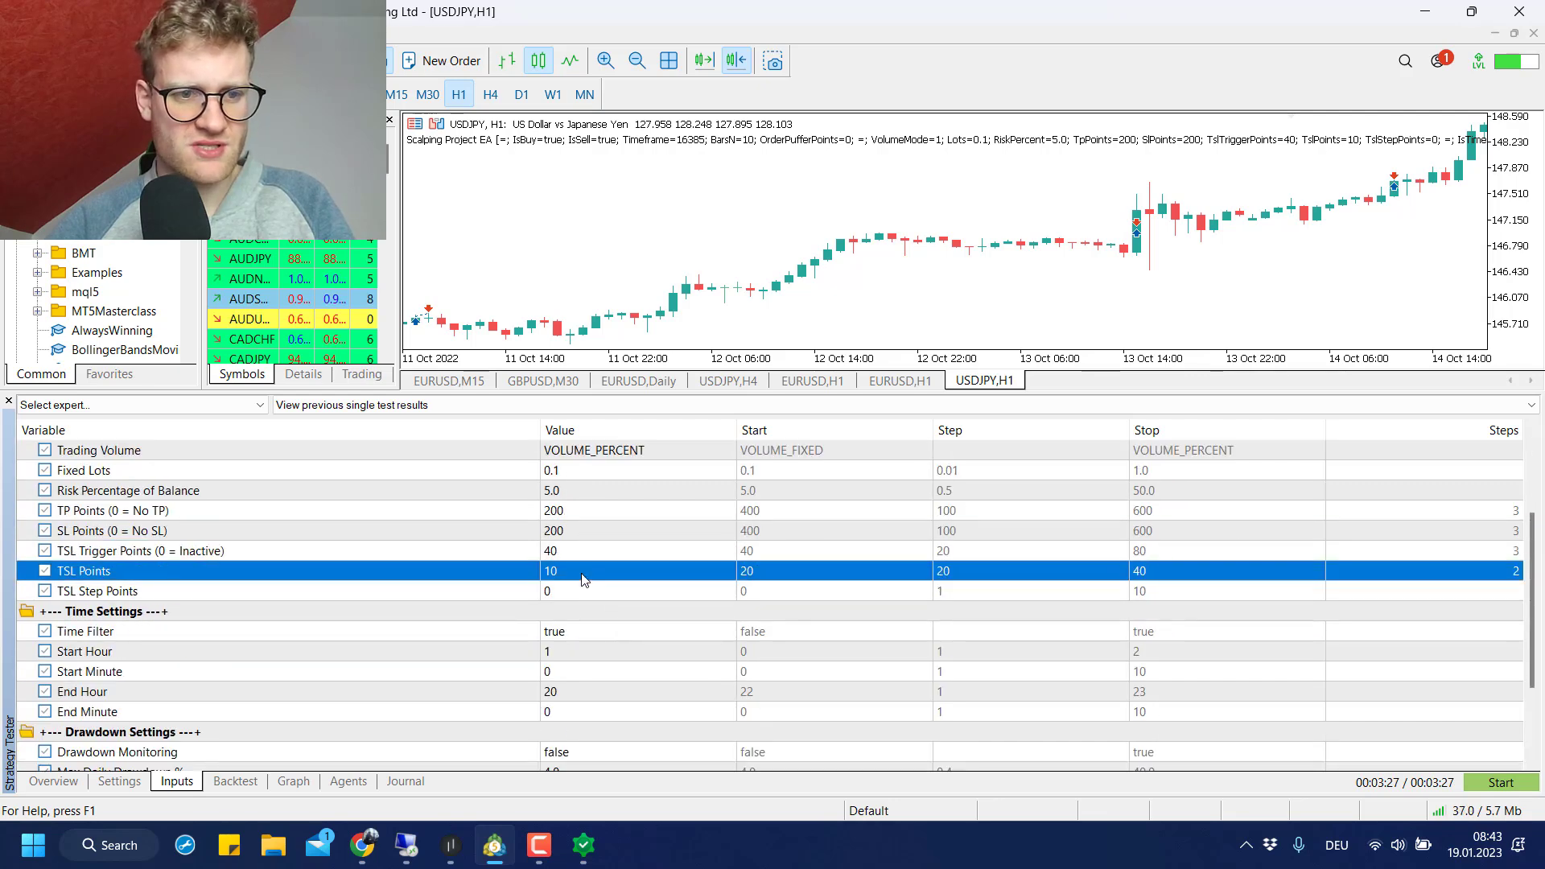
{"action": "scroll", "coordinate": [587, 611], "scroll_direction": "up", "scroll_amount": 2}
{"action": "left_click", "coordinate": [583, 674]}
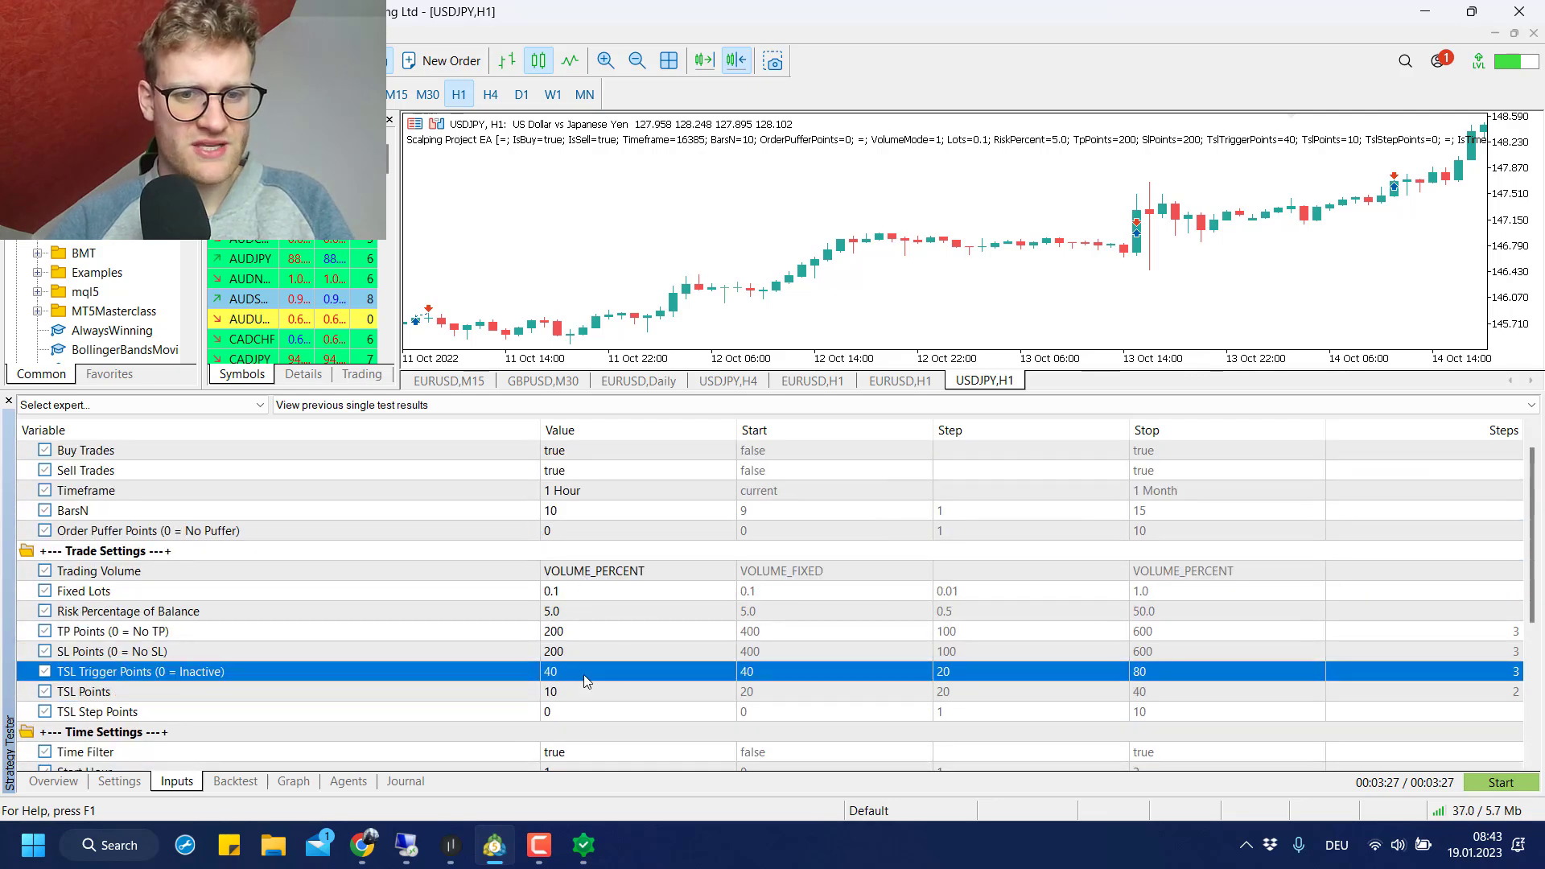
{"action": "scroll", "coordinate": [583, 674], "scroll_direction": "up", "scroll_amount": 1}
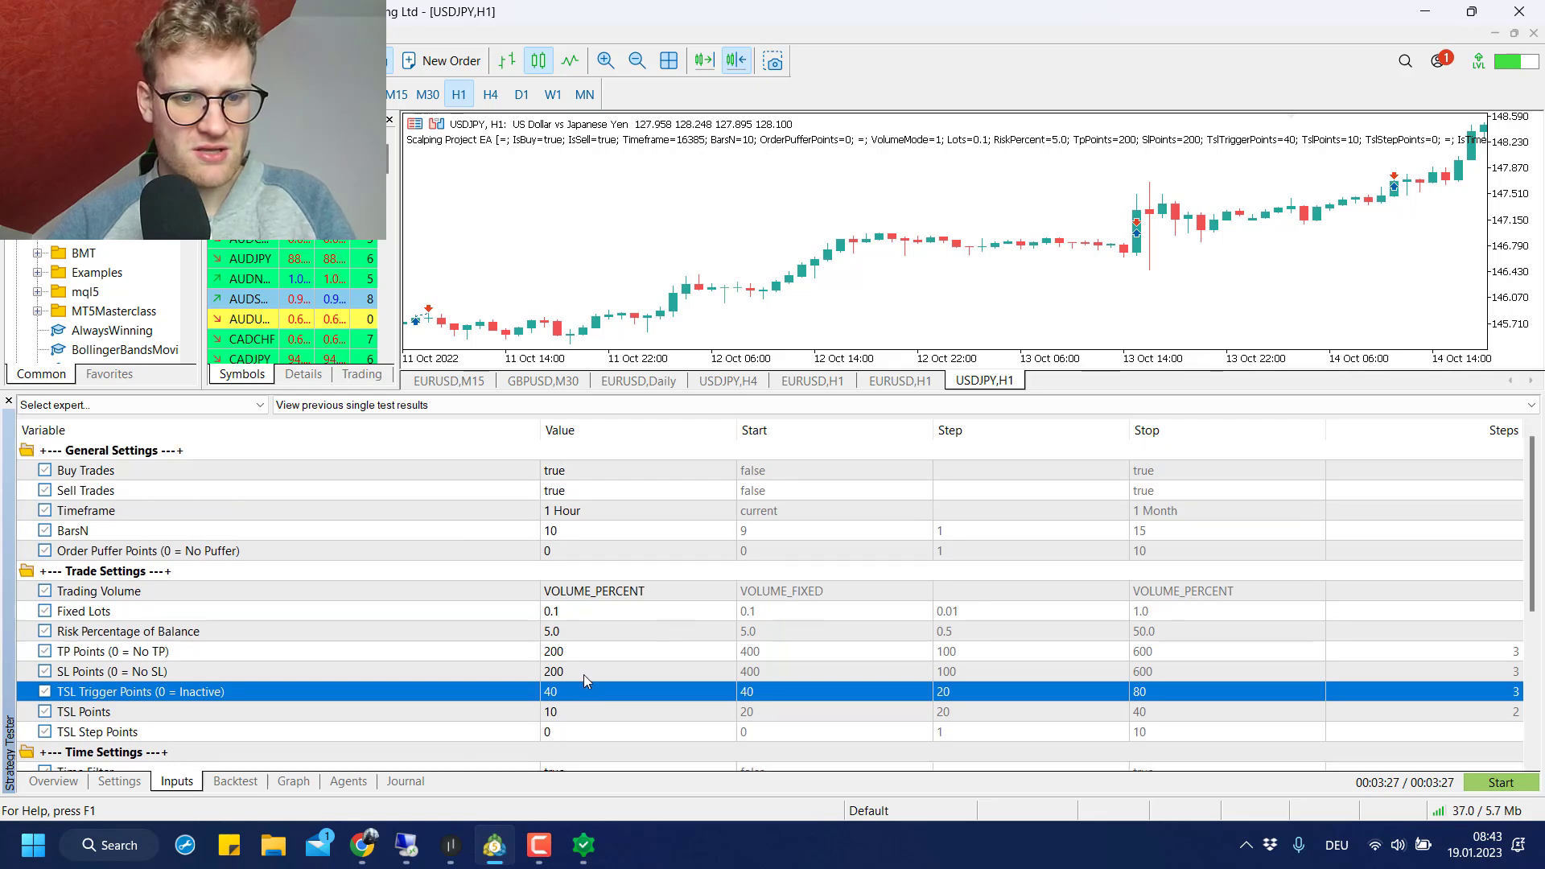
- Check the Scalping Project EA's live input values on the remote terminal's USDJPY chart, discard the dialog, and return to the local backtest
{"action": "left_click", "coordinate": [420, 857]}
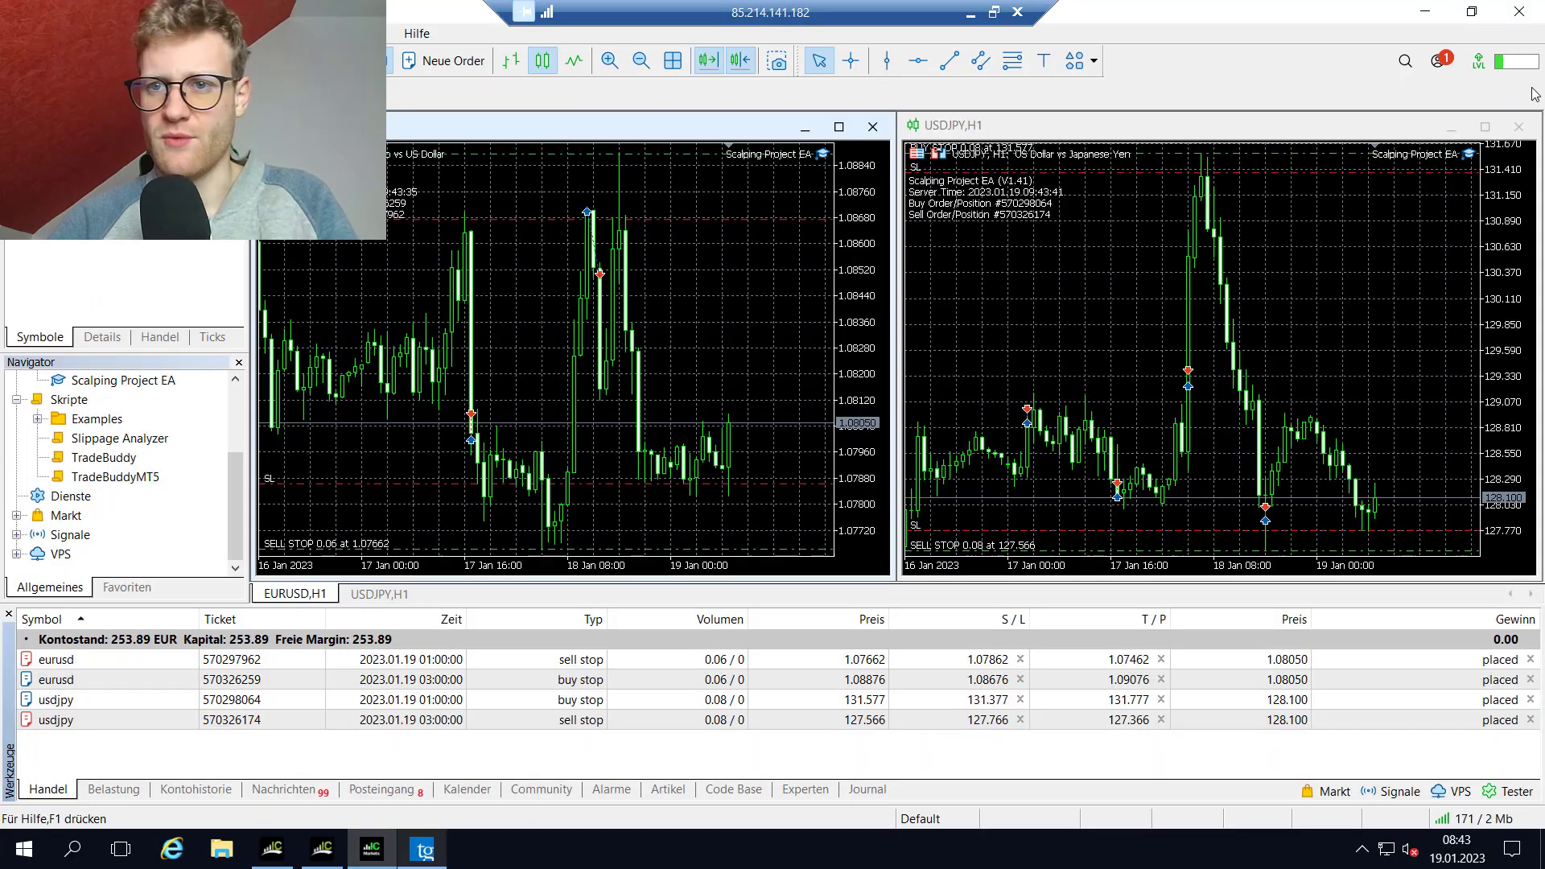
{"action": "double_click", "coordinate": [1466, 159]}
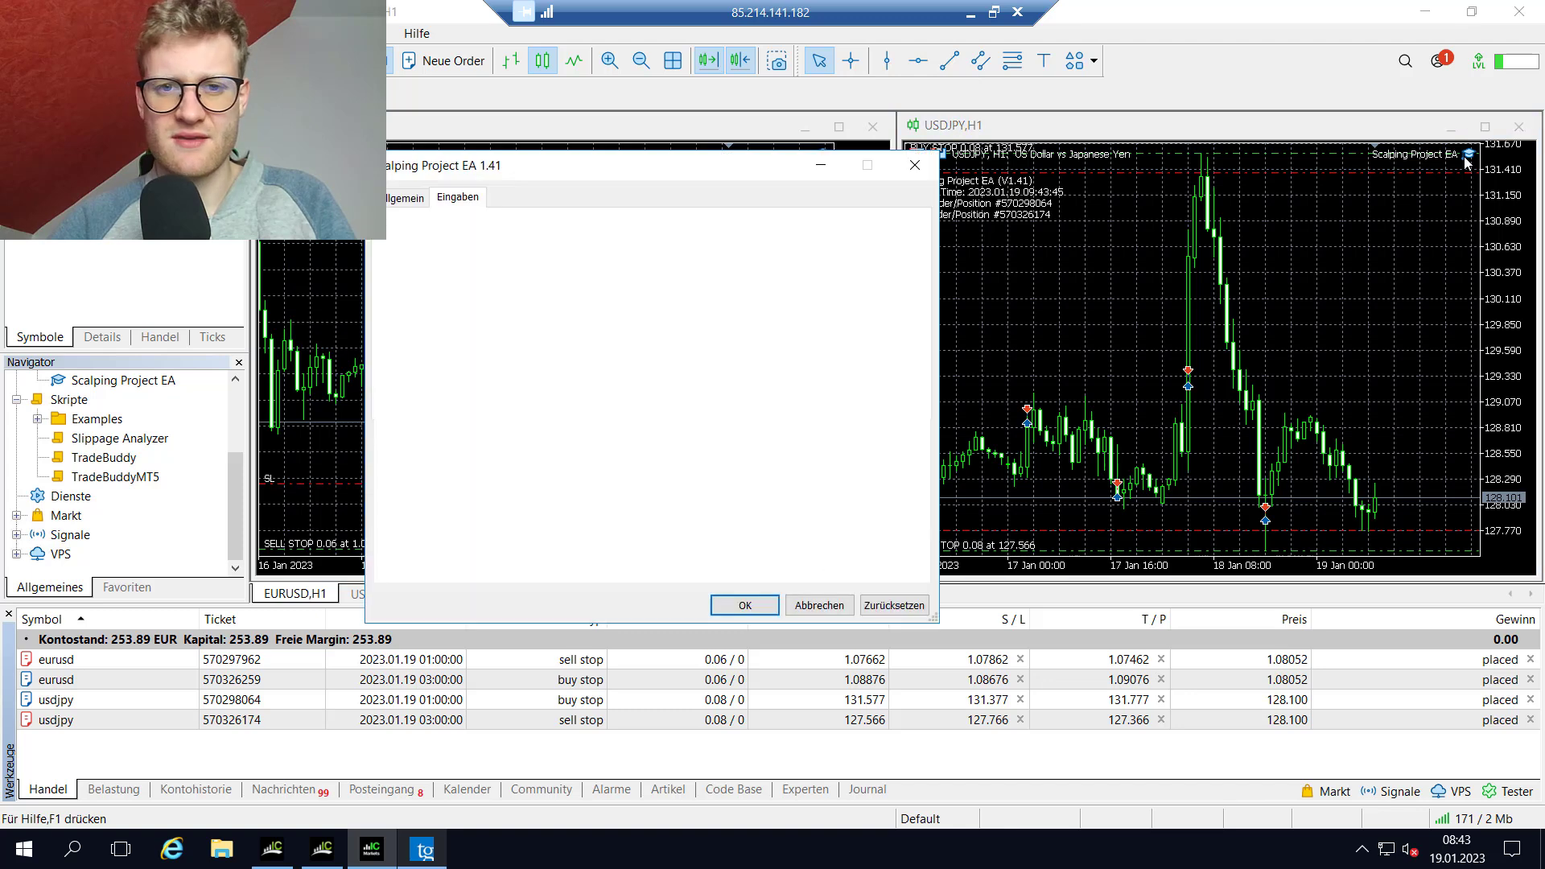
{"action": "left_click", "coordinate": [650, 478]}
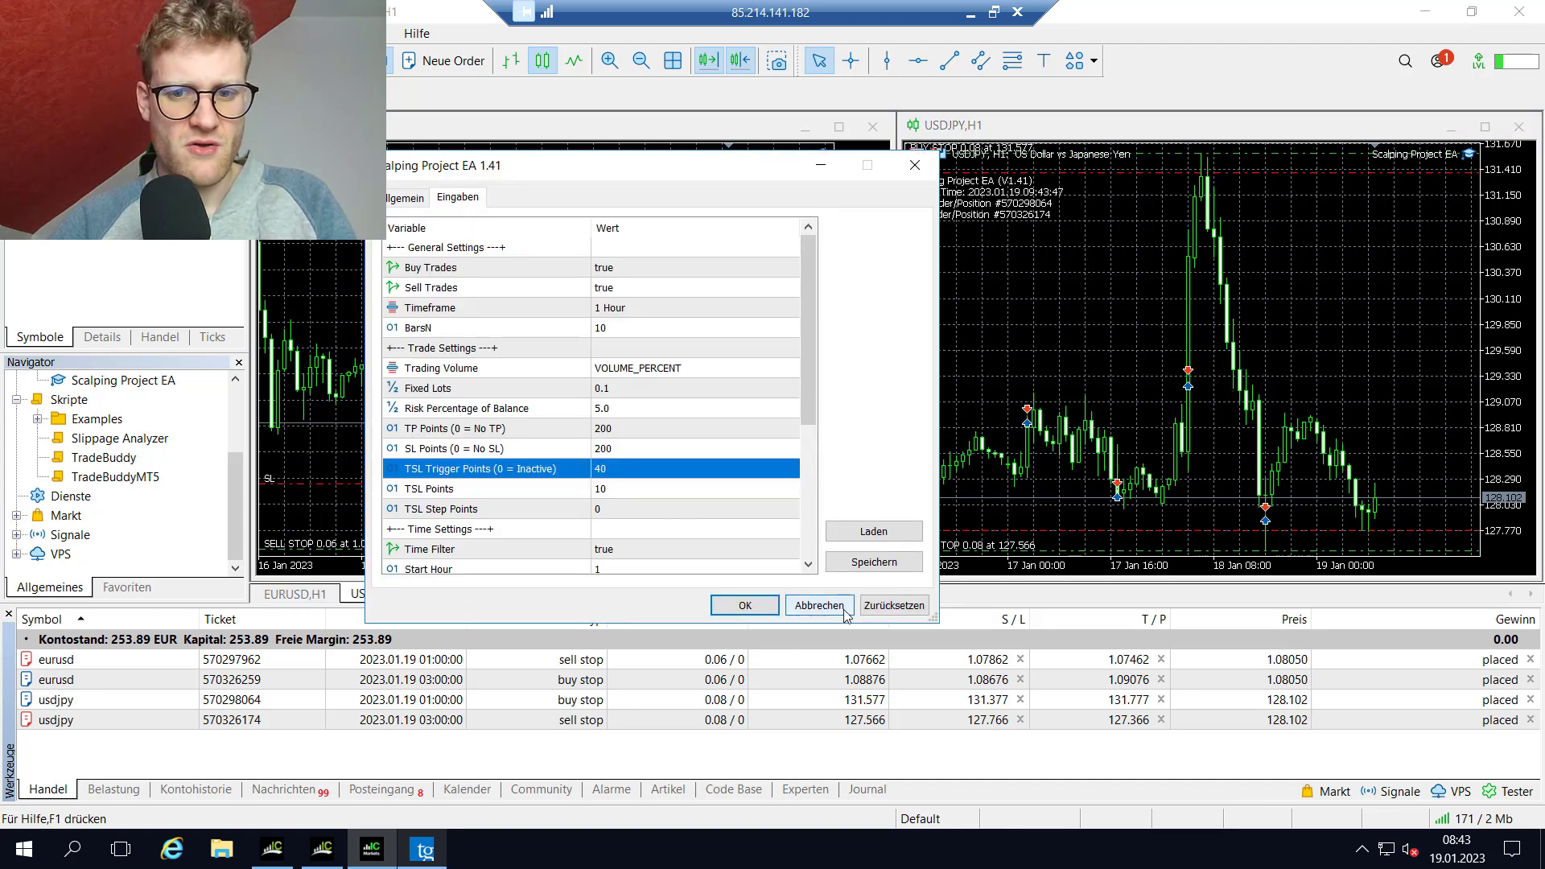
{"action": "left_click", "coordinate": [818, 605]}
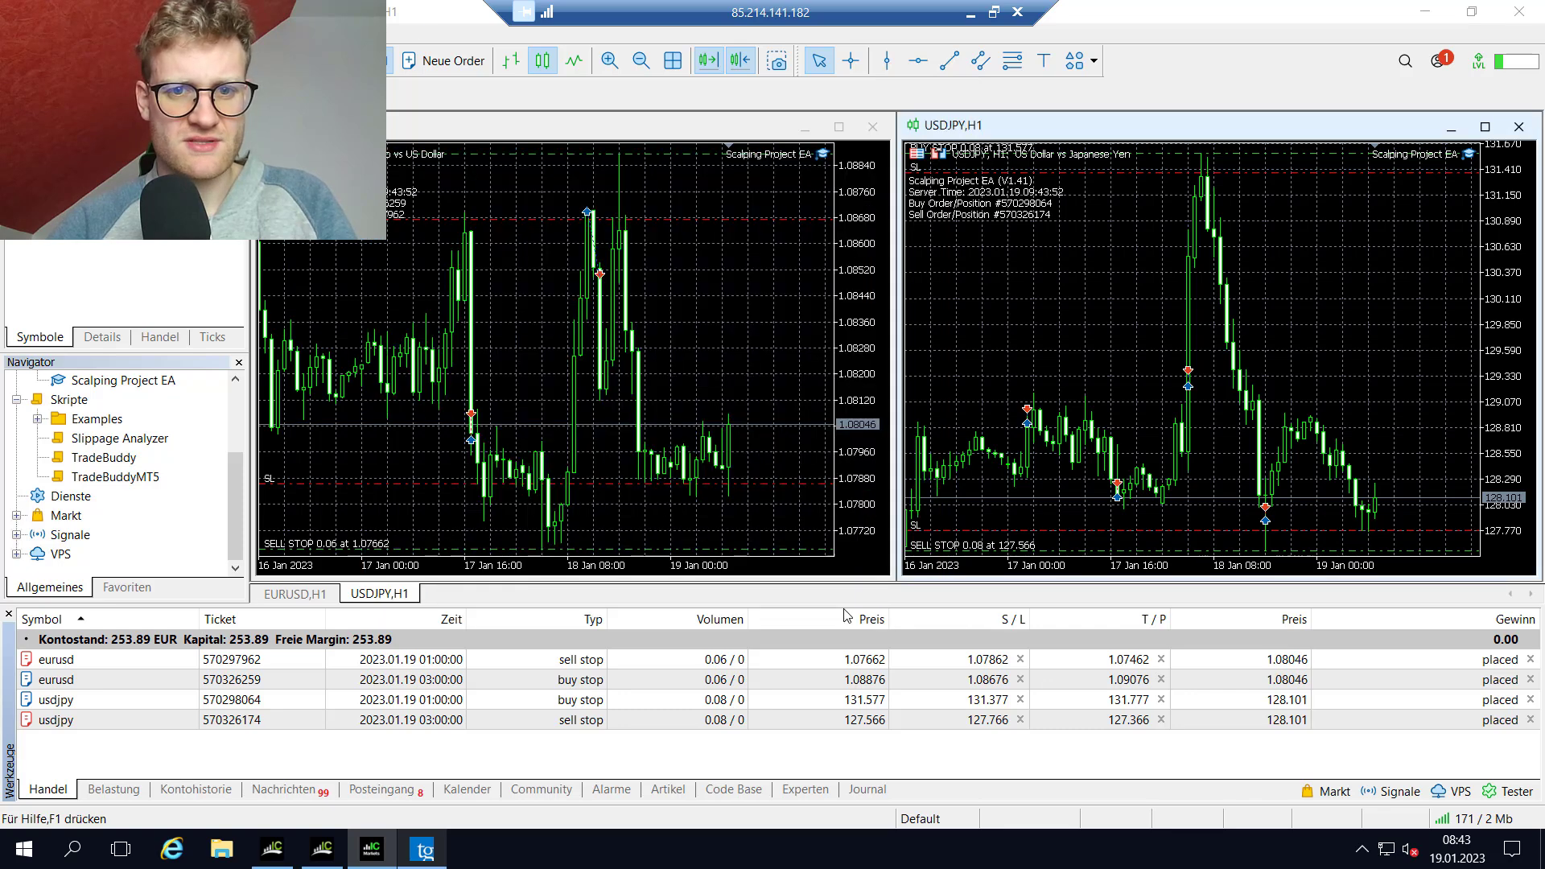
{"action": "left_click", "coordinate": [970, 14]}
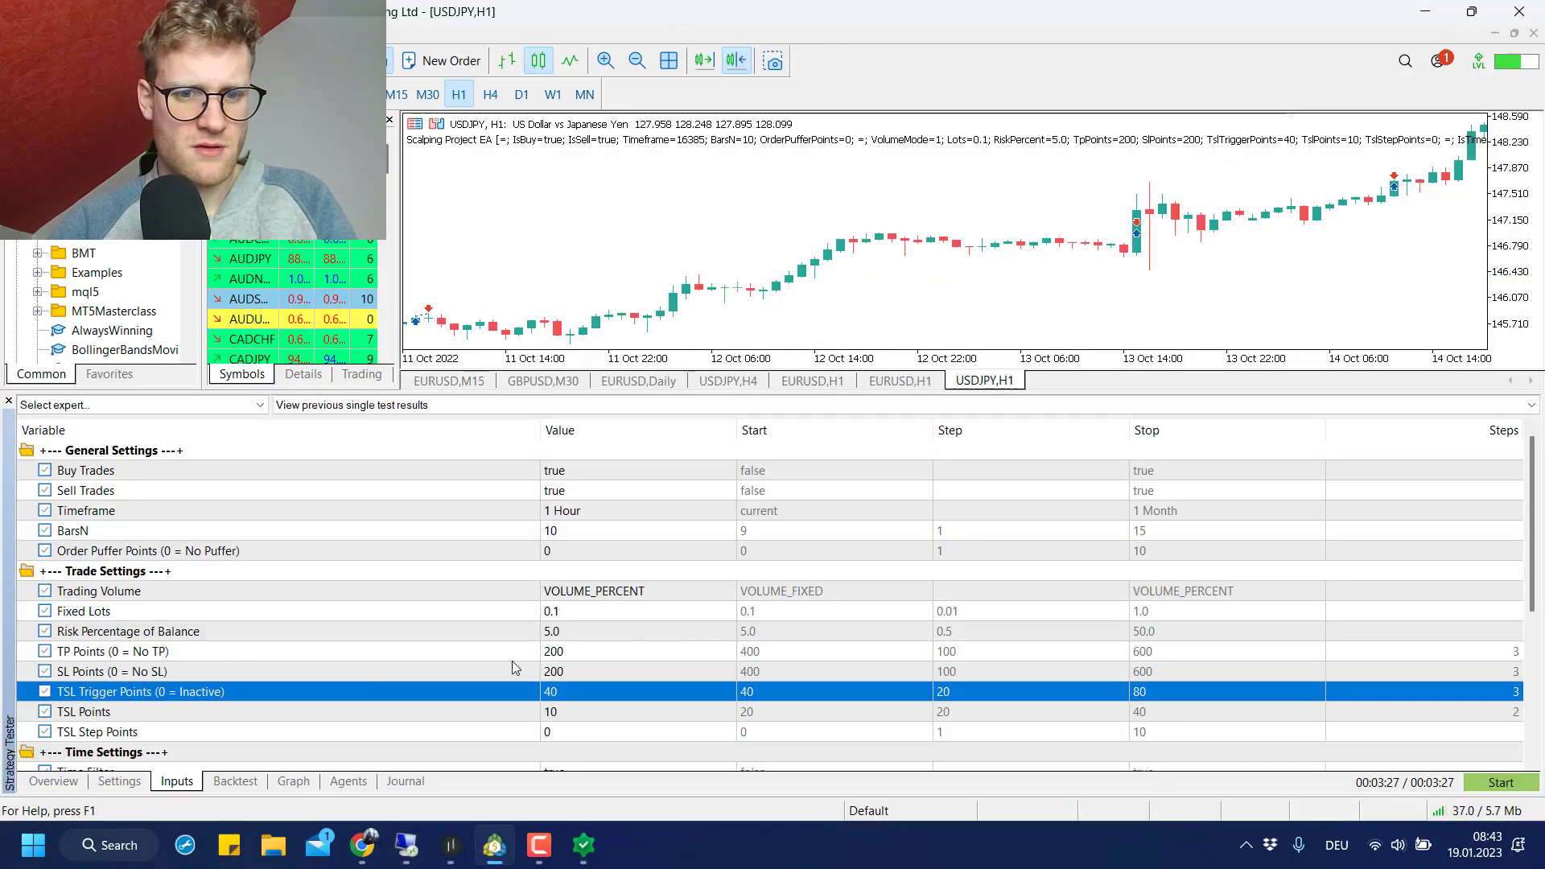
- Check TSL Points and Risk Percentage of Balance in the backtest inputs, and reopen the USDJPY backtest report
{"action": "left_click", "coordinate": [581, 713]}
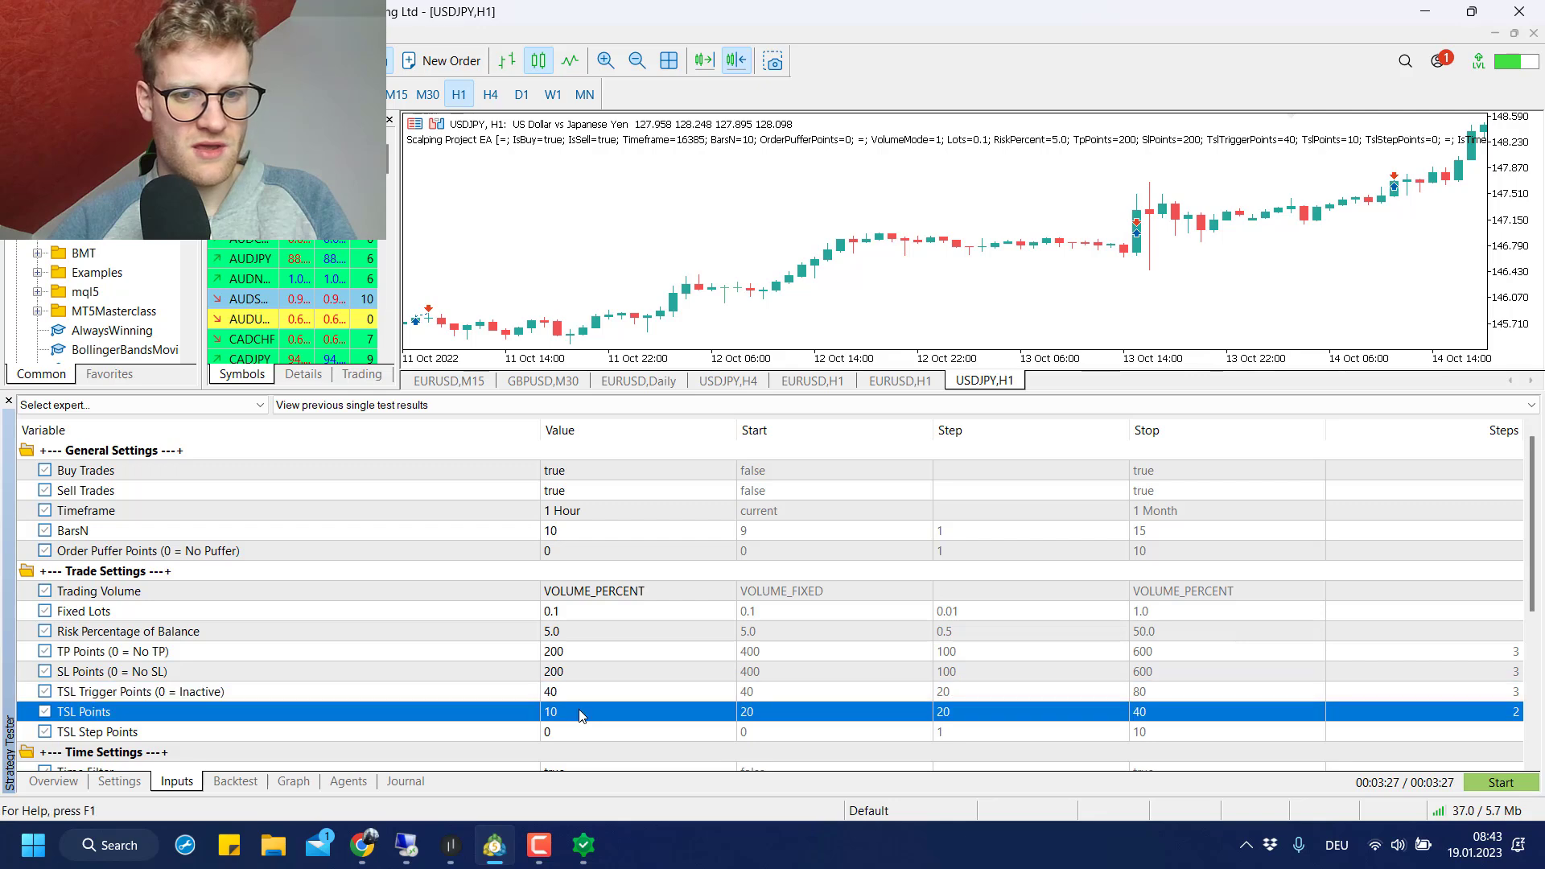
{"action": "left_click", "coordinate": [571, 634]}
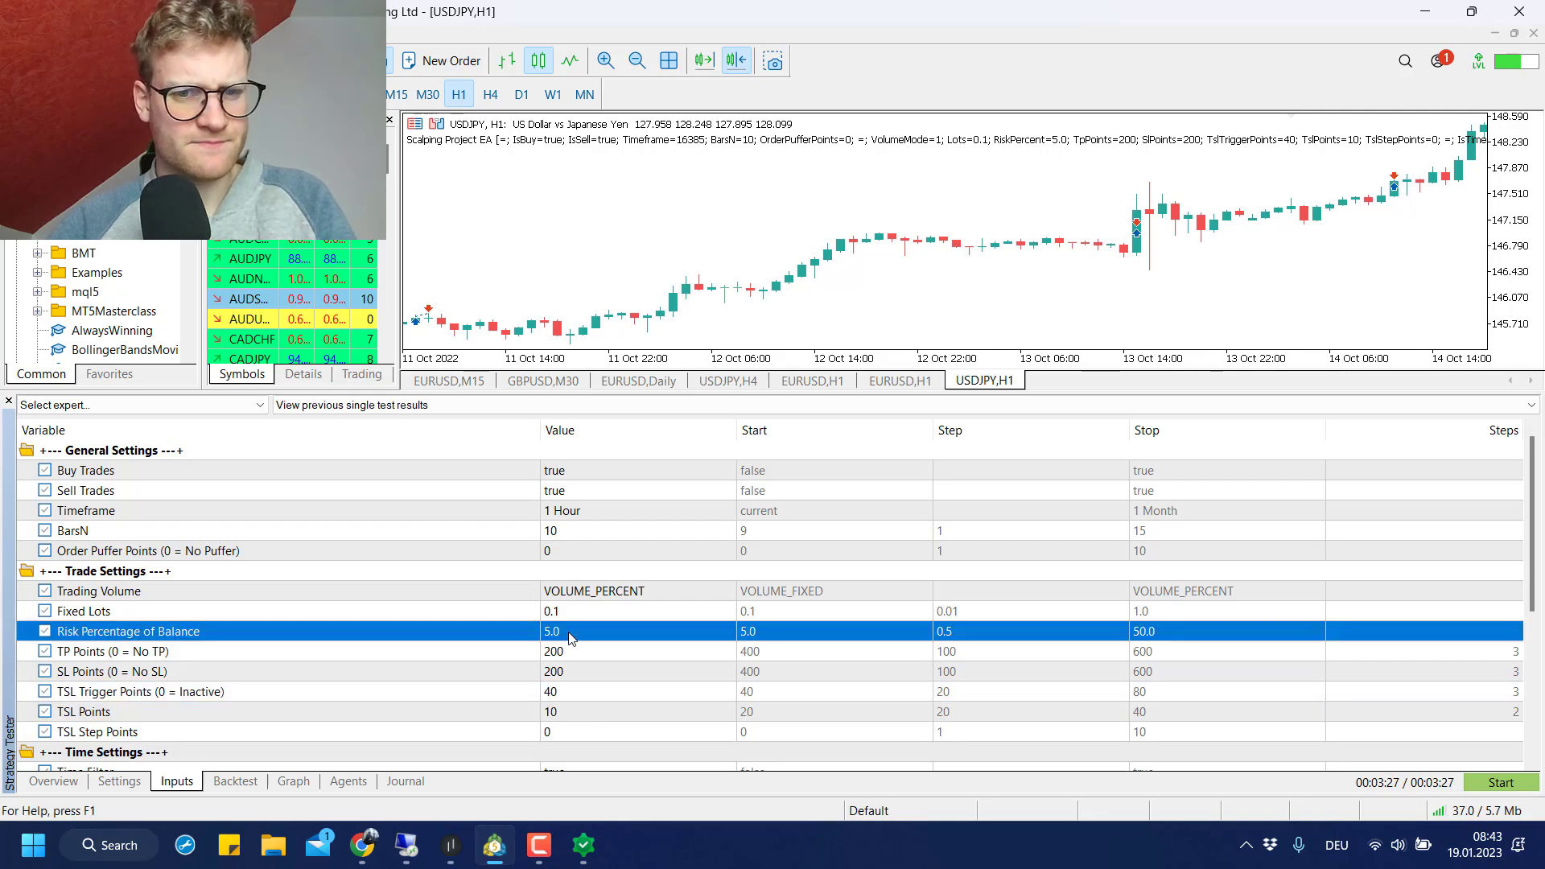
{"action": "left_click", "coordinate": [235, 782]}
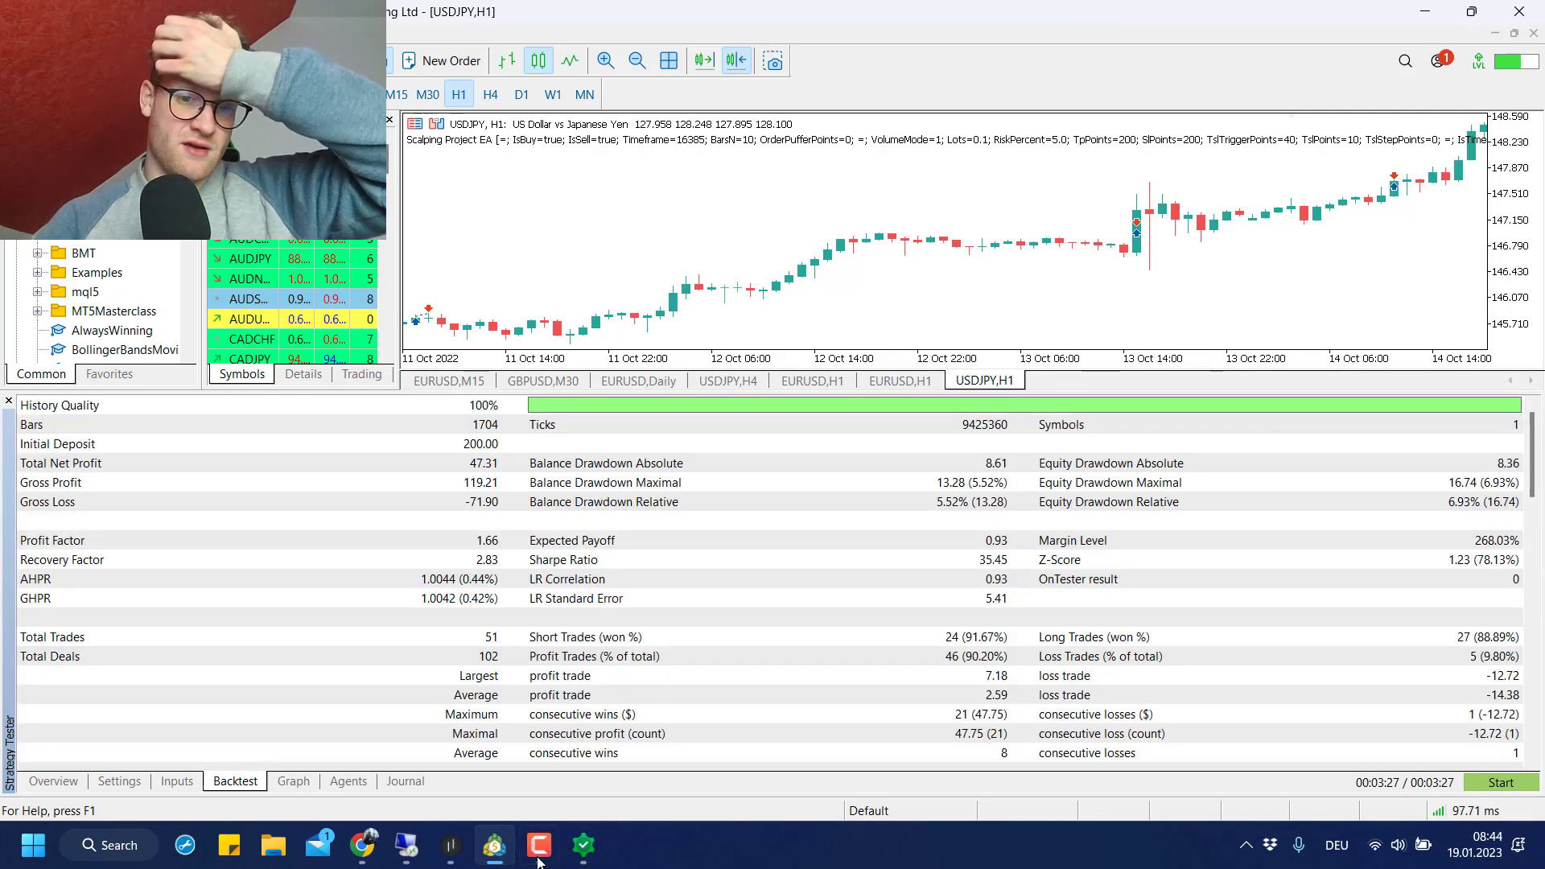
- Show TradeBuddy's trade list above the visual tester's deal history, and go to the most recent USDJPY trades in both
{"action": "left_click", "coordinate": [584, 845]}
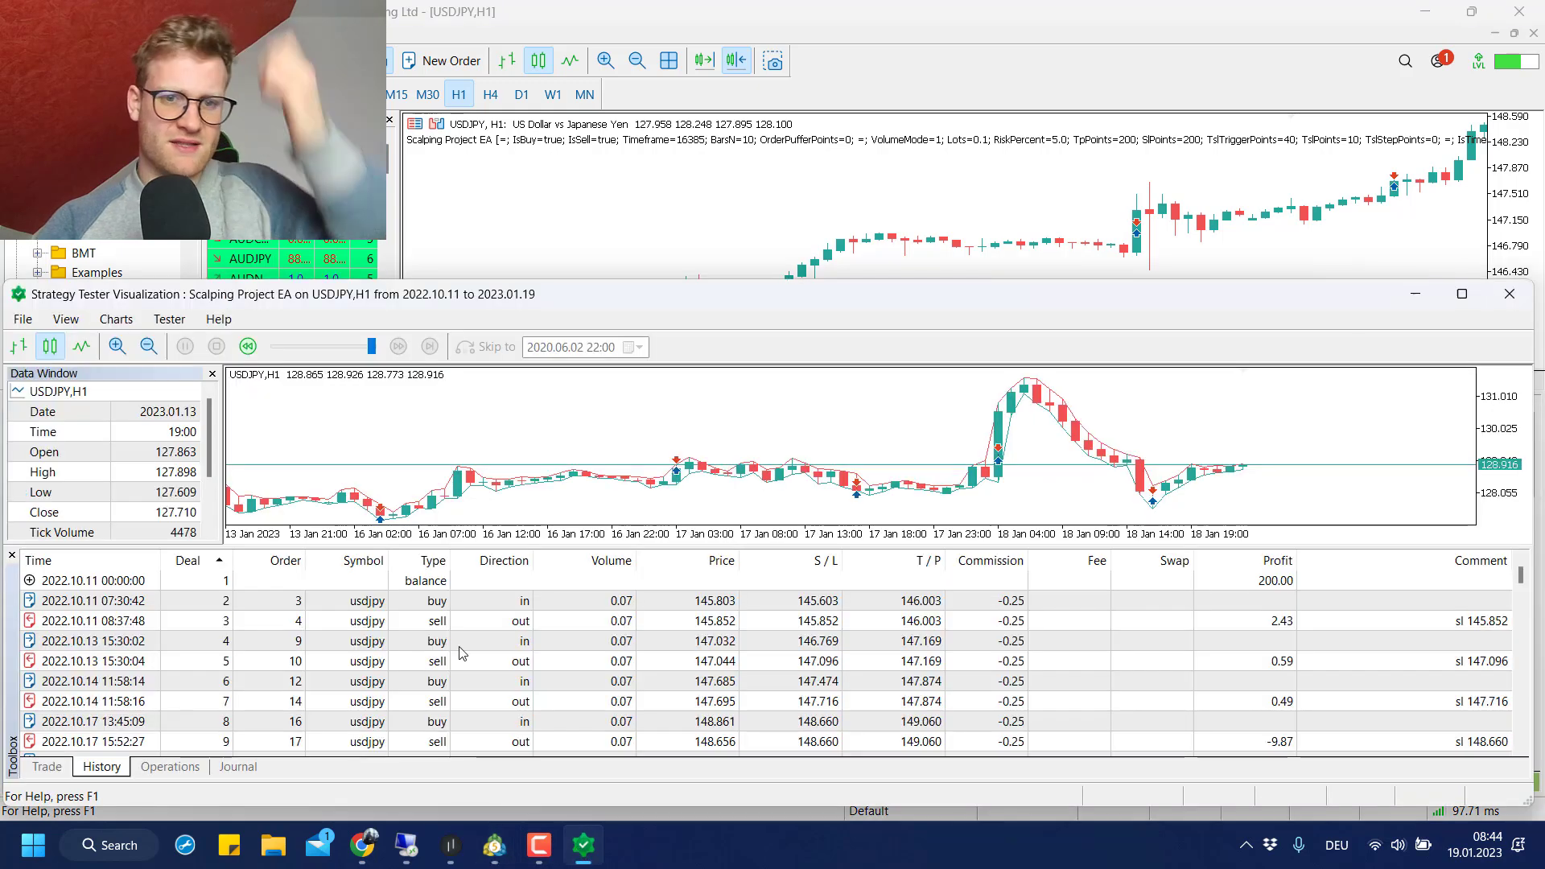
{"action": "left_click", "coordinate": [452, 843]}
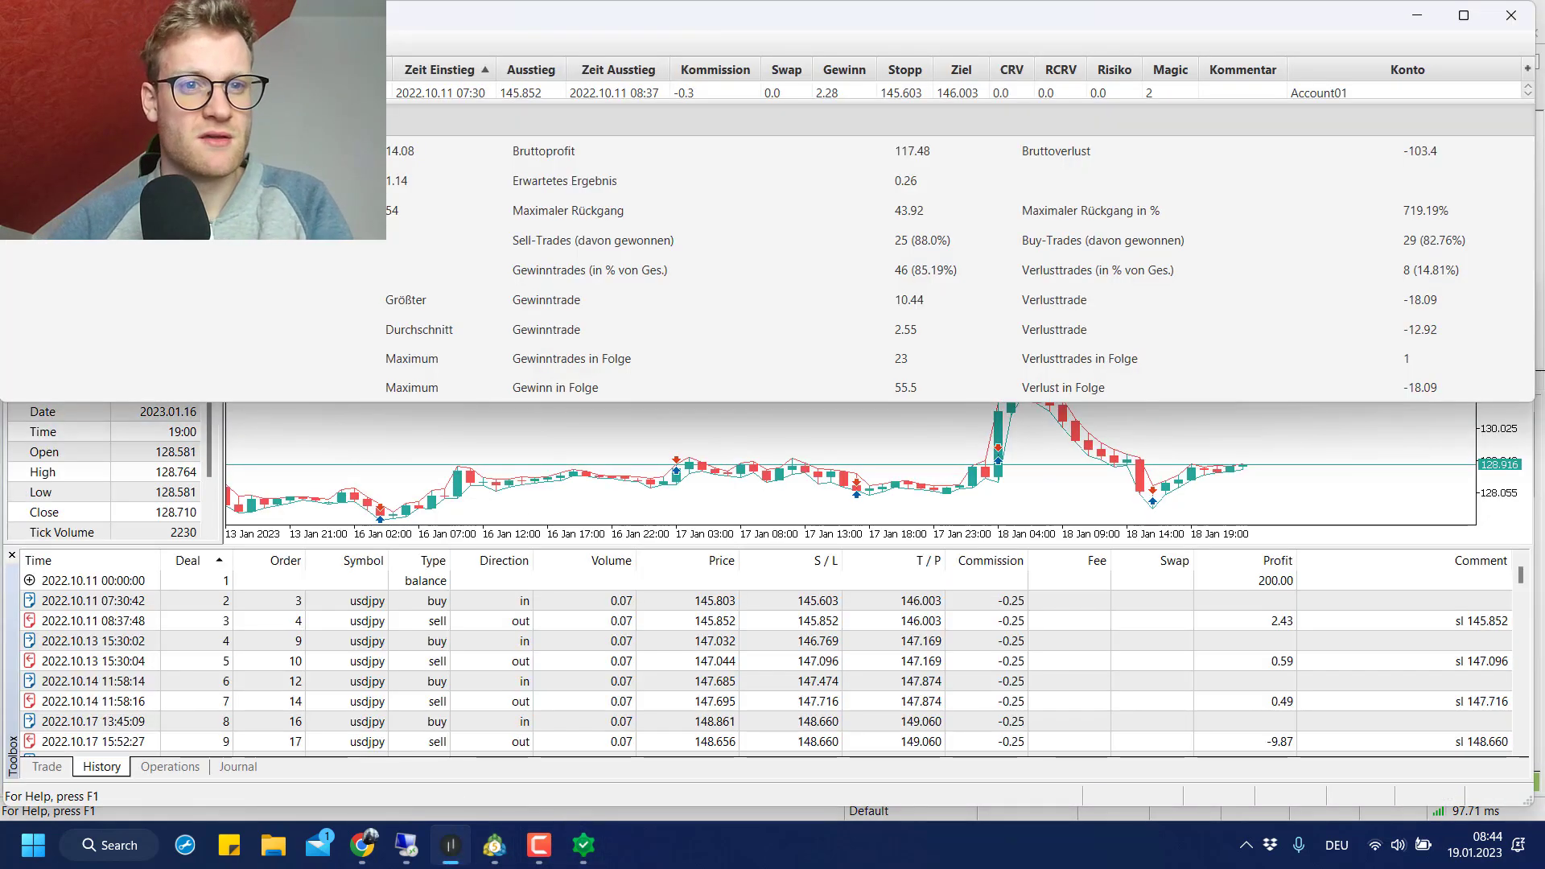
{"action": "scroll", "coordinate": [583, 233], "scroll_direction": "down", "scroll_amount": 10}
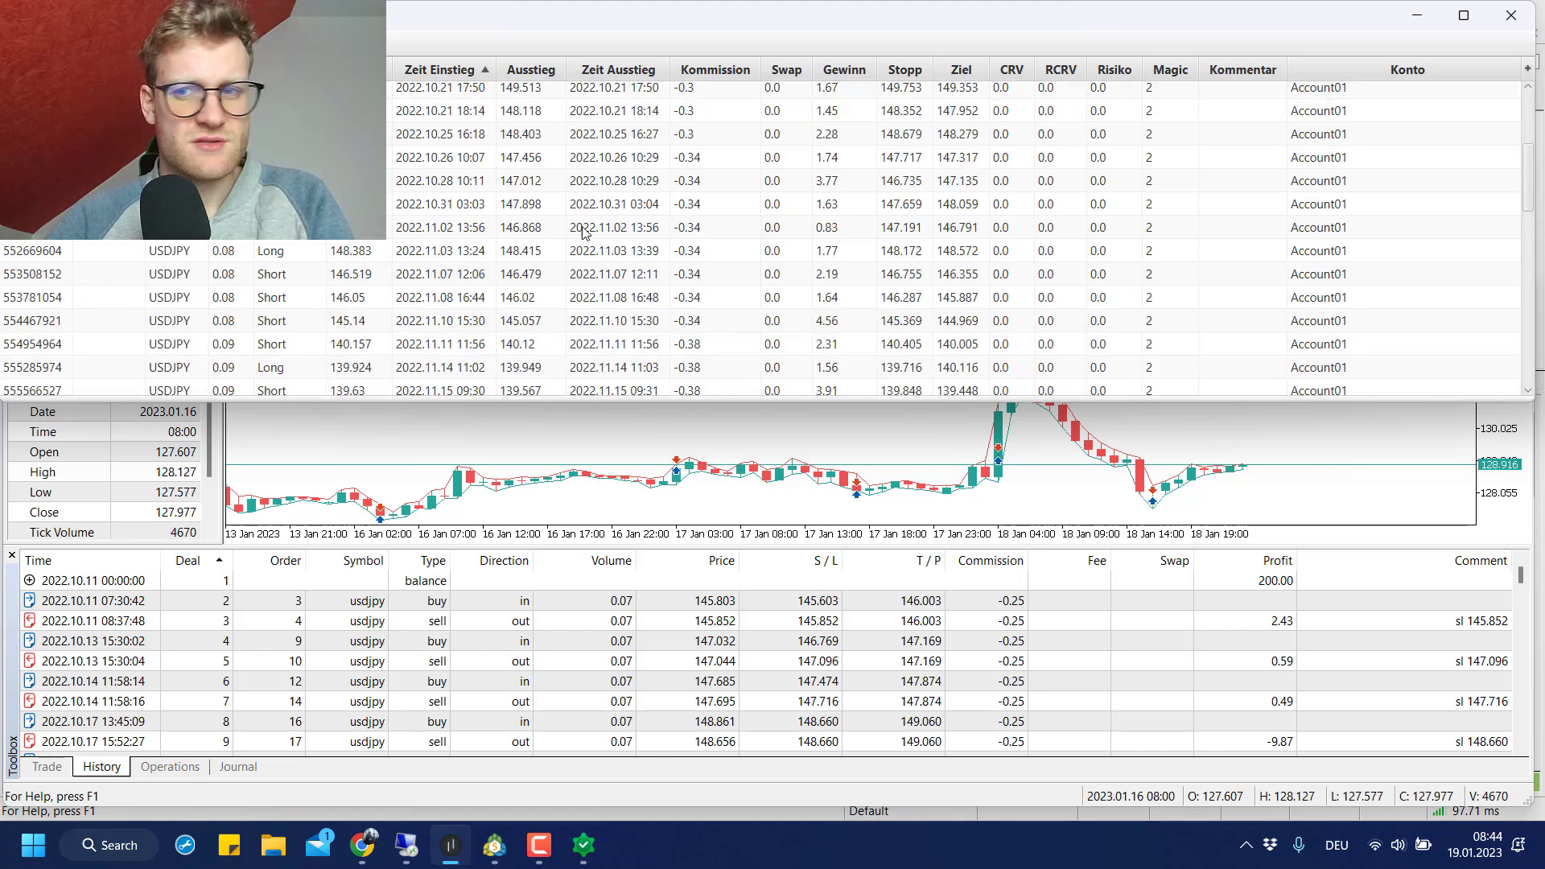
{"action": "scroll", "coordinate": [309, 734], "scroll_direction": "down", "scroll_amount": 20}
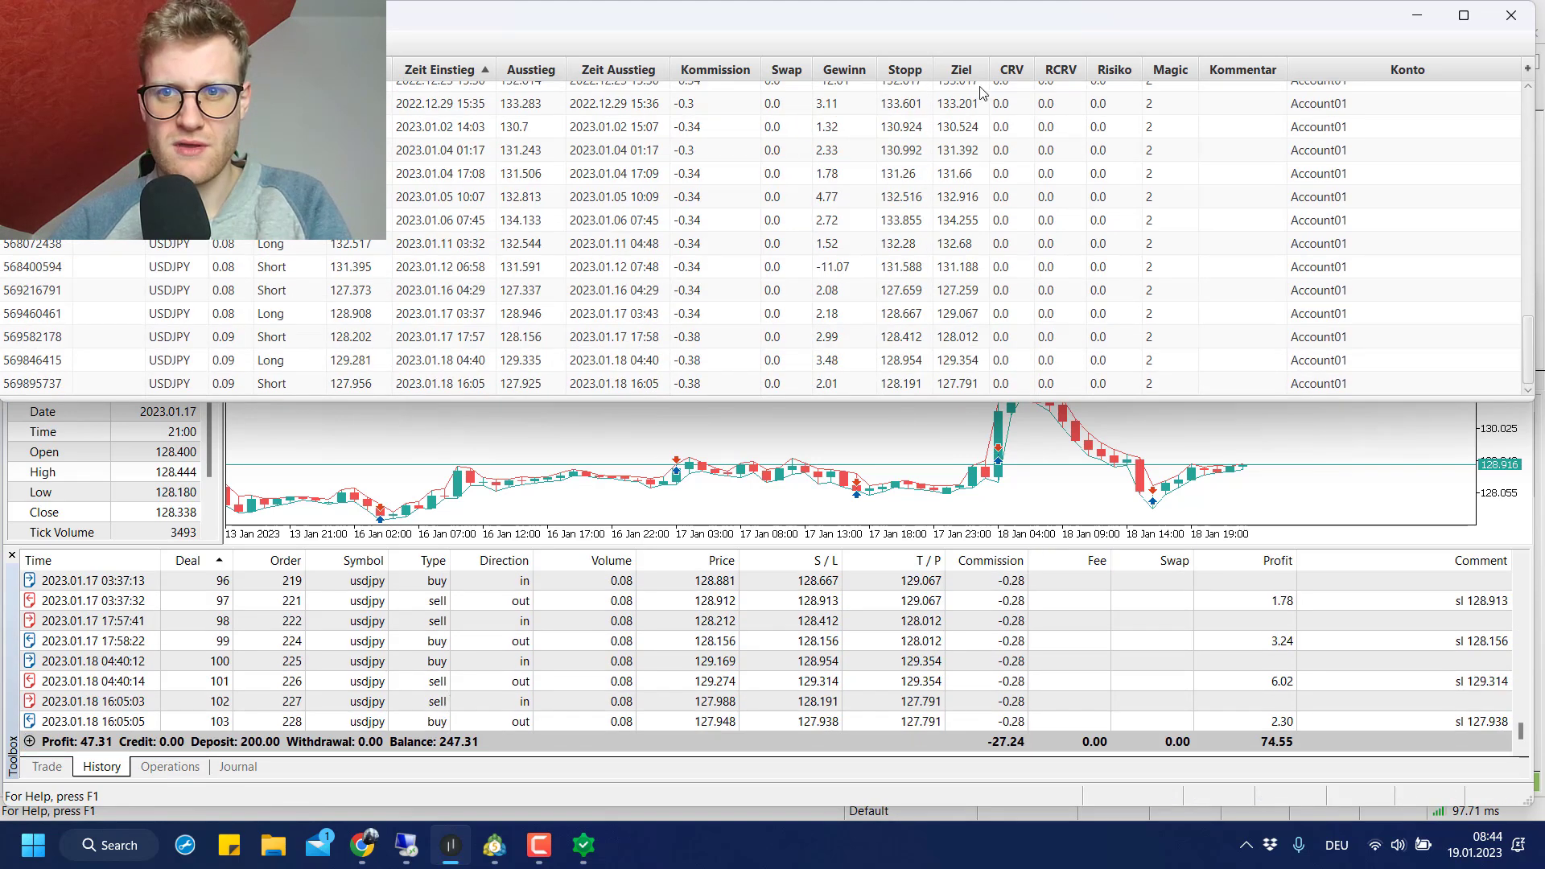
- Compare the profits of the live USDJPY trades of 17 and 18 January 2023 with the matching backtest deals
{"action": "left_click", "coordinate": [834, 105]}
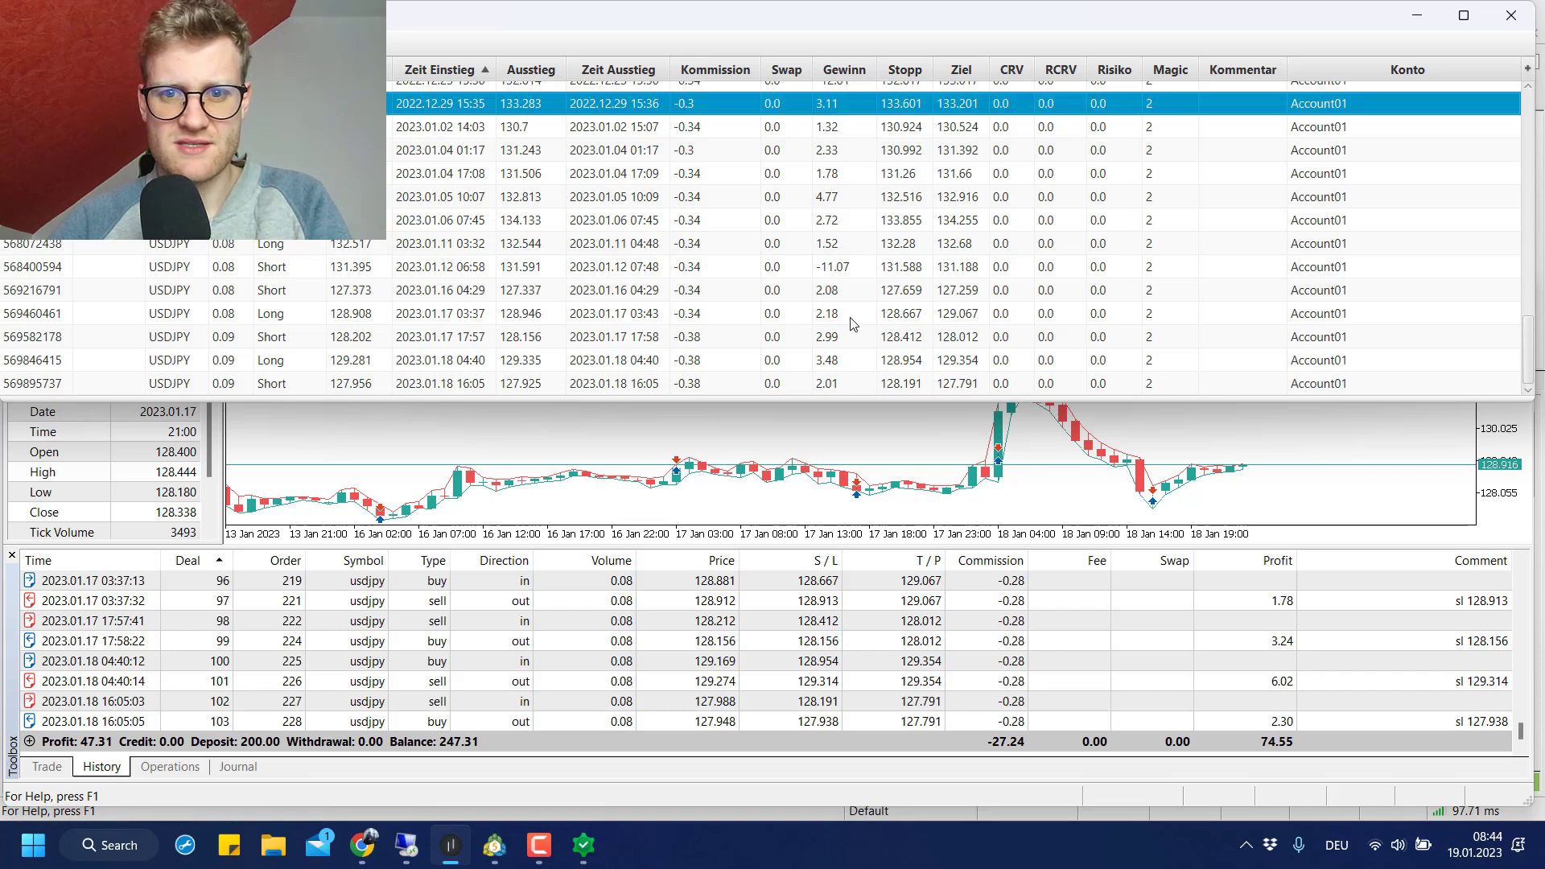
{"action": "left_click", "coordinate": [852, 383]}
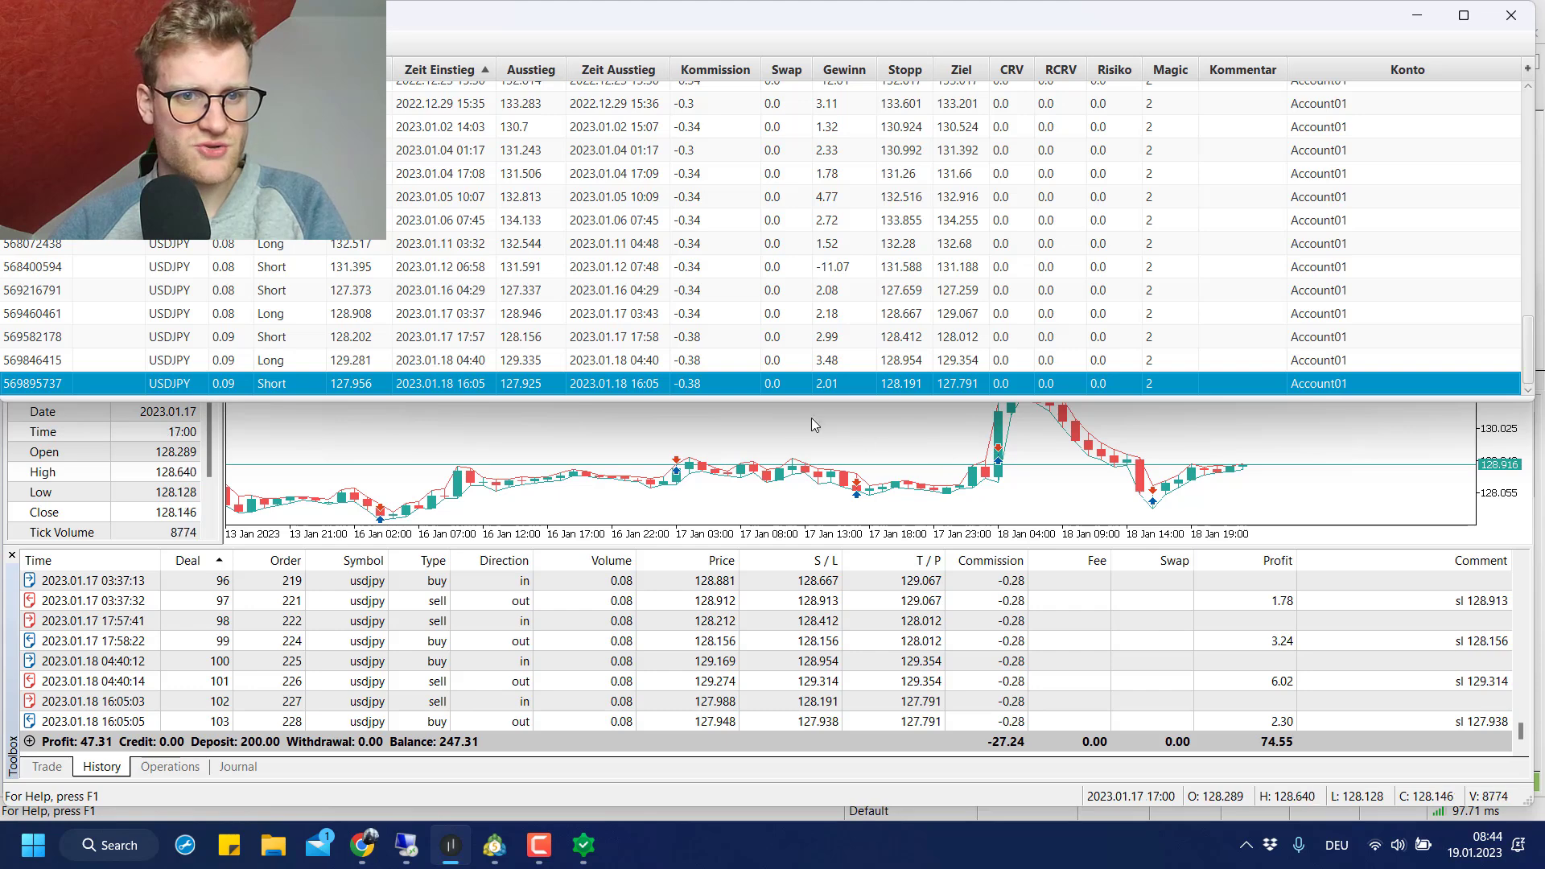
{"action": "left_click", "coordinate": [806, 361]}
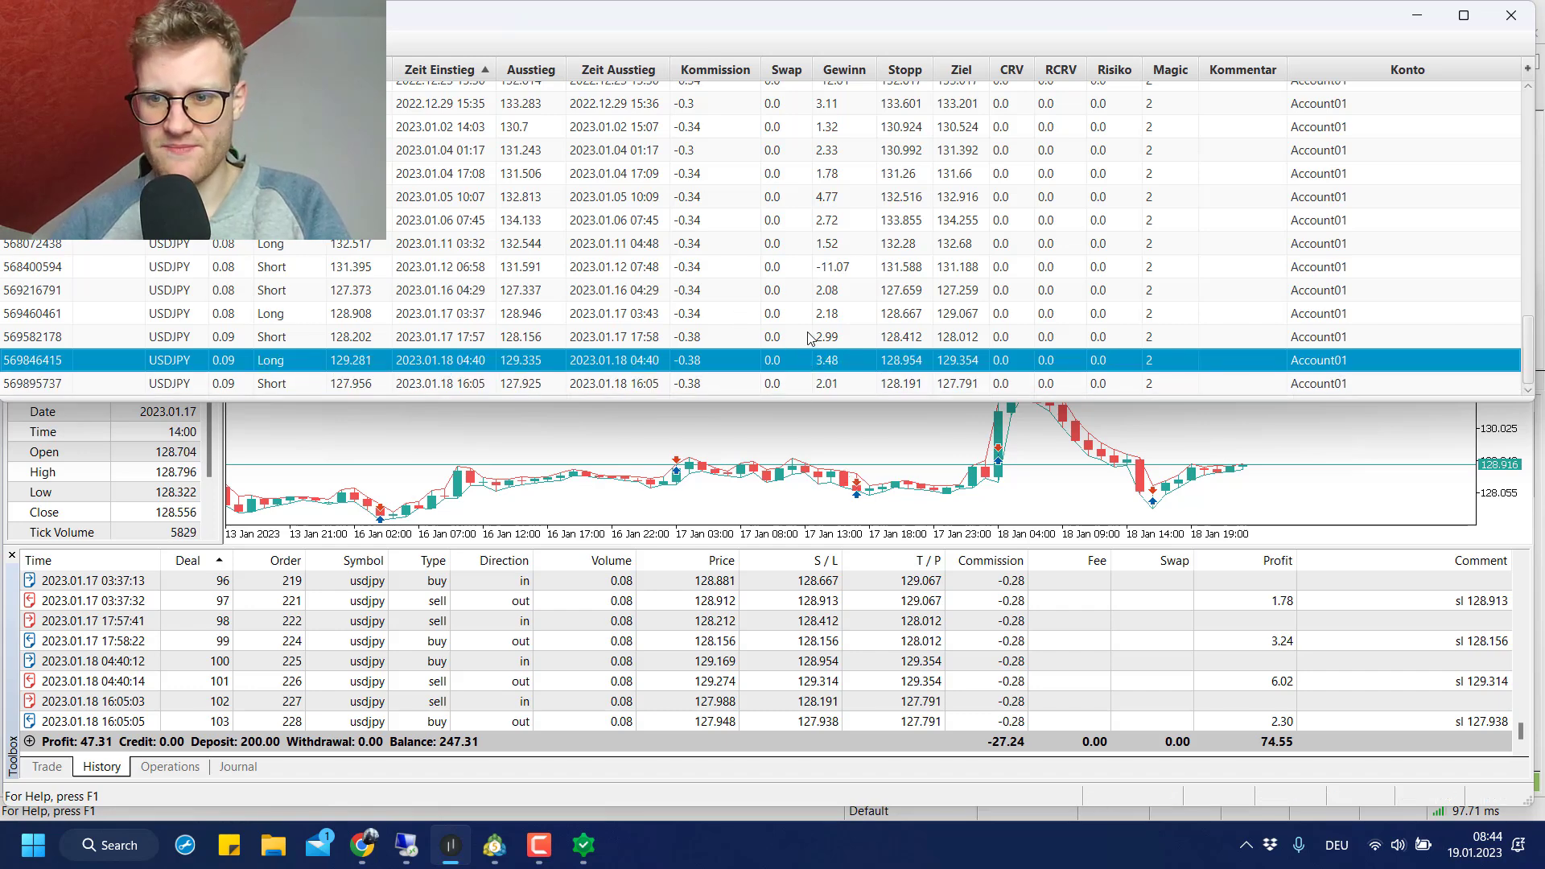
{"action": "left_click", "coordinate": [839, 336]}
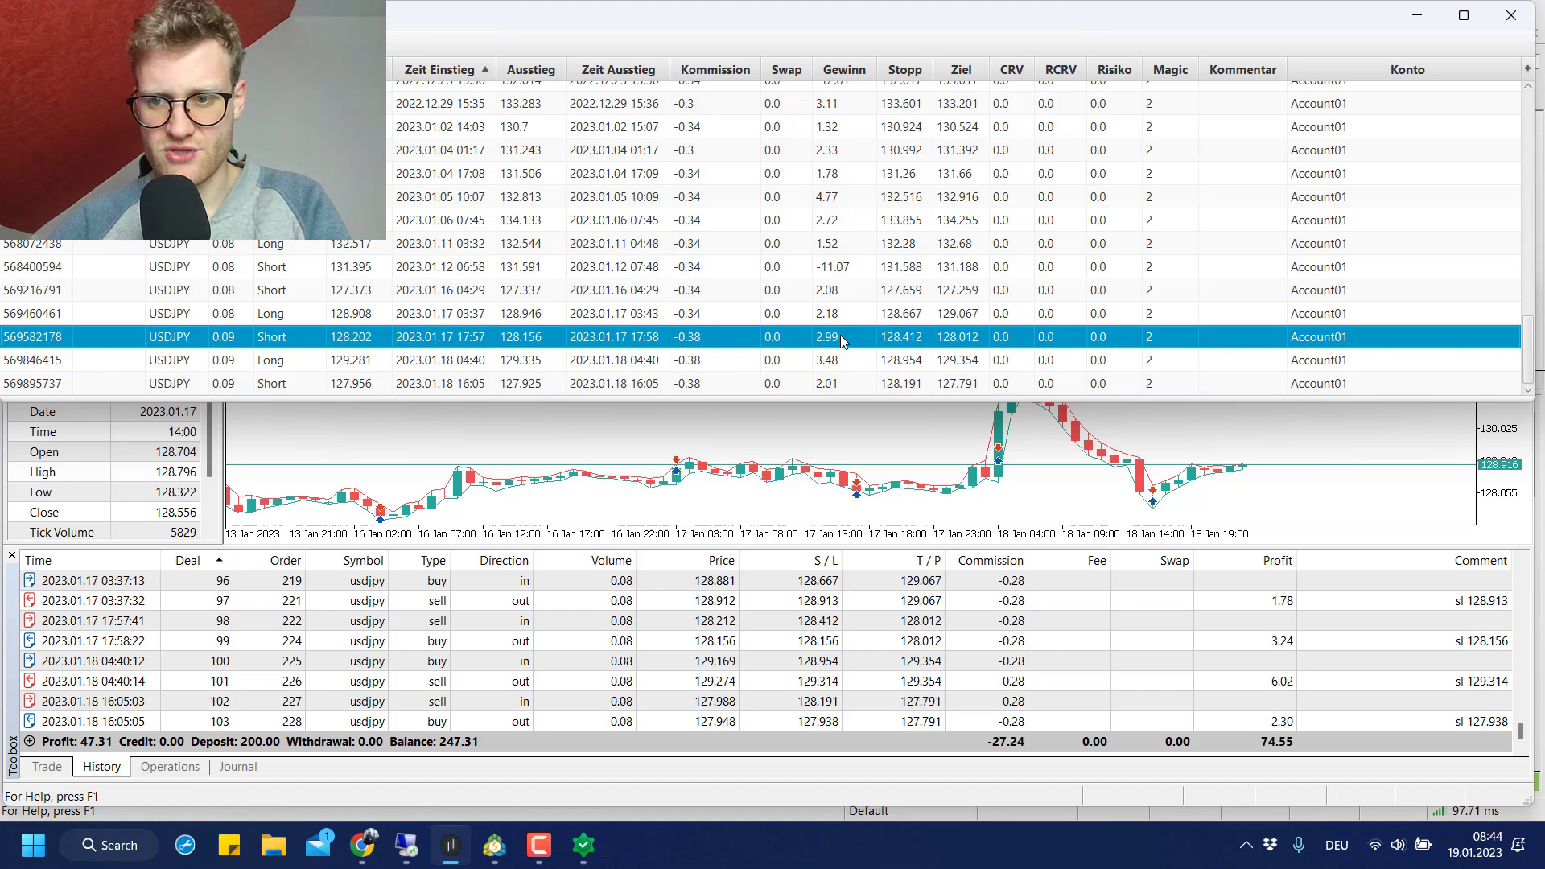
{"action": "left_click", "coordinate": [853, 318]}
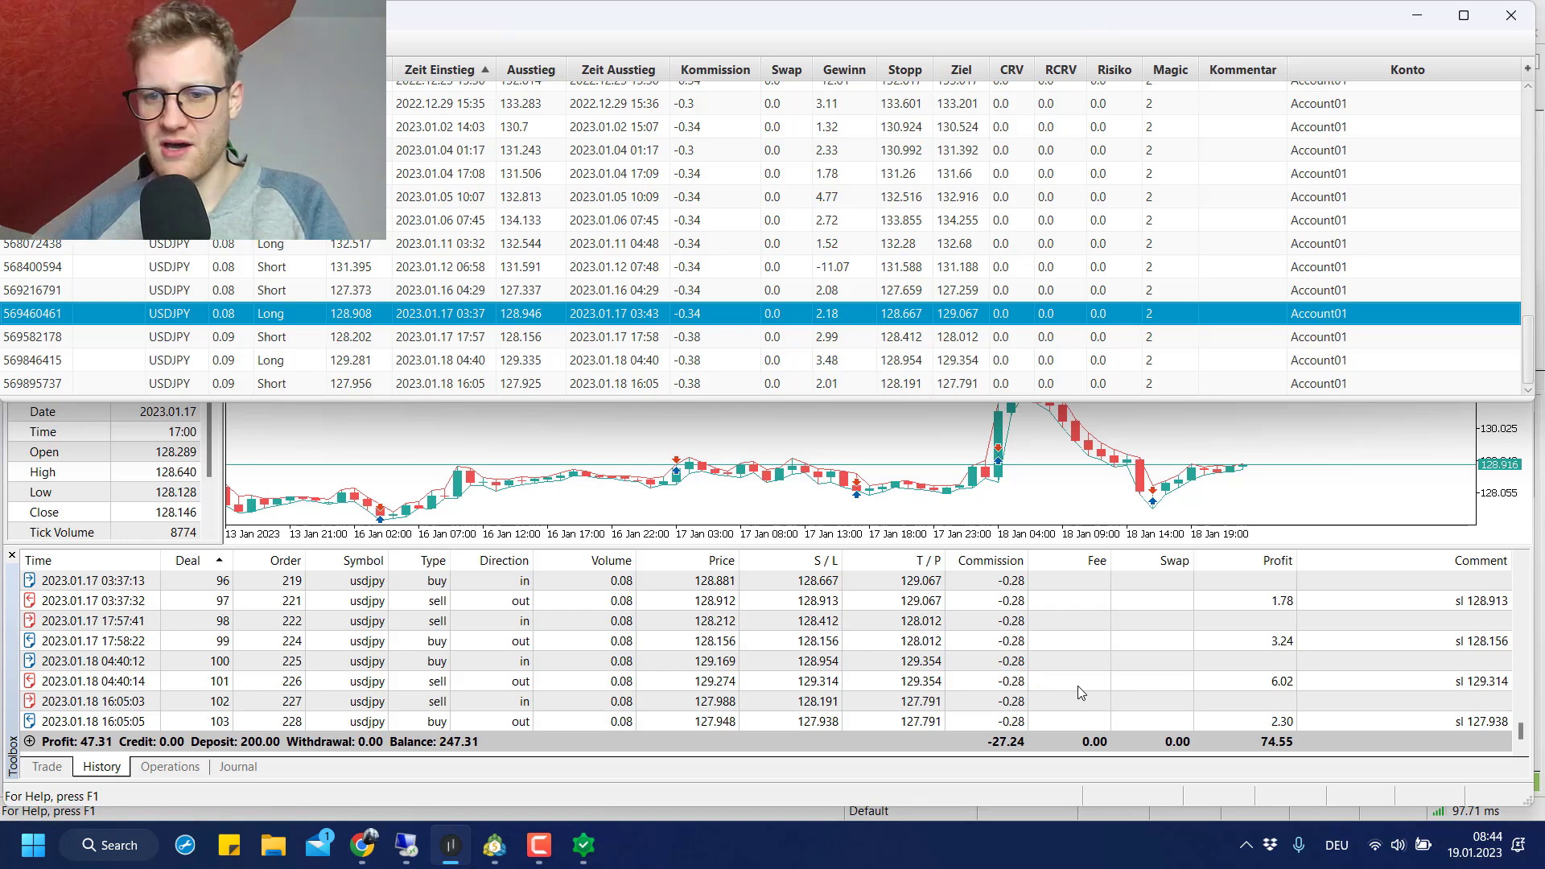
- Compare the USDJPY trade closed on 2023.01.12 at 07:48 between the backtest deals and TradeBuddy's live list
{"action": "scroll", "coordinate": [1078, 685], "scroll_direction": "up", "scroll_amount": 2}
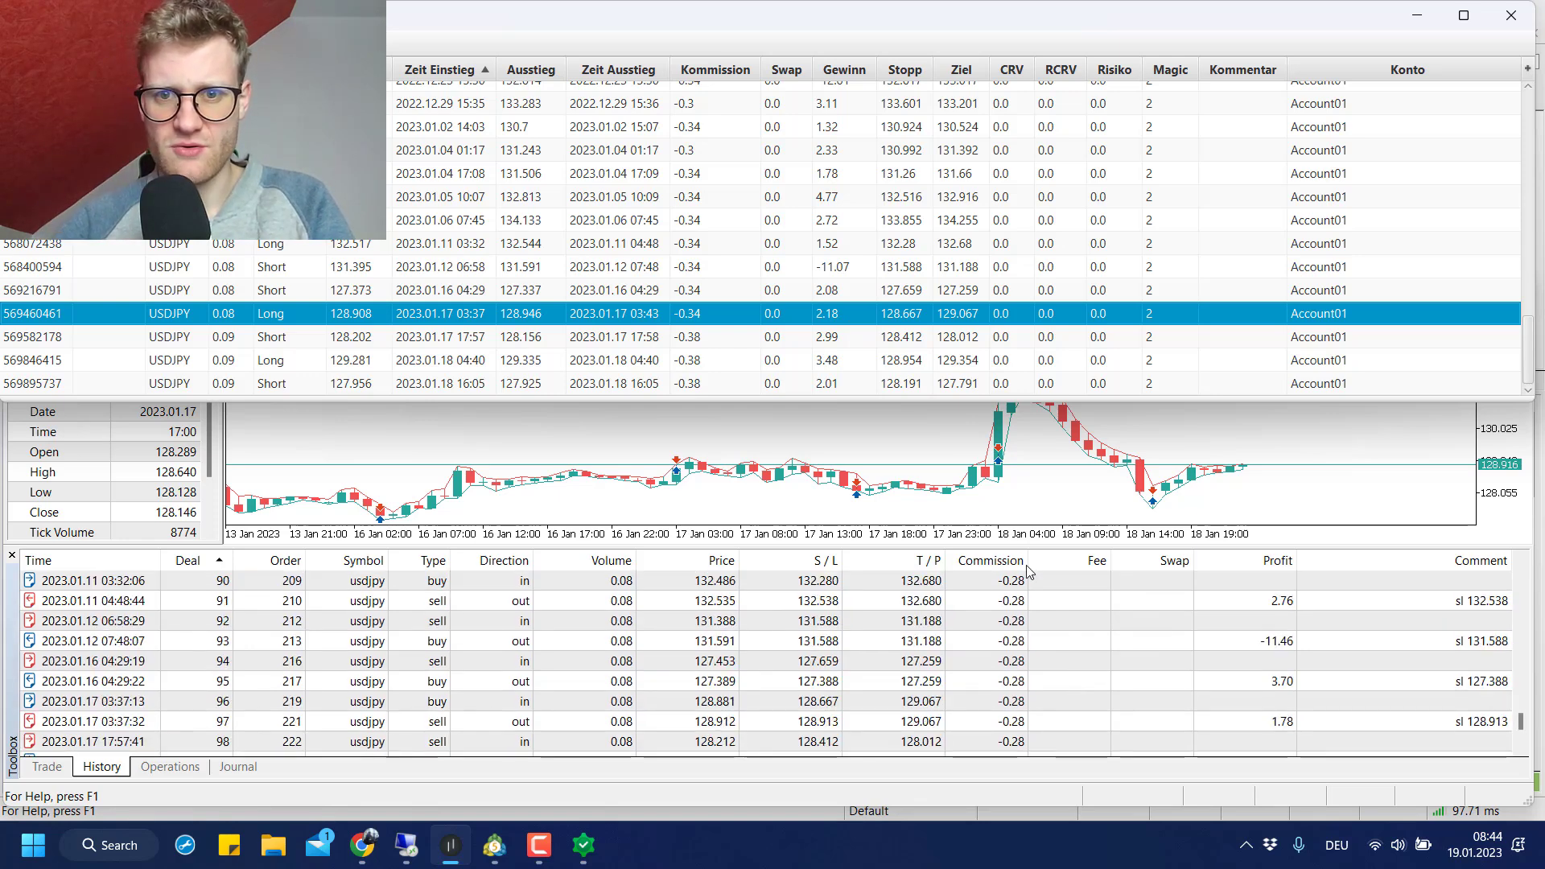
{"action": "left_click", "coordinate": [1261, 642]}
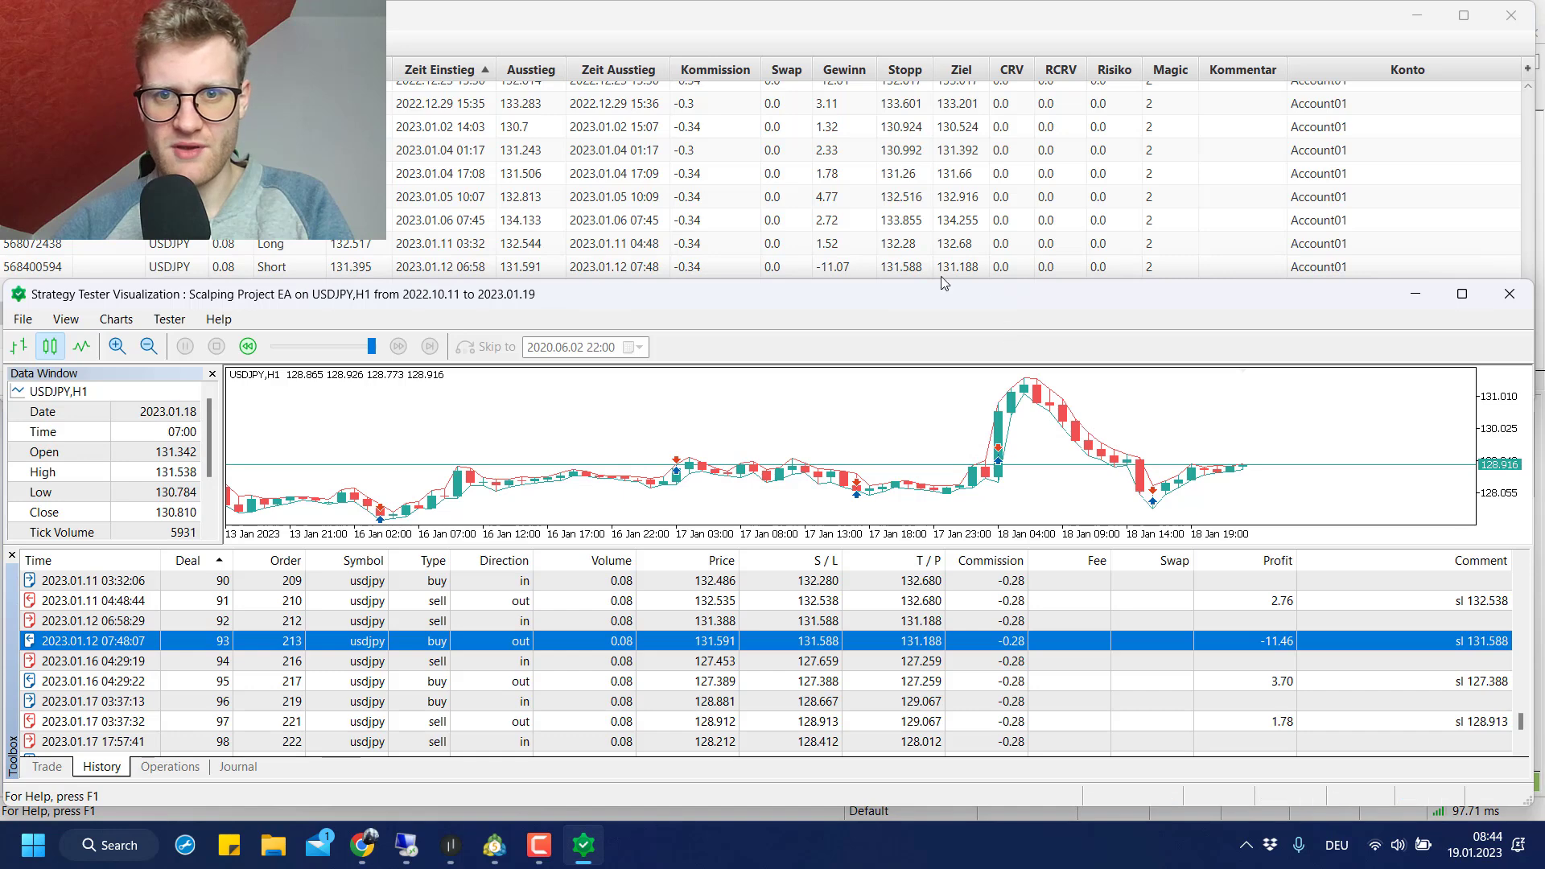
{"action": "left_click", "coordinate": [850, 227]}
{"action": "left_click", "coordinate": [862, 271]}
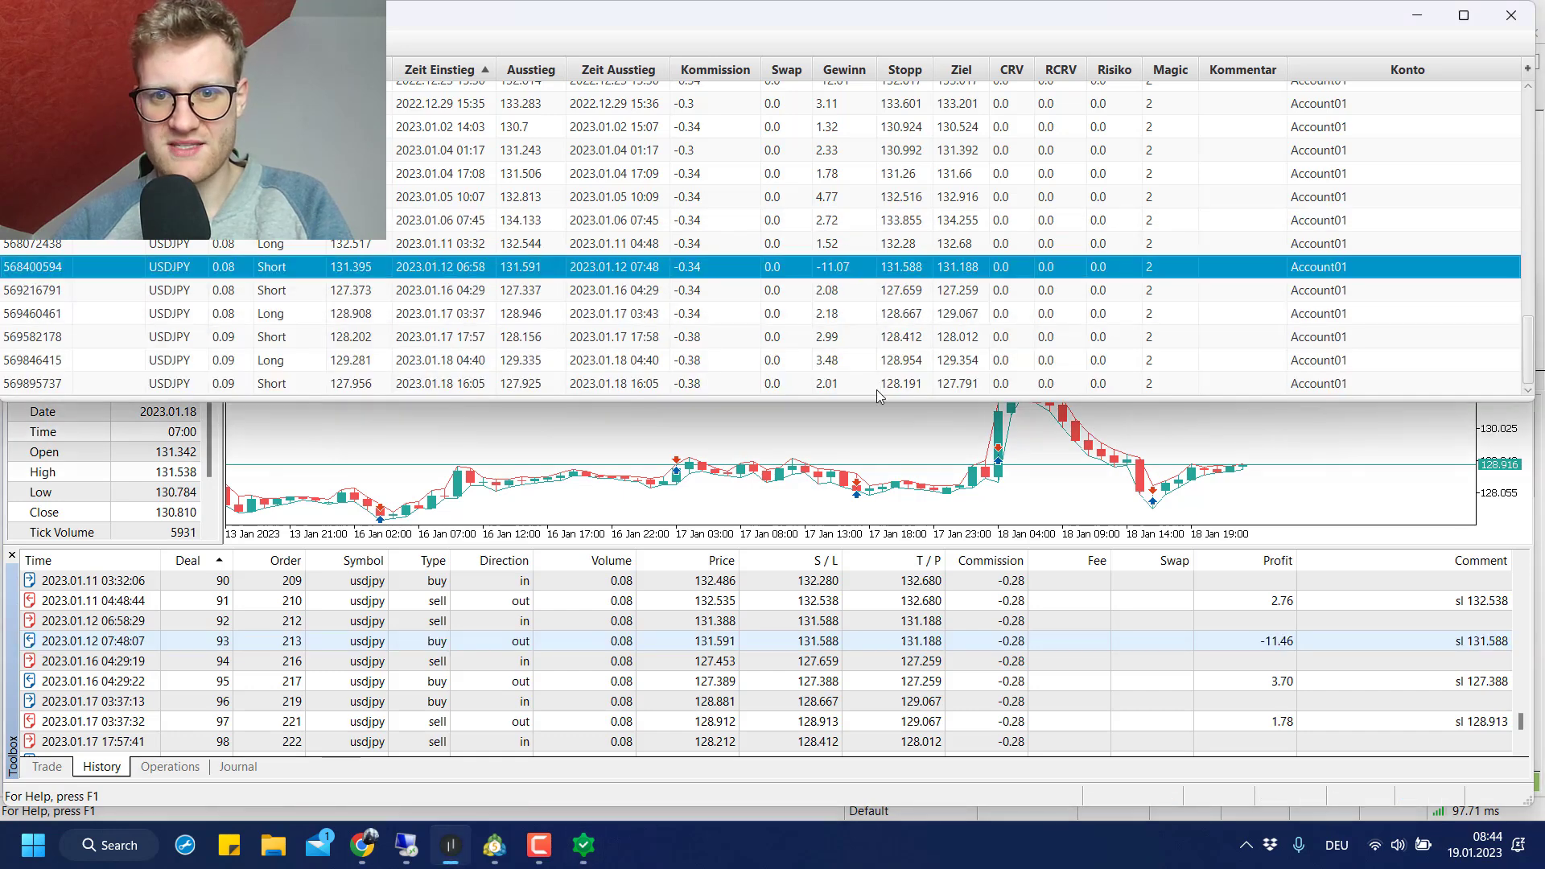
- Enlarge the TradeBuddy window downward and compare the December 2022 live trades with the backtest deals
{"action": "left_click_drag", "start_coordinate": [879, 400], "coordinate": [879, 460]}
{"action": "scroll", "coordinate": [1078, 706], "scroll_direction": "up", "scroll_amount": 5}
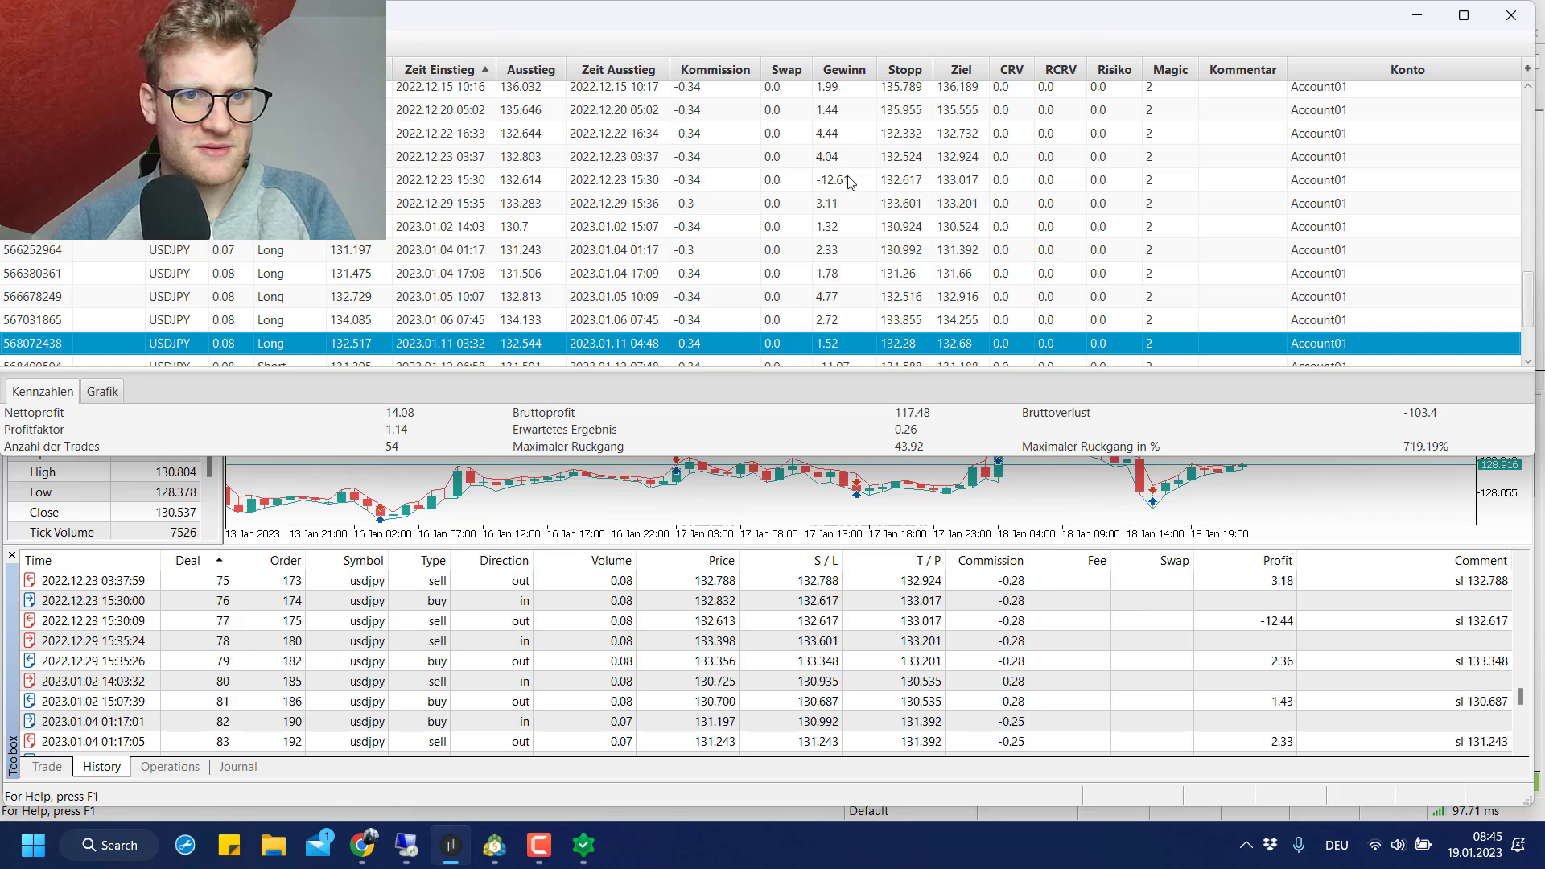
{"action": "scroll", "coordinate": [876, 625], "scroll_direction": "up", "scroll_amount": 5}
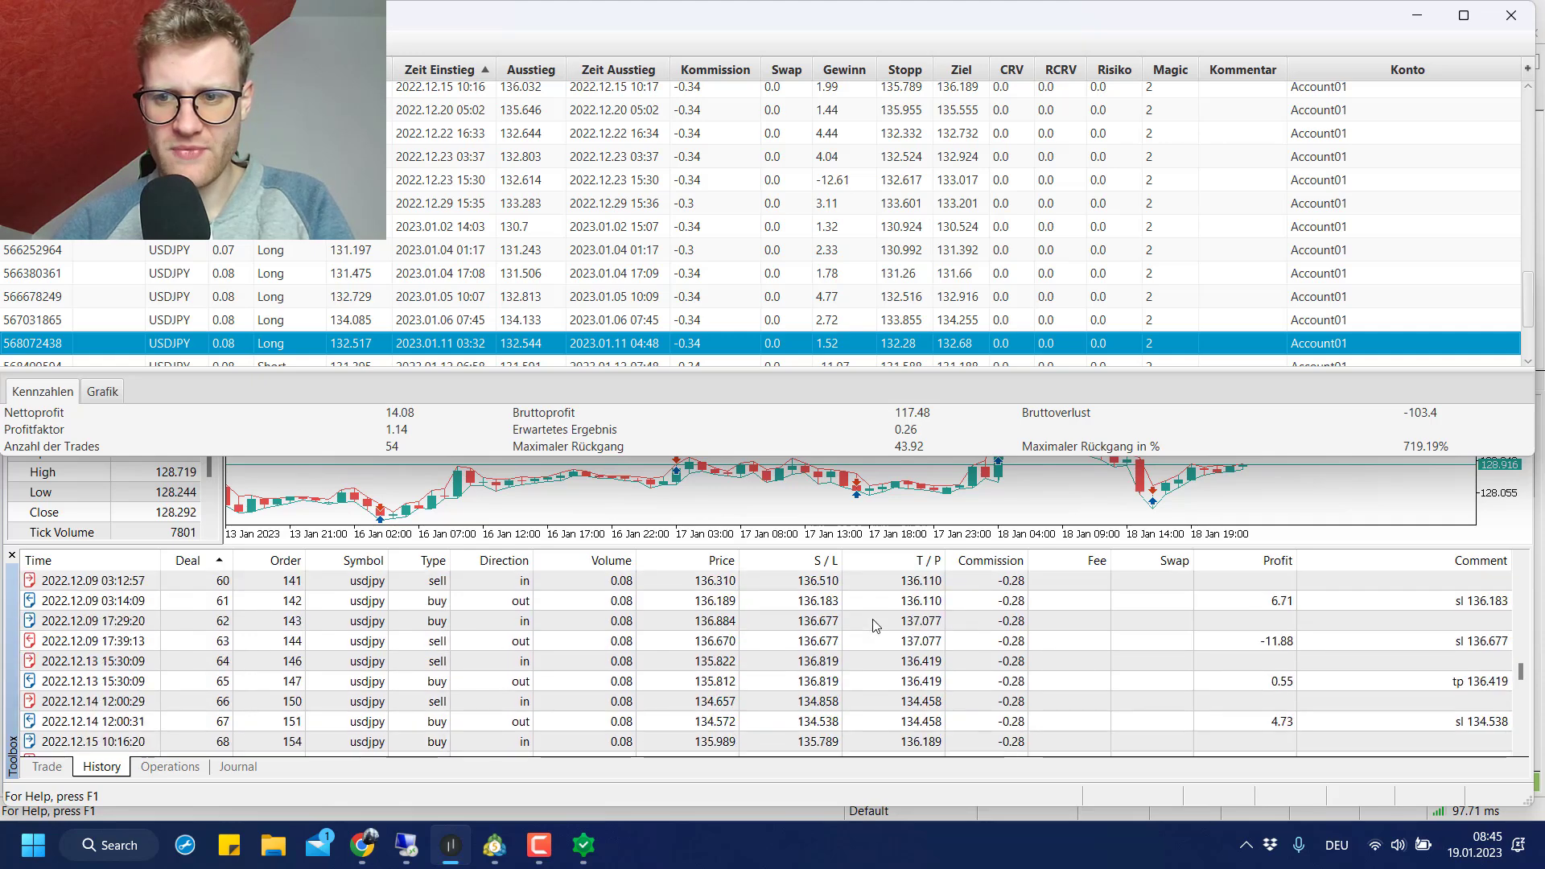
{"action": "scroll", "coordinate": [847, 297], "scroll_direction": "up", "scroll_amount": 2}
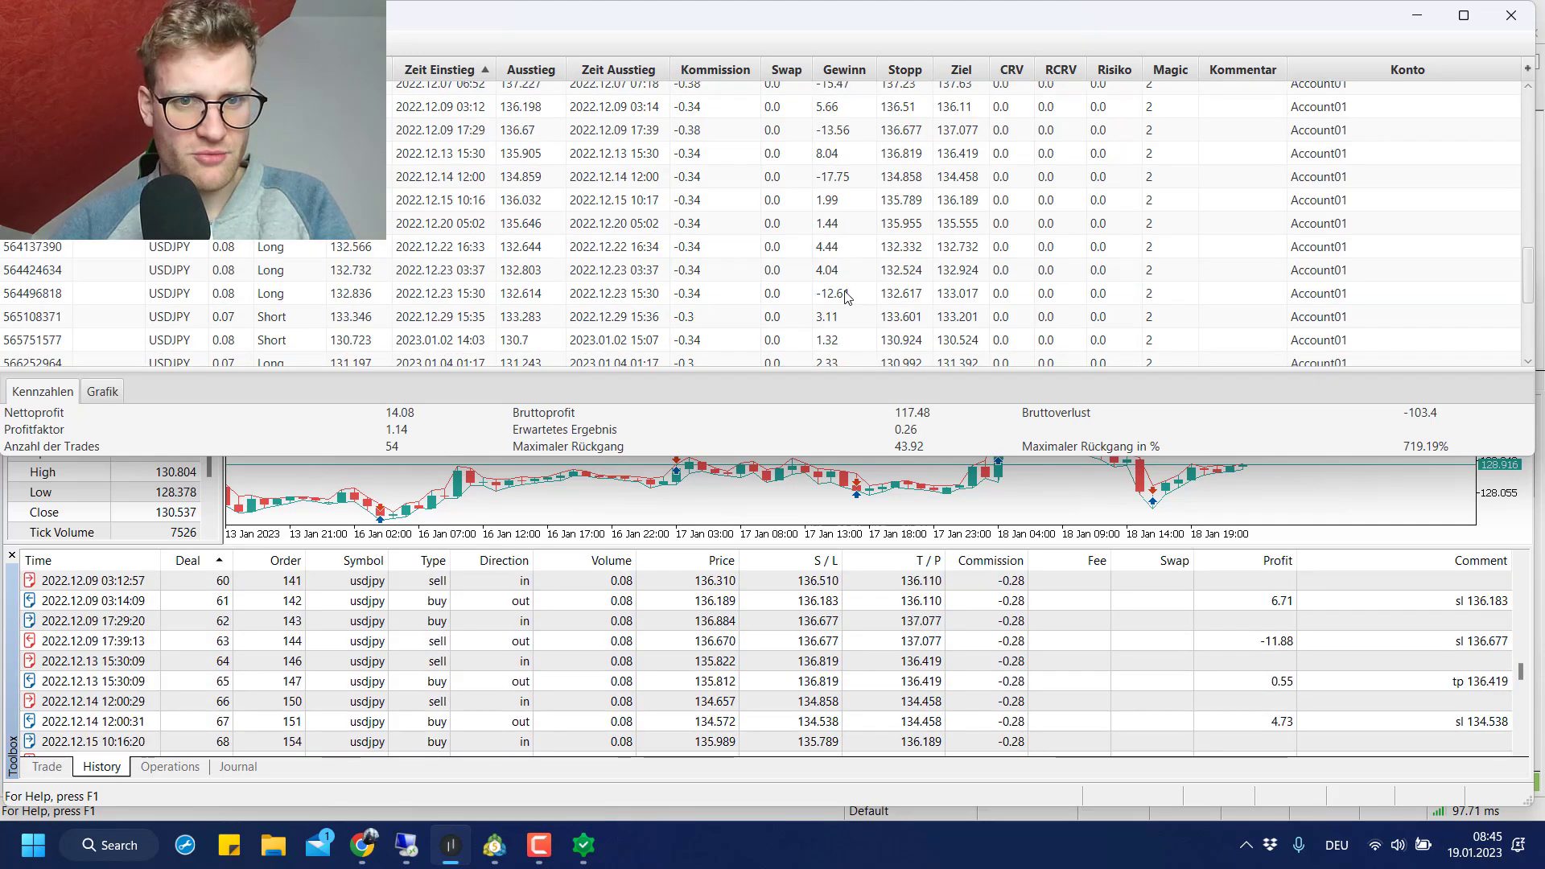
{"action": "scroll", "coordinate": [586, 615], "scroll_direction": "down", "scroll_amount": 4}
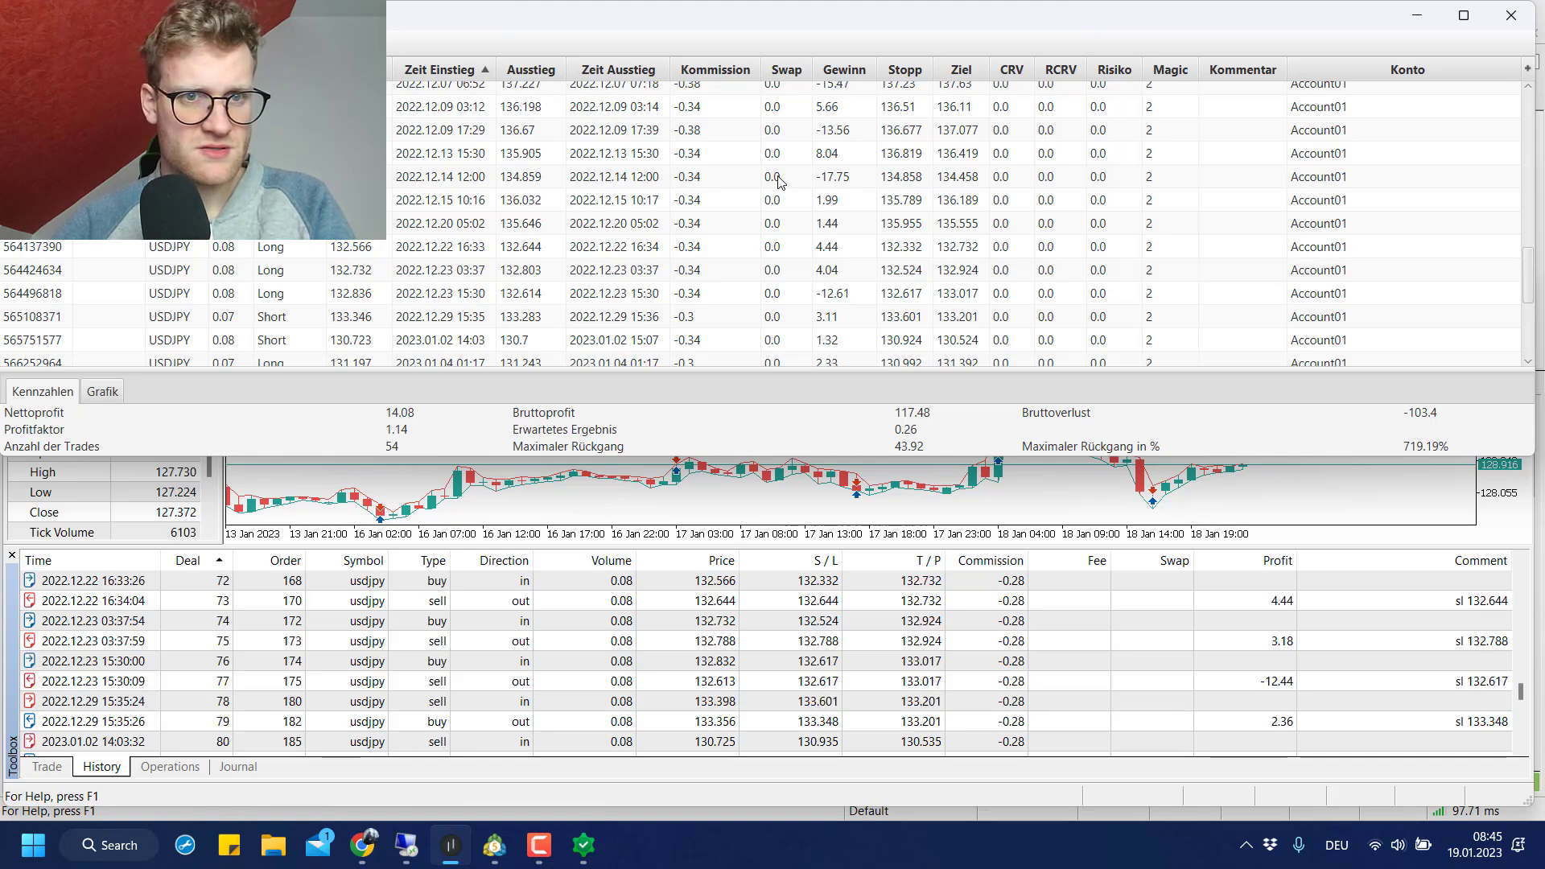
- Compare the live USDJPY trade of 2022.12.14 12:00 with the backtest deals from the same time
{"action": "scroll", "coordinate": [587, 608], "scroll_direction": "up", "scroll_amount": 2}
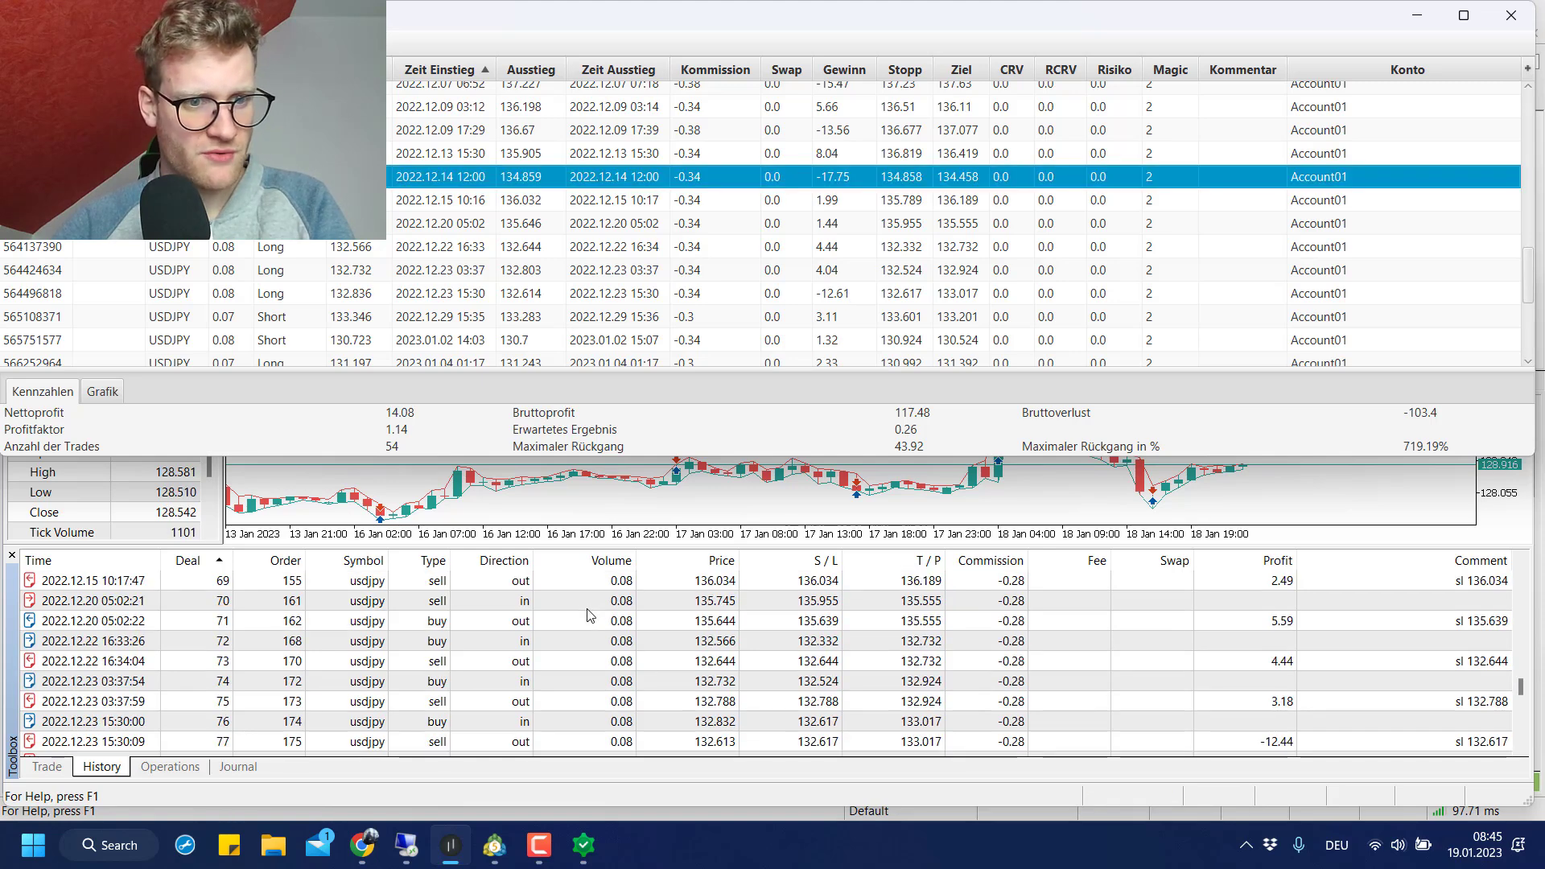
{"action": "scroll", "coordinate": [485, 601], "scroll_direction": "up", "scroll_amount": 2}
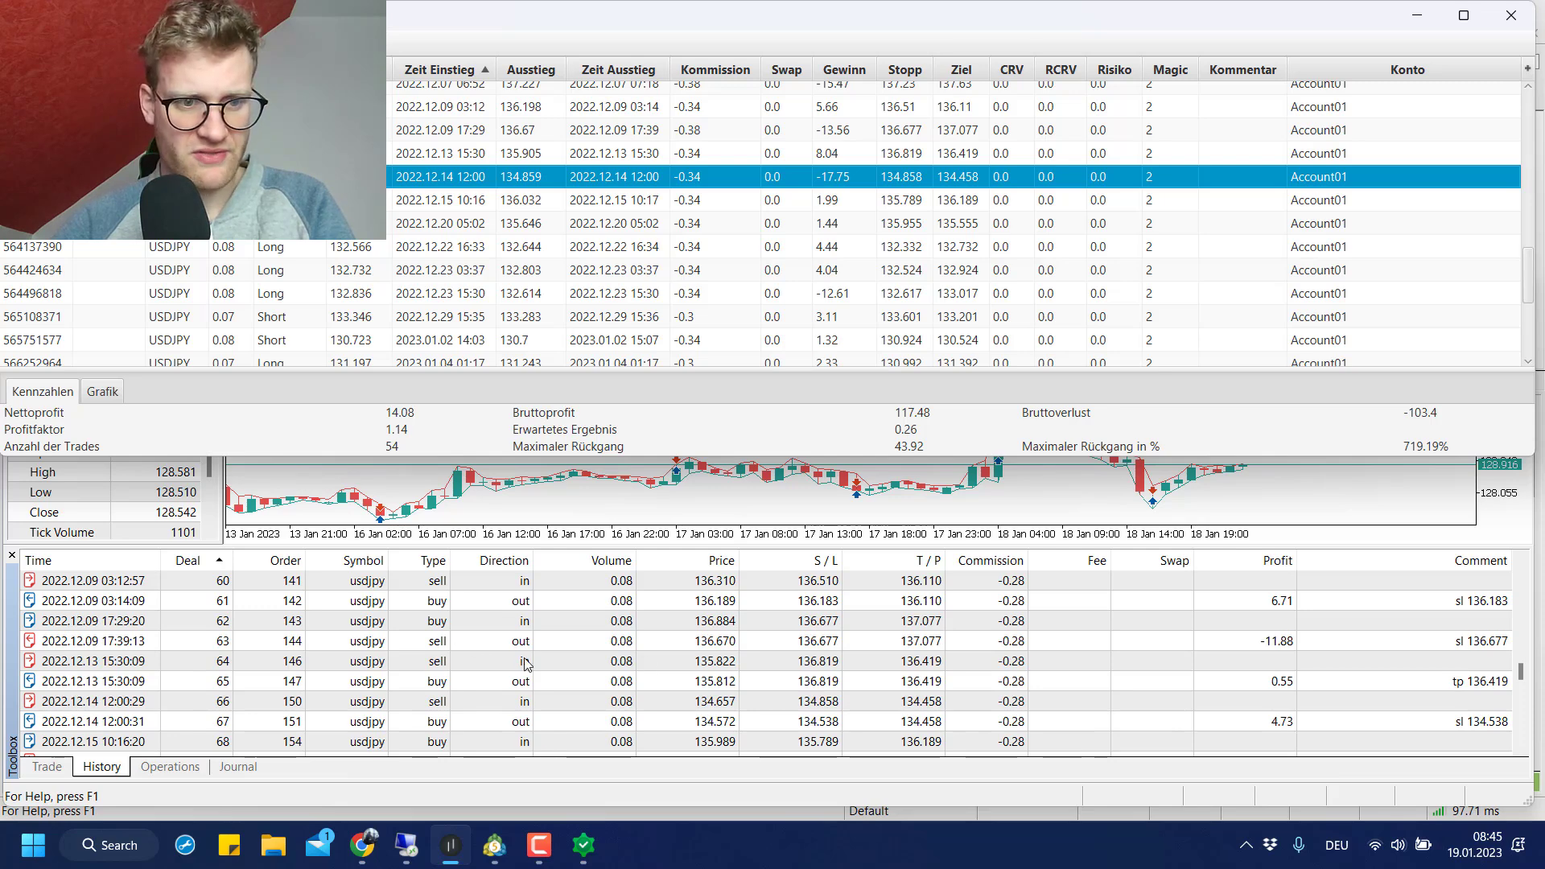
{"action": "scroll", "coordinate": [1092, 679], "scroll_direction": "down", "scroll_amount": 2}
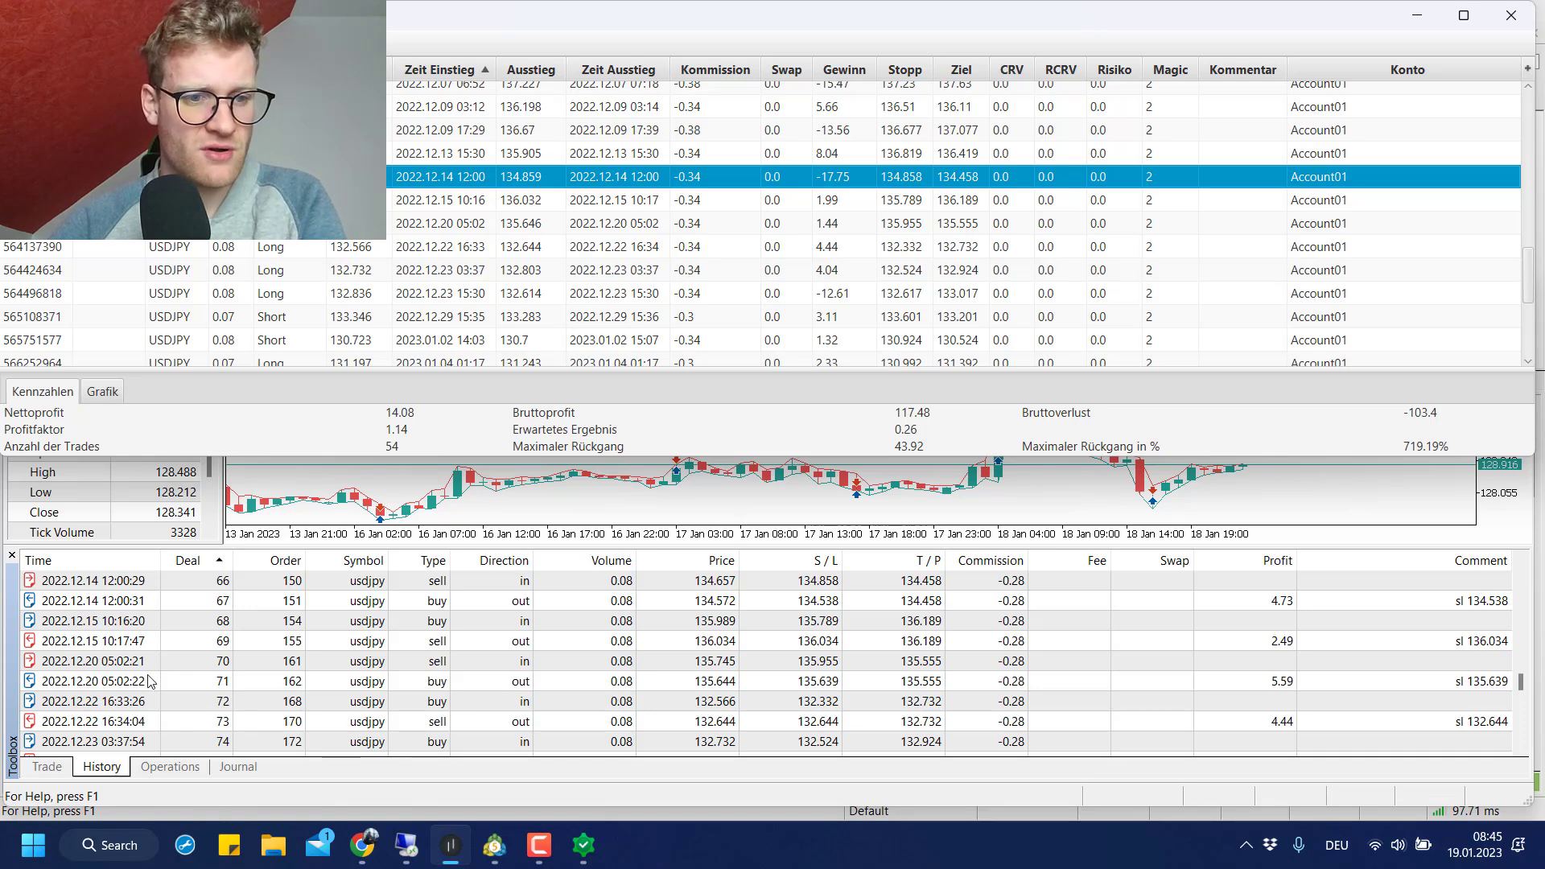
{"action": "scroll", "coordinate": [252, 625], "scroll_direction": "up", "scroll_amount": 1}
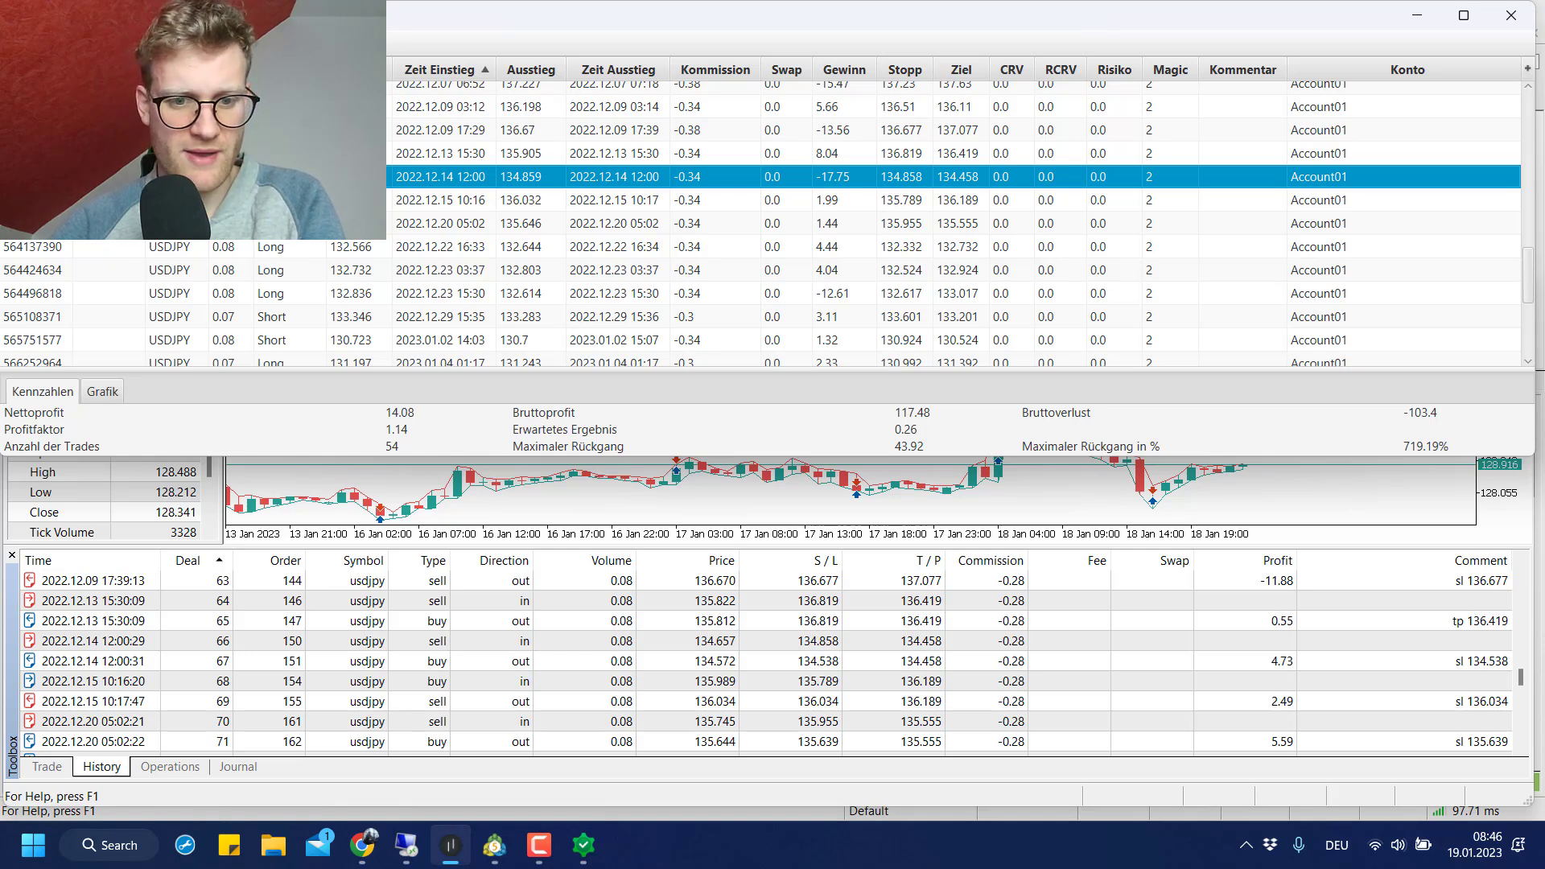
- Enlarge the visual tester window upward and examine the backtest trade on the 2022.12.14 12:00 candle of the USDJPY chart
{"action": "left_click", "coordinate": [583, 845]}
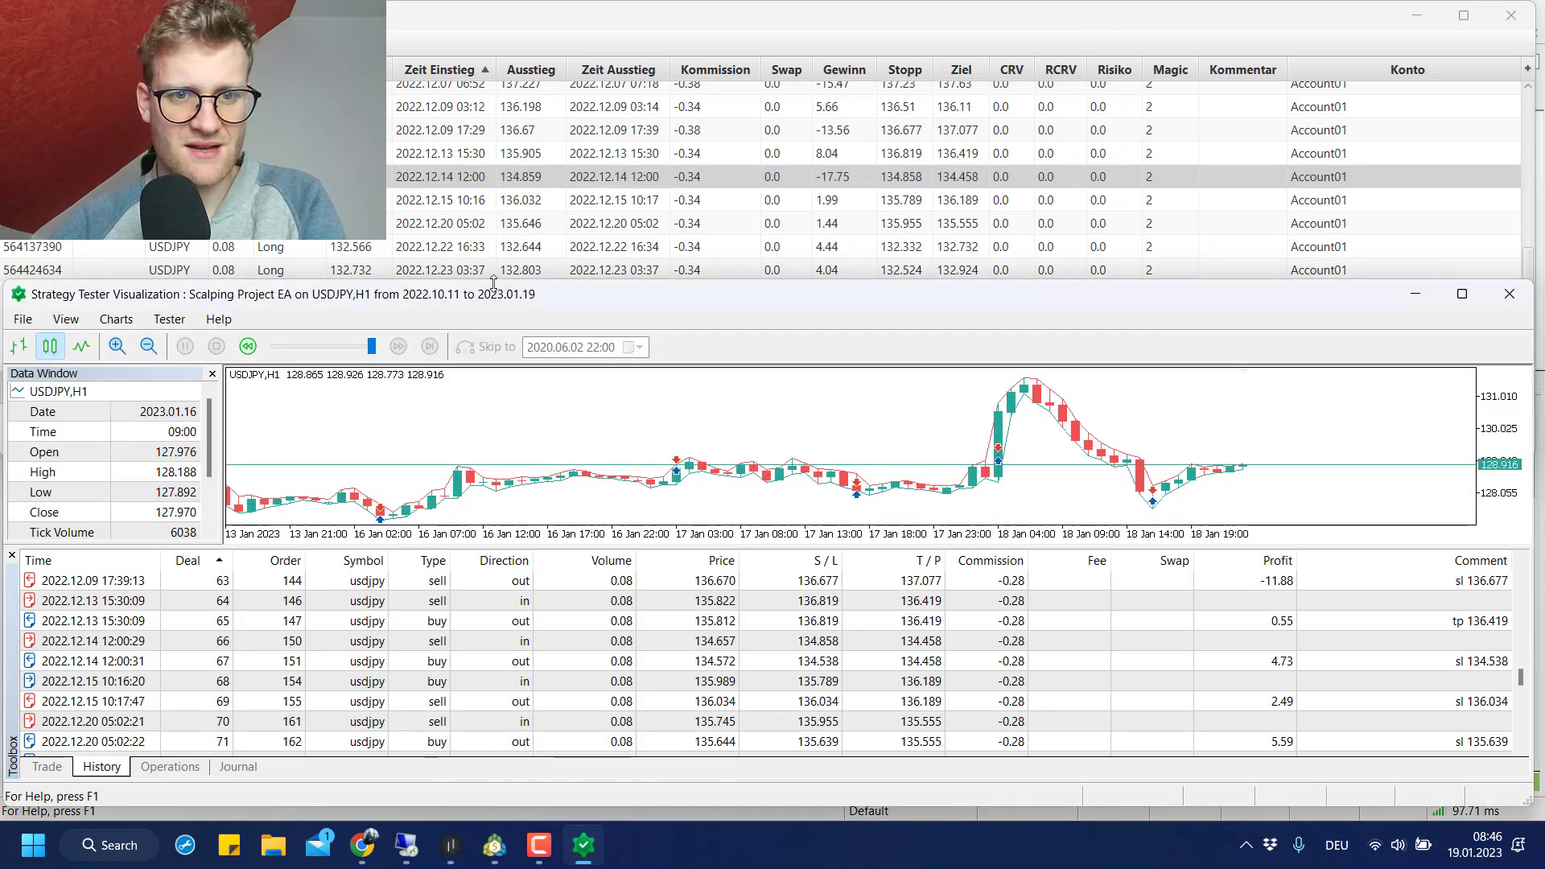
{"action": "left_click_drag", "start_coordinate": [493, 283], "coordinate": [495, 122]}
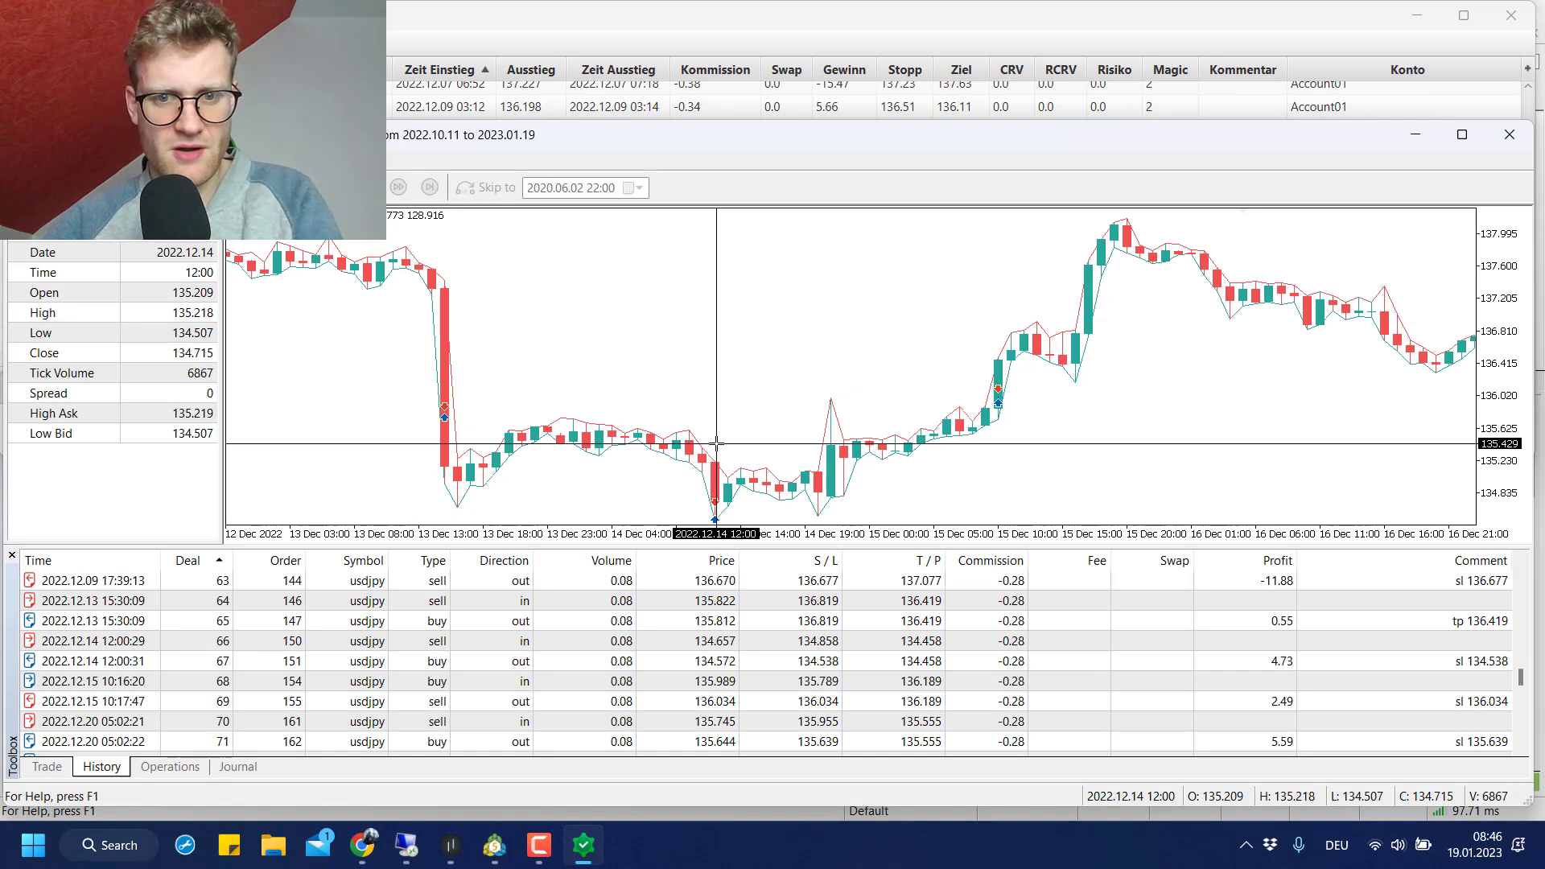
{"action": "mouse_move", "coordinate": [714, 504]}
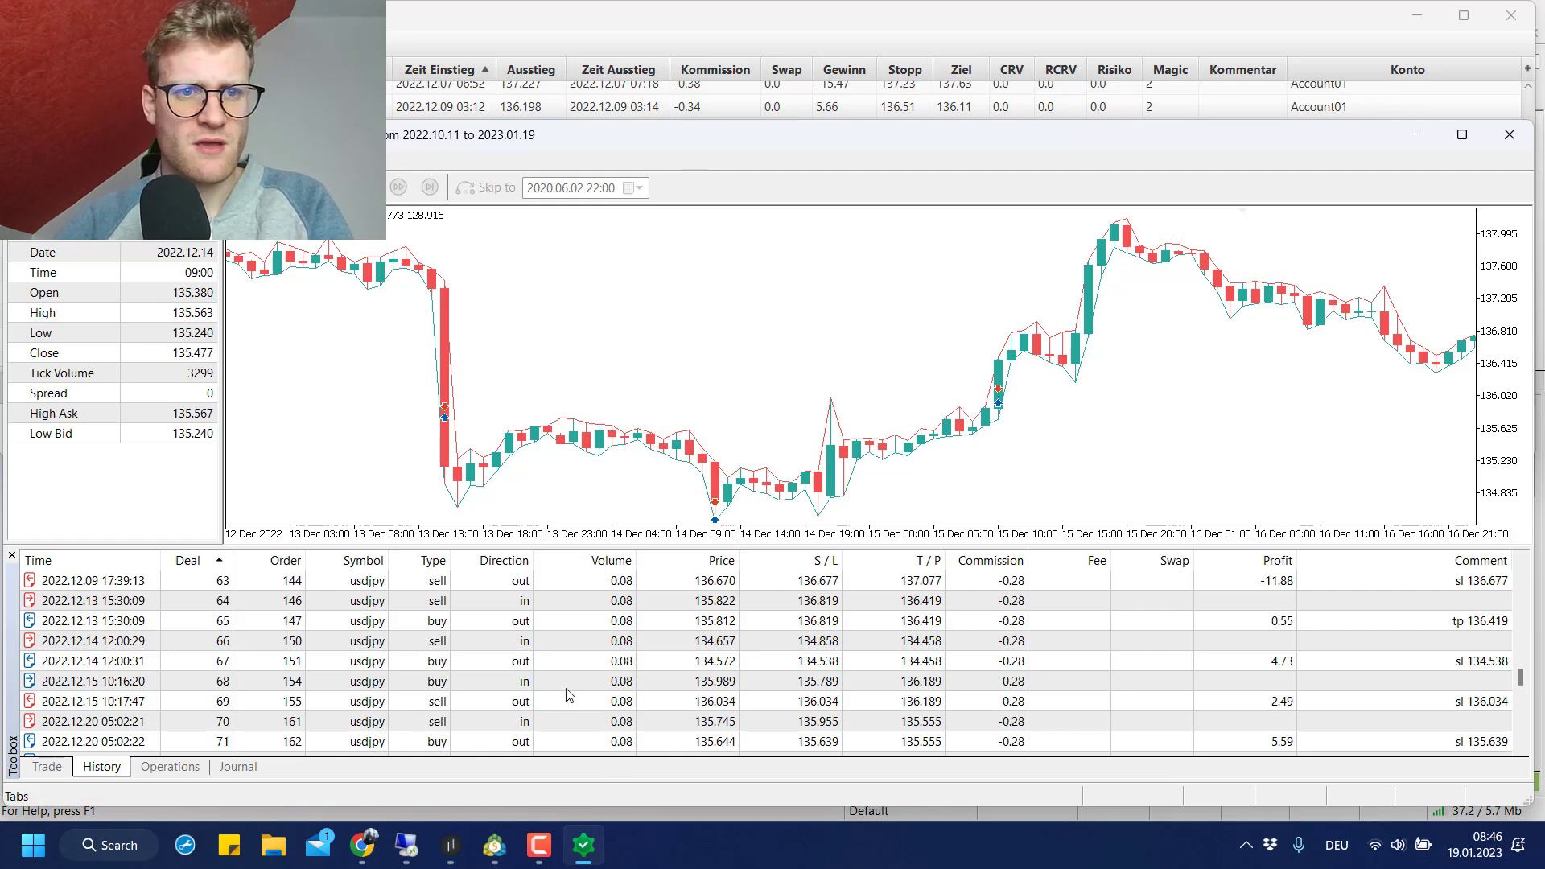
- Switch to the remote desktop's MetaTrader 5, maximize its USDJPY chart, and turn off automatic scrolling and chart shift
{"action": "left_click", "coordinate": [417, 851]}
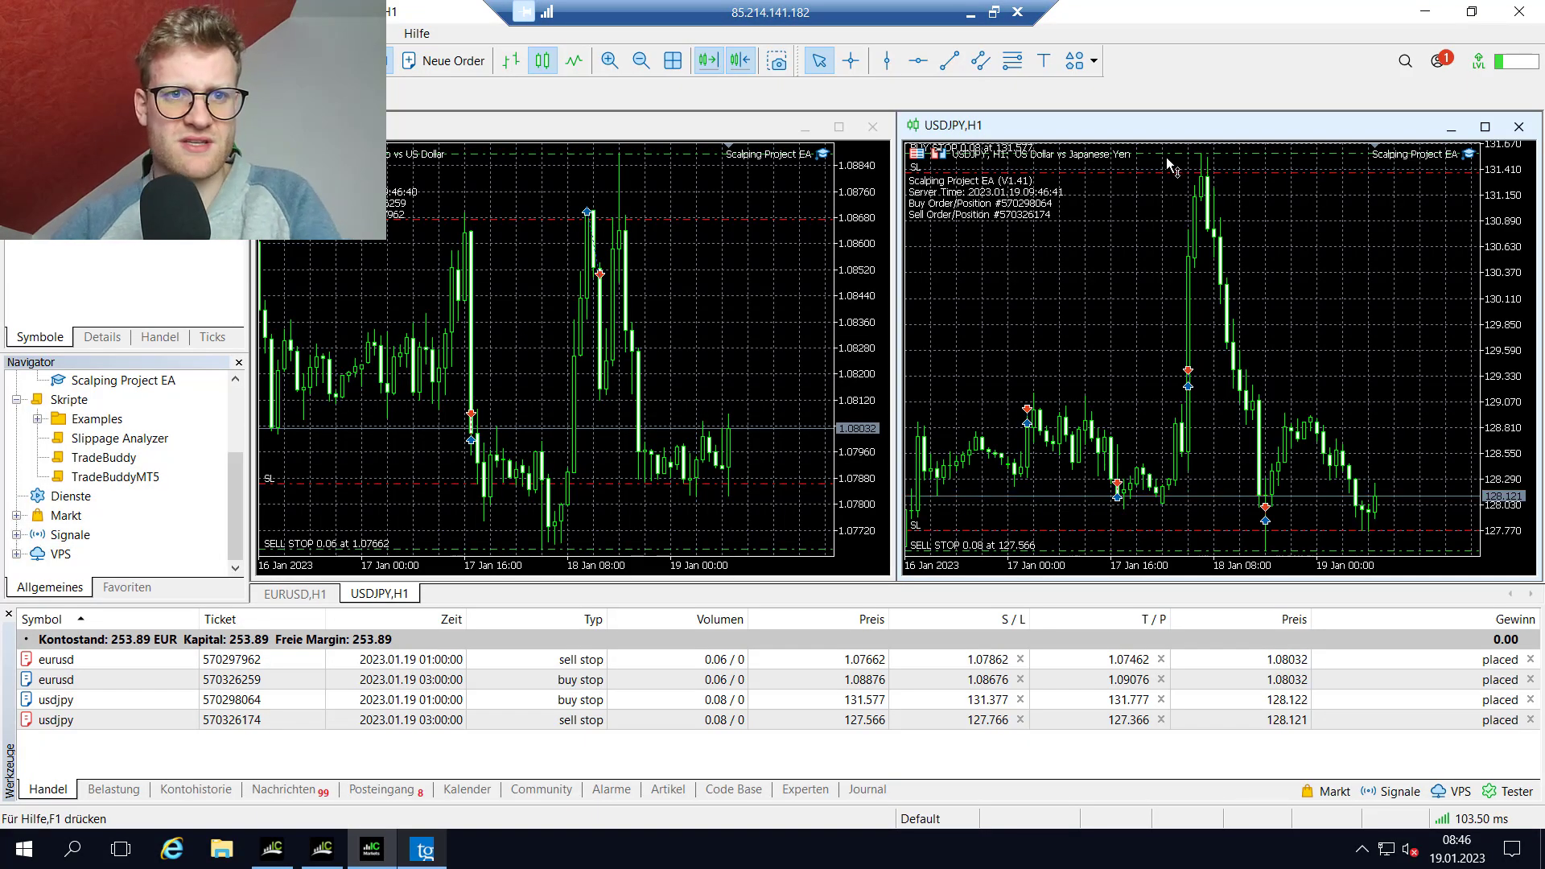
{"action": "double_click", "coordinate": [1046, 125]}
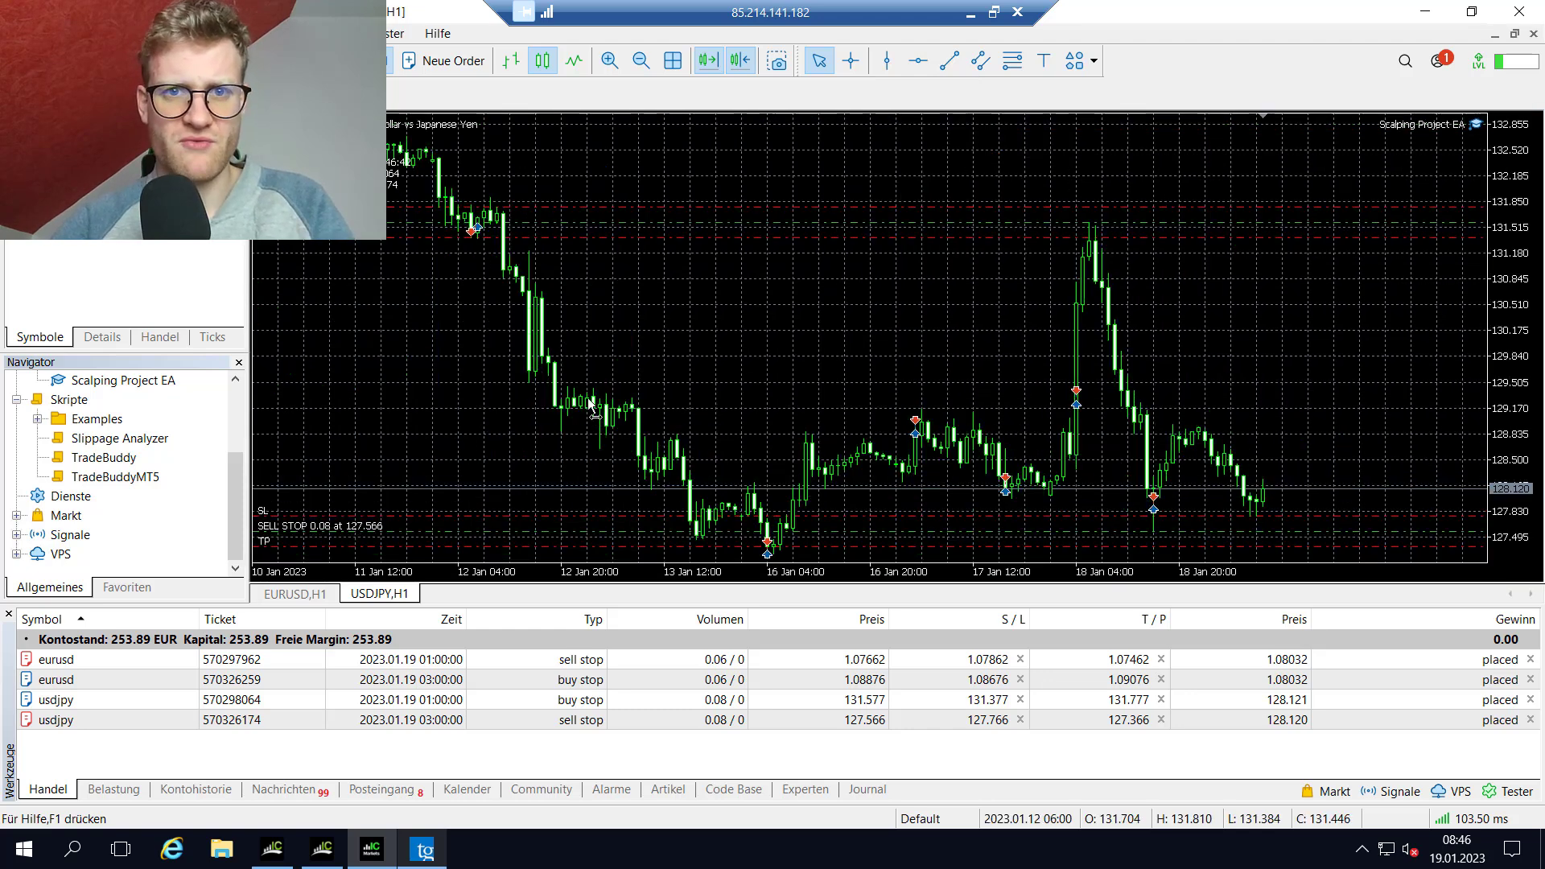
{"action": "left_click", "coordinate": [739, 61]}
{"action": "left_click", "coordinate": [738, 61]}
- Set the live USDJPY chart to the M1 timeframe and examine the trade on the 2022.12.14 12:00 candle with the crosshair
{"action": "scroll", "coordinate": [696, 181], "scroll_direction": "down", "scroll_amount": 3}
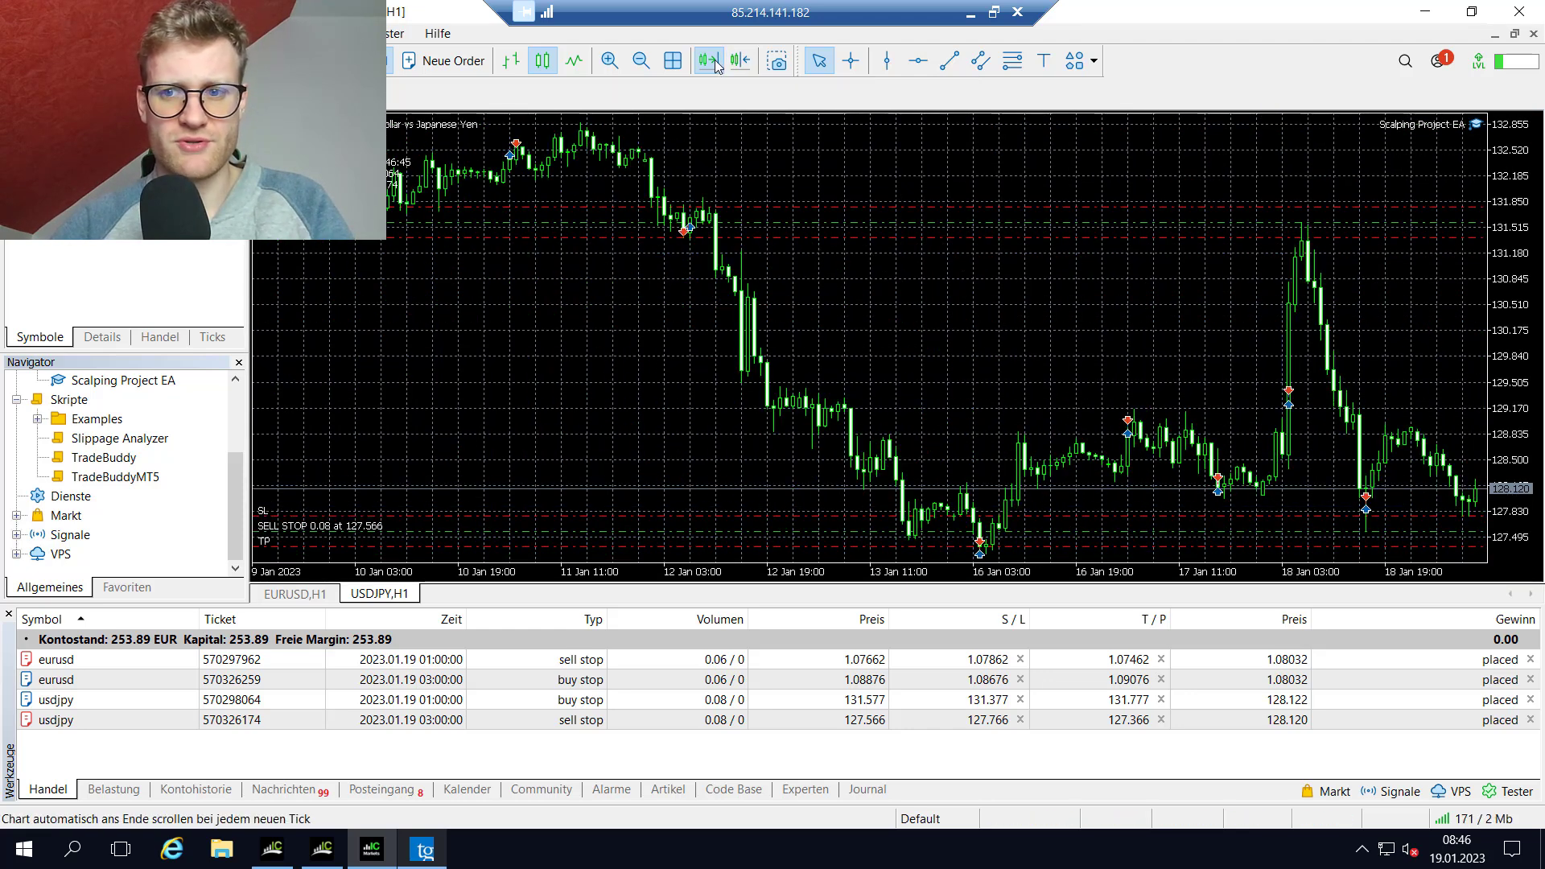
{"action": "scroll", "coordinate": [976, 412], "scroll_direction": "down", "scroll_amount": 3}
{"action": "scroll", "coordinate": [523, 414], "scroll_direction": "down", "scroll_amount": 2}
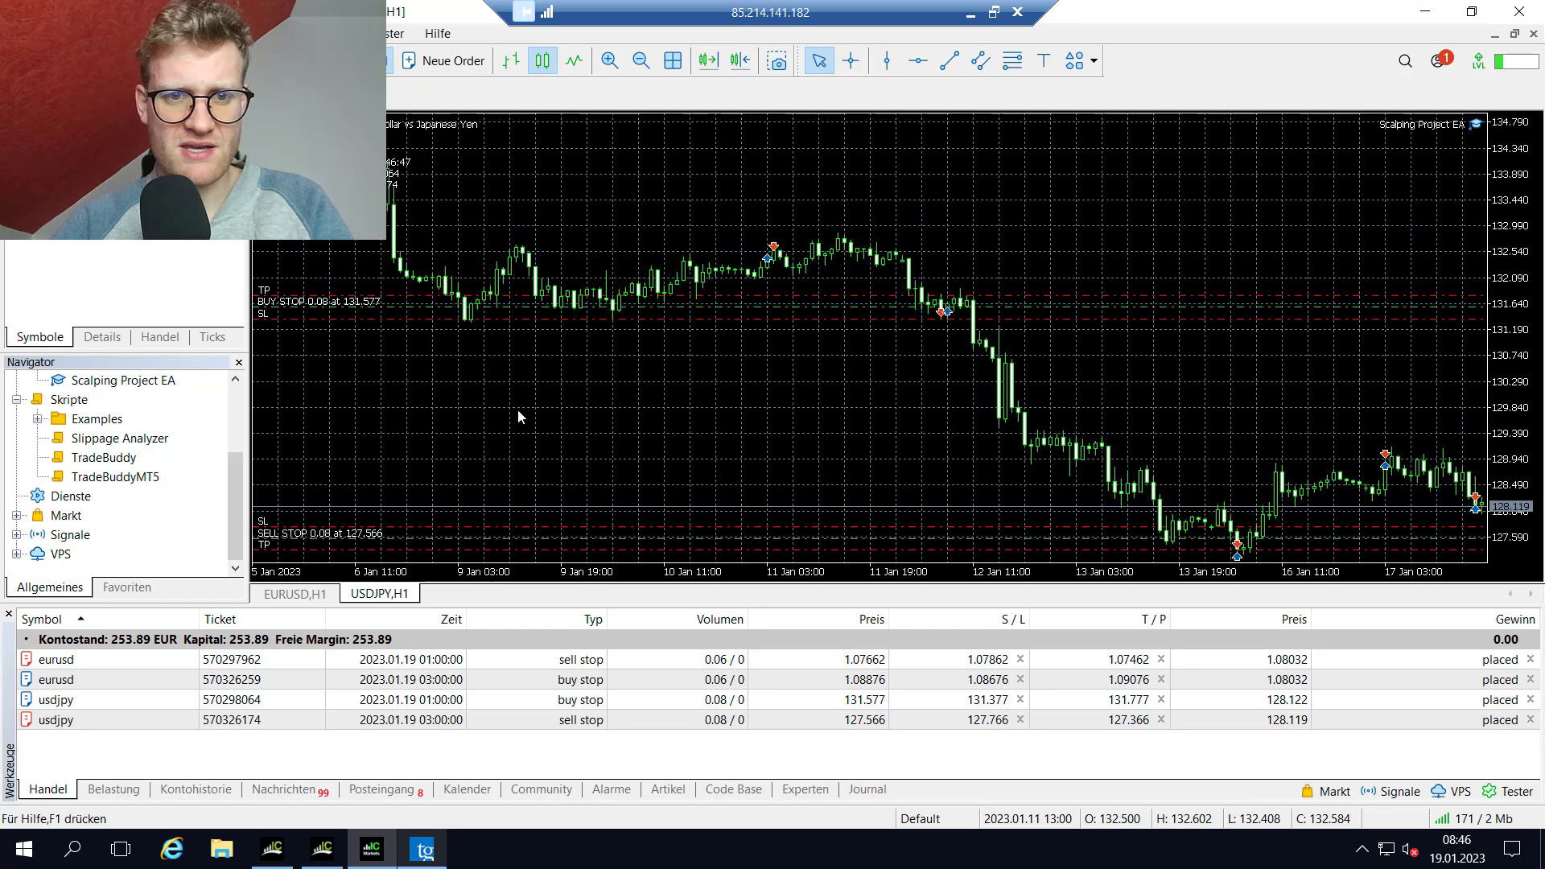
{"action": "scroll", "coordinate": [524, 413], "scroll_direction": "down", "scroll_amount": 8}
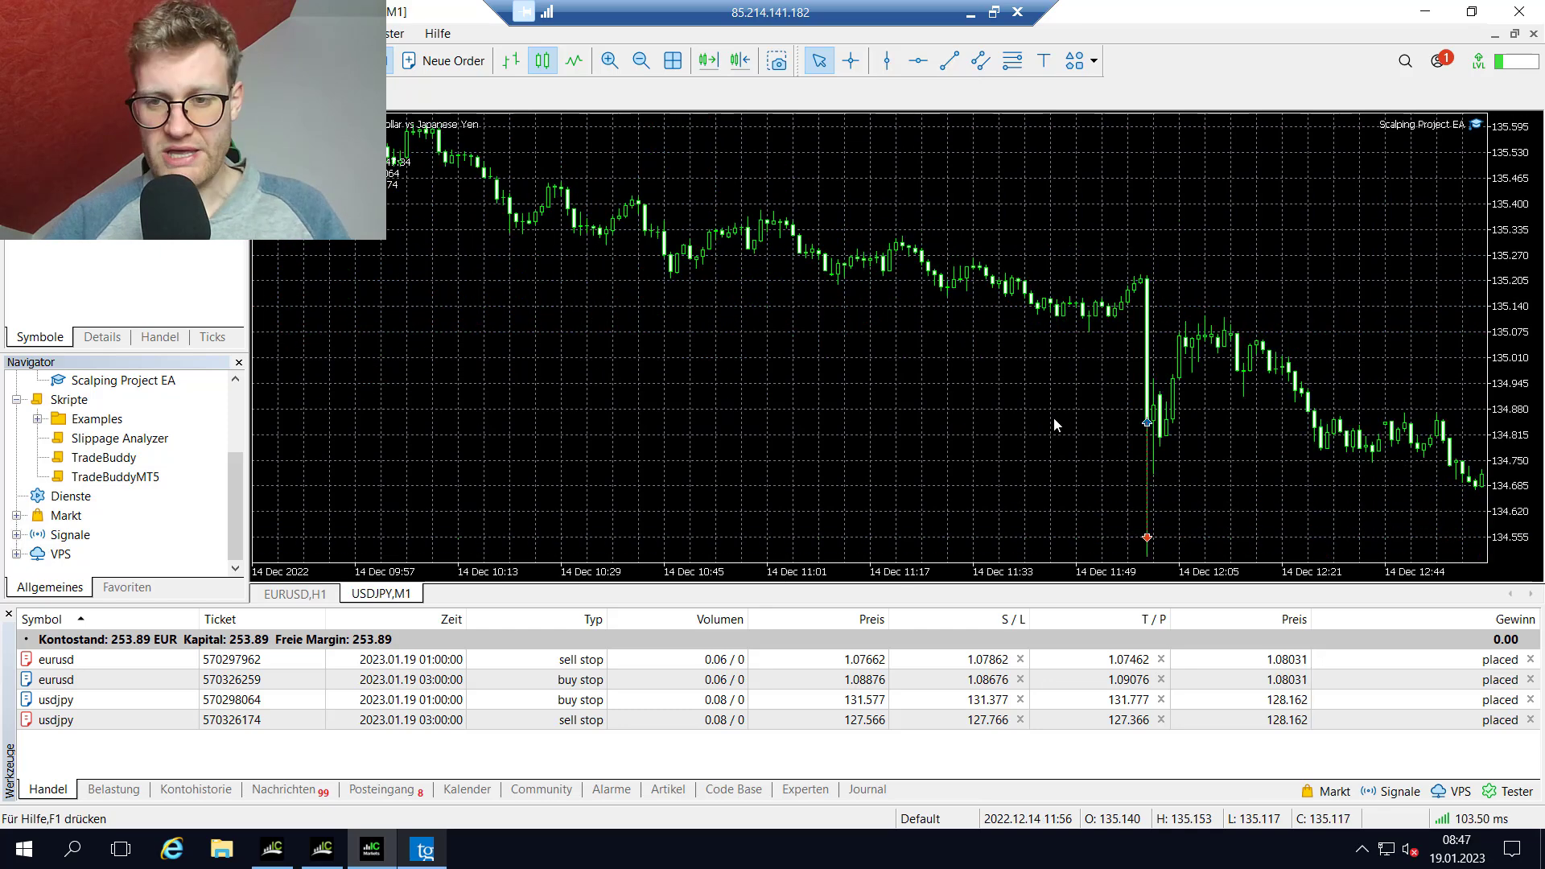
{"action": "type", "text": "M1"}
{"action": "key", "text": "Return"}
{"action": "middle_click", "coordinate": [1162, 473]}
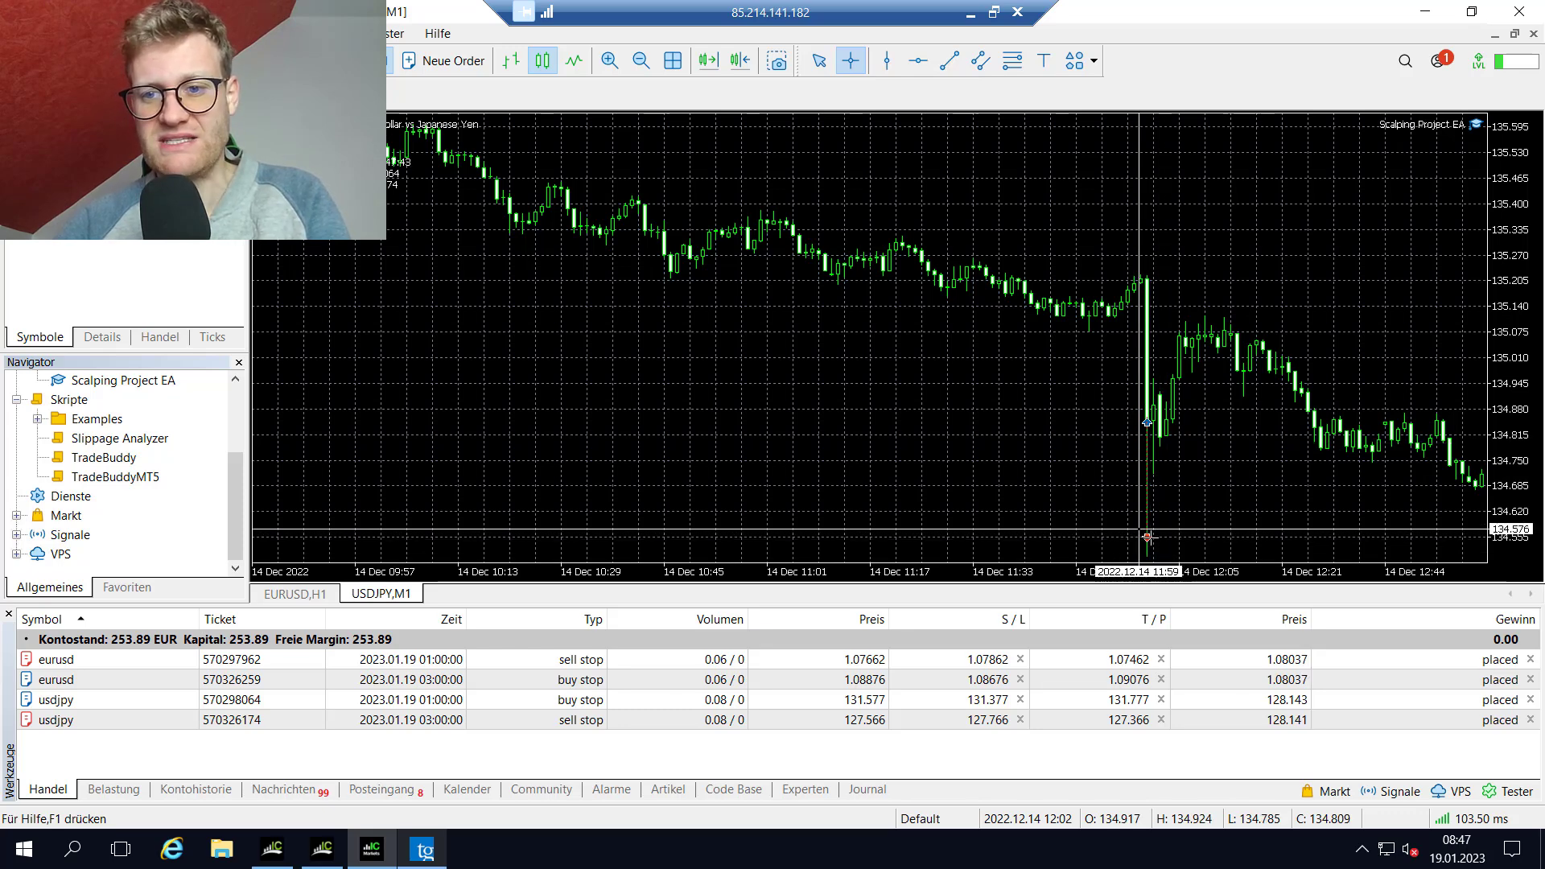
{"action": "left_click", "coordinate": [1196, 513]}
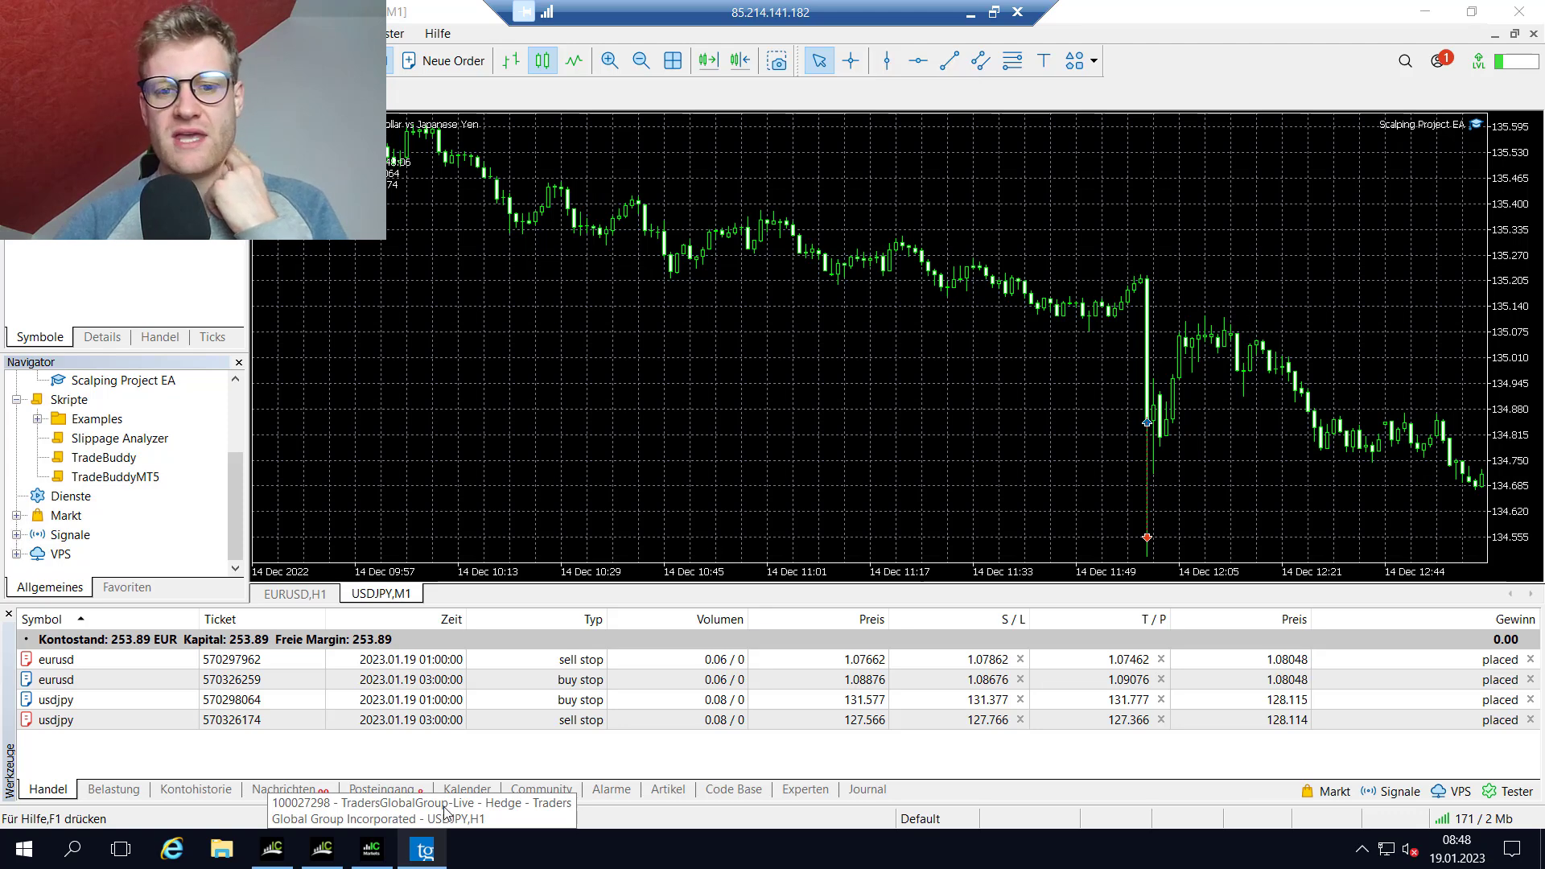
- Return to the local MetaTrader 5 Strategy Tester and check the USDJPY test's modelling options, keeping Every tick based on real ticks
{"action": "left_click", "coordinate": [970, 13]}
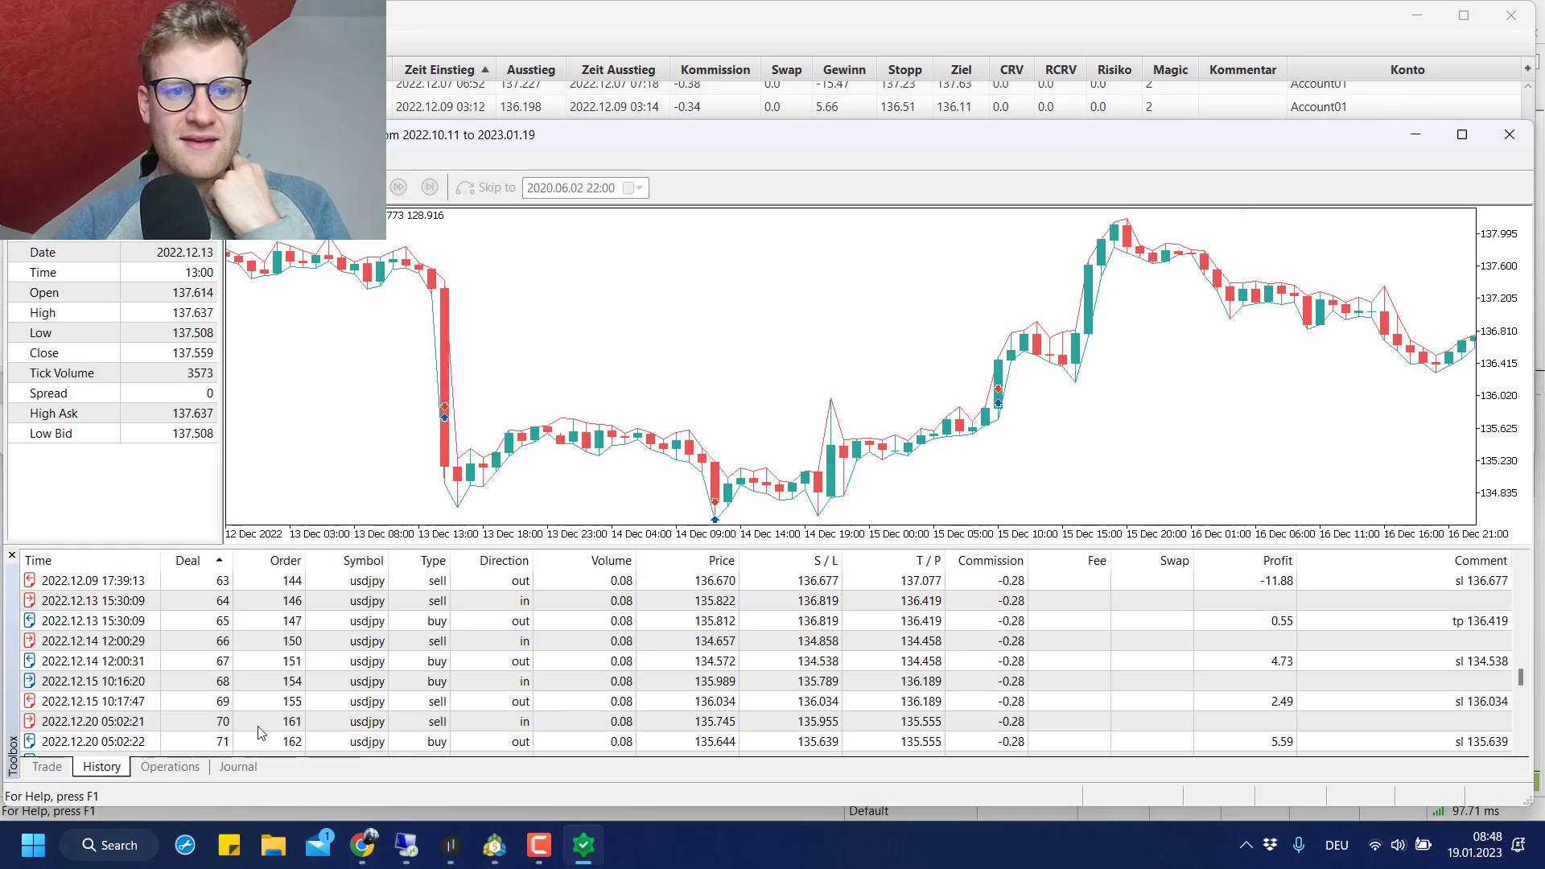
{"action": "left_click", "coordinate": [494, 845]}
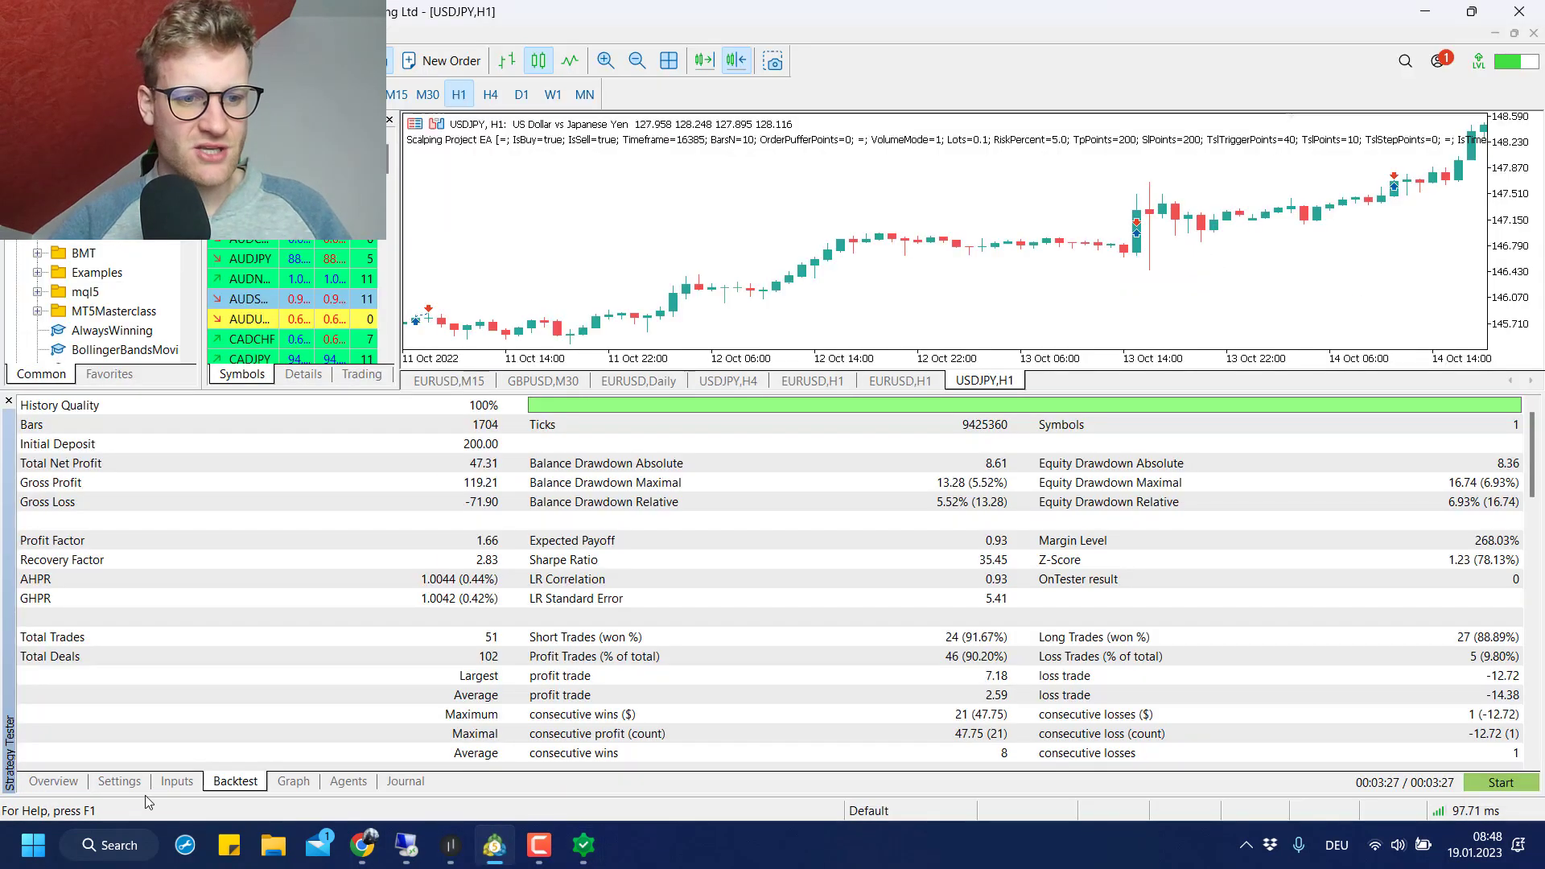
{"action": "left_click", "coordinate": [70, 782]}
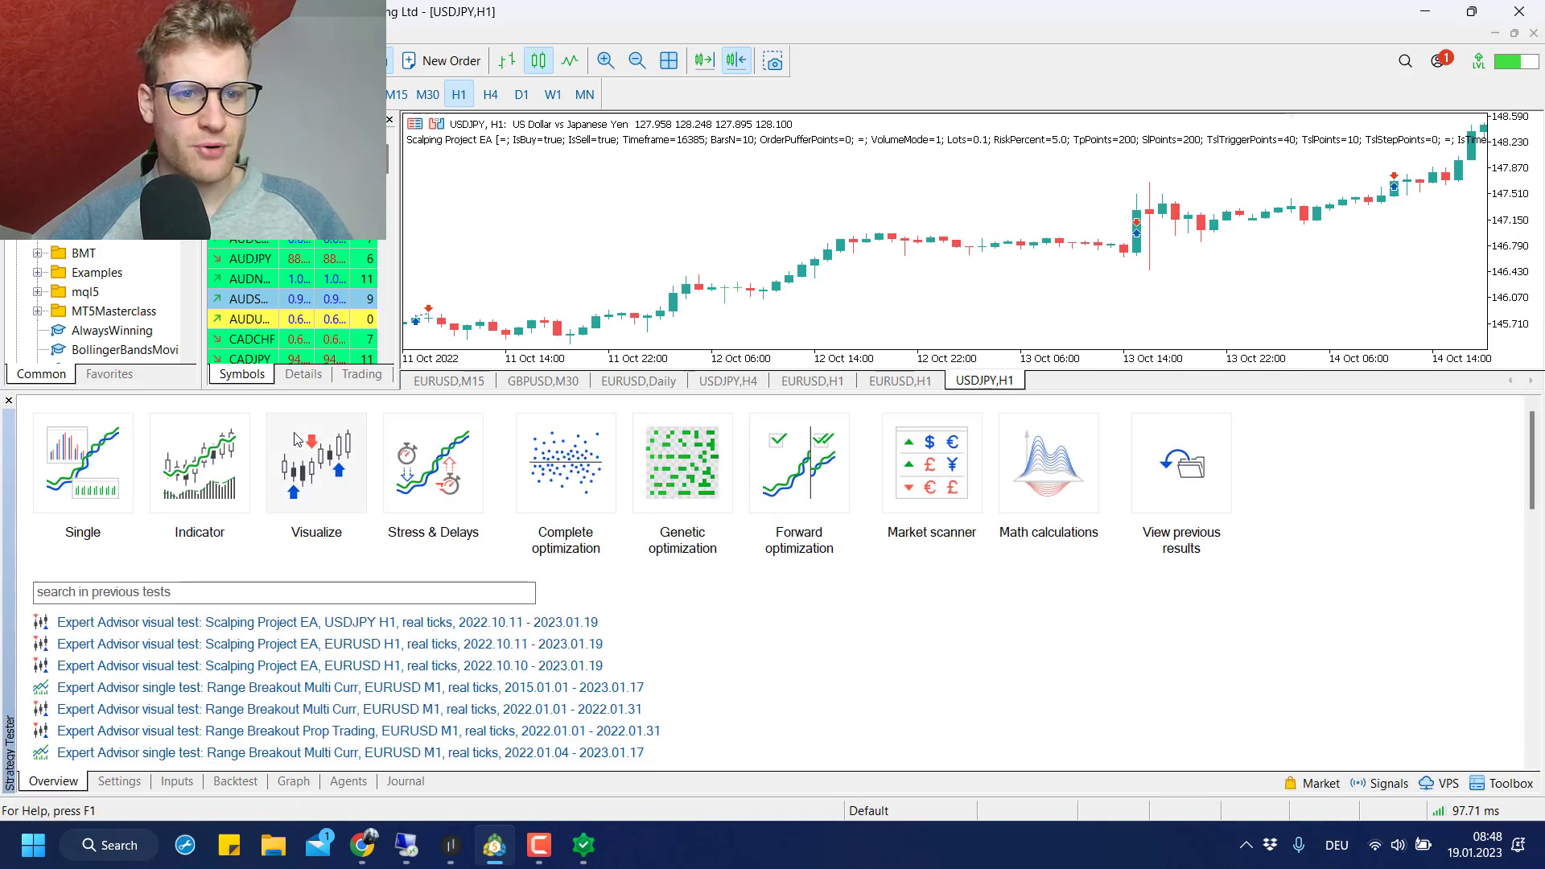
{"action": "left_click", "coordinate": [297, 439]}
{"action": "left_click", "coordinate": [291, 566]}
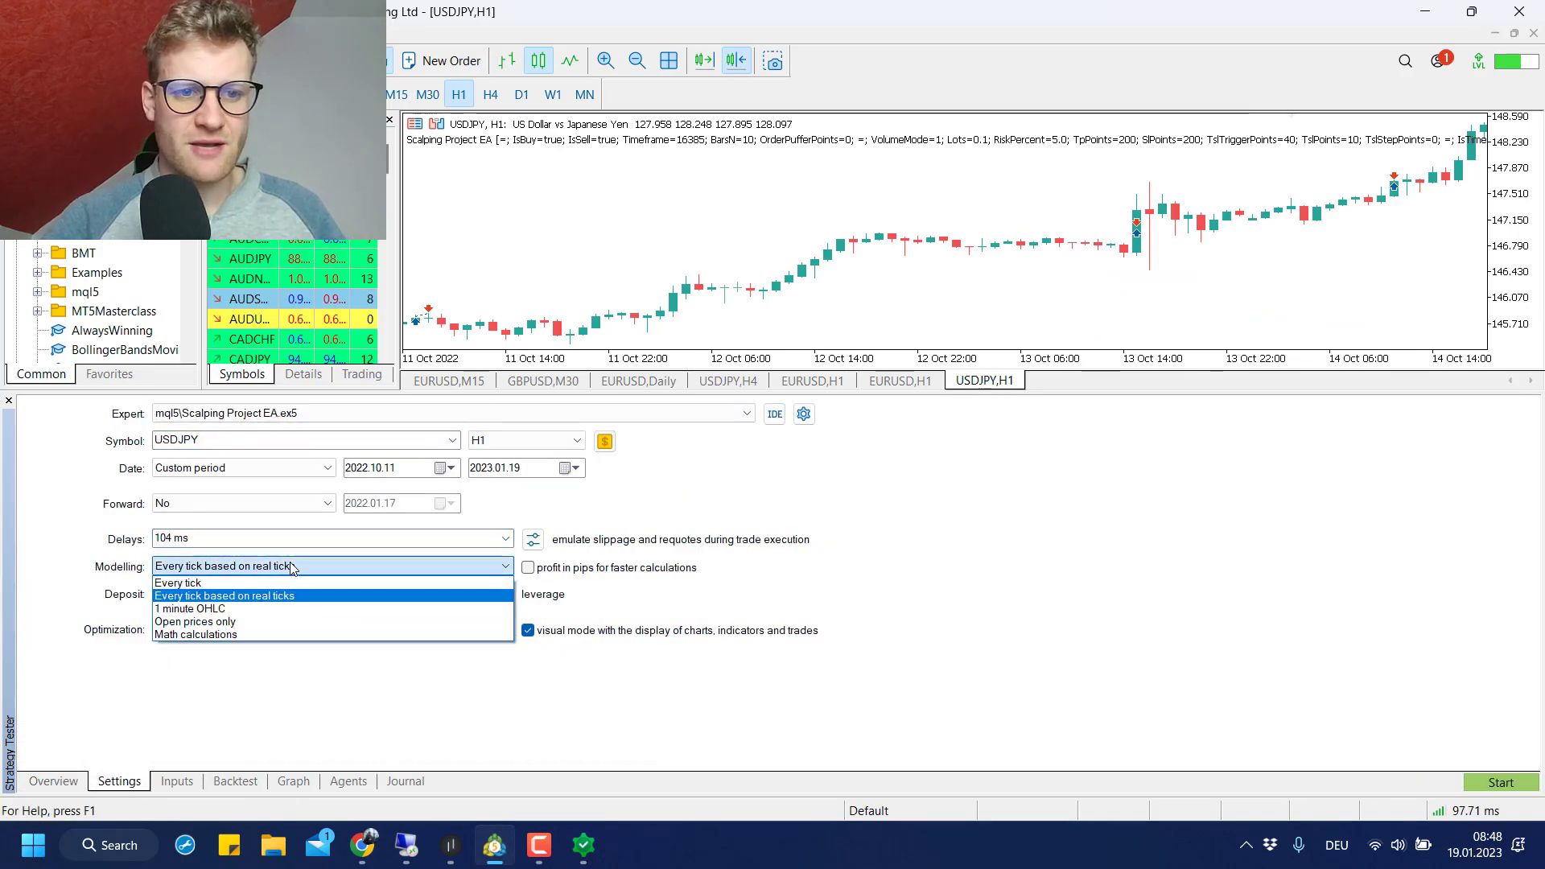
{"action": "left_click", "coordinate": [291, 567]}
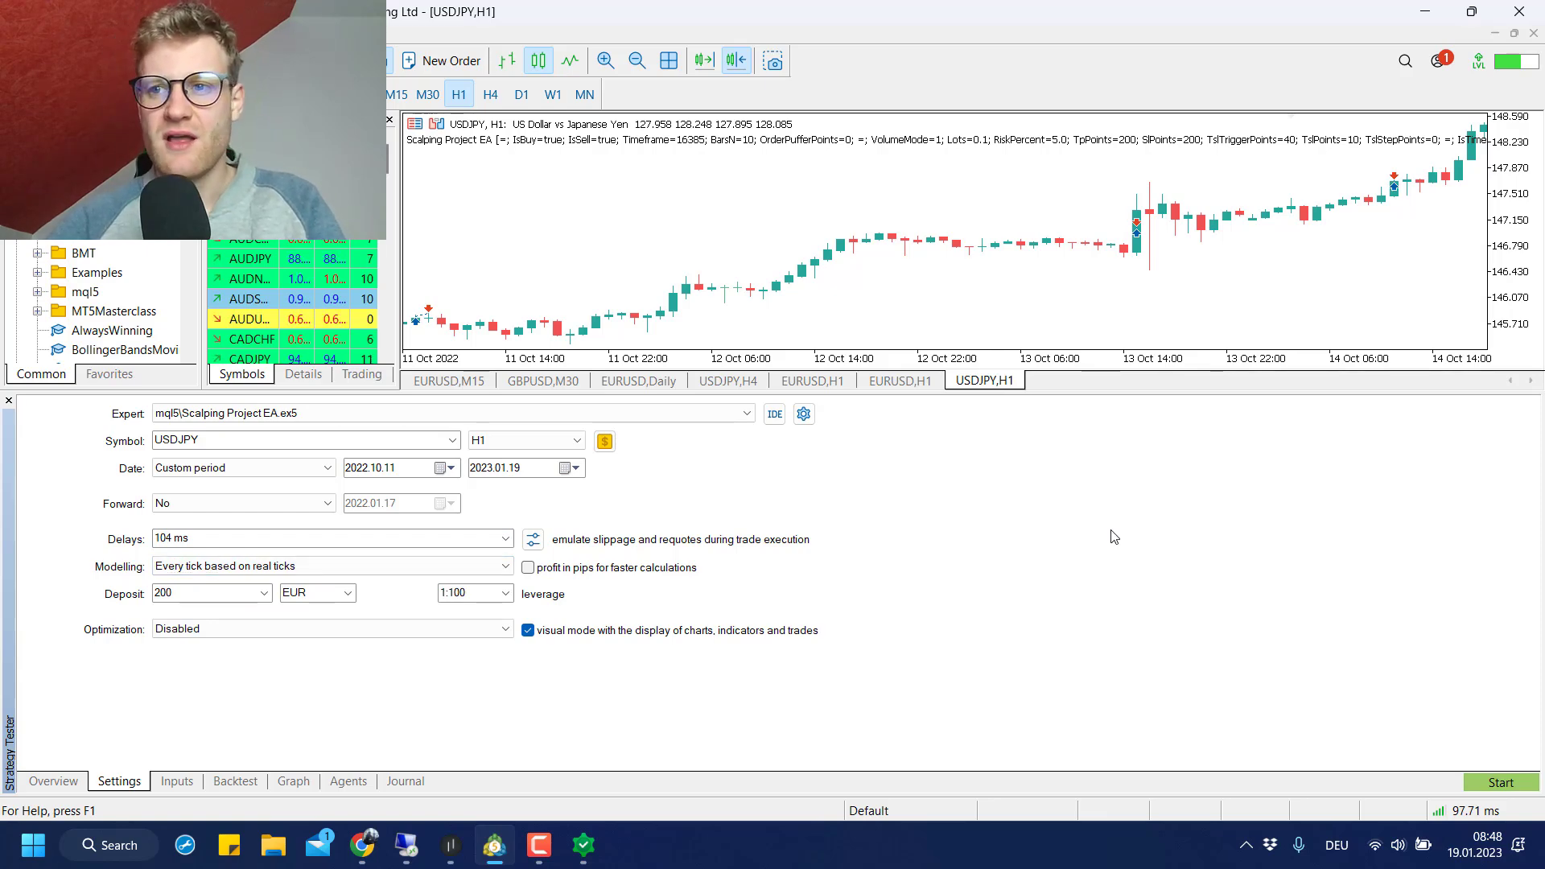
- Review the USDJPY backtest's balance graph and report, and bring the visual tester's deal history back up
{"action": "left_click", "coordinate": [278, 780]}
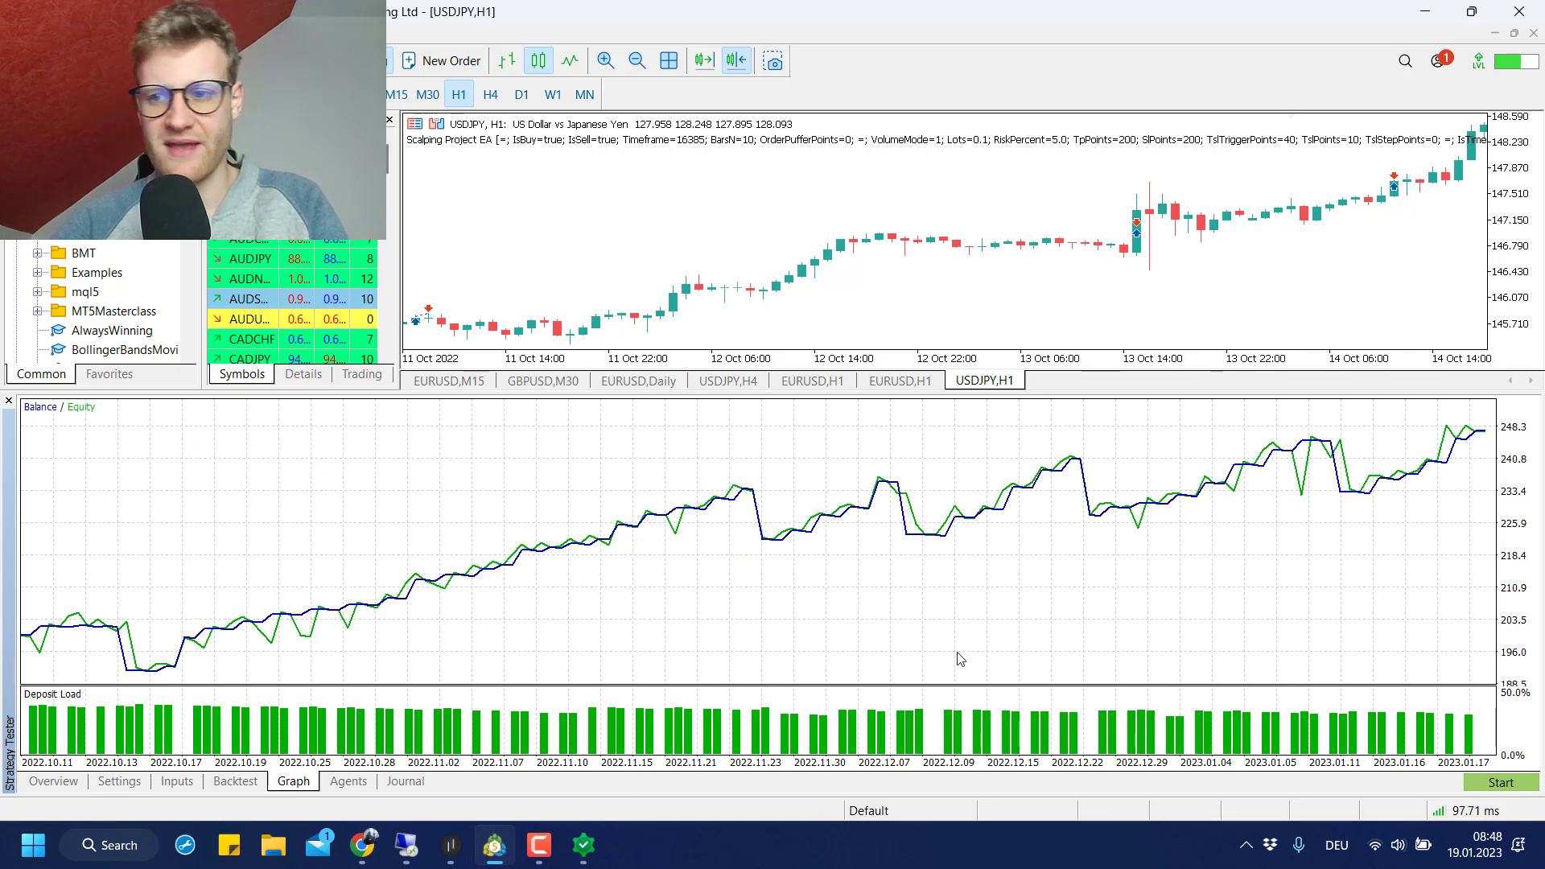
{"action": "left_click", "coordinate": [235, 781]}
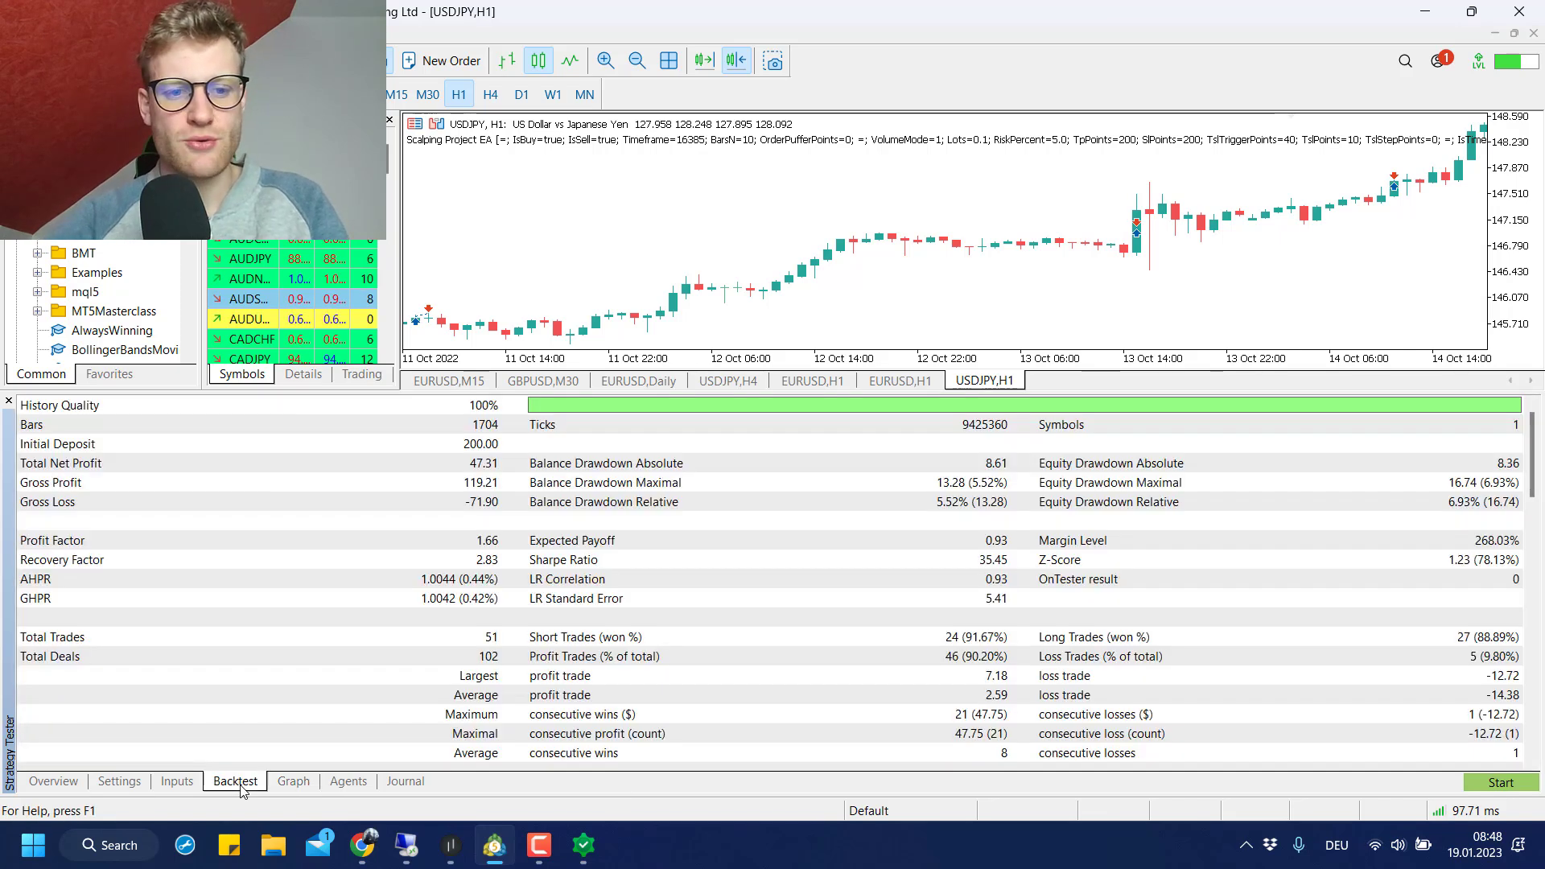
{"action": "left_click", "coordinate": [583, 845]}
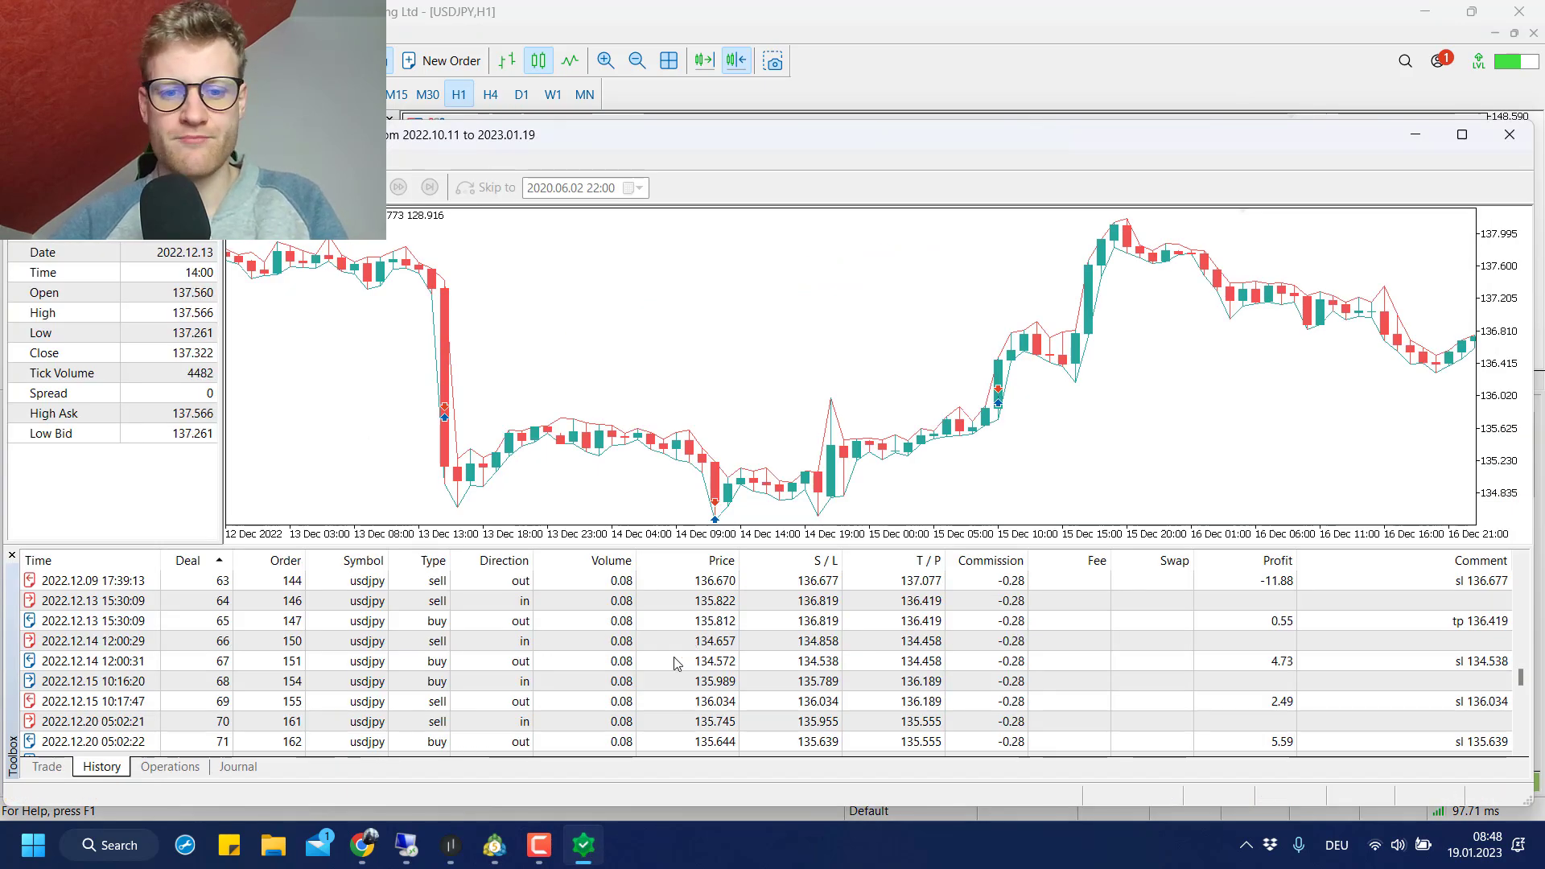
- Switch to TradeBuddy, view the live USDJPY profit curve, and enlarge the Kennzahlen pane to show all key figures
{"action": "left_click", "coordinate": [455, 852]}
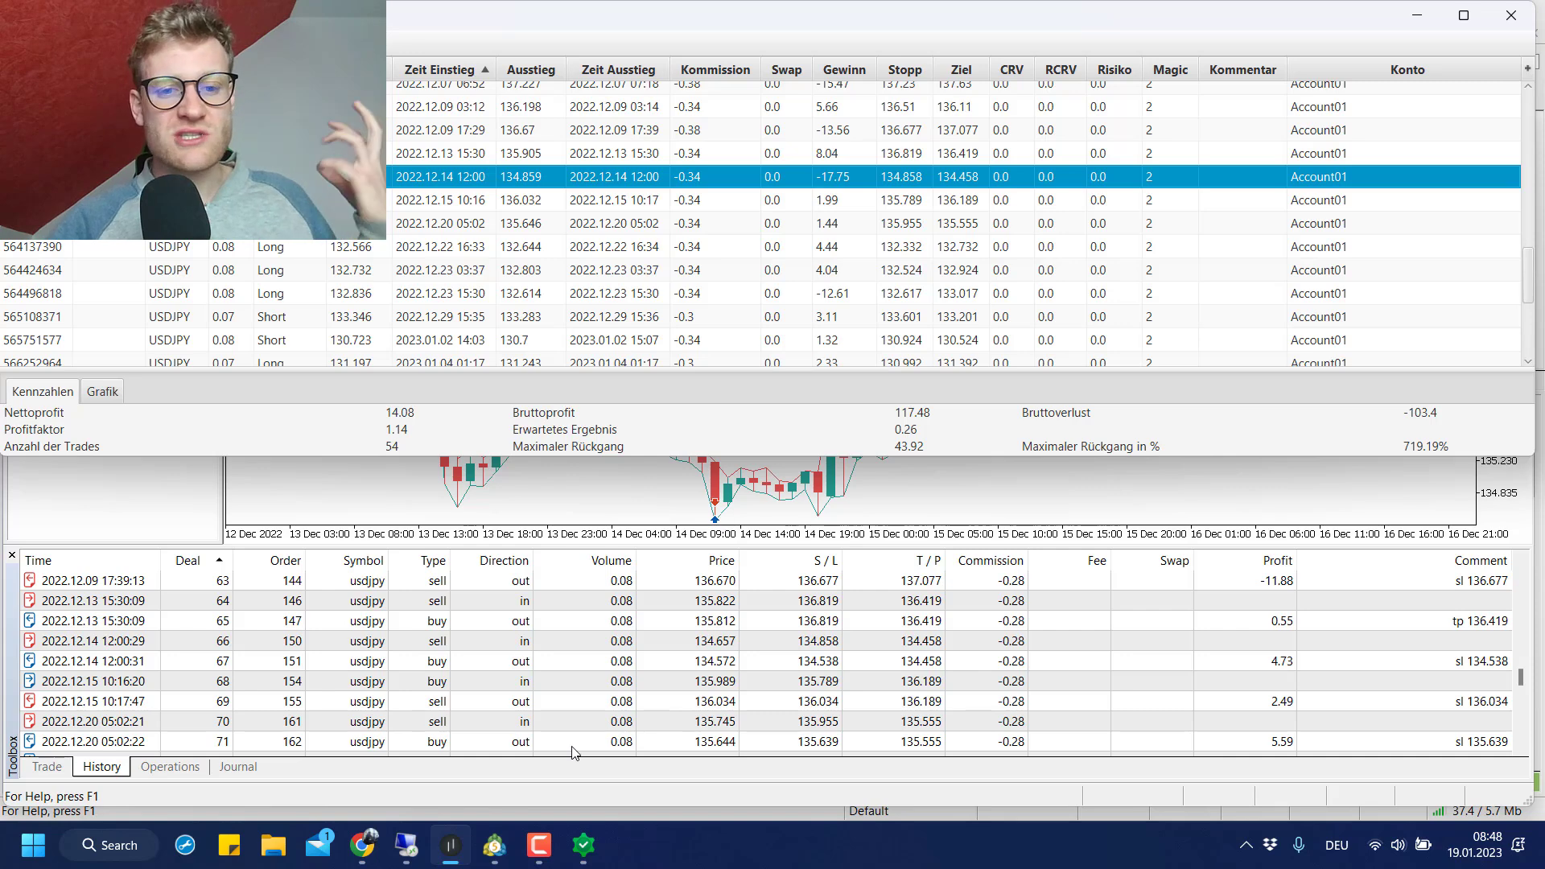
{"action": "left_click", "coordinate": [102, 392]}
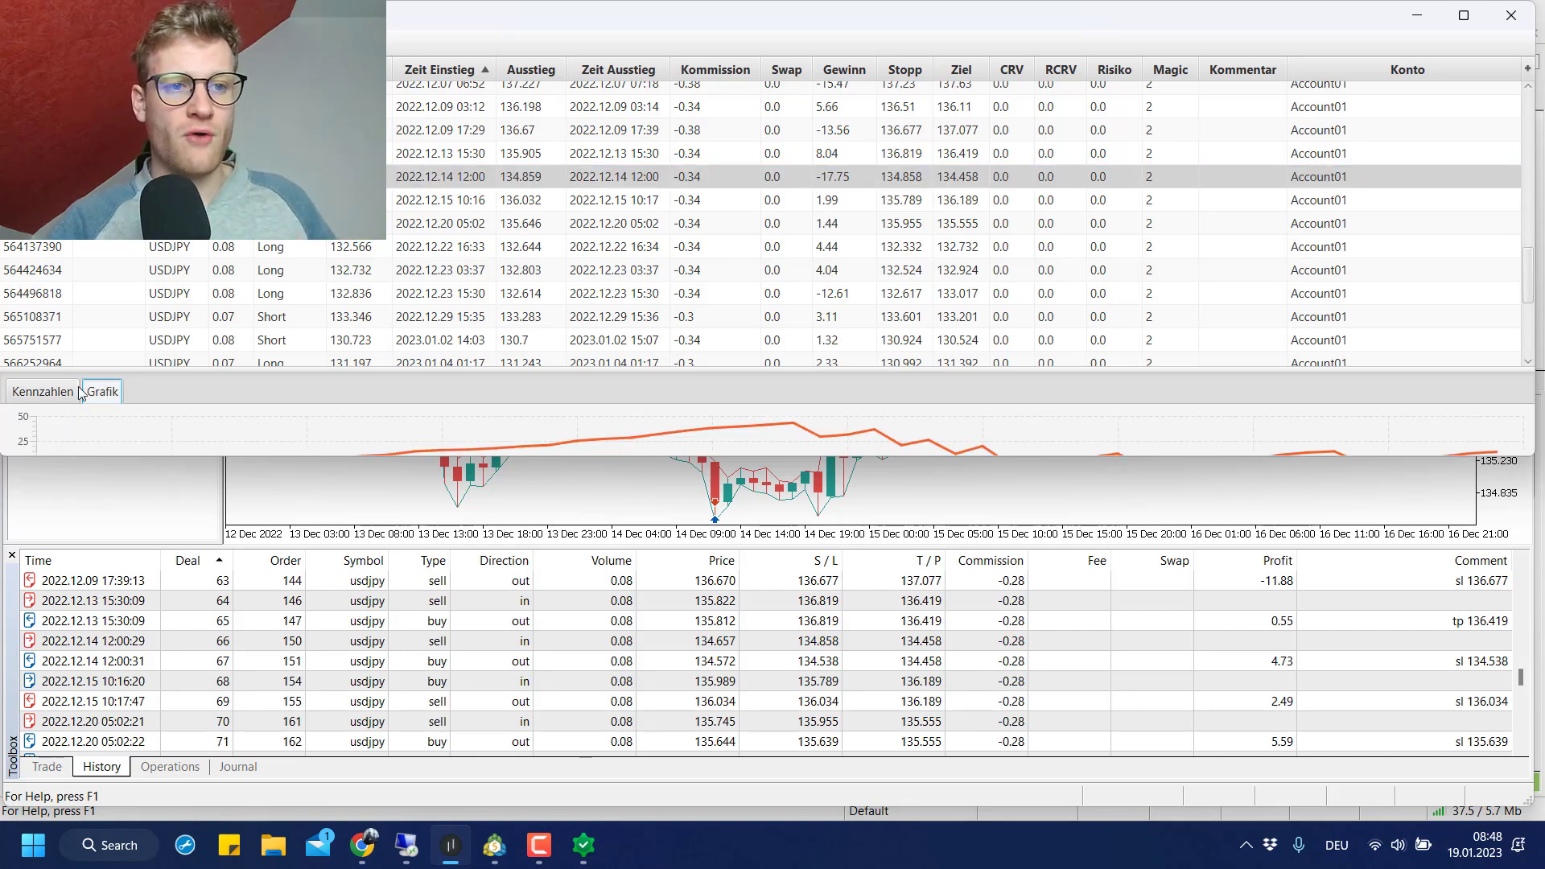
{"action": "left_click", "coordinate": [55, 392]}
{"action": "left_click_drag", "start_coordinate": [225, 368], "coordinate": [234, 202]}
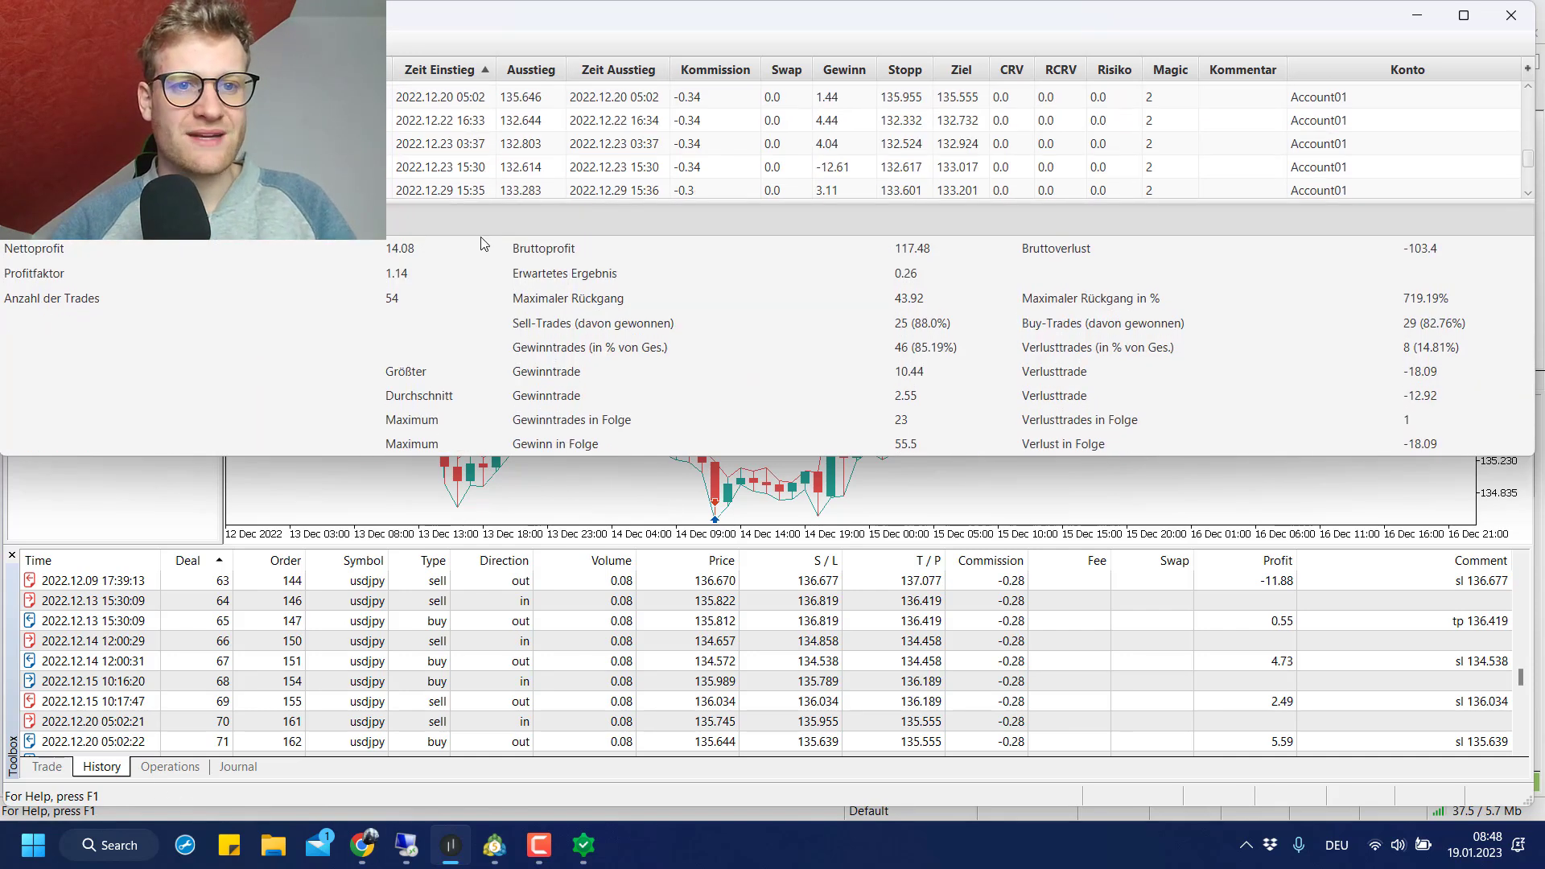
- Glance at the visual tester's operations, and bring up TradeBuddy's key figures over the Strategy Tester's USDJPY backtest report for comparison
{"action": "left_click", "coordinate": [180, 766]}
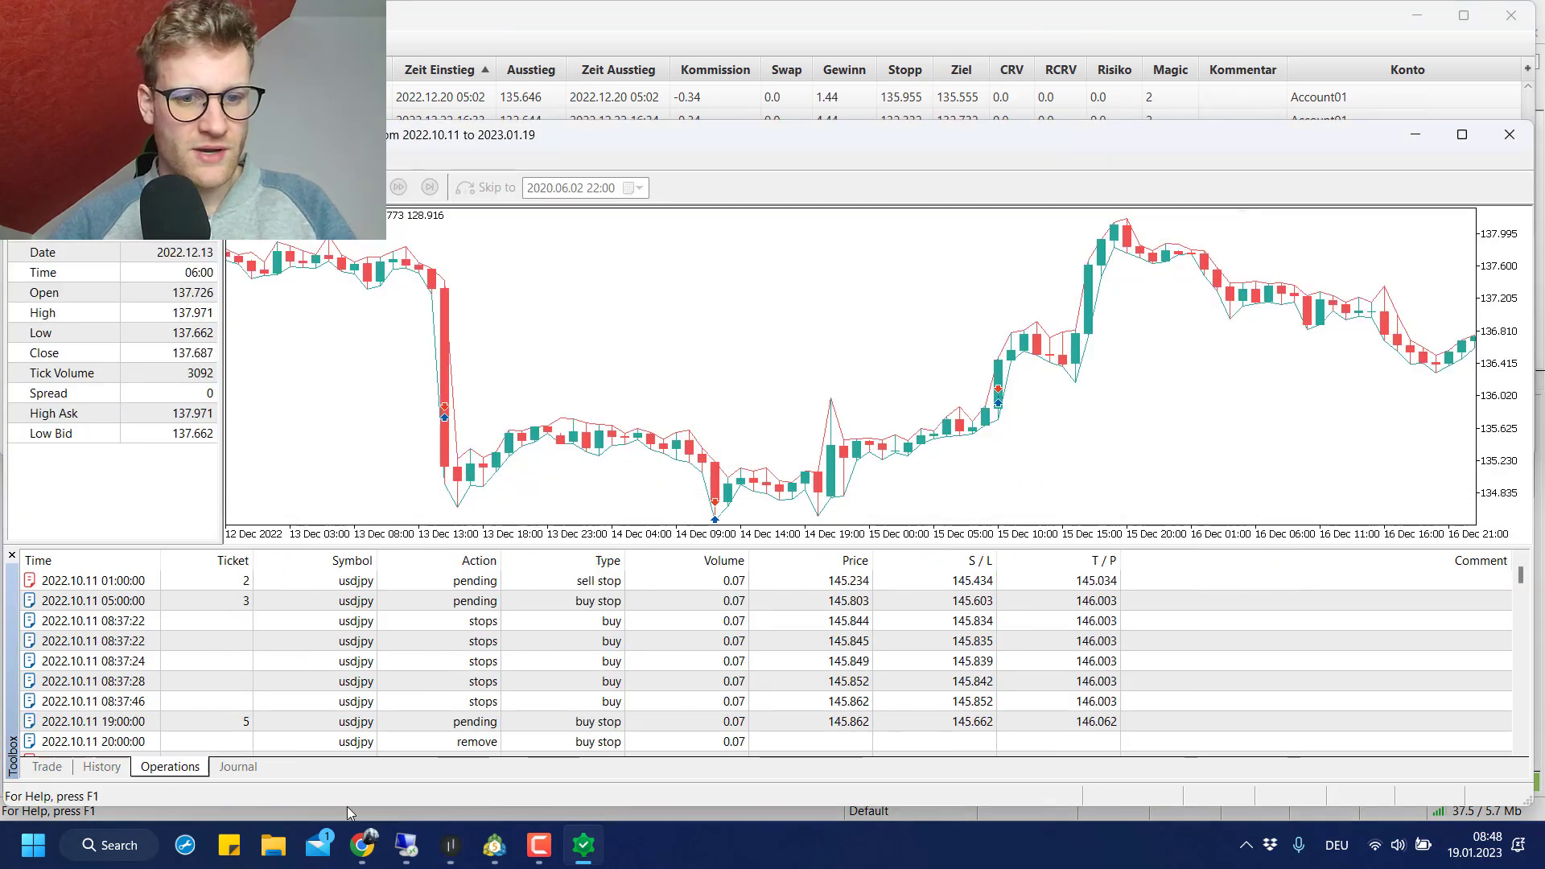
{"action": "left_click", "coordinate": [508, 859]}
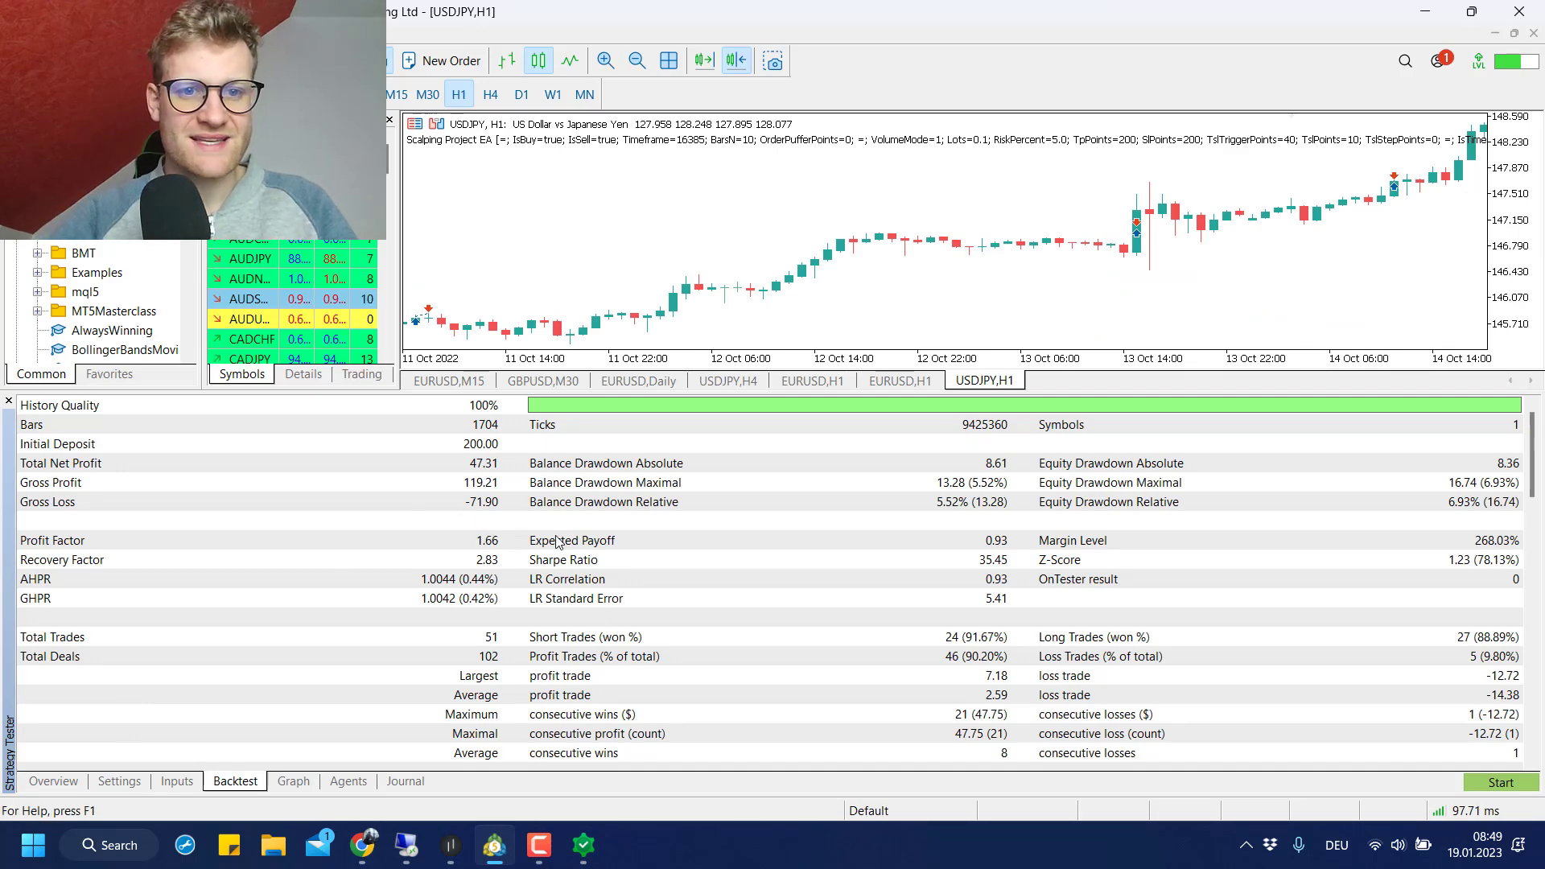
{"action": "left_click", "coordinate": [596, 851]}
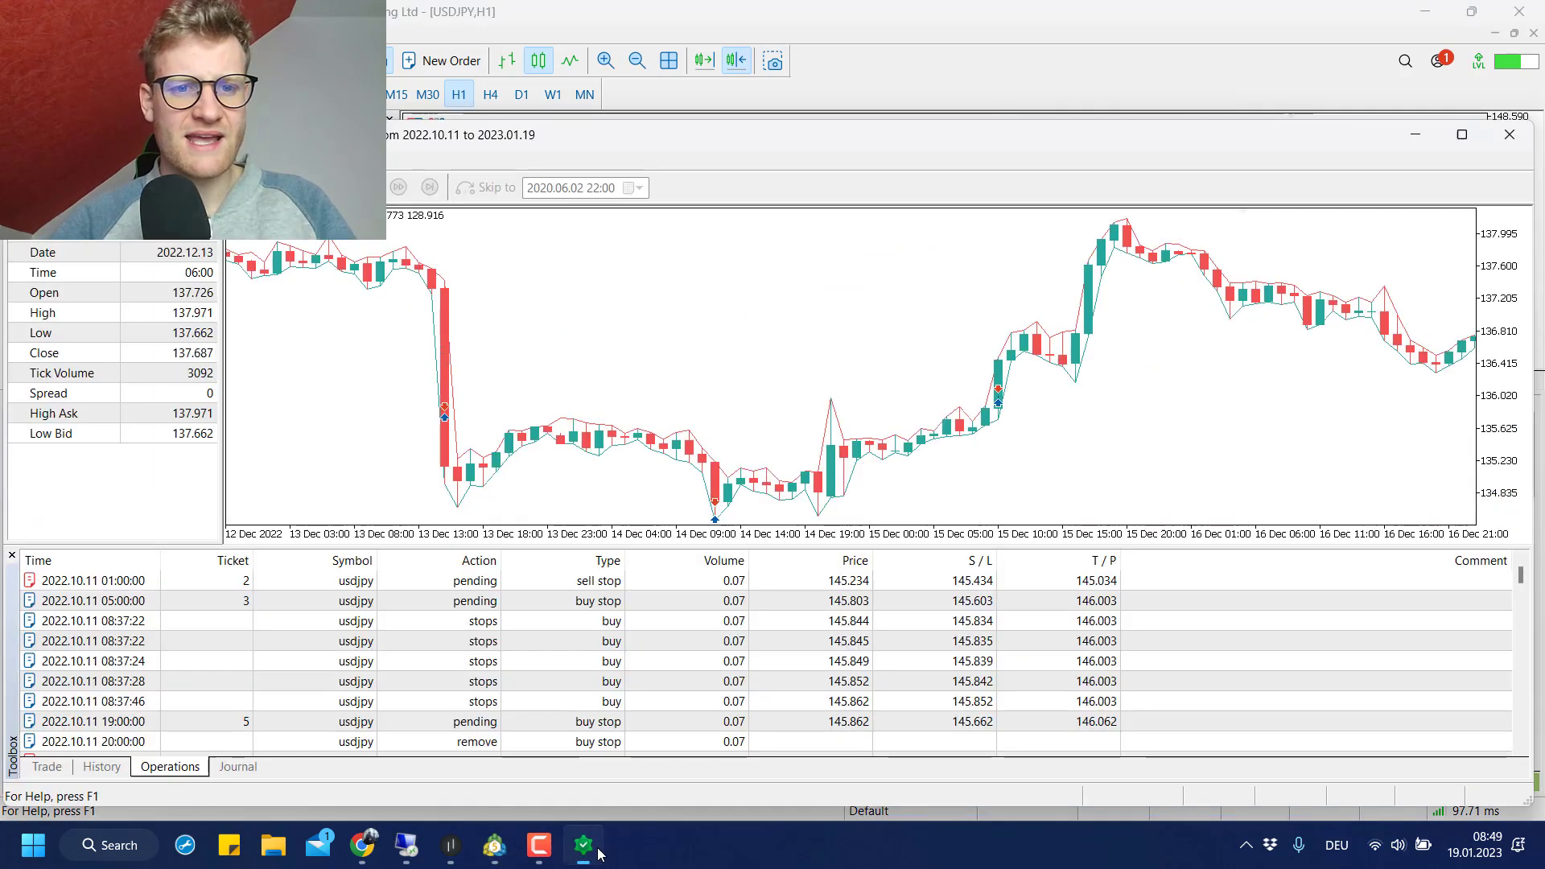
{"action": "left_click", "coordinate": [455, 845]}
{"action": "left_click", "coordinate": [450, 853]}
{"action": "left_click", "coordinate": [450, 854]}
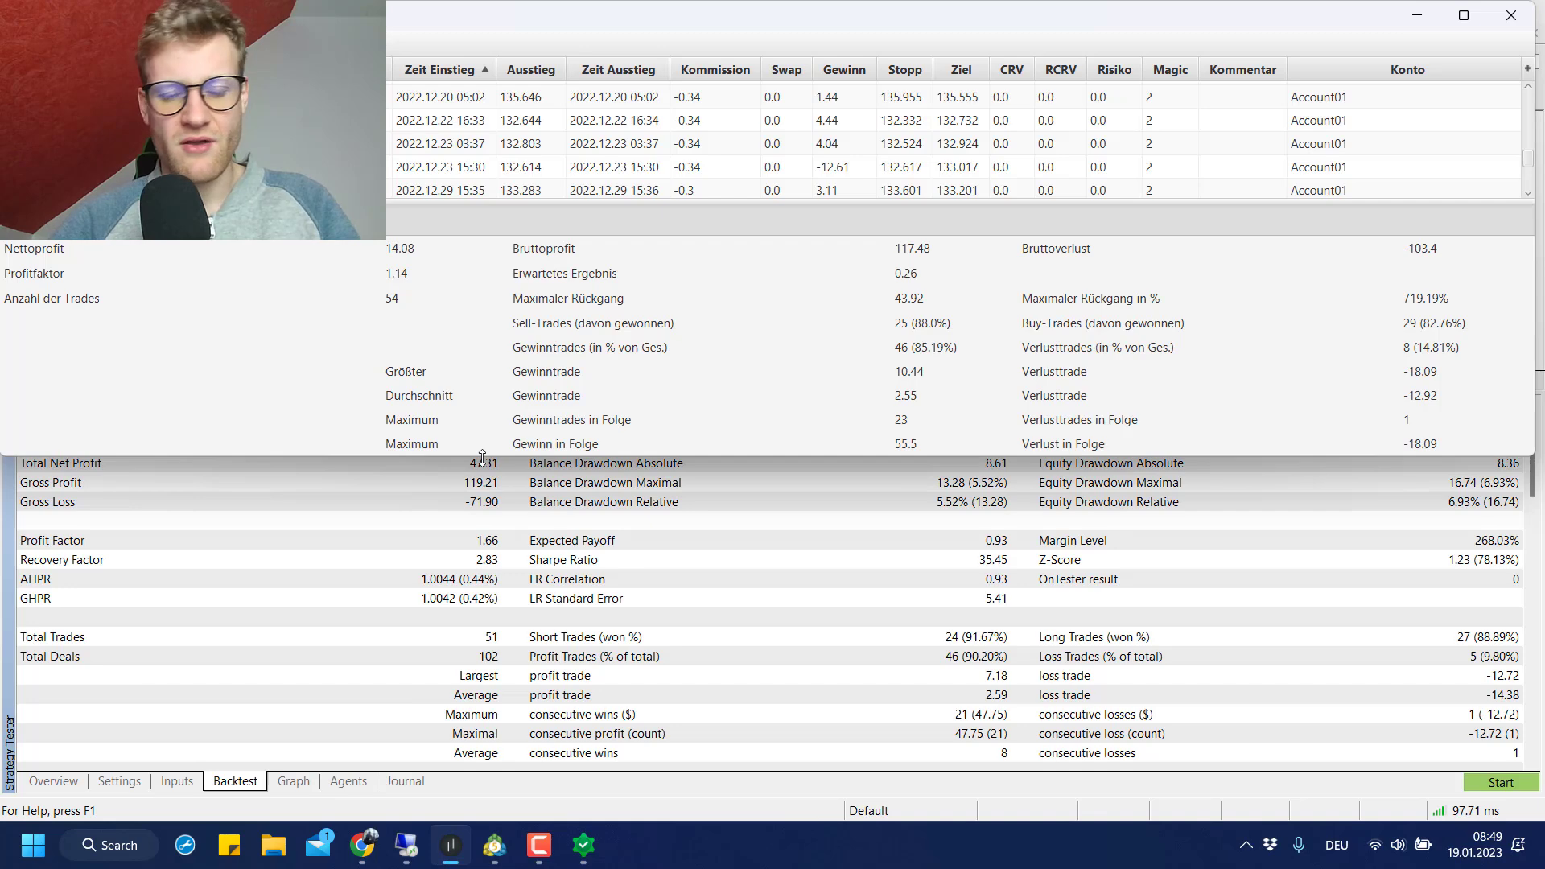
- Shorten the TradeBuddy window and resize its key figures pane to compare the live statistics with the backtest report beneath
{"action": "mouse_move", "coordinate": [481, 456]}
{"action": "left_mouse_down"}
{"action": "mouse_move", "coordinate": [483, 414]}
{"action": "mouse_move", "coordinate": [487, 435]}
{"action": "left_mouse_up"}
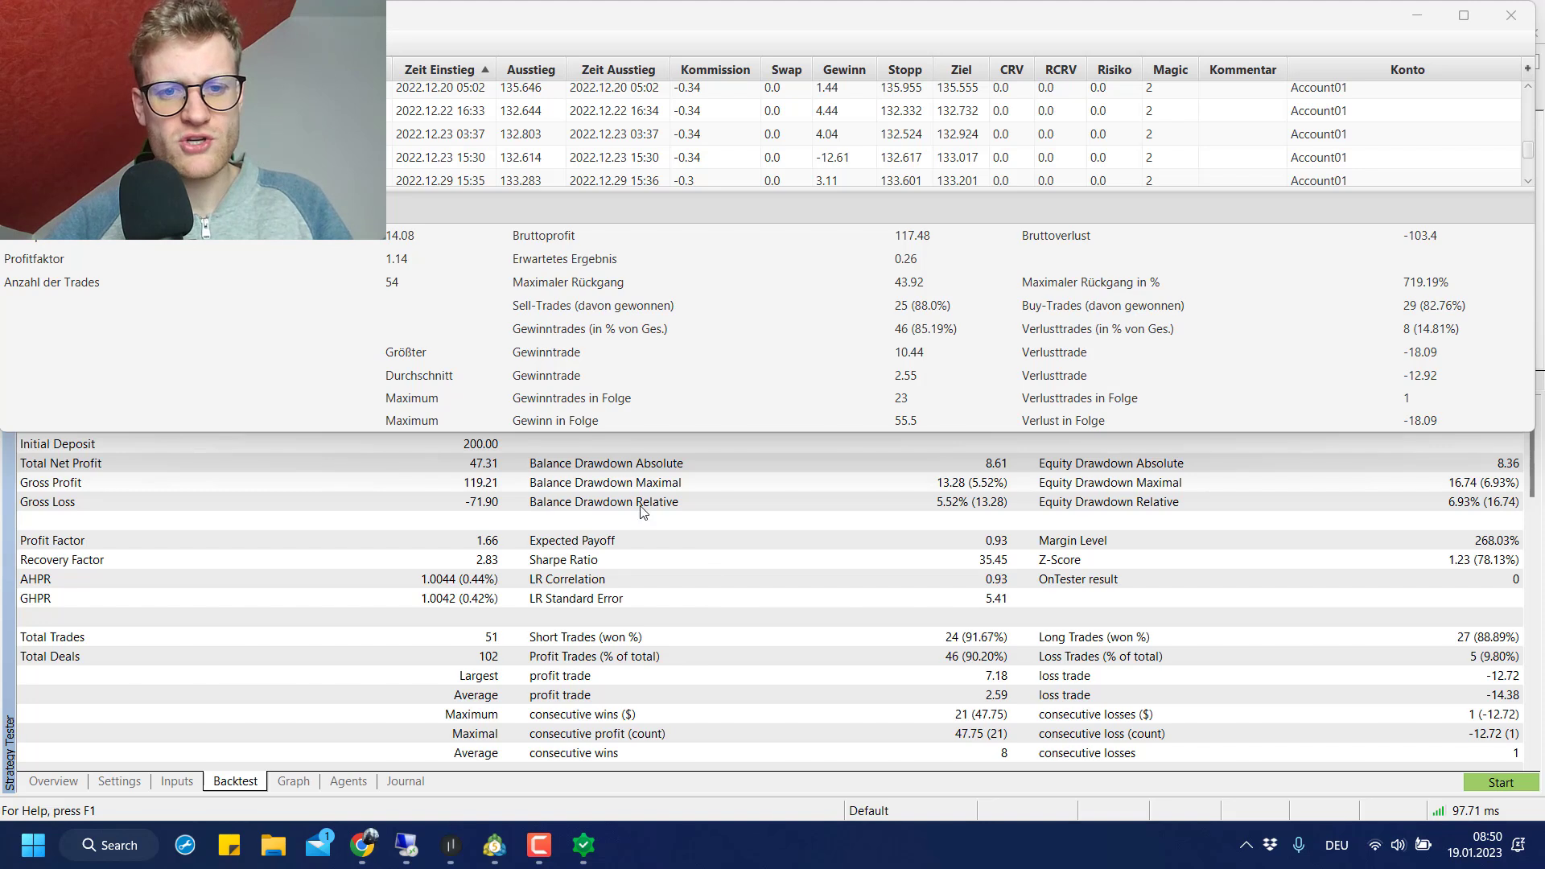
{"action": "left_click", "coordinate": [732, 356]}
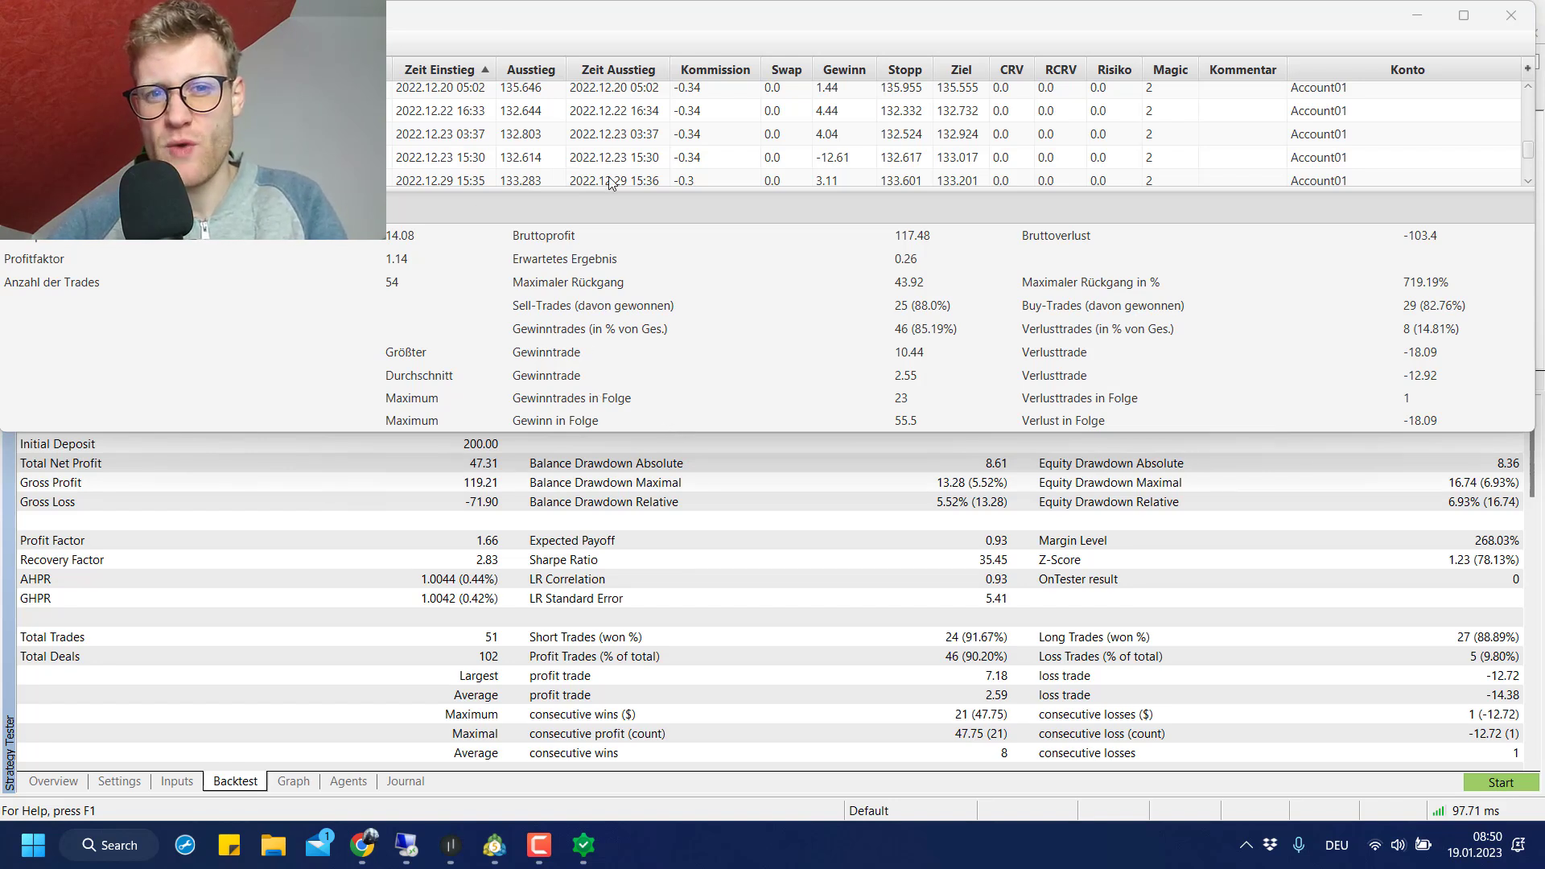
{"action": "left_click_drag", "start_coordinate": [616, 193], "coordinate": [600, 46]}
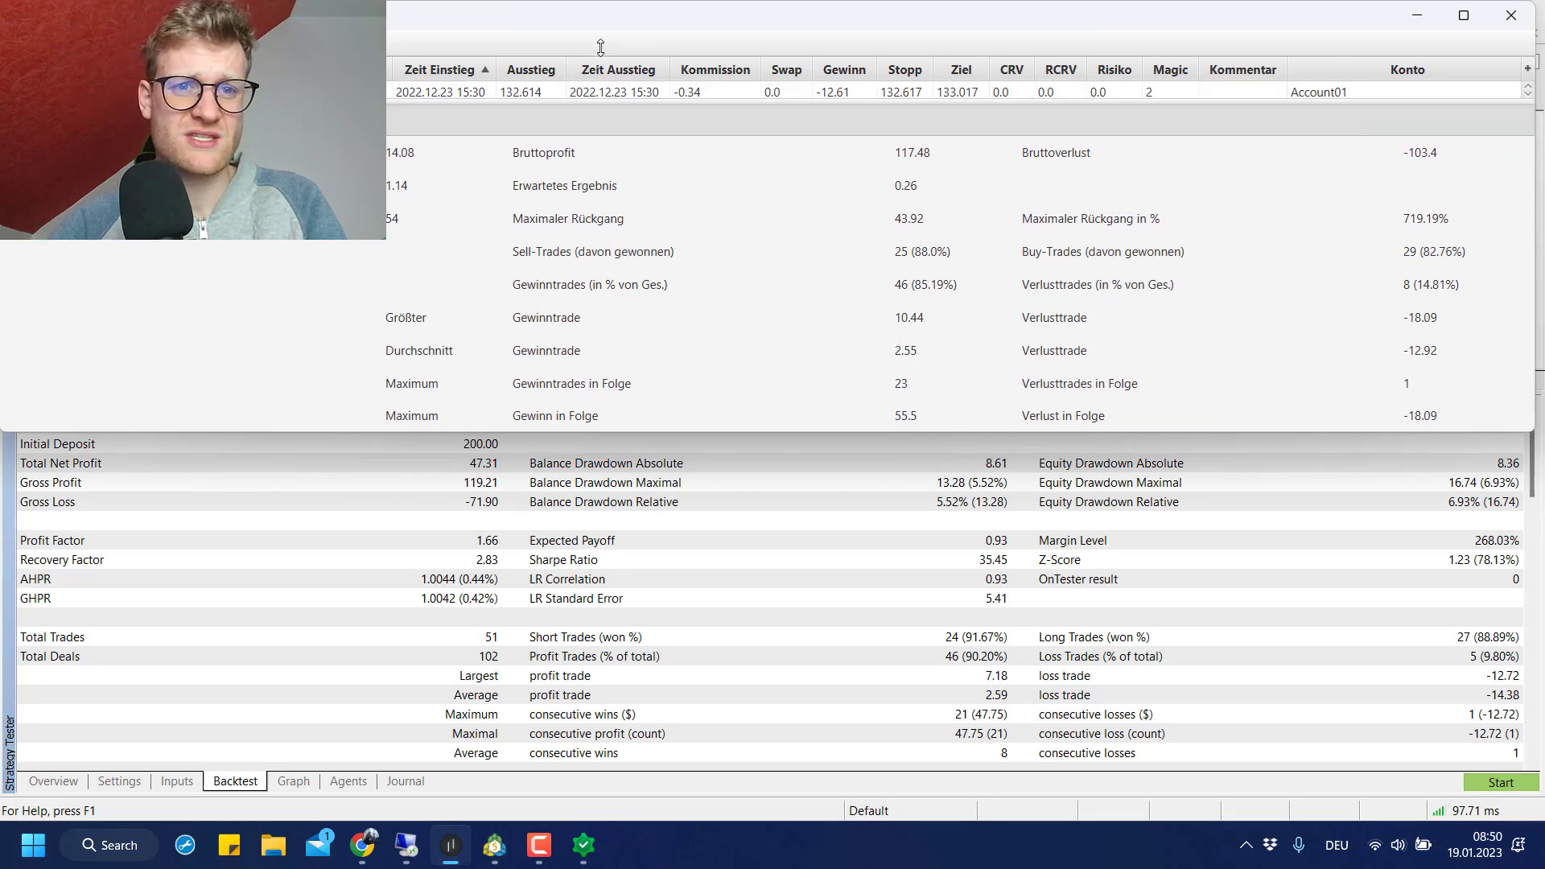
{"action": "left_click_drag", "start_coordinate": [605, 102], "coordinate": [605, 177]}
- Show TradeBuddy's Grafik profit curve above the Strategy Tester's USDJPY balance graph and enlarge the curve's pane
{"action": "scroll", "coordinate": [564, 338], "scroll_direction": "down", "scroll_amount": 3}
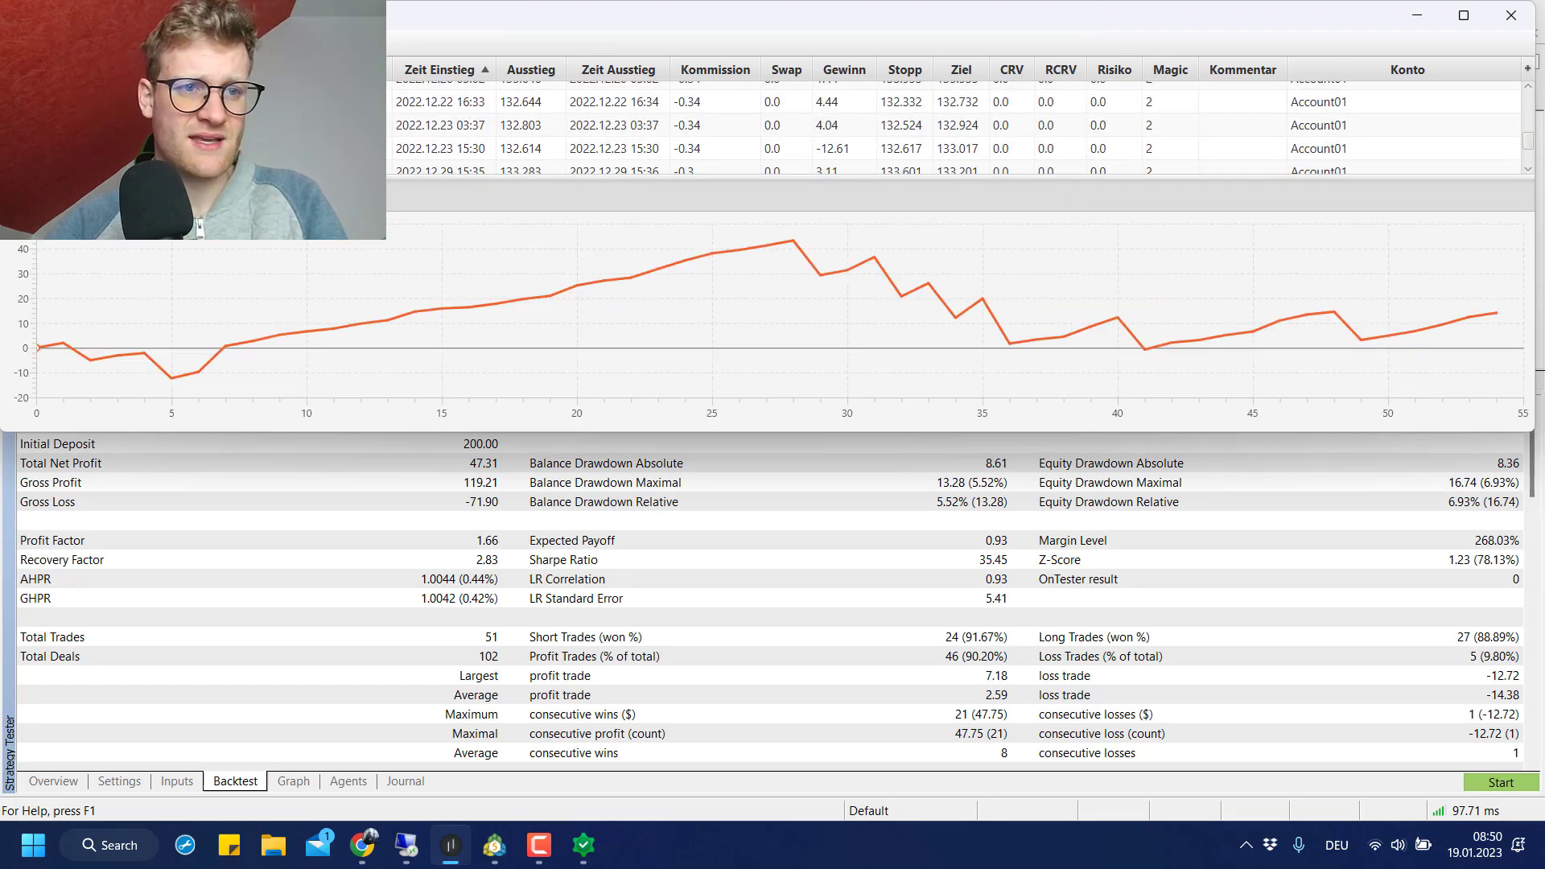
{"action": "left_click", "coordinate": [298, 781]}
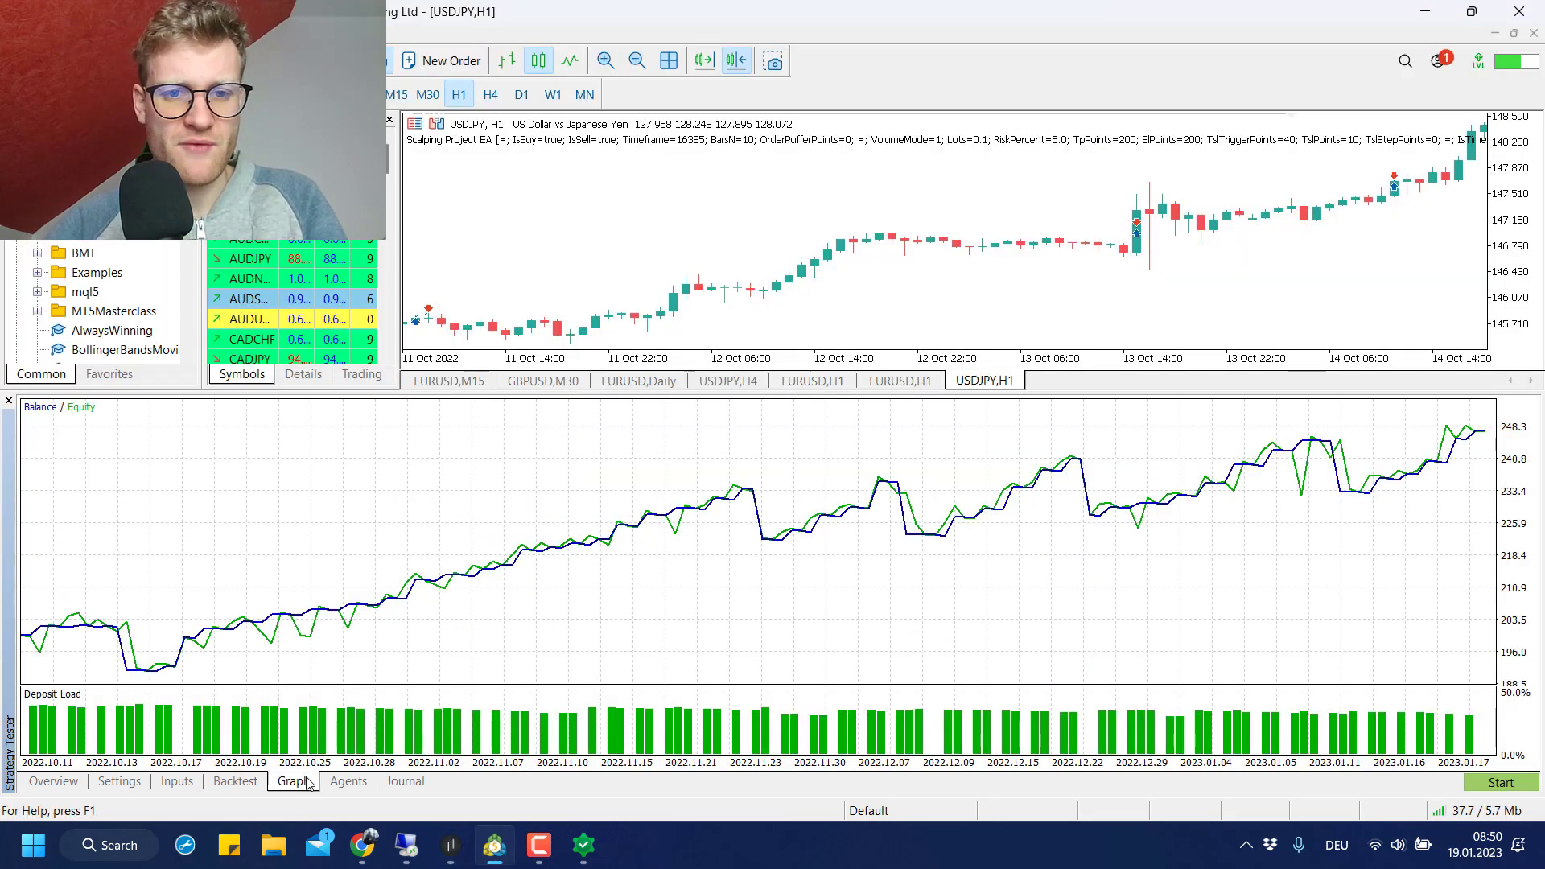
{"action": "left_click", "coordinate": [451, 844]}
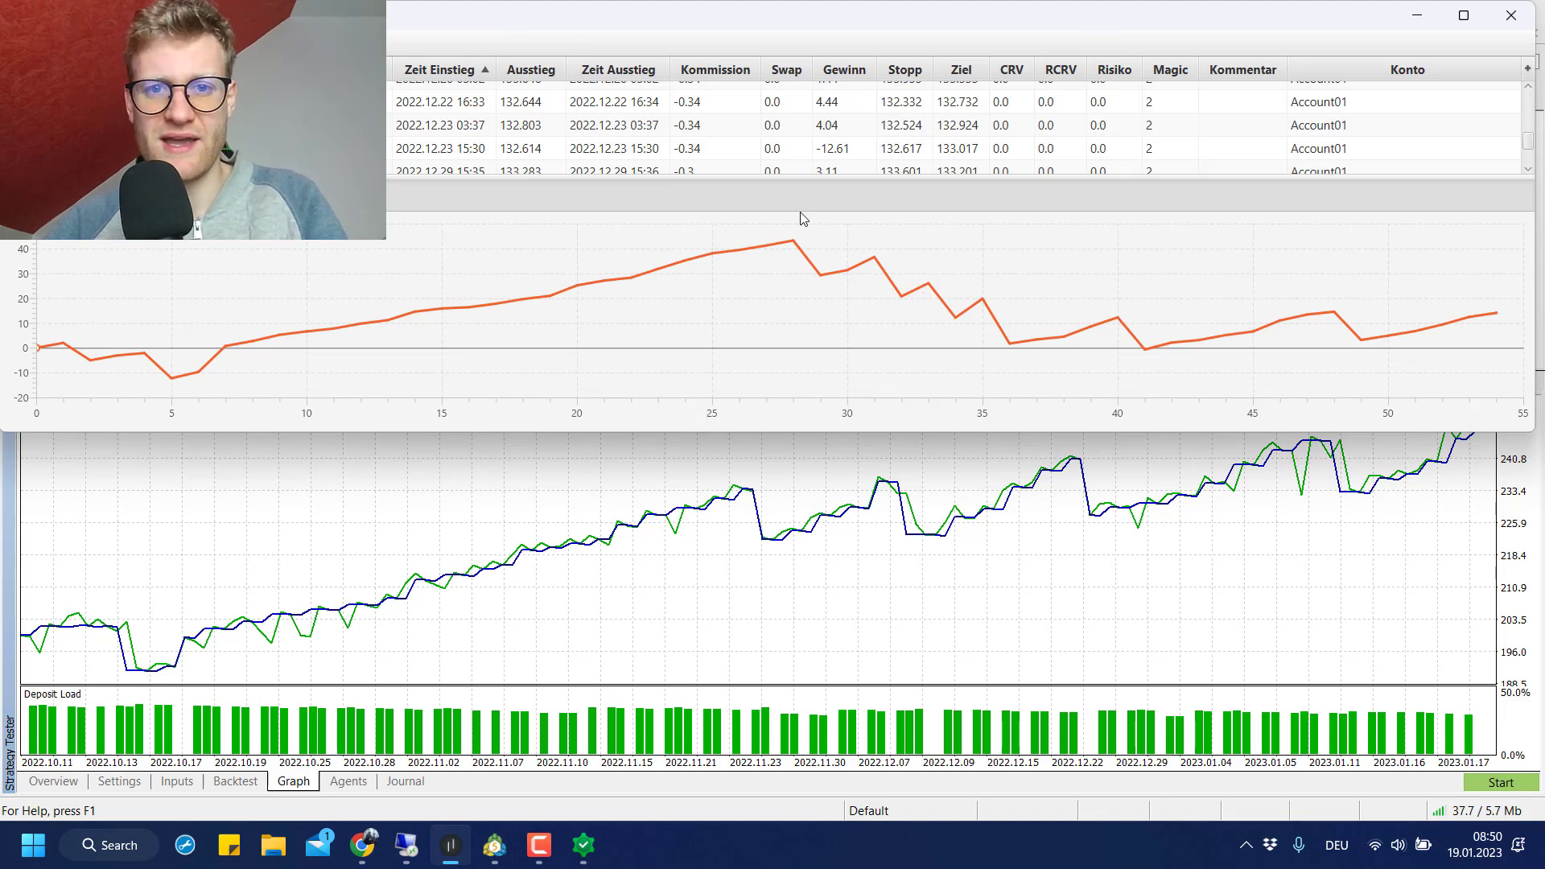
{"action": "left_click_drag", "start_coordinate": [774, 177], "coordinate": [758, 61]}
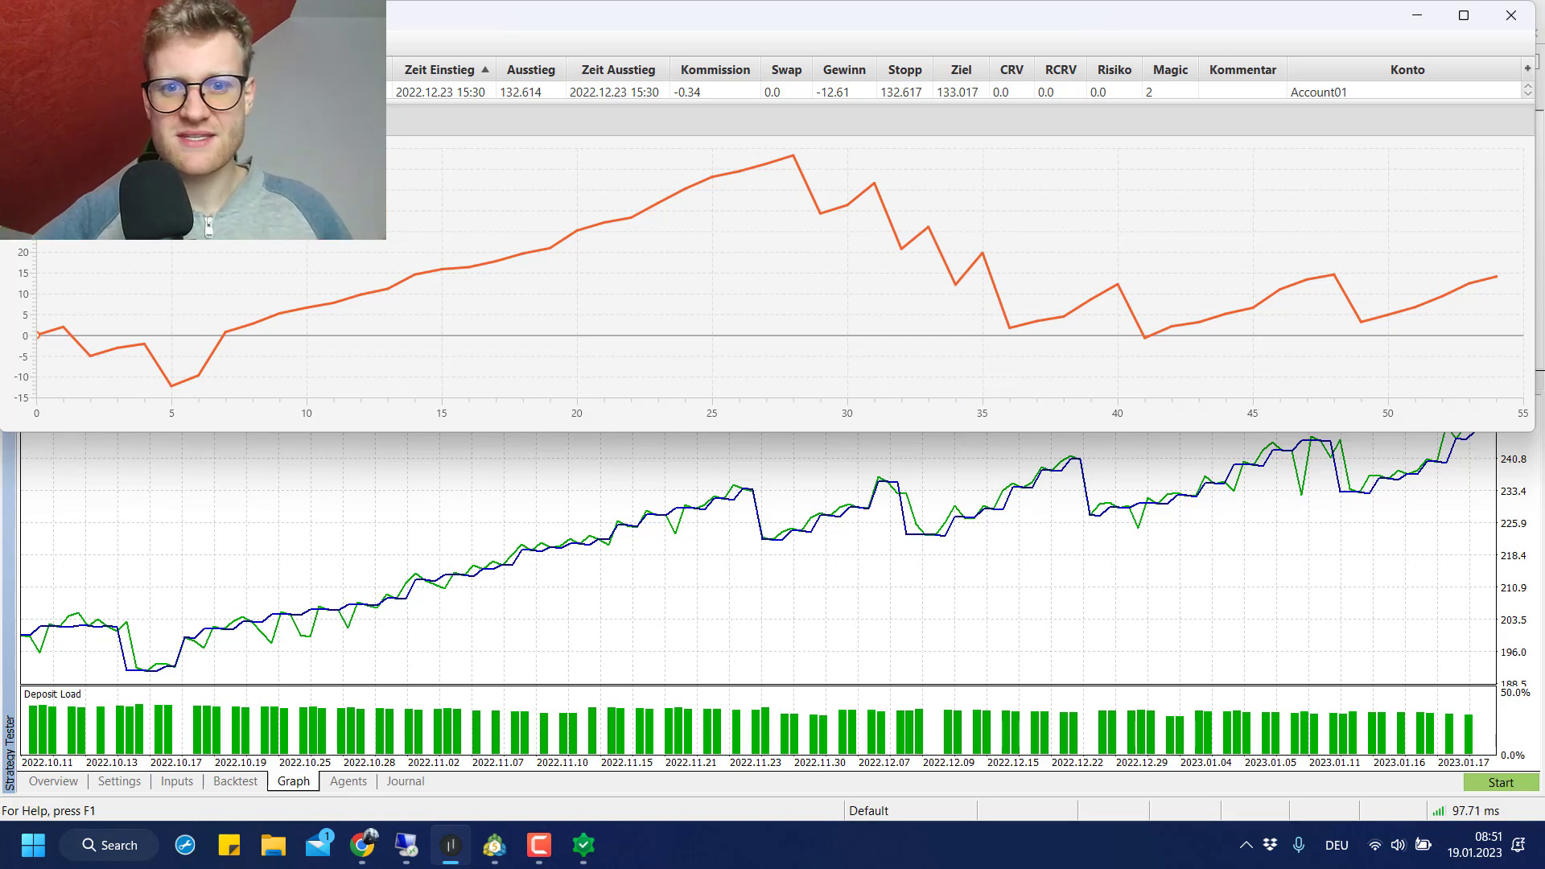
- Shorten the TradeBuddy window until the whole backtest balance graph fits beneath the live curve, and compare both curves
{"action": "left_click", "coordinate": [834, 751]}
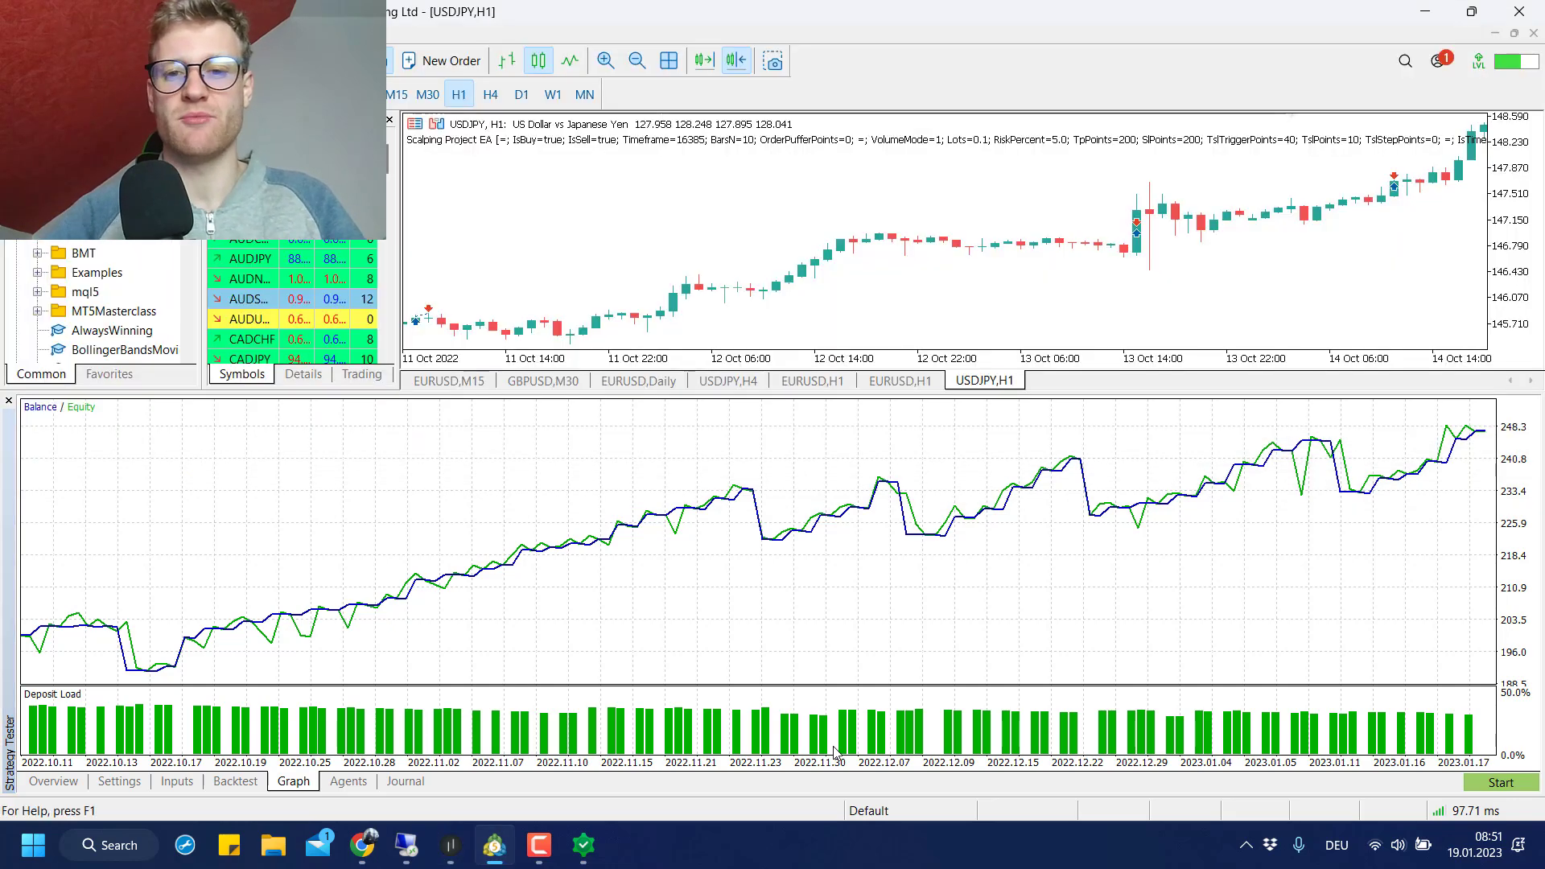
{"action": "left_click", "coordinate": [450, 845]}
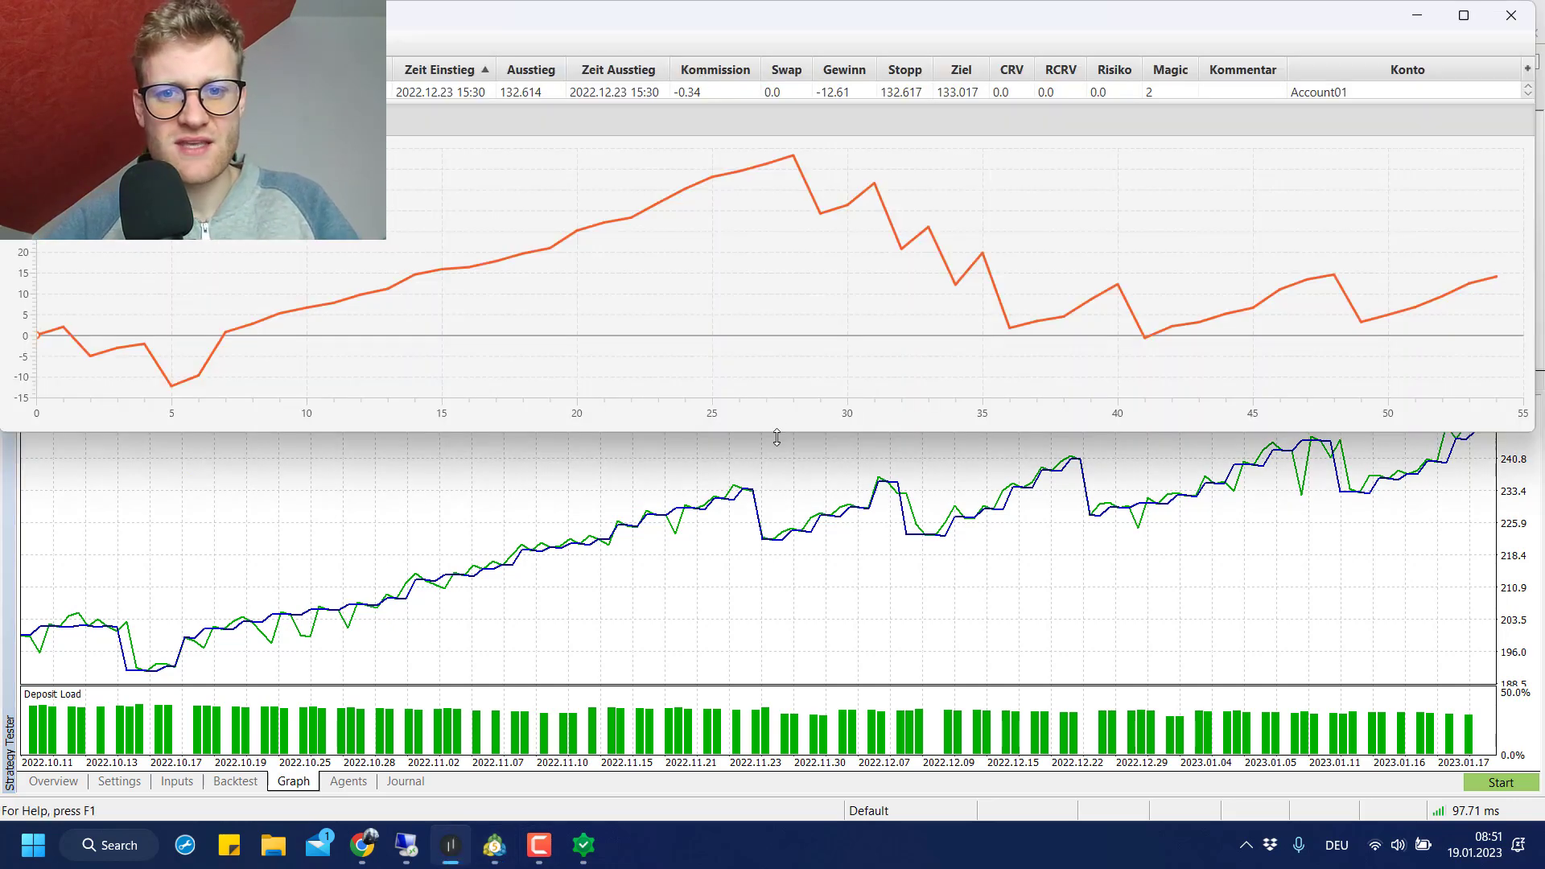
{"action": "left_click_drag", "start_coordinate": [775, 436], "coordinate": [766, 402]}
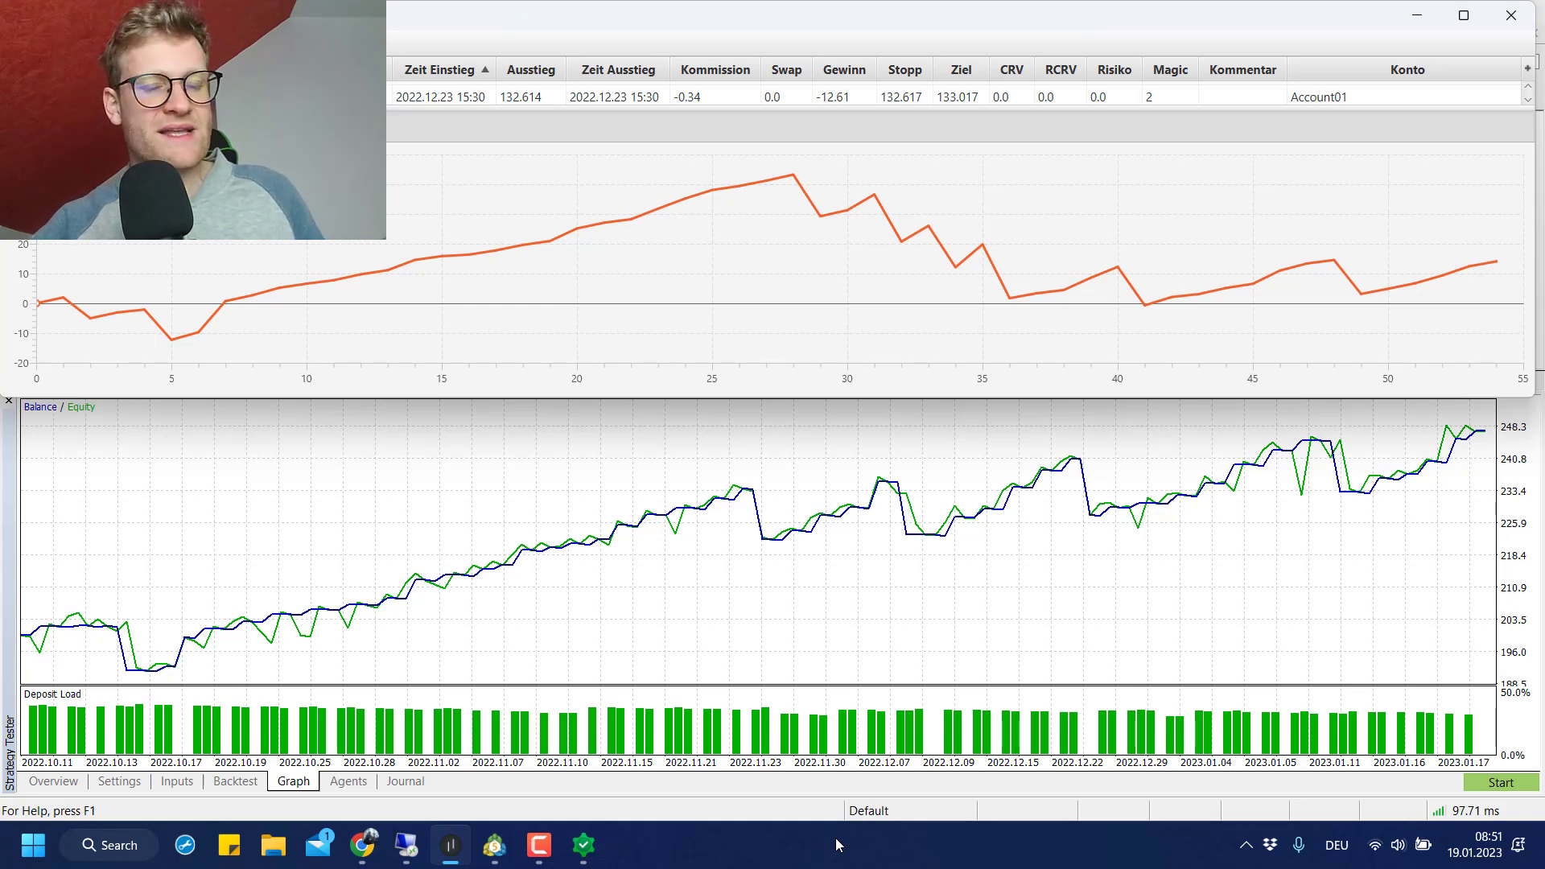
{"action": "left_click", "coordinate": [809, 569]}
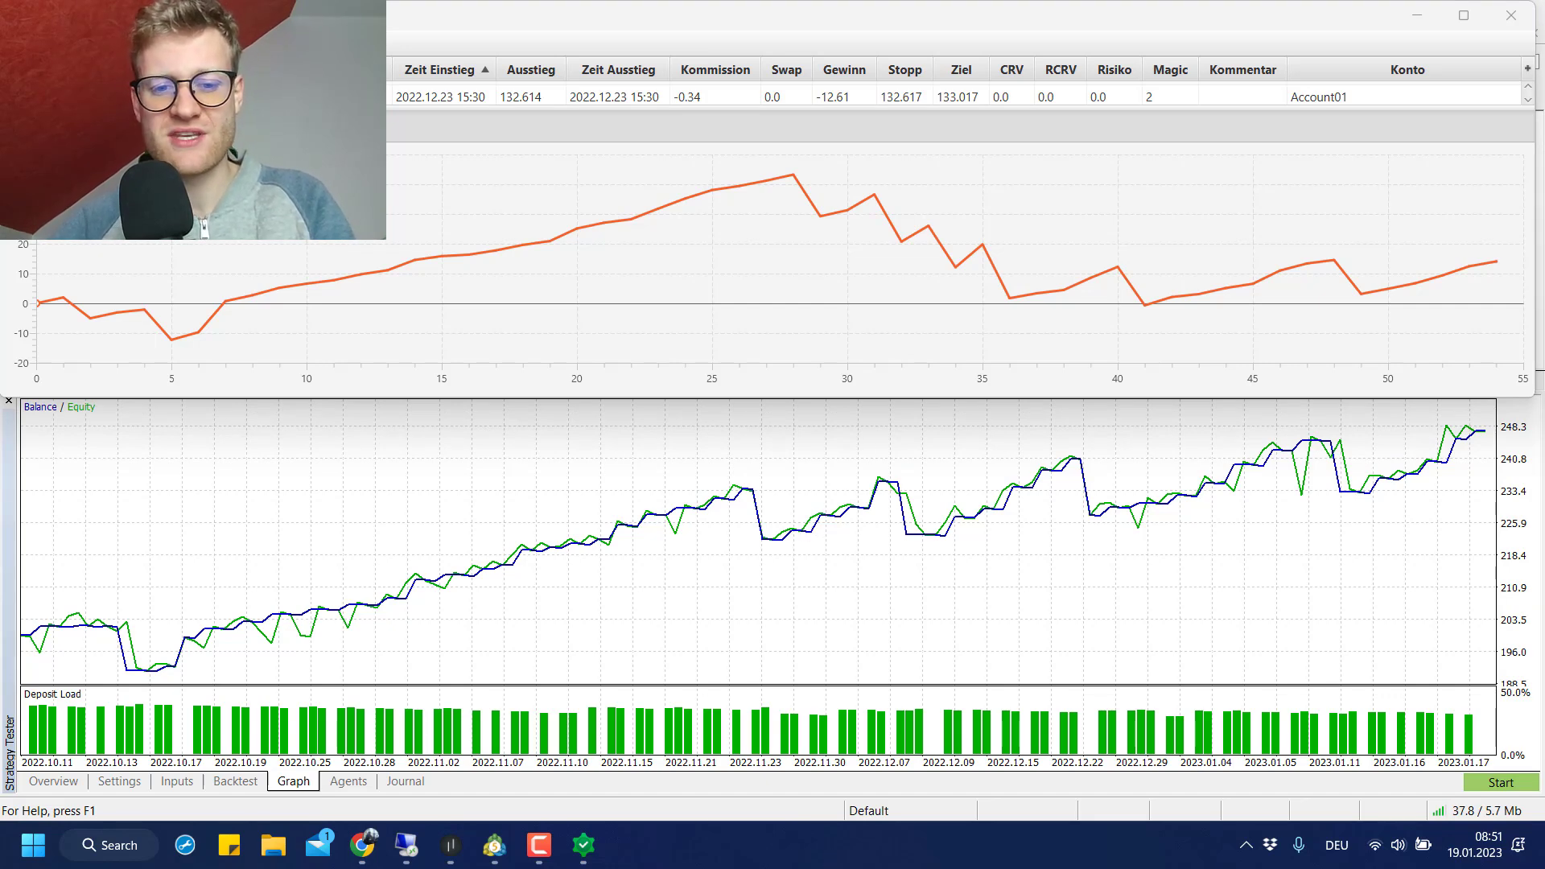
- Switch to Chrome and examine the Balance and Equity charts on the Scalping Project EA signal page
{"action": "left_click", "coordinate": [366, 843]}
{"action": "scroll", "coordinate": [815, 505], "scroll_direction": "up", "scroll_amount": 10}
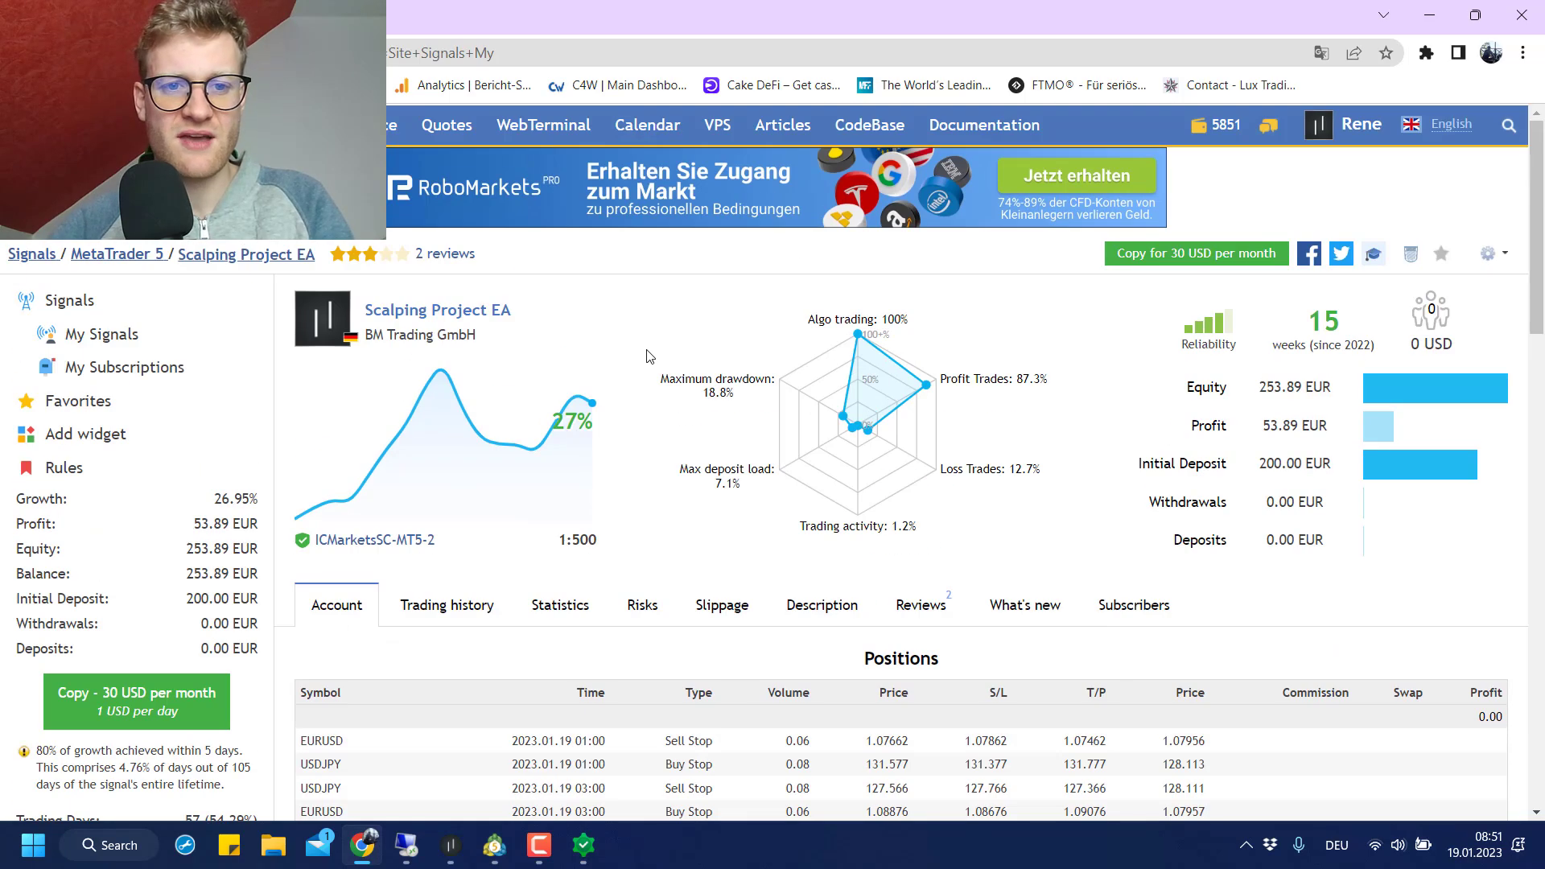
{"action": "scroll", "coordinate": [645, 352], "scroll_direction": "down", "scroll_amount": 10}
{"action": "scroll", "coordinate": [889, 517], "scroll_direction": "down", "scroll_amount": 5}
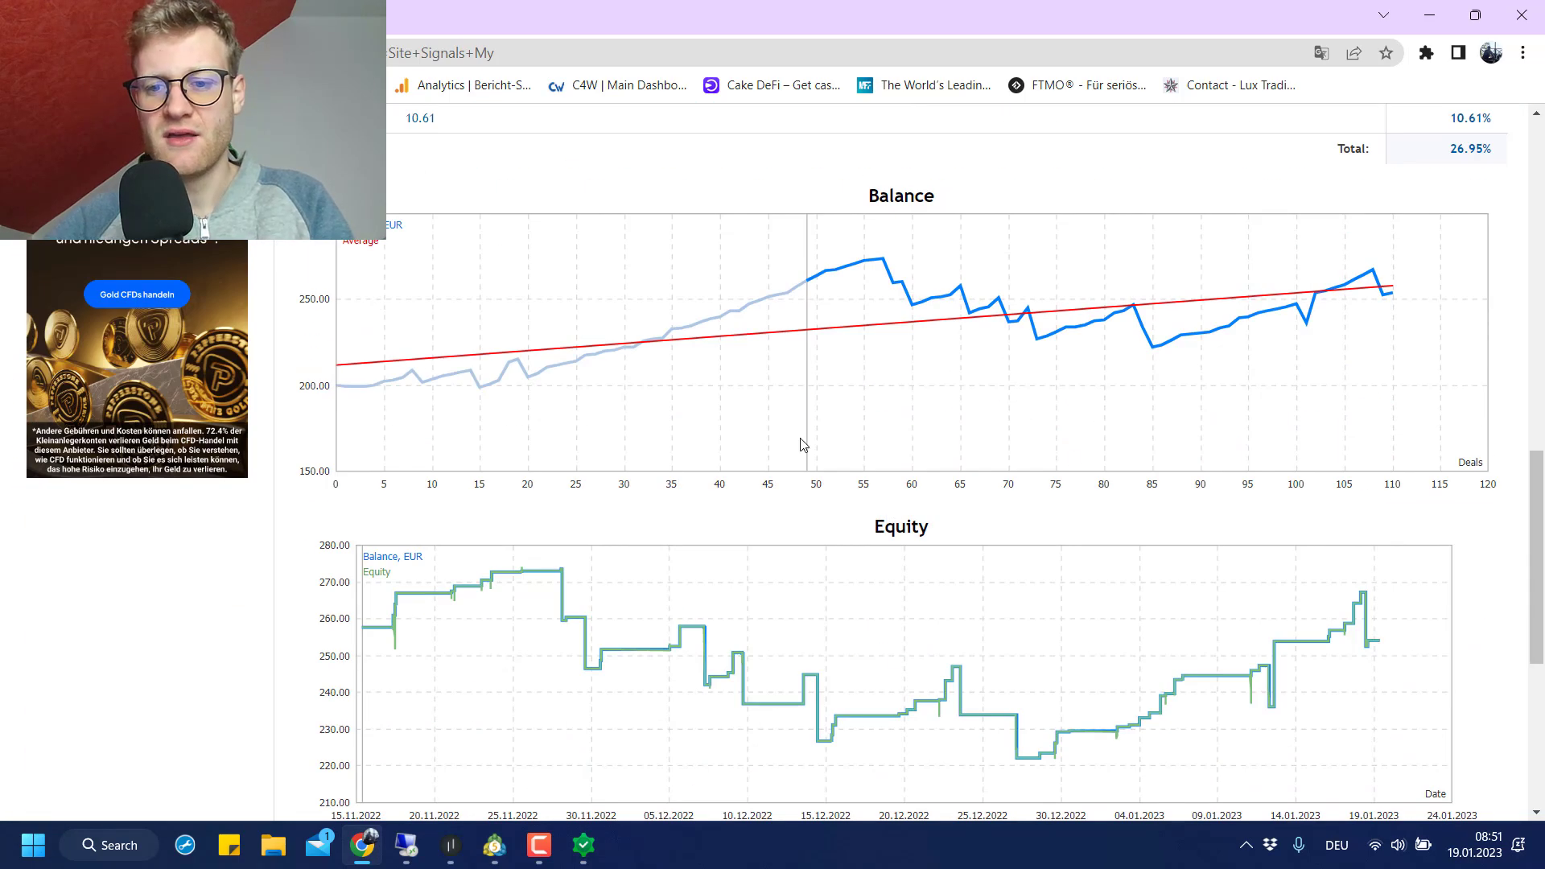
- Review the open positions and the account overview at the beginning of the Scalping Project EA signal page
{"action": "scroll", "coordinate": [724, 449], "scroll_direction": "up", "scroll_amount": 11}
{"action": "scroll", "coordinate": [727, 448], "scroll_direction": "down", "scroll_amount": 2}
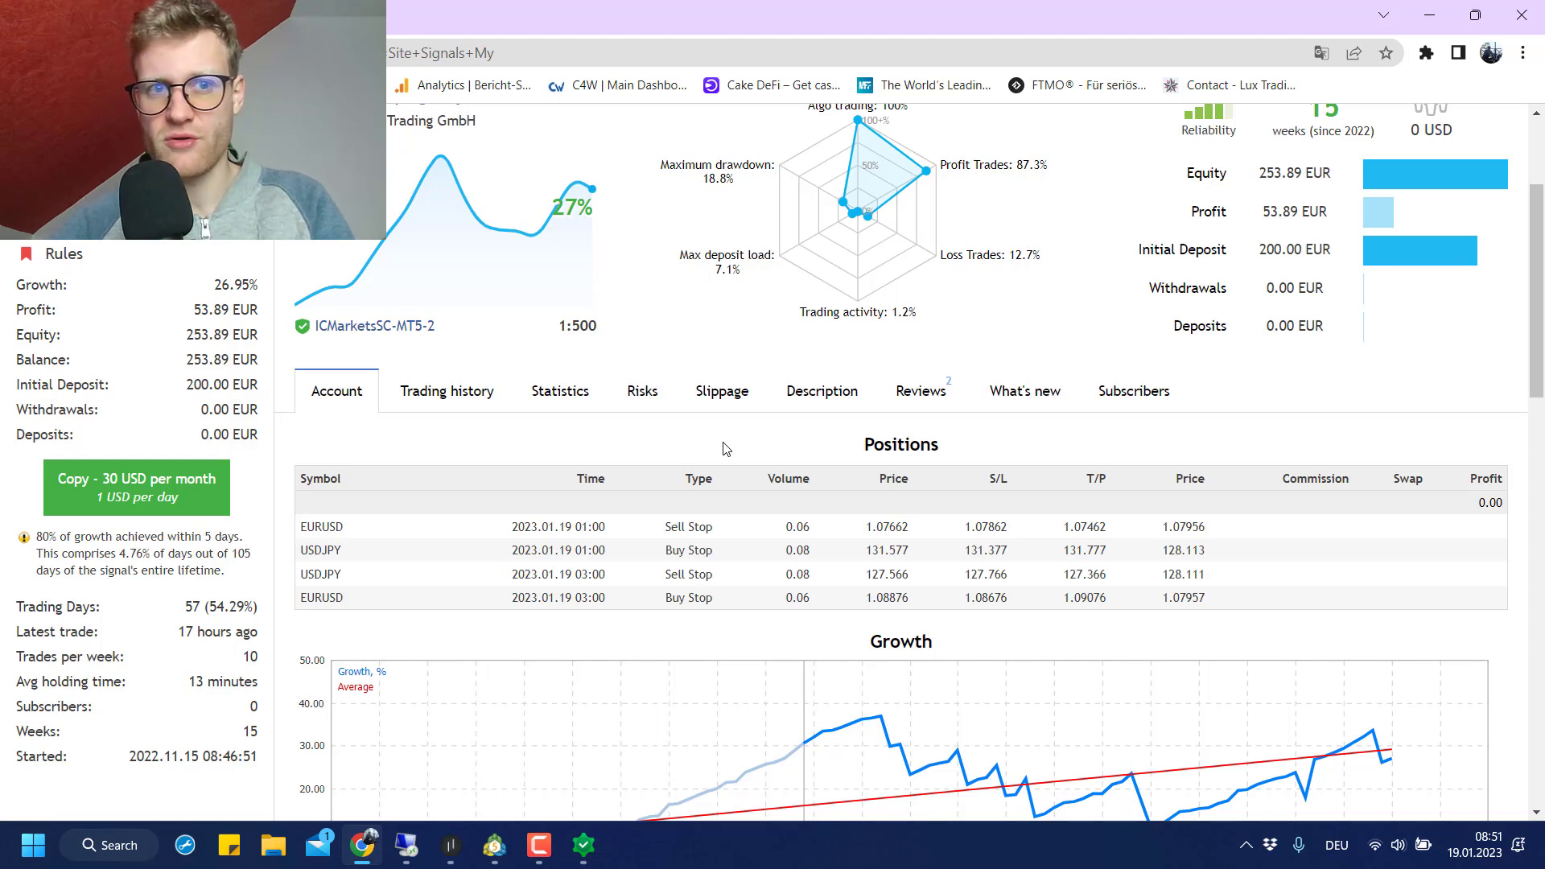
{"action": "scroll", "coordinate": [708, 310], "scroll_direction": "up", "scroll_amount": 2}
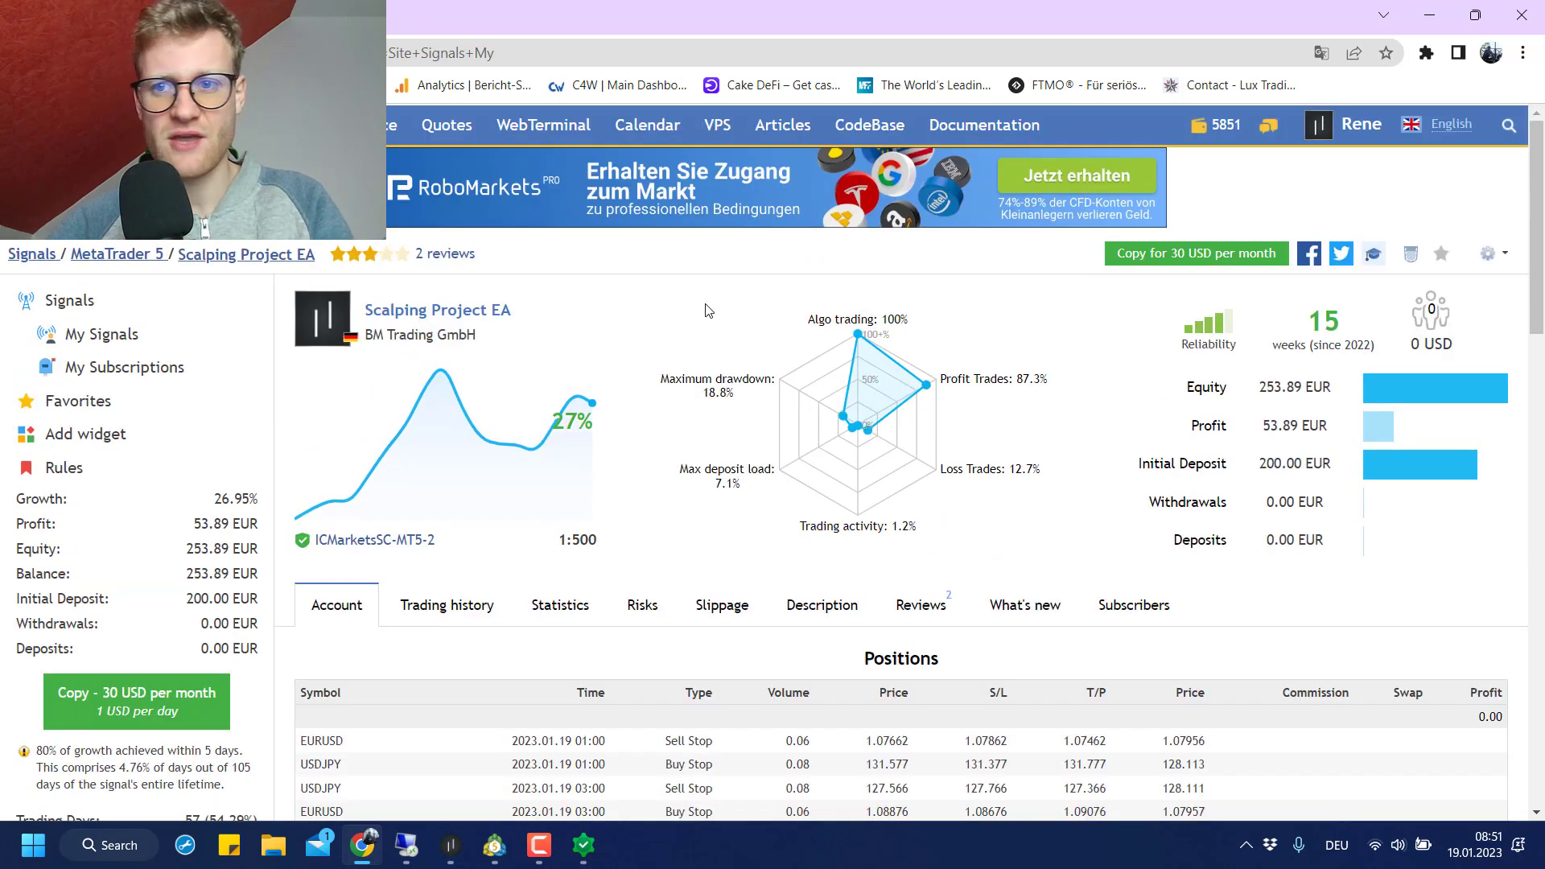
- Switch back to MetaTrader 5 with TradeBuddy above its USDJPY balance graph, and slightly enlarge the live curve's pane for comparison
{"action": "left_click", "coordinate": [494, 854]}
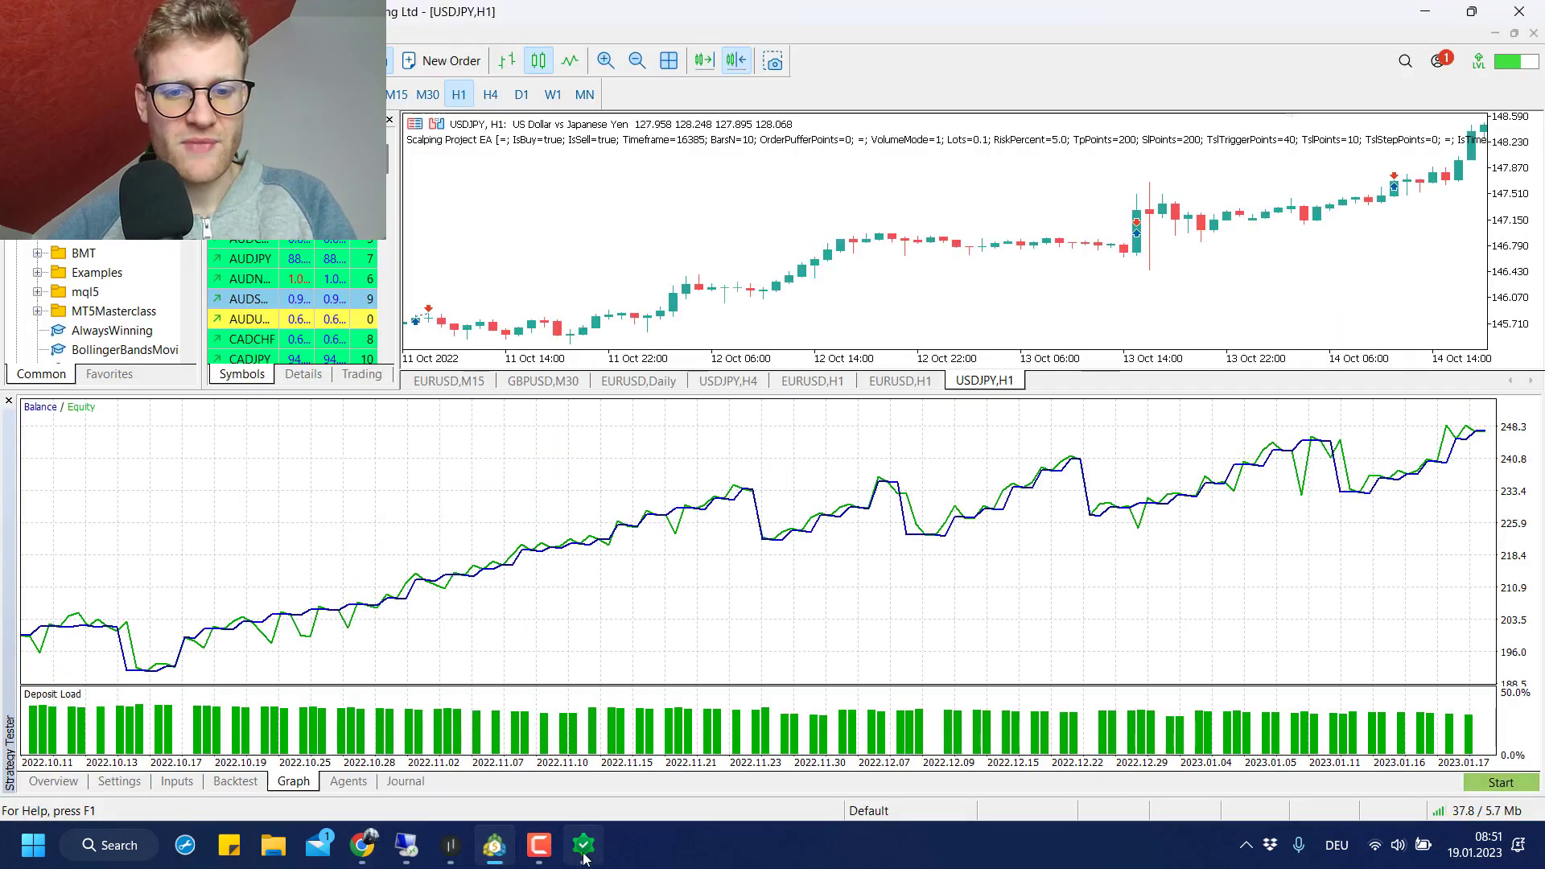
{"action": "left_click", "coordinate": [584, 855]}
{"action": "left_click", "coordinate": [494, 852]}
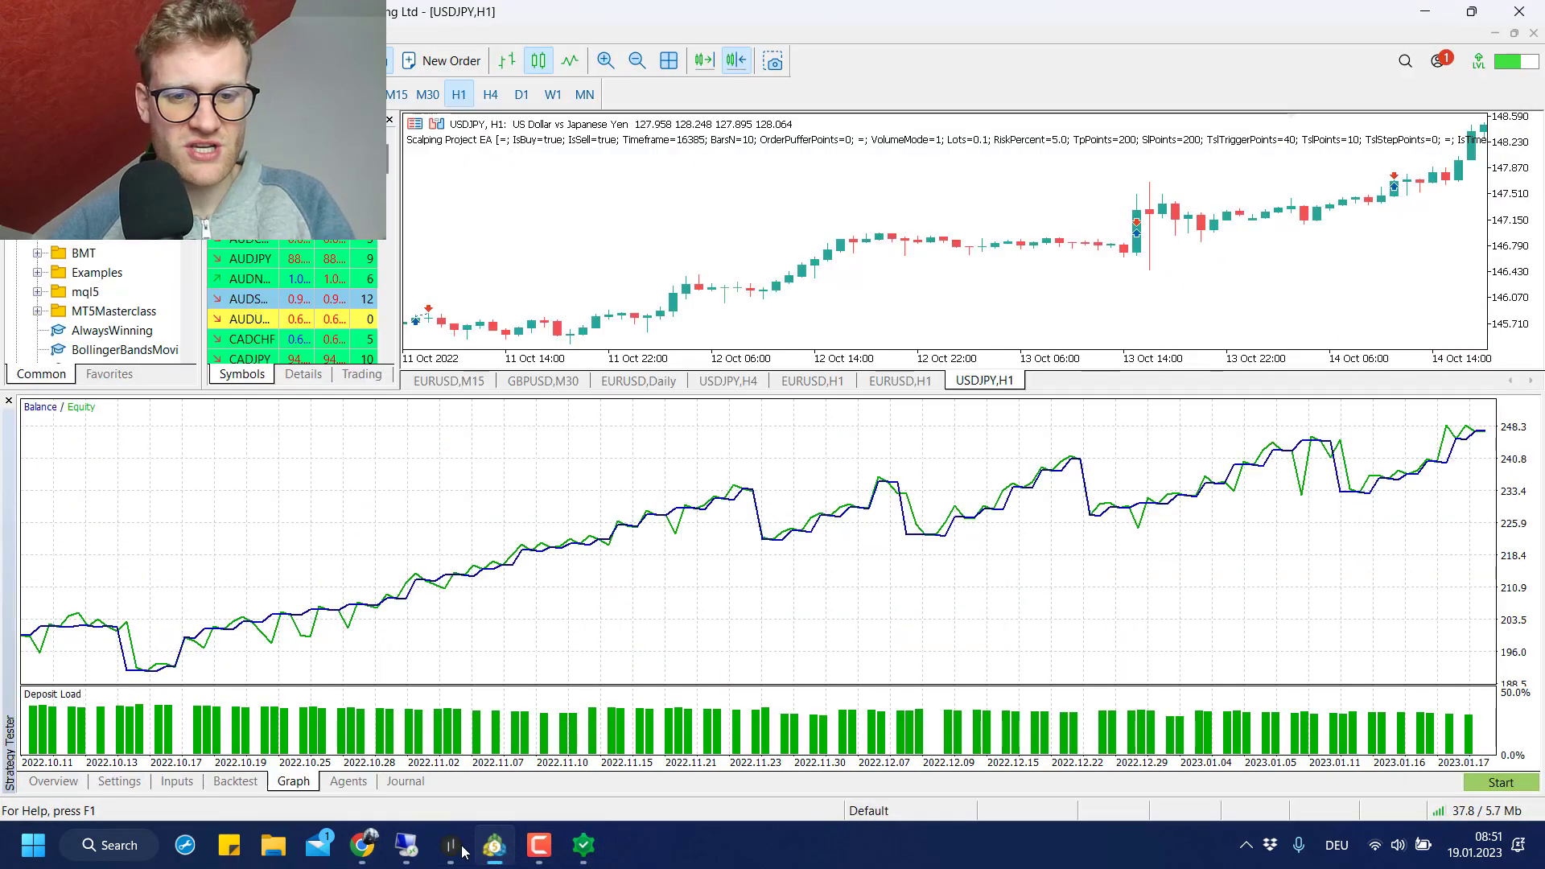
{"action": "left_click", "coordinate": [462, 851]}
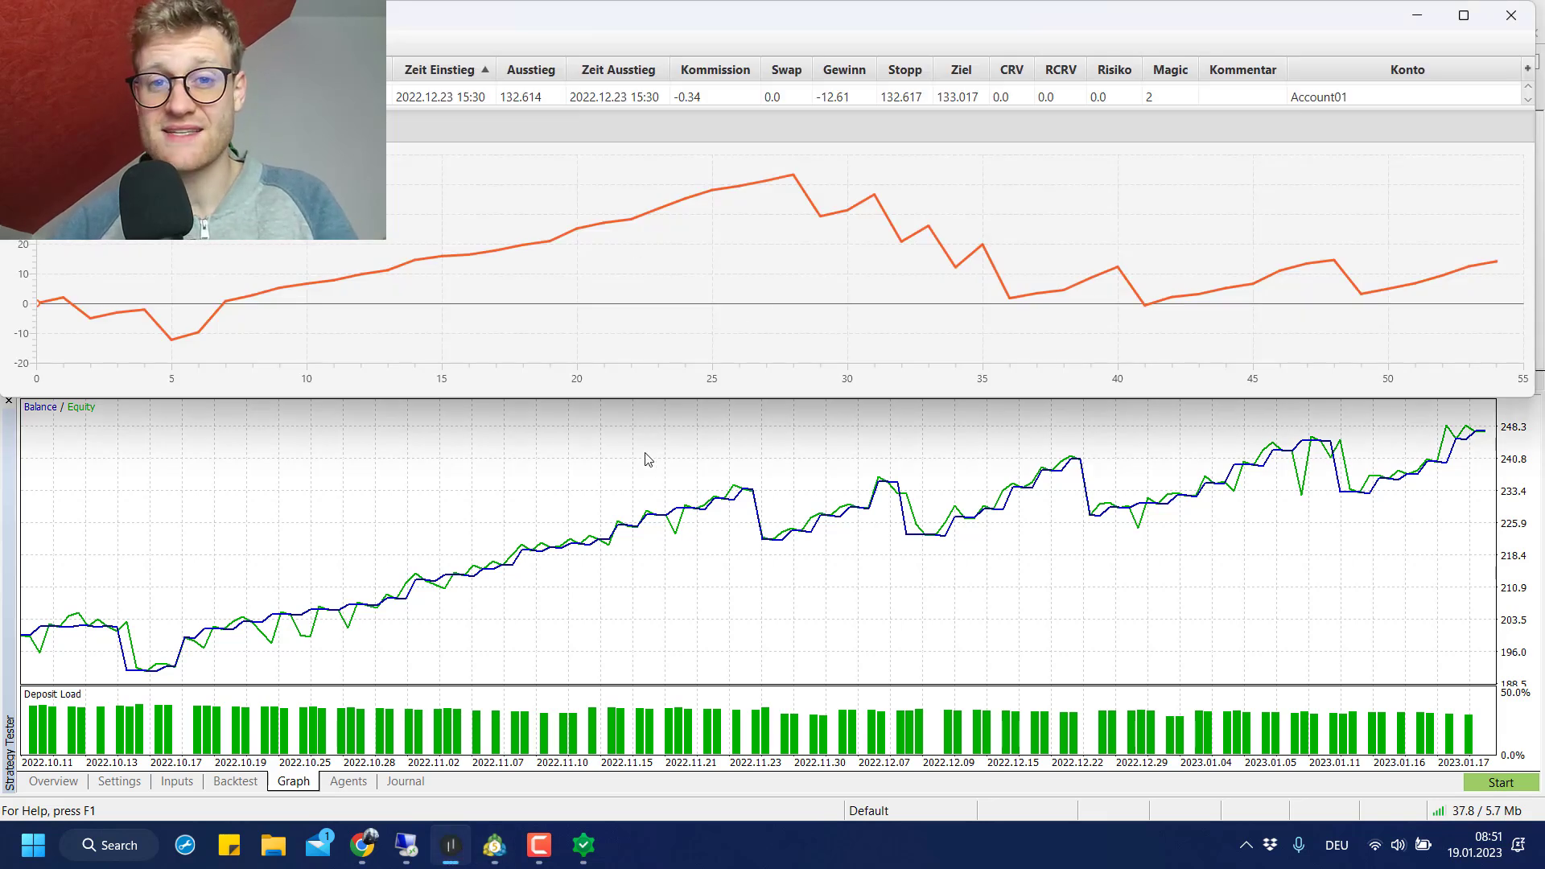
{"action": "left_click_drag", "start_coordinate": [737, 108], "coordinate": [717, 59]}
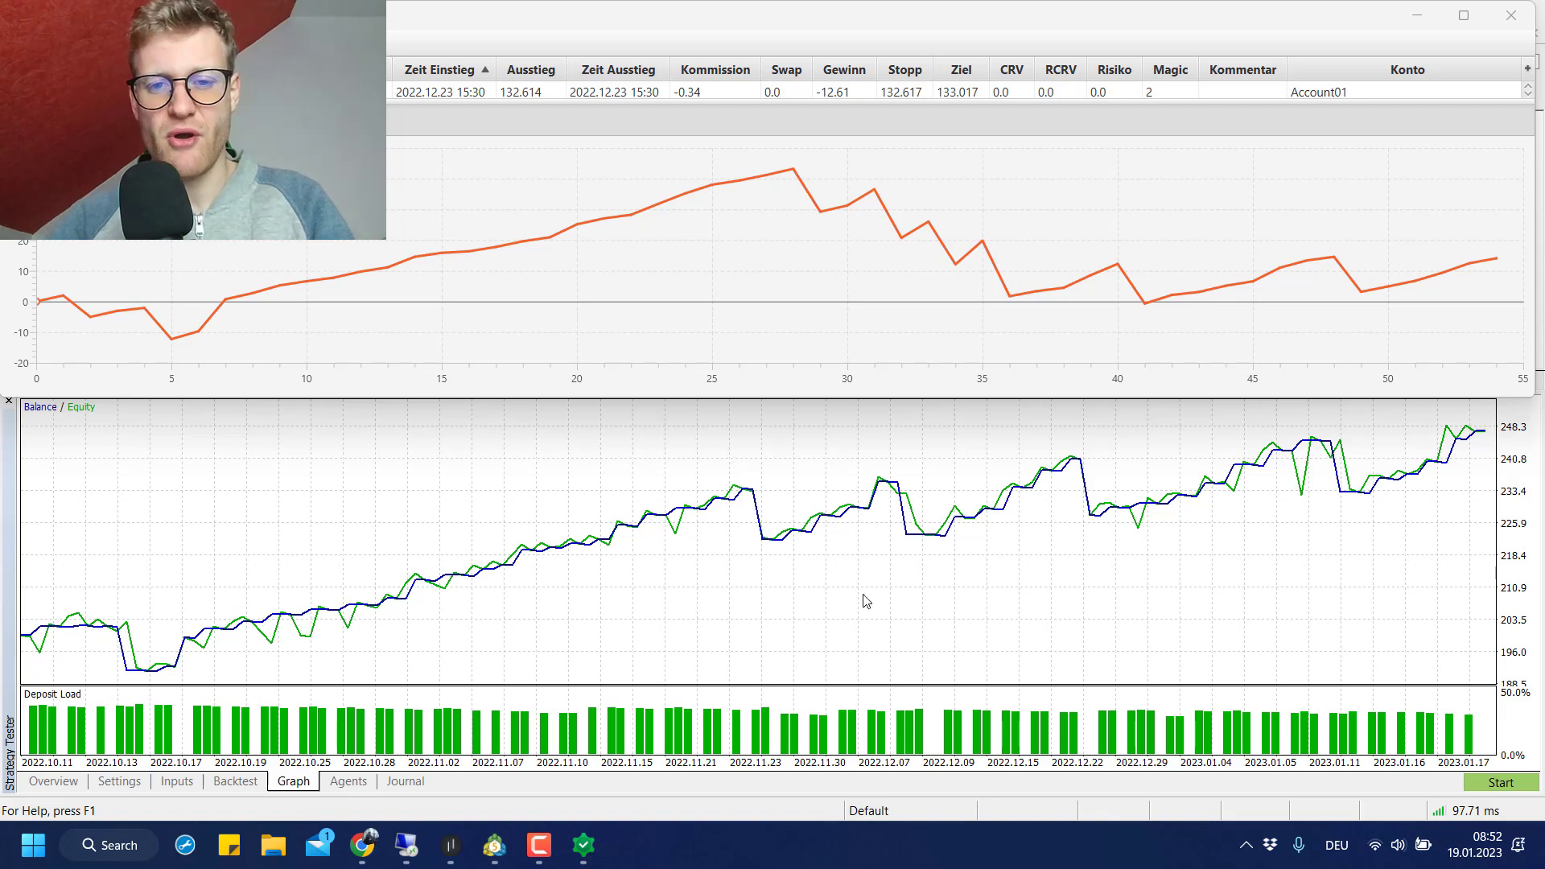
{"action": "left_click", "coordinate": [716, 105]}
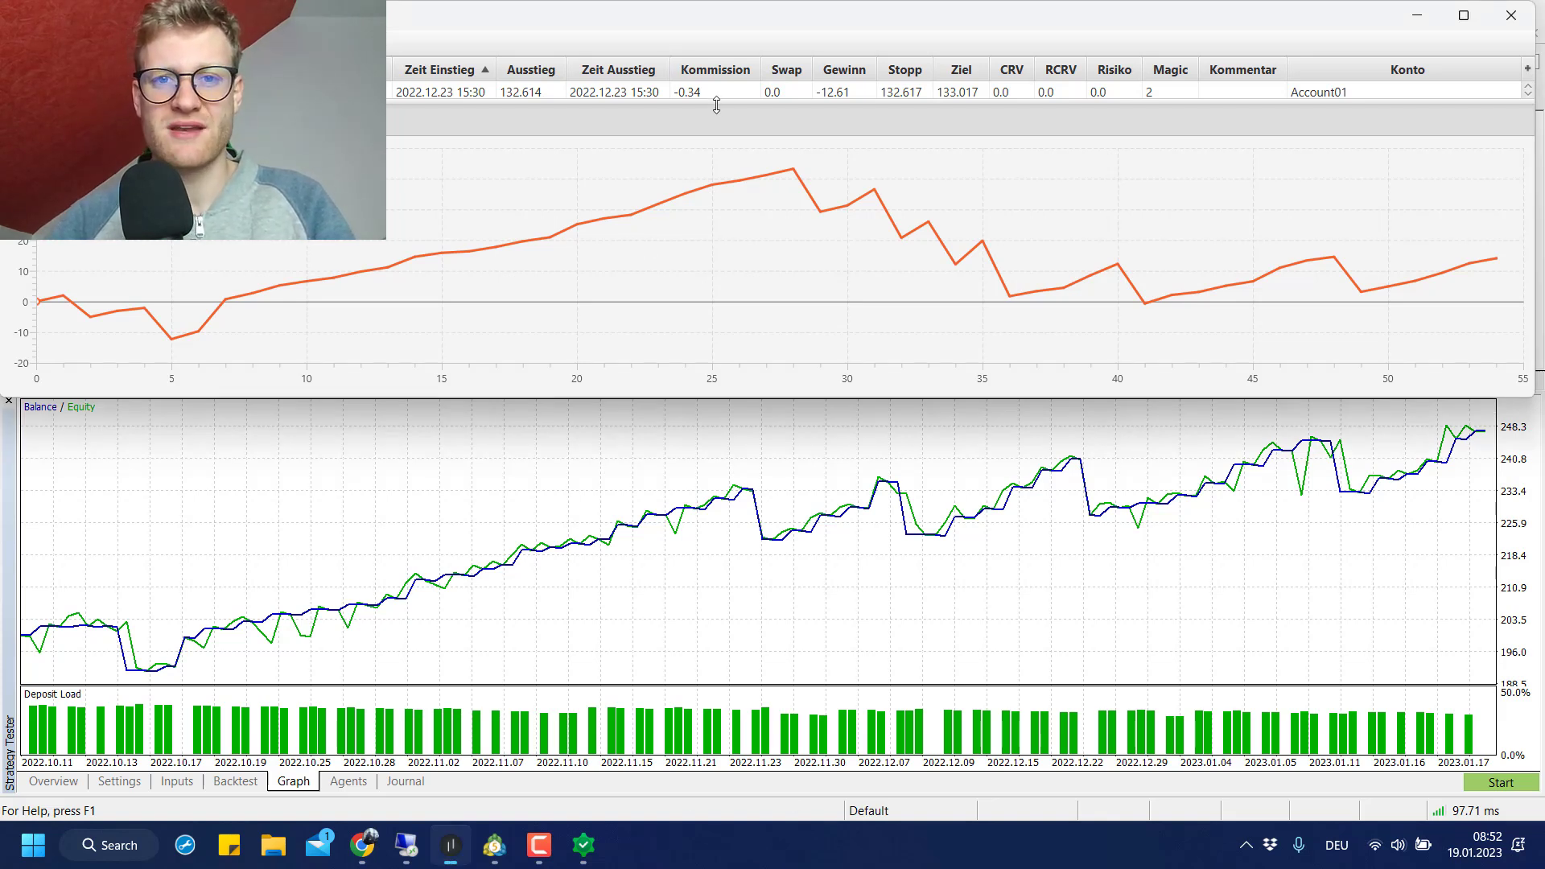